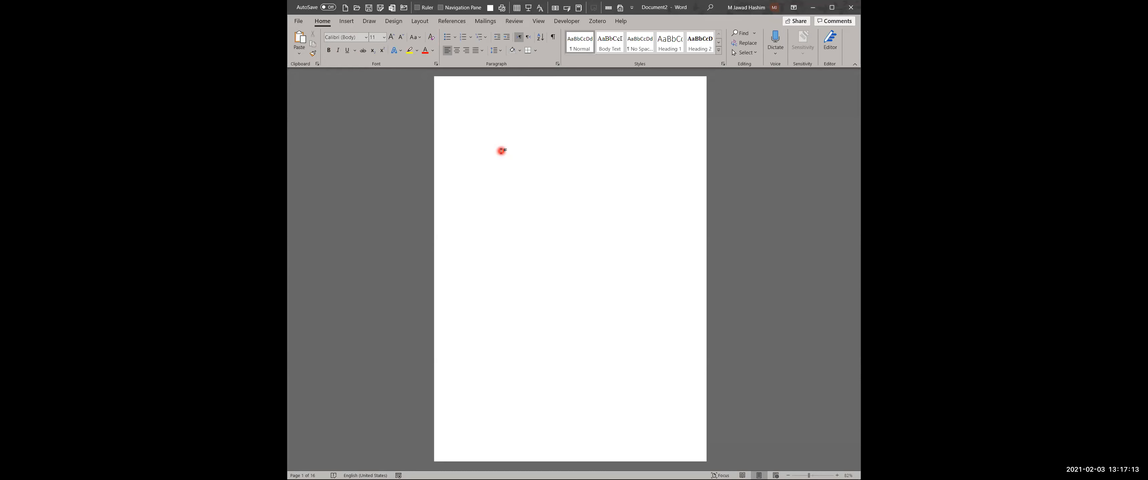
Enter the words "Text sample" at the beginning of the blank document
text(st)
text( sample)
Make "Text sample" bold, italic and underlined, and enlarge it to 18 pt
drag(492, 113, 460, 111)
click(330, 51)
click(338, 50)
click(347, 50)
click(393, 37)
click(392, 37)
click(392, 37)
click(392, 37)
Set the font of "Text sample" to Adobe Fangsong Std R and clear all of the text's formatting
click(366, 38)
click(366, 38)
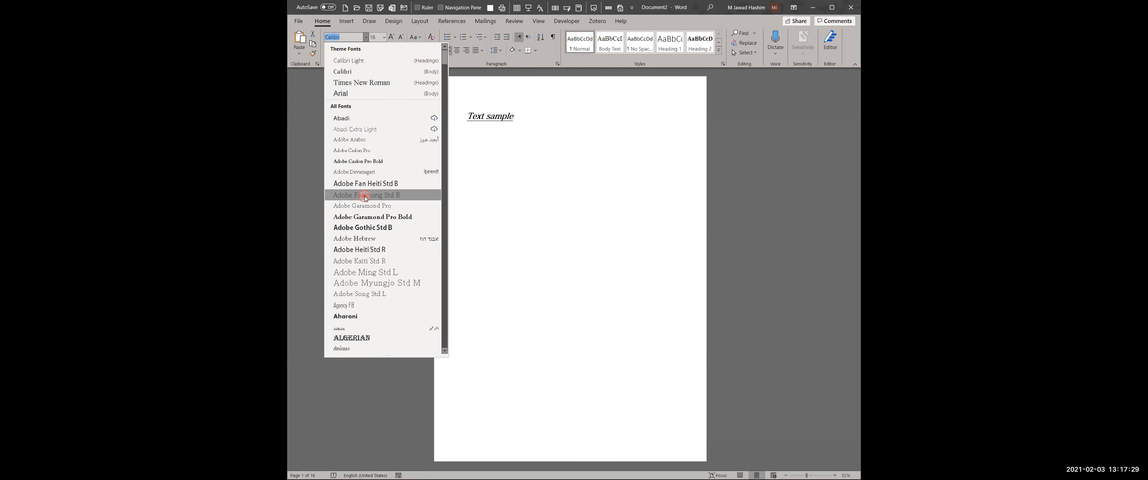
click(365, 196)
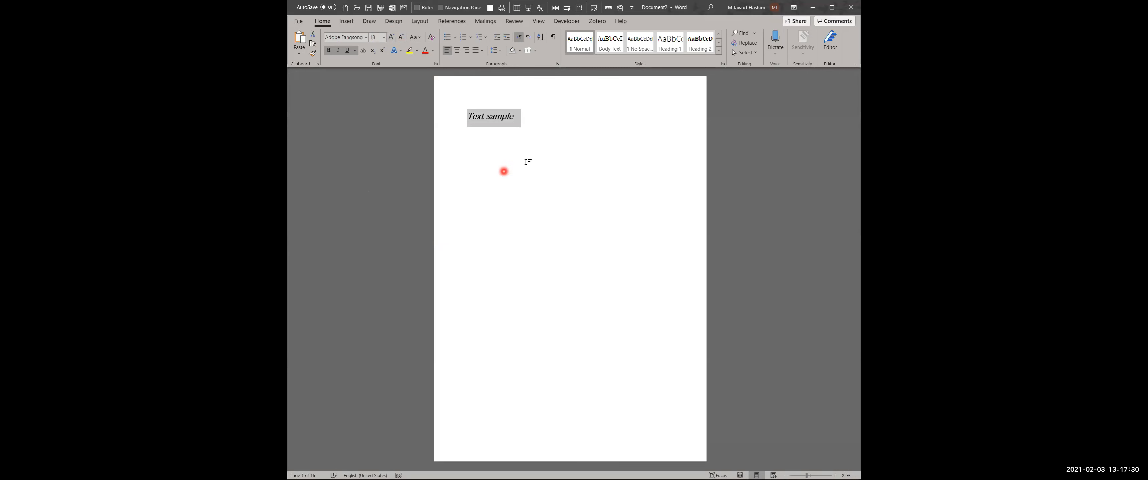
click(432, 38)
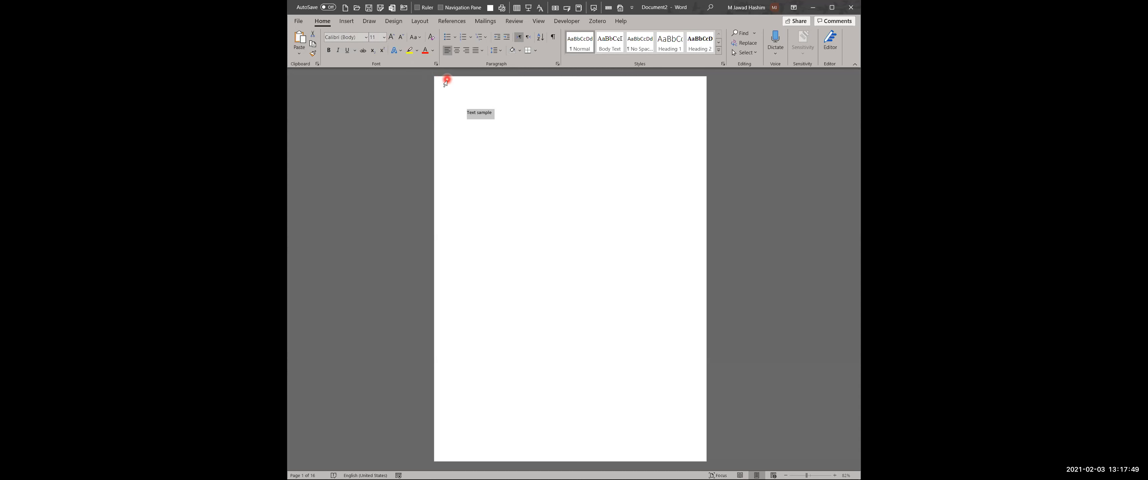
Look through the basic and advanced font settings for the selected text and close them without changes
click(436, 64)
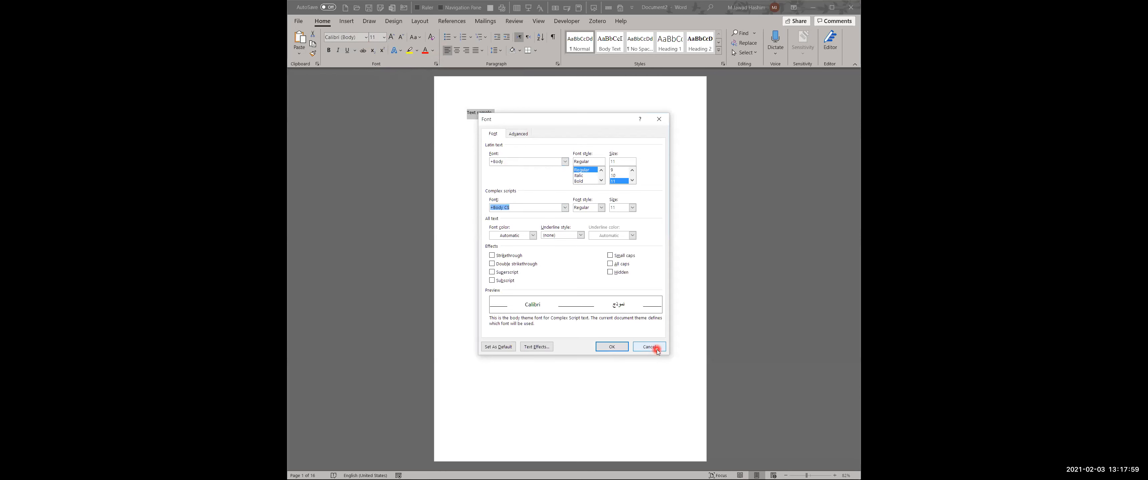
click(520, 134)
click(493, 134)
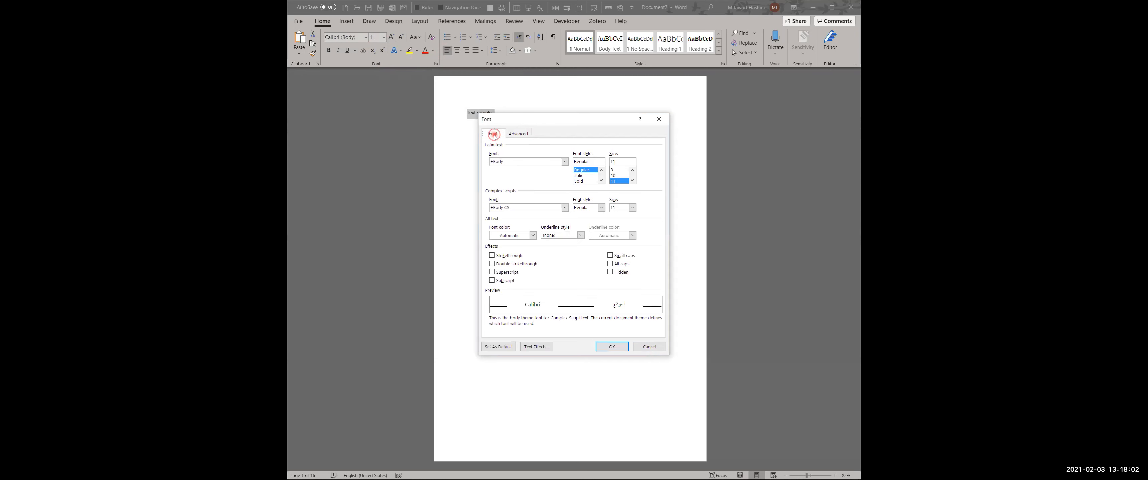
click(659, 350)
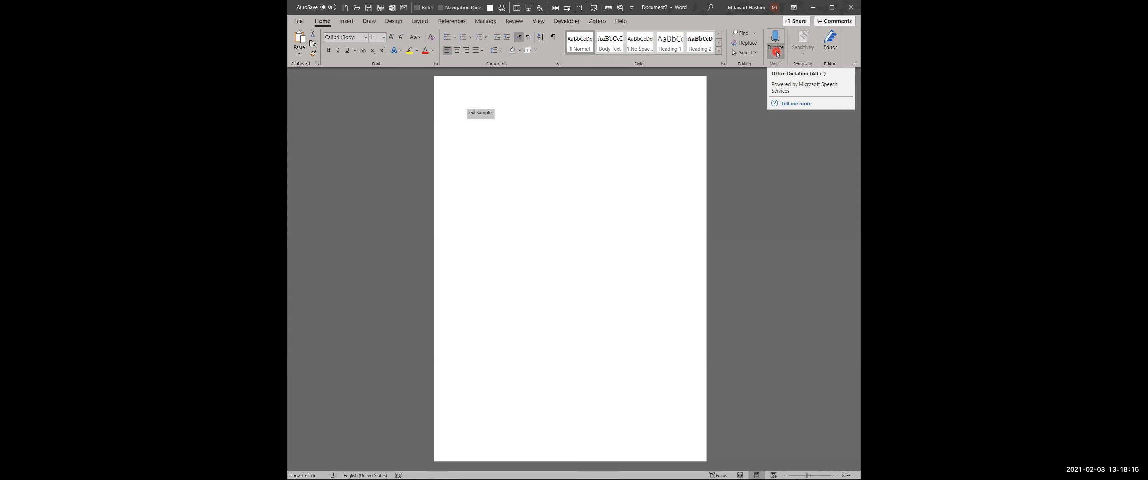
Run the Editor check on the text, dismiss the readability statistics and close the Editor results
click(830, 48)
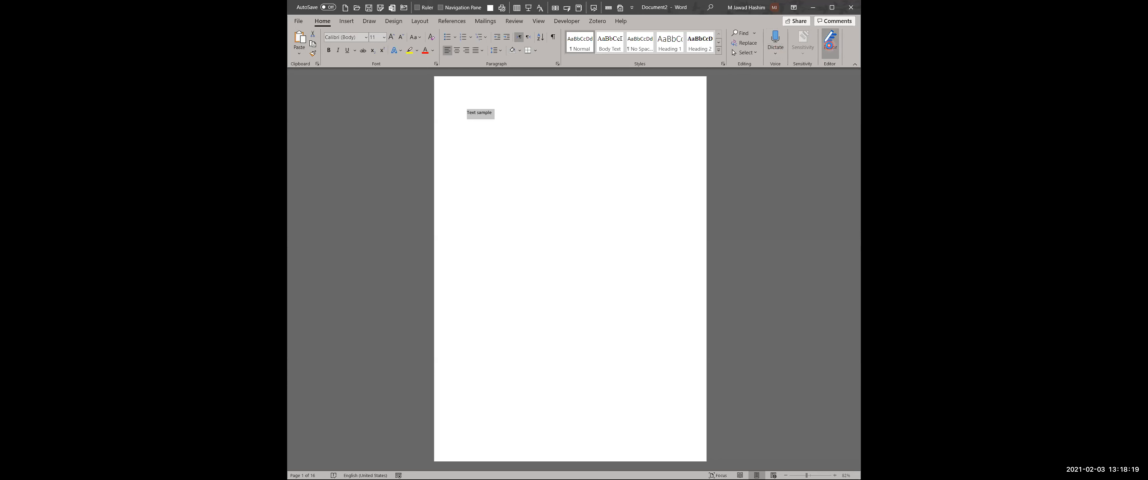
click(639, 295)
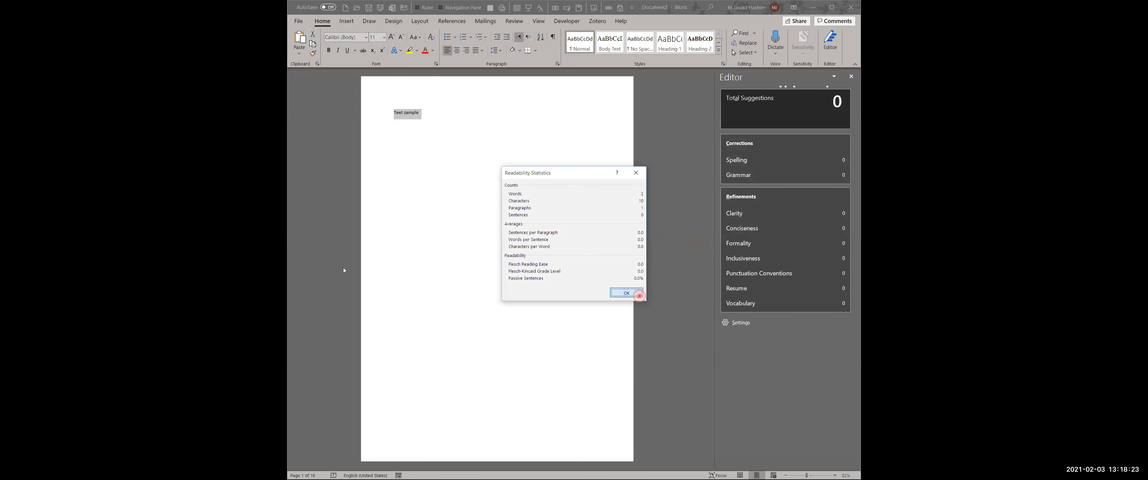
click(312, 267)
click(885, 78)
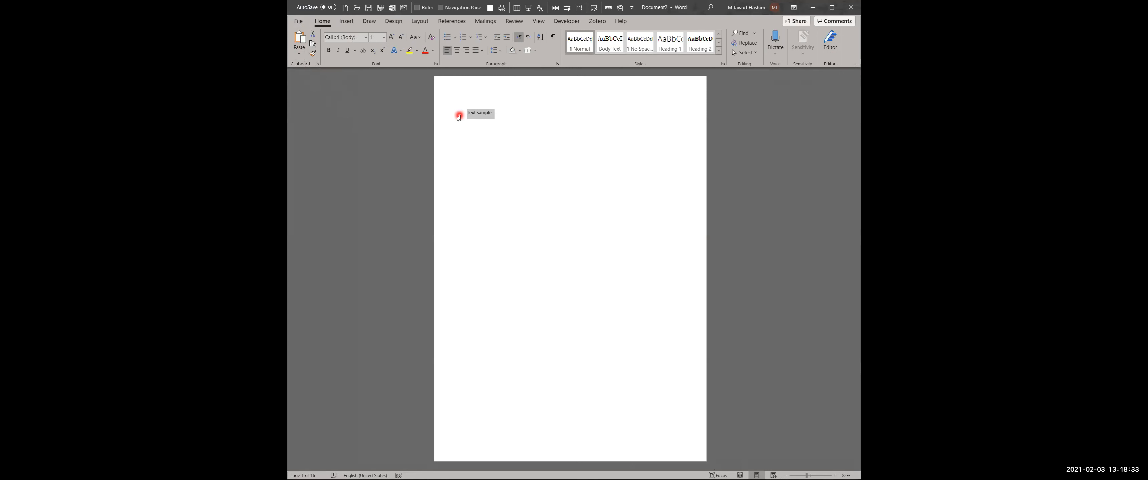
In the Proofing options, switch the writing style to Grammar and set it back to Grammar & Refinements
click(299, 22)
click(299, 22)
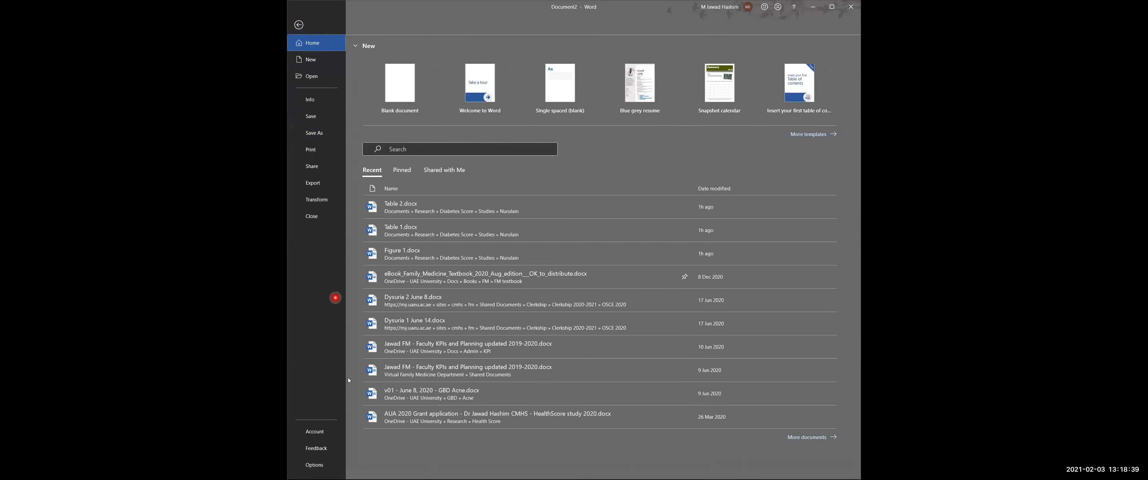
click(315, 466)
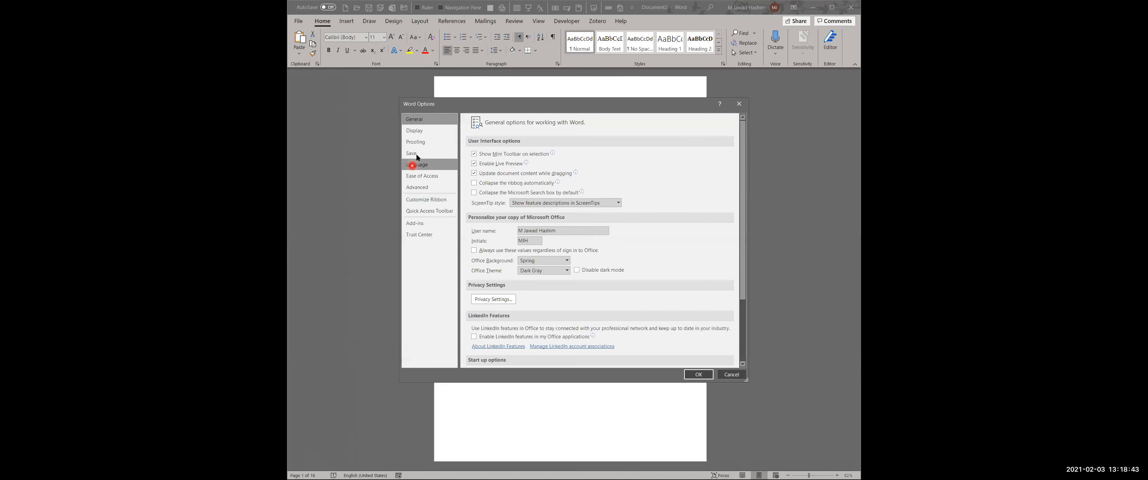
click(435, 145)
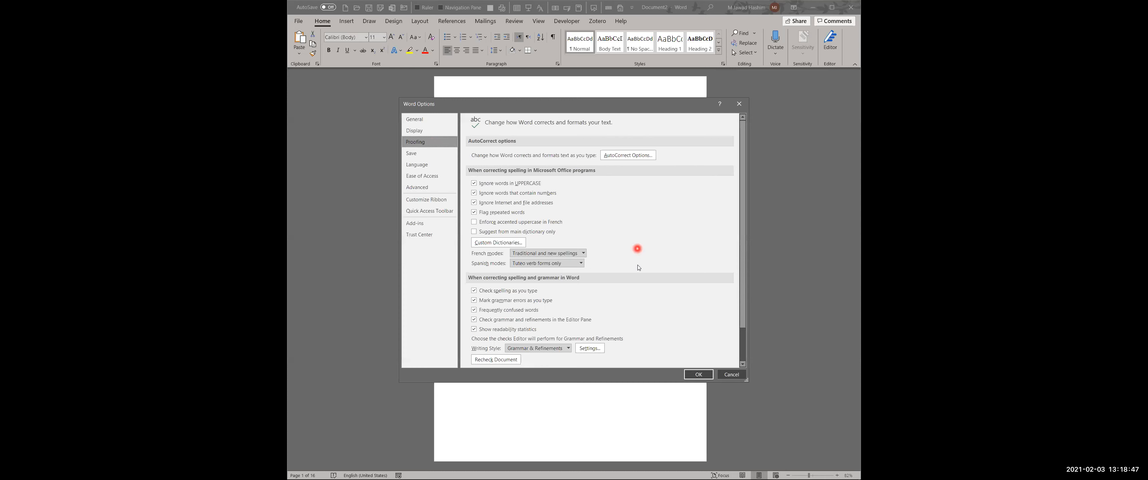
click(536, 351)
click(541, 356)
click(545, 352)
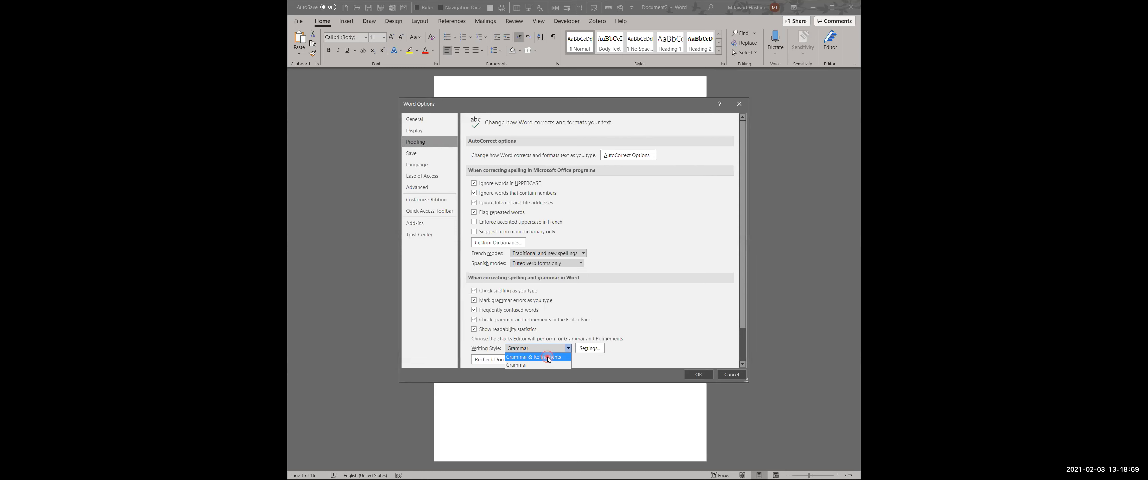
click(548, 357)
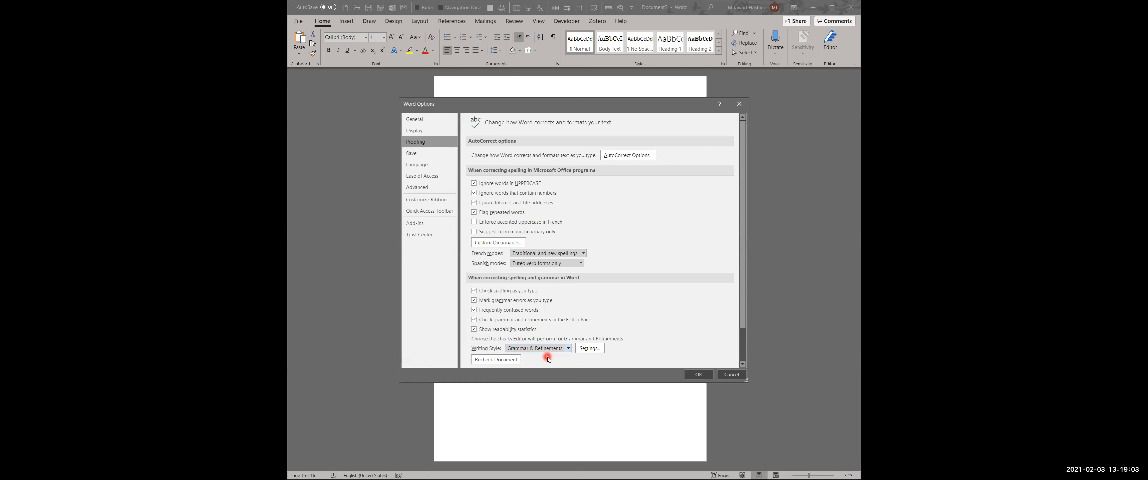
In the settings of the writing style, enable the grammar checks Incorrect Use of "That" and Missing End Punctuation
click(599, 349)
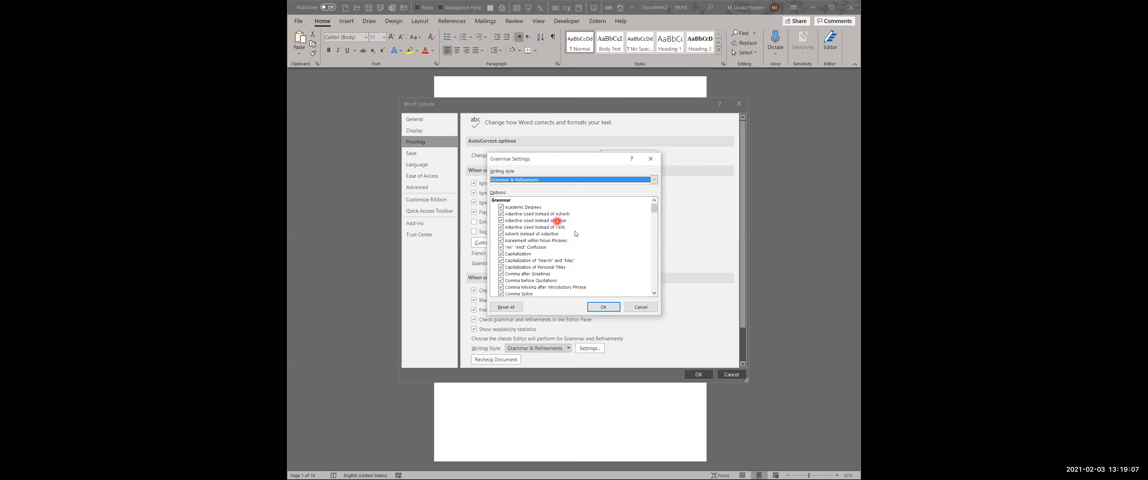
scroll(576, 234, down, 10)
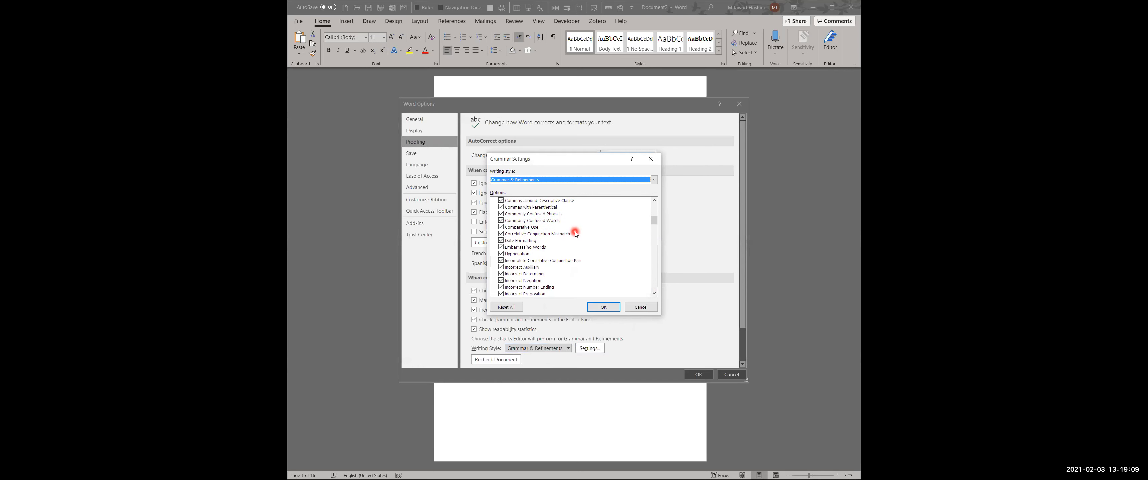
scroll(575, 234, down, 2)
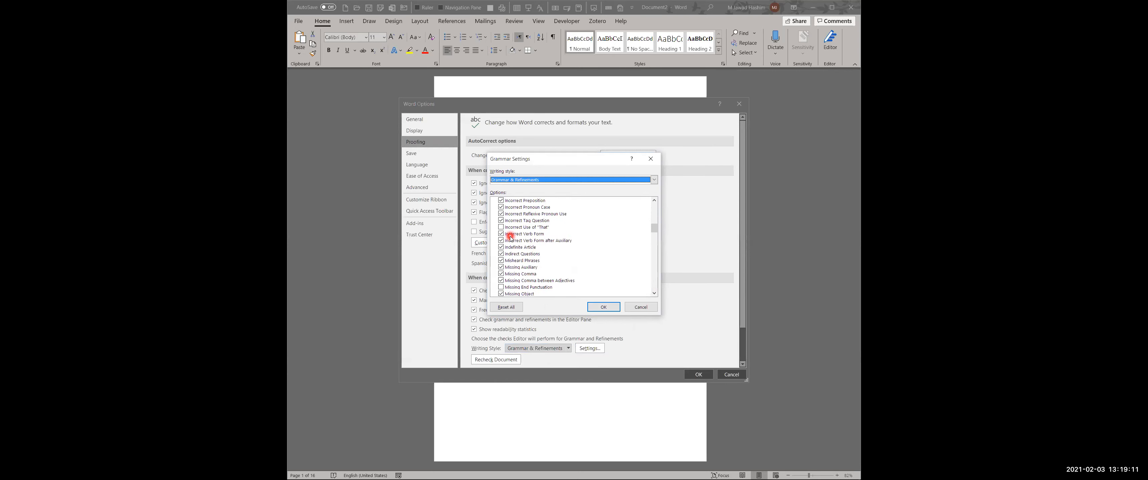
click(501, 228)
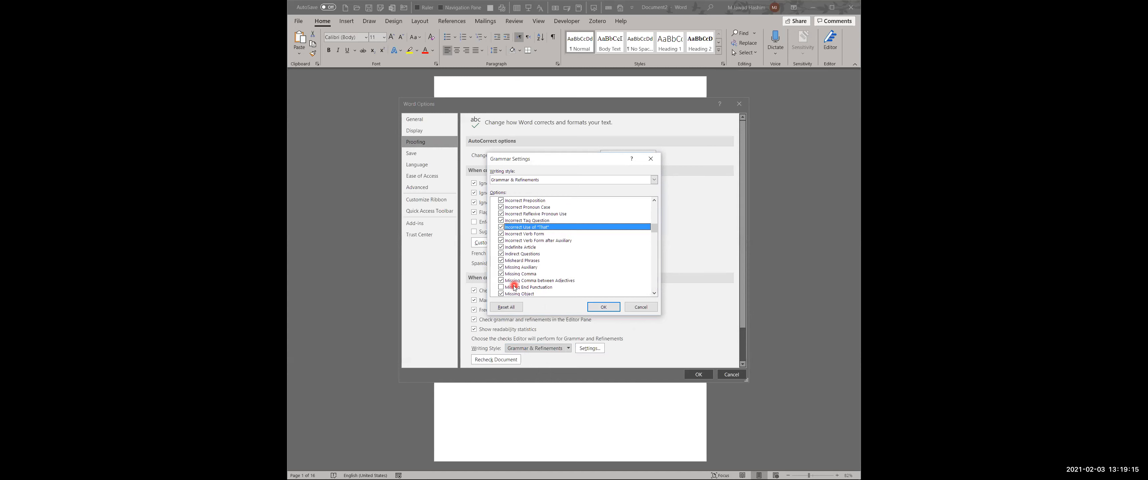
click(501, 287)
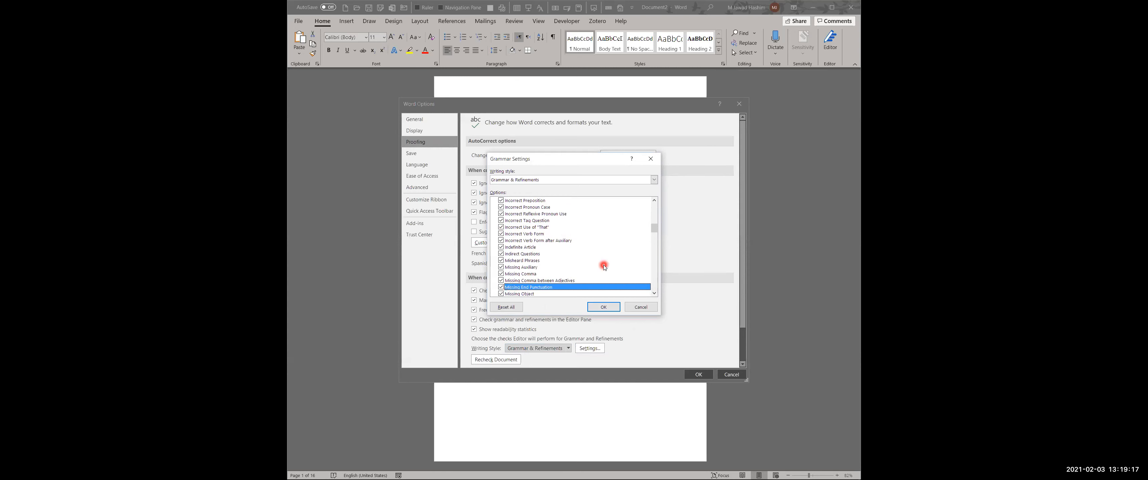
Review the remaining grammar and refinement checks through Vocabulary, and accept both the grammar settings and the Word options
scroll(605, 267, down, 11)
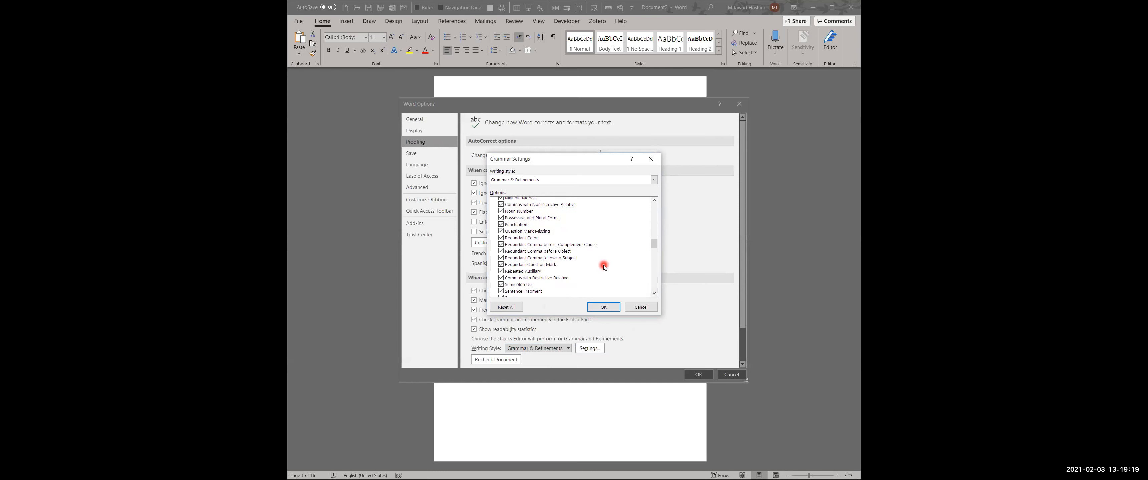
scroll(604, 267, down, 3)
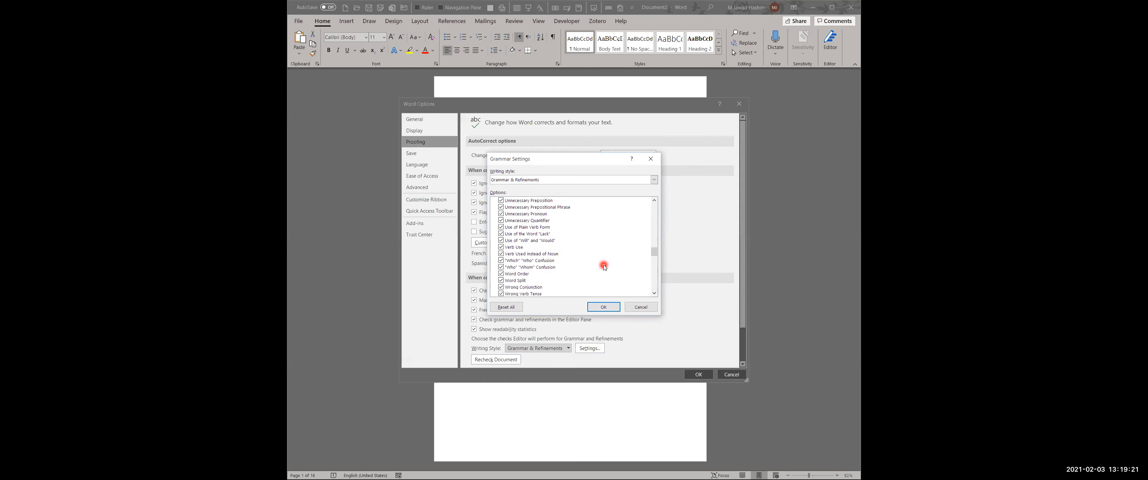
scroll(604, 267, down, 6)
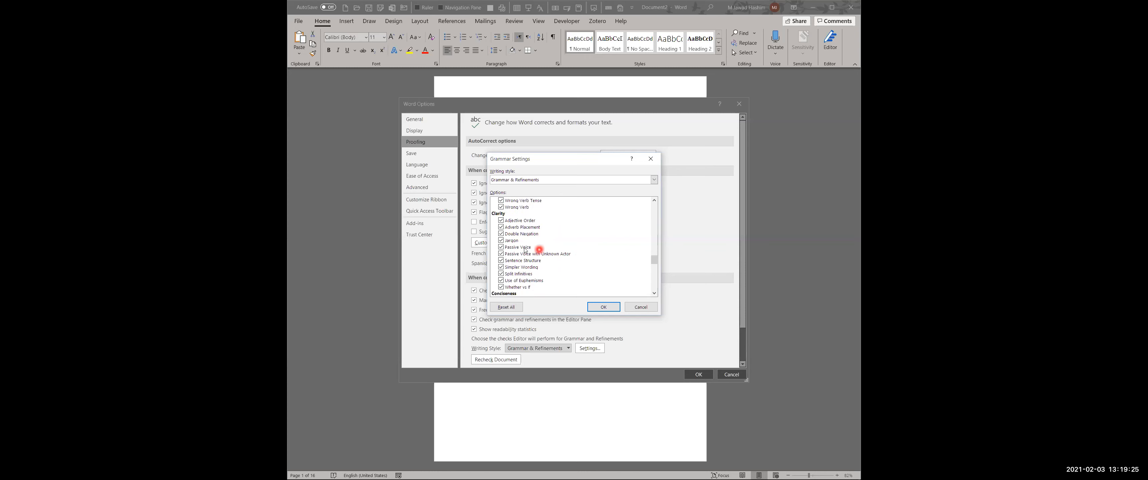
scroll(591, 245, down, 5)
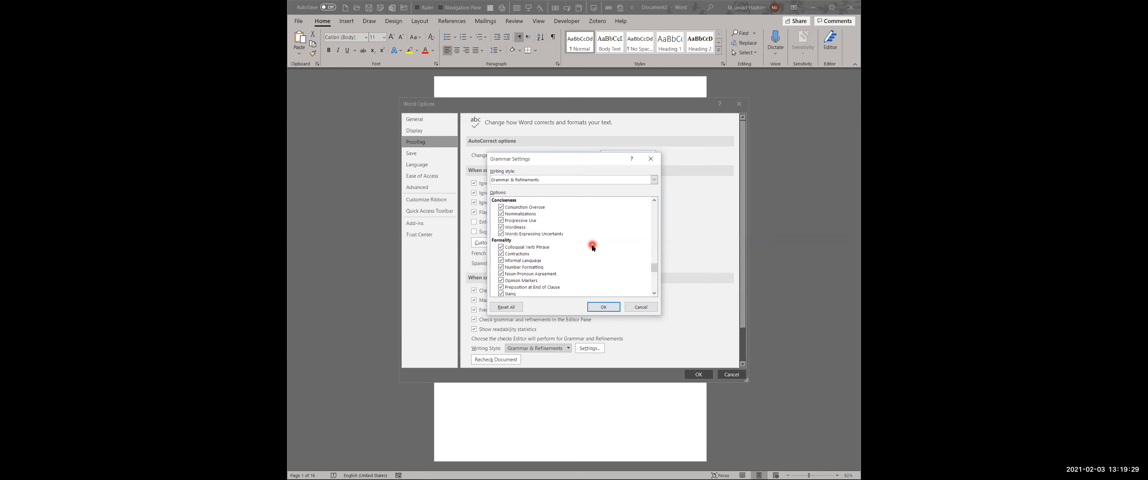
scroll(589, 267, down, 5)
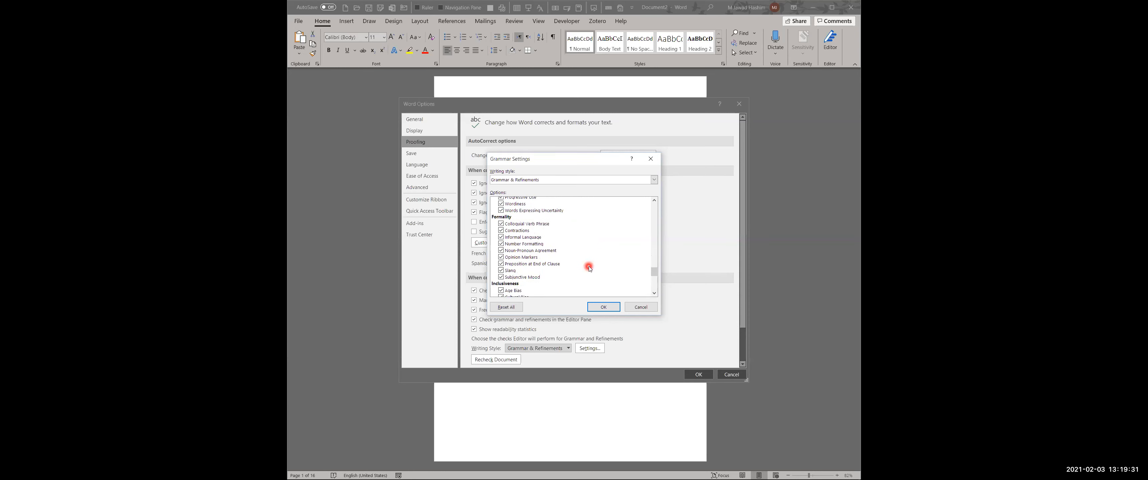
scroll(589, 268, down, 5)
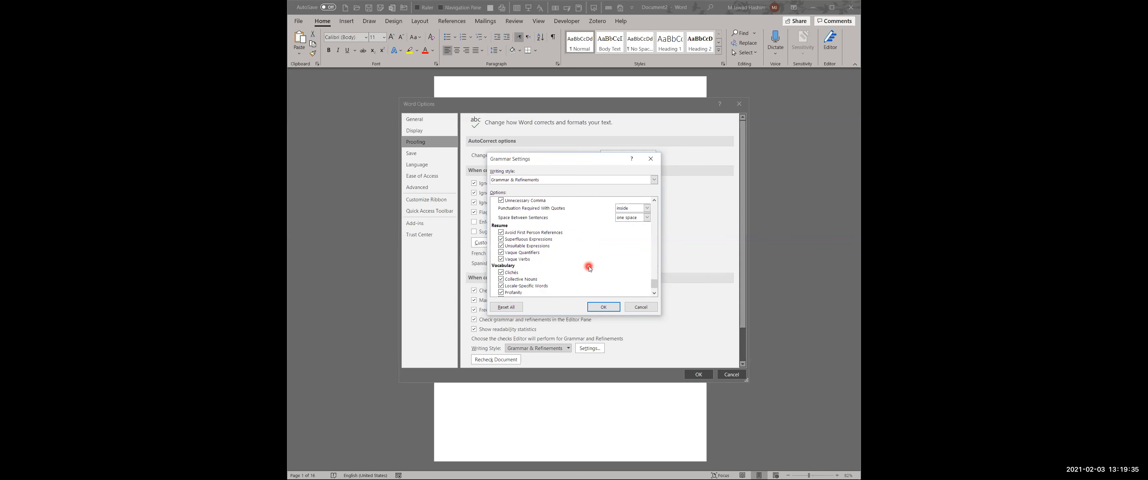
scroll(589, 267, down, 2)
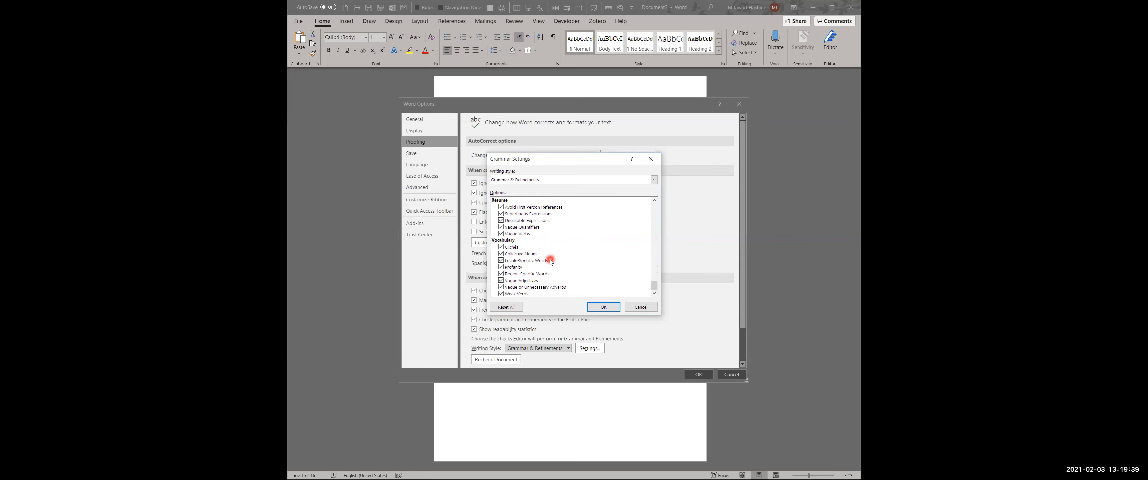
click(532, 209)
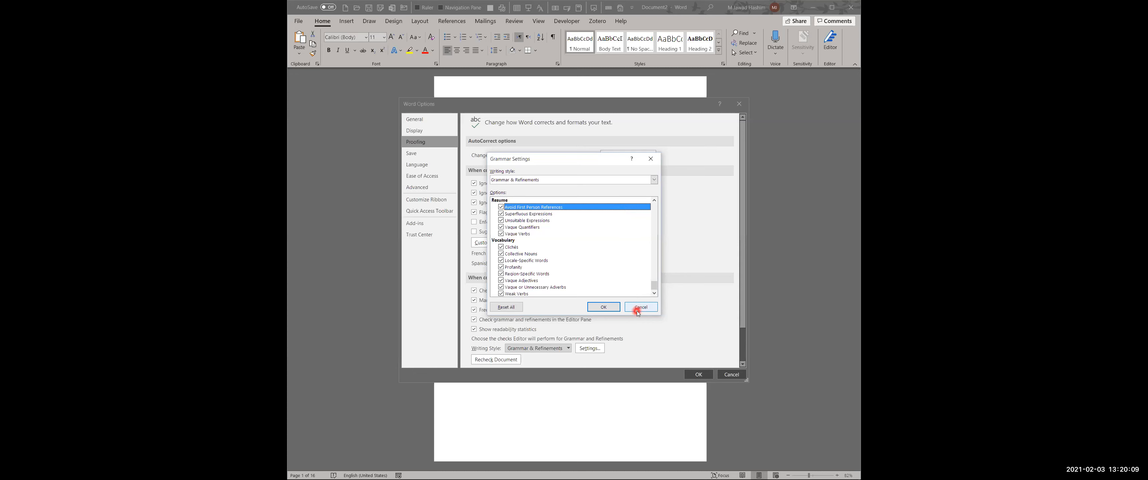
click(609, 312)
click(709, 374)
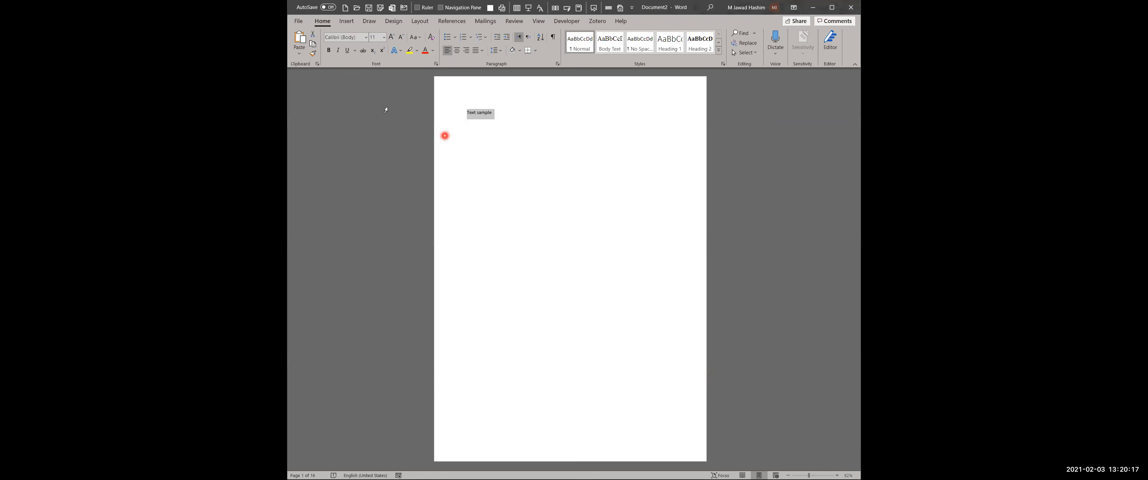
Reopen the general Word options and choose Black as the Office theme
click(297, 21)
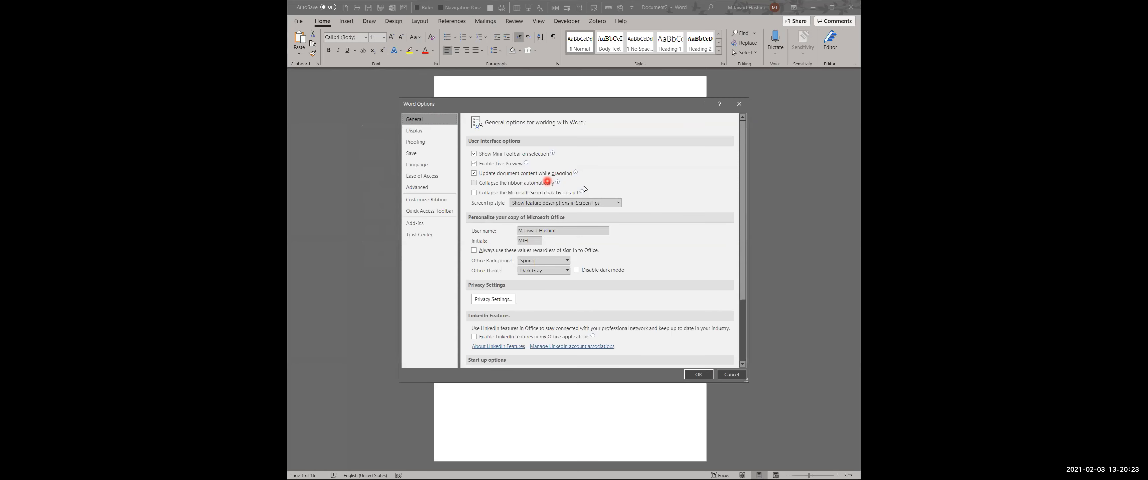
click(567, 271)
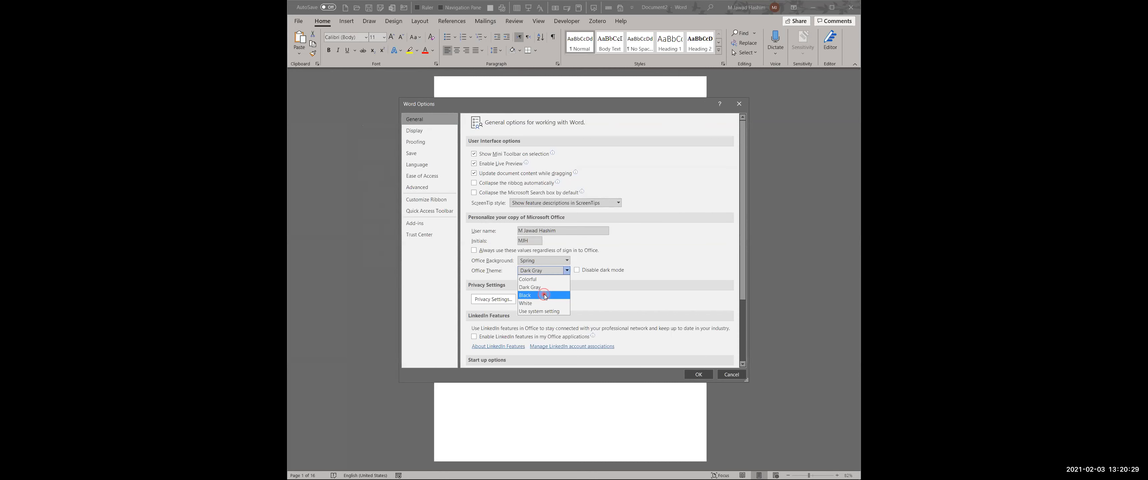
click(543, 296)
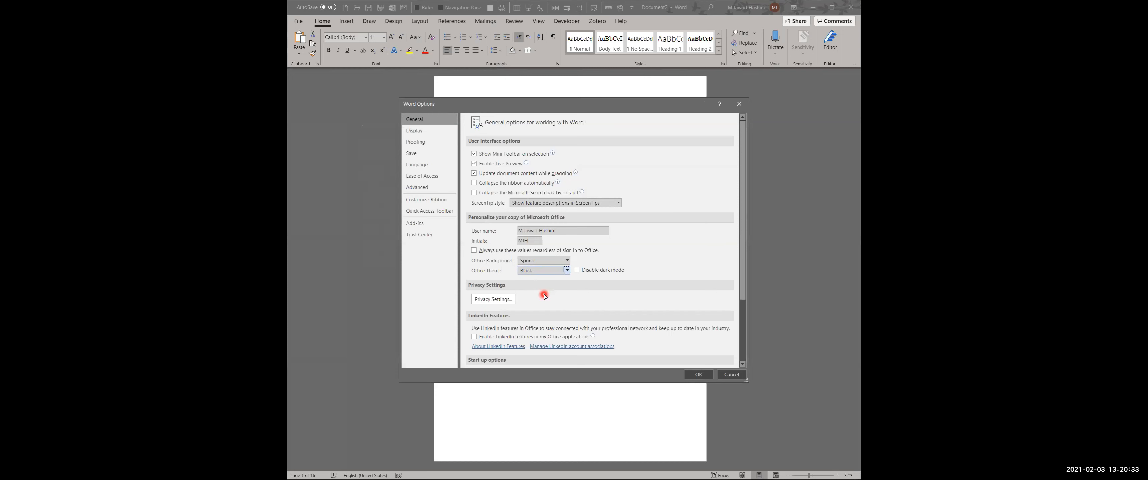
Open the Quick Access Toolbar customization and select Open the Navigation Pane among the commands already on it
click(425, 202)
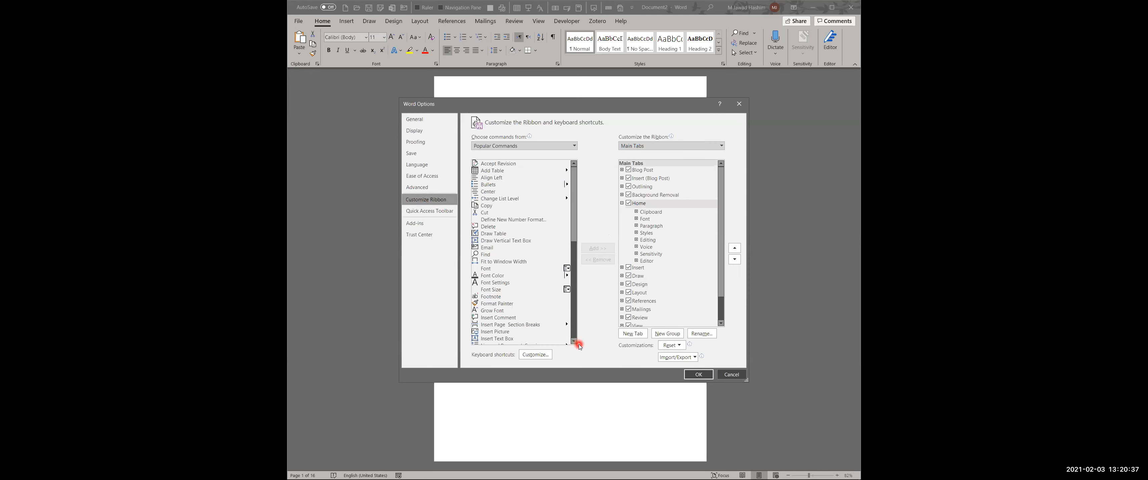
click(439, 211)
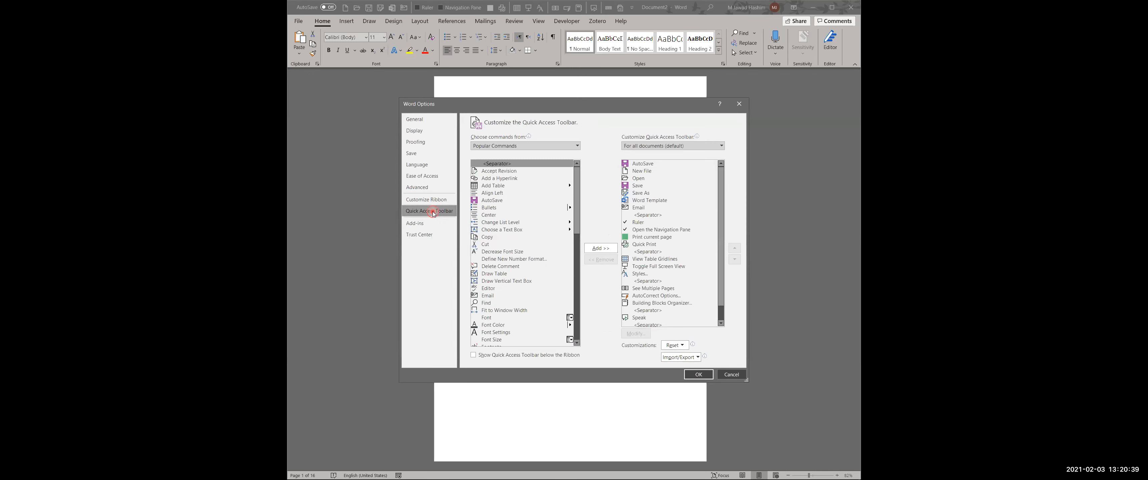
drag(720, 178, 718, 173)
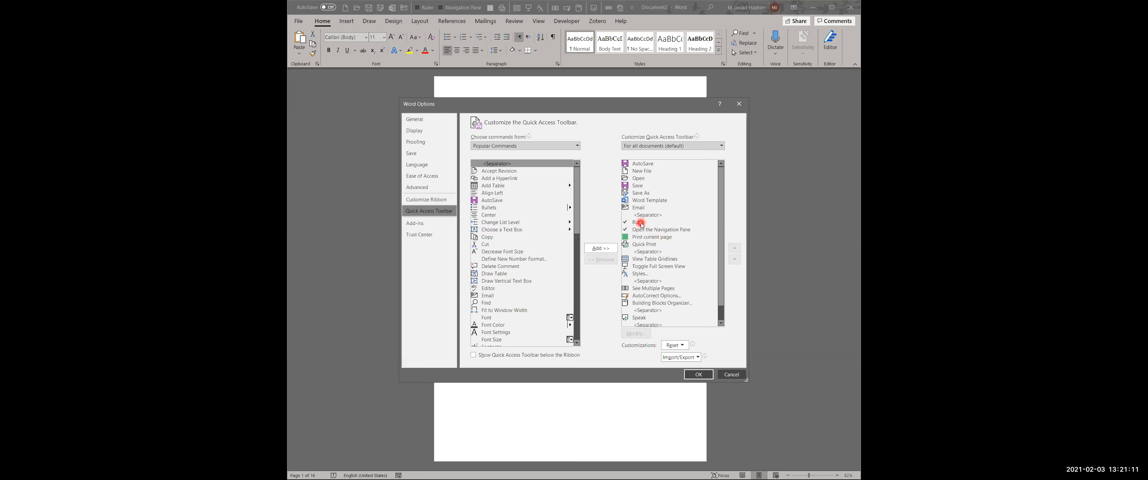
click(664, 224)
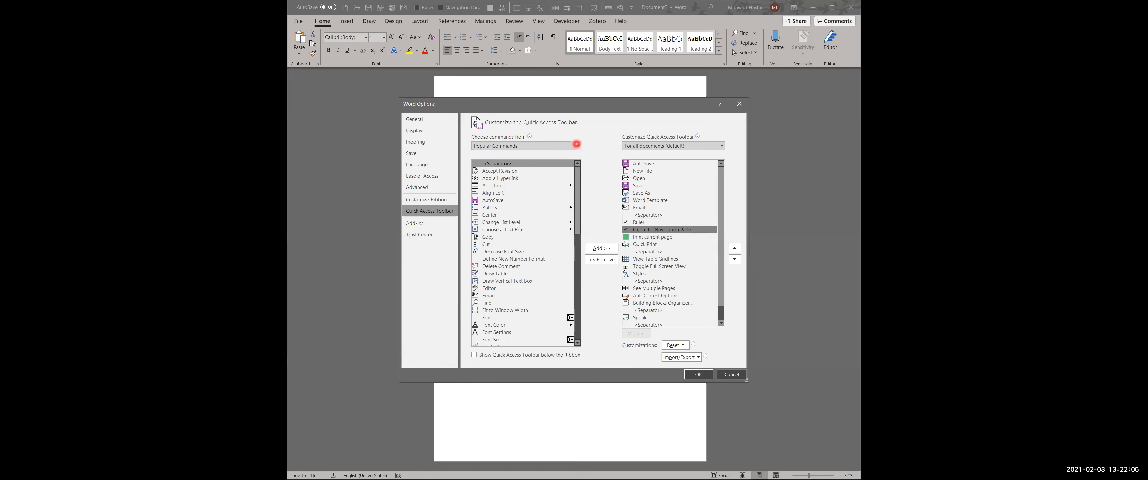
List the View Tab commands as candidates for the Quick Access Toolbar and select Split
click(577, 146)
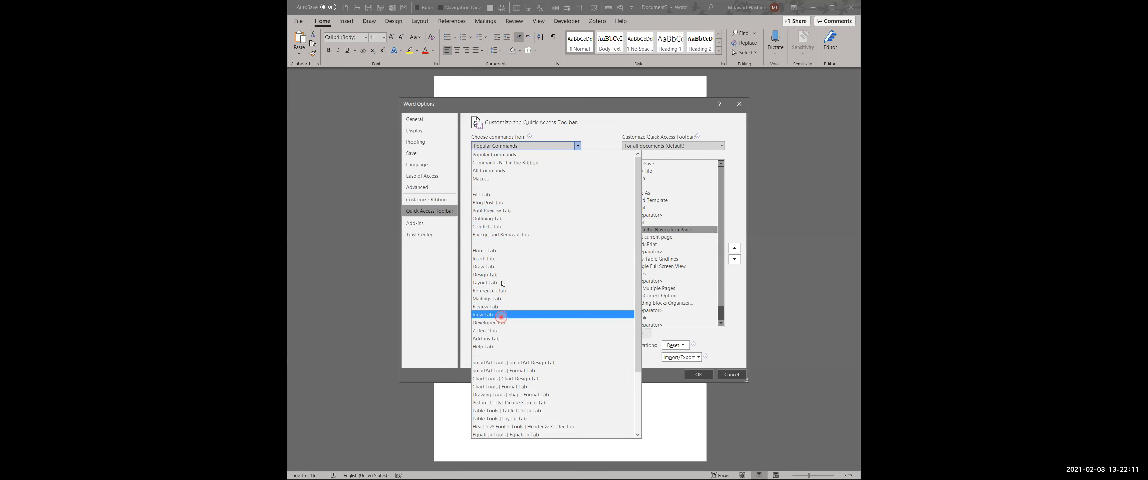
click(501, 315)
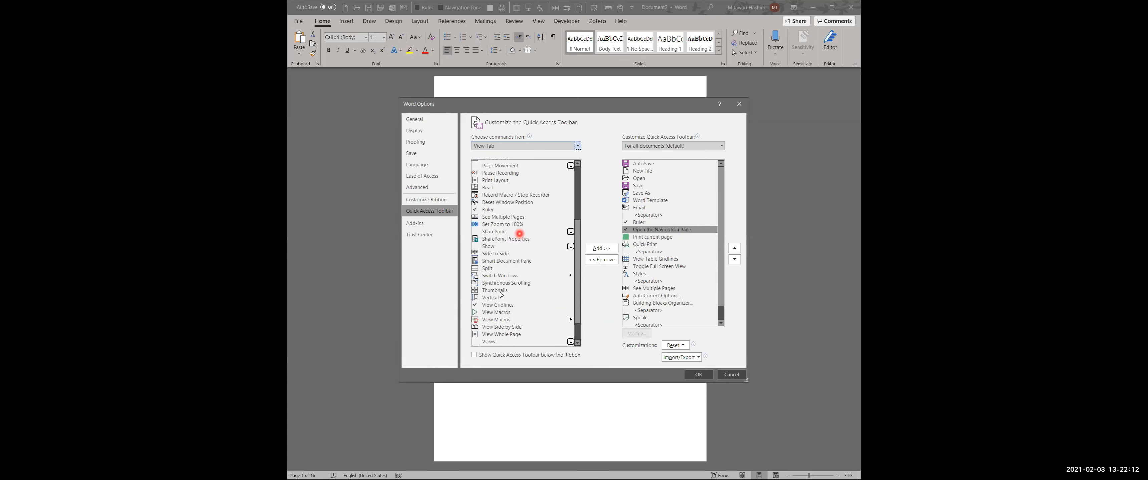
click(505, 267)
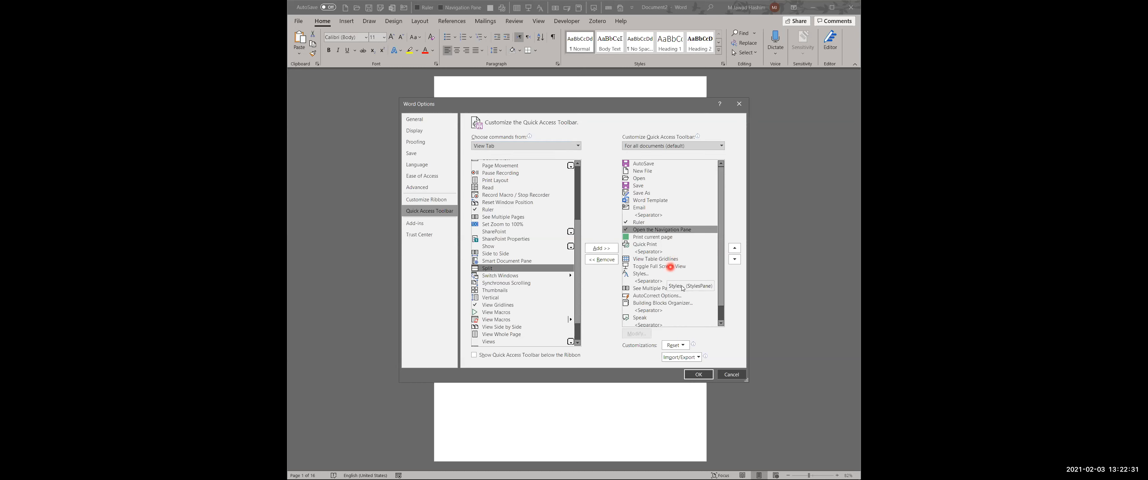
Review the toolbar's View Table Gridlines and Speak commands, and accept the Word options with the Black theme
click(667, 259)
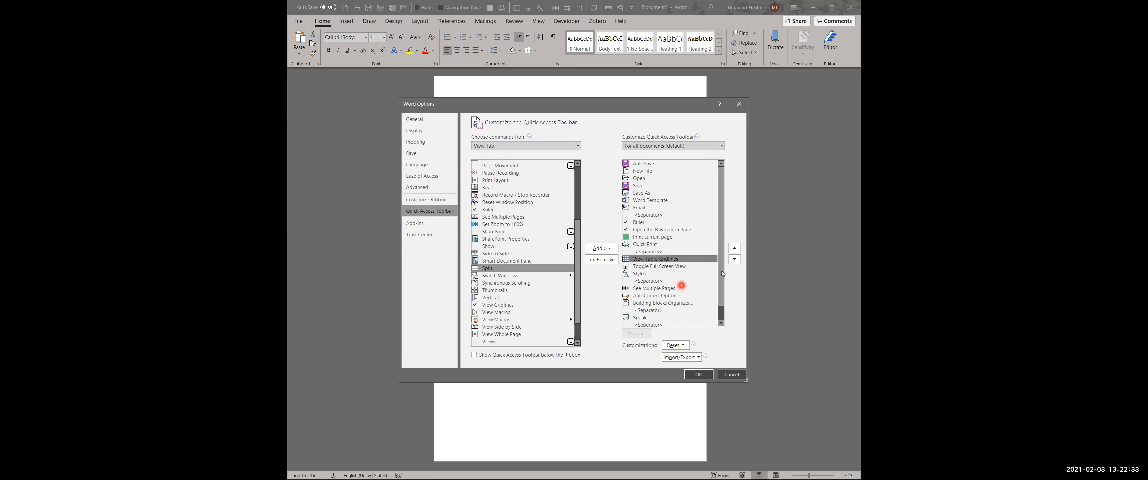
drag(720, 275, 718, 300)
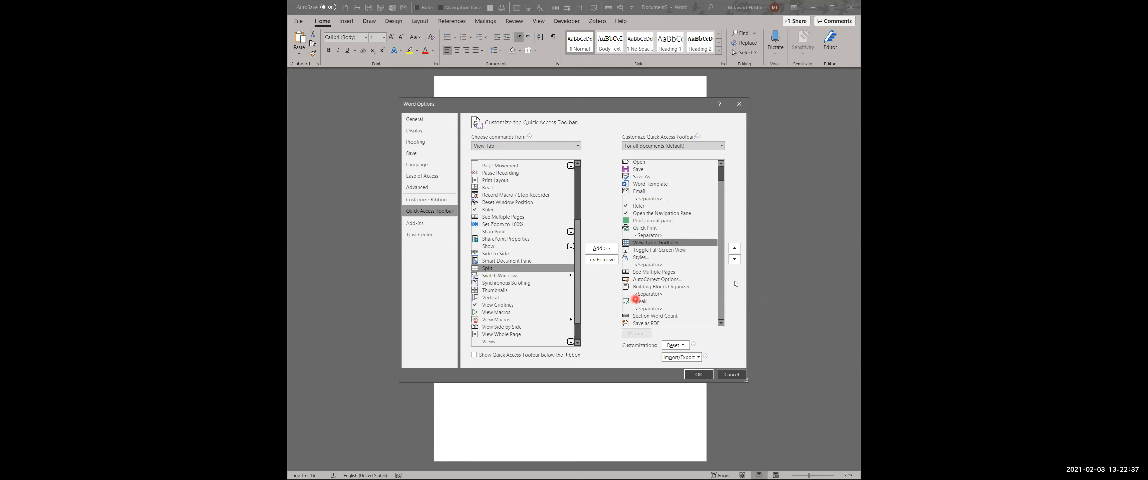
click(641, 301)
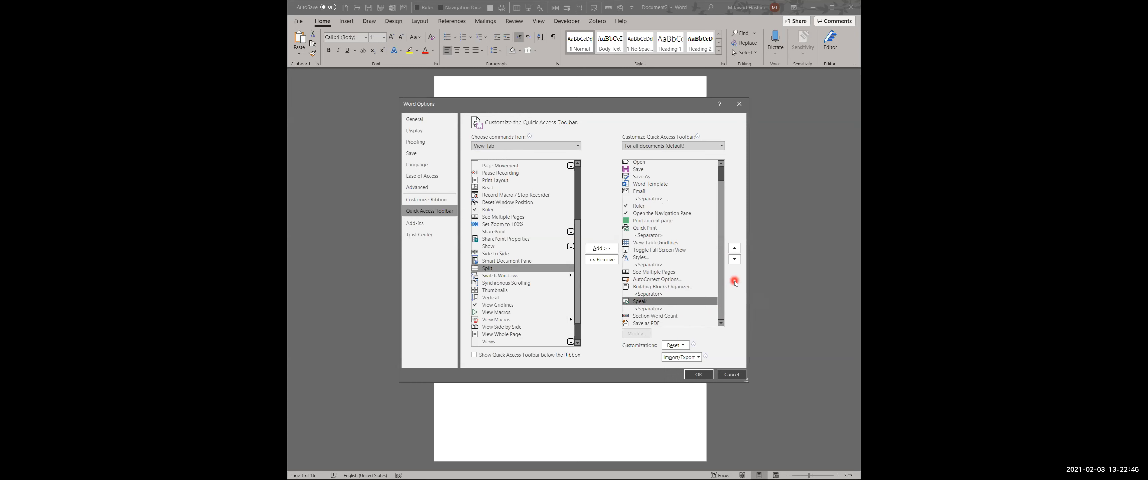
click(721, 290)
click(738, 354)
click(717, 380)
click(708, 377)
click(697, 375)
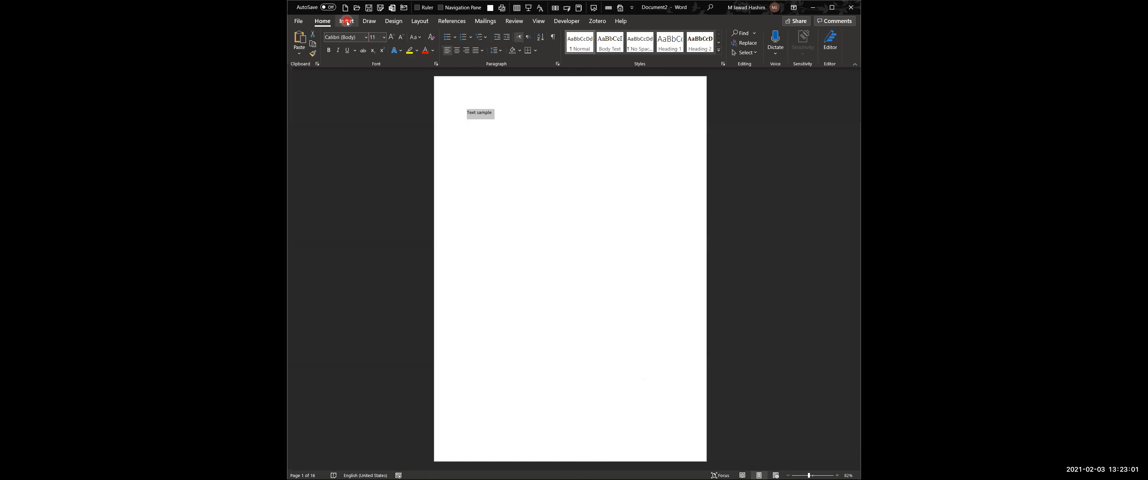
Browse the insert commands for illustrations, covering pictures, shapes and charts
click(346, 21)
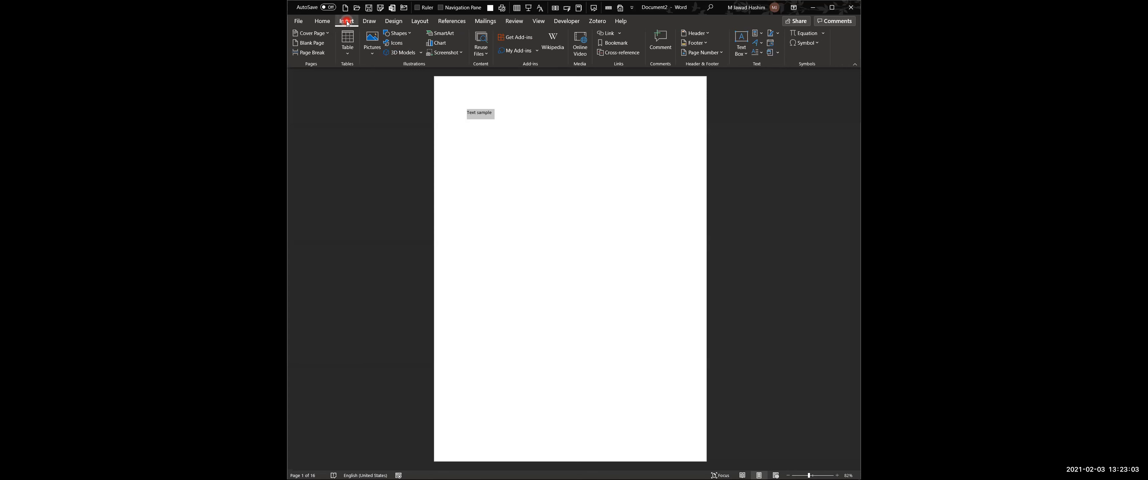
click(374, 94)
click(372, 46)
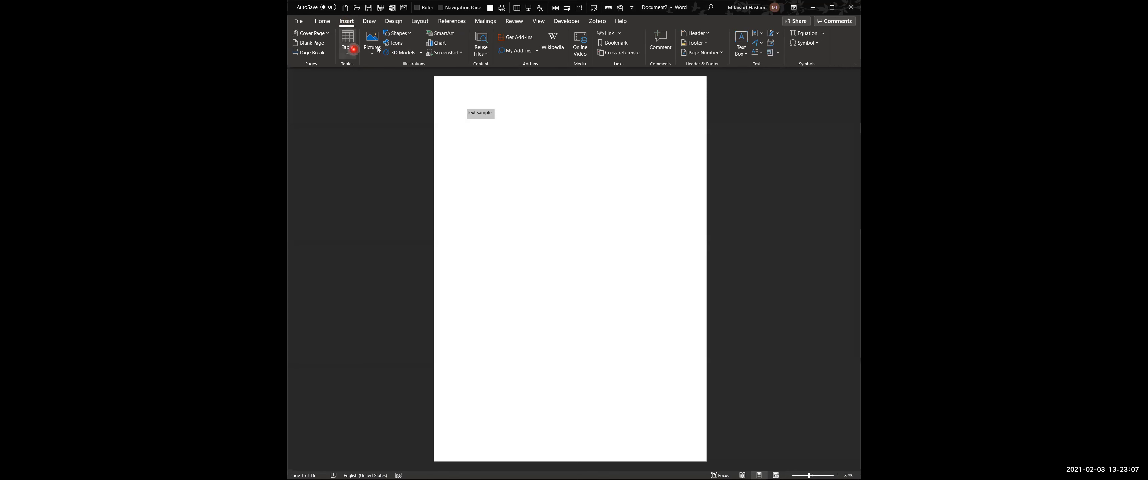
click(403, 34)
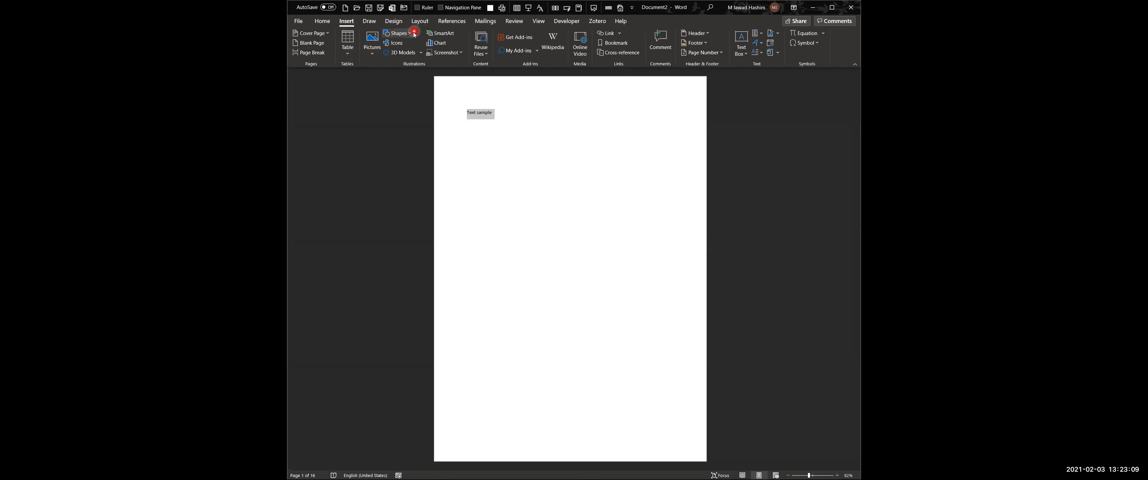
click(370, 109)
click(440, 44)
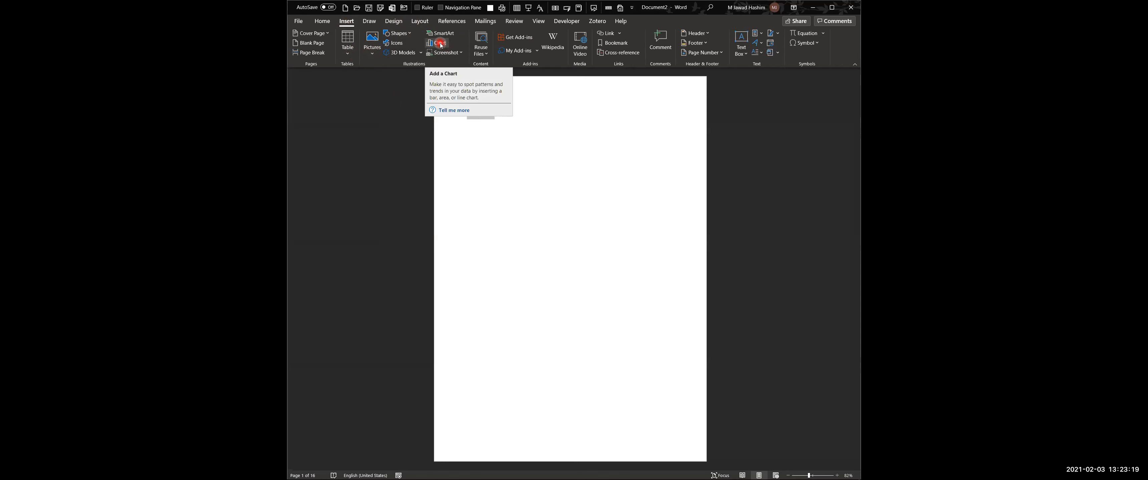
click(544, 120)
Examine the screenshot options, with the available windows and Screen Clipping, and close them without inserting anything
click(463, 55)
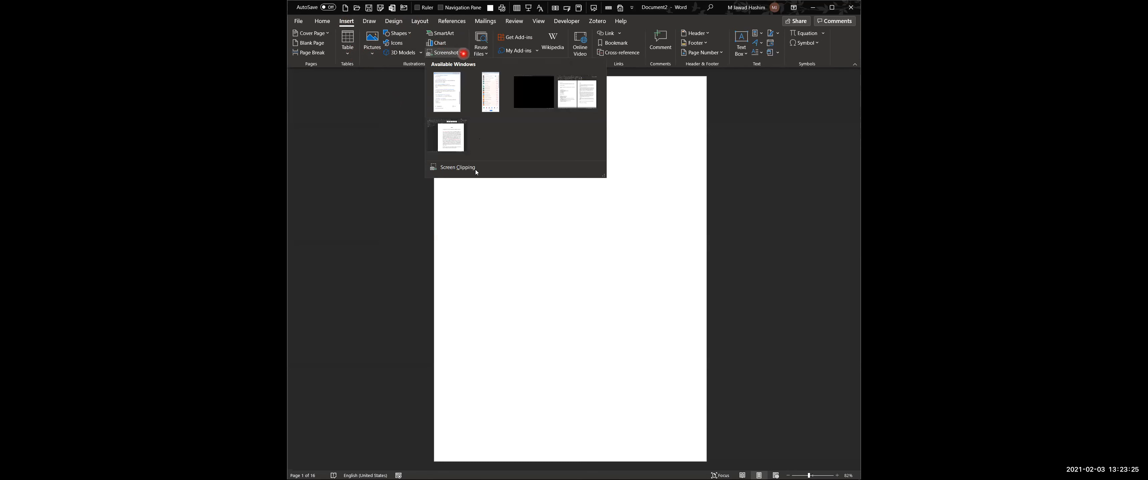
click(475, 169)
click(494, 171)
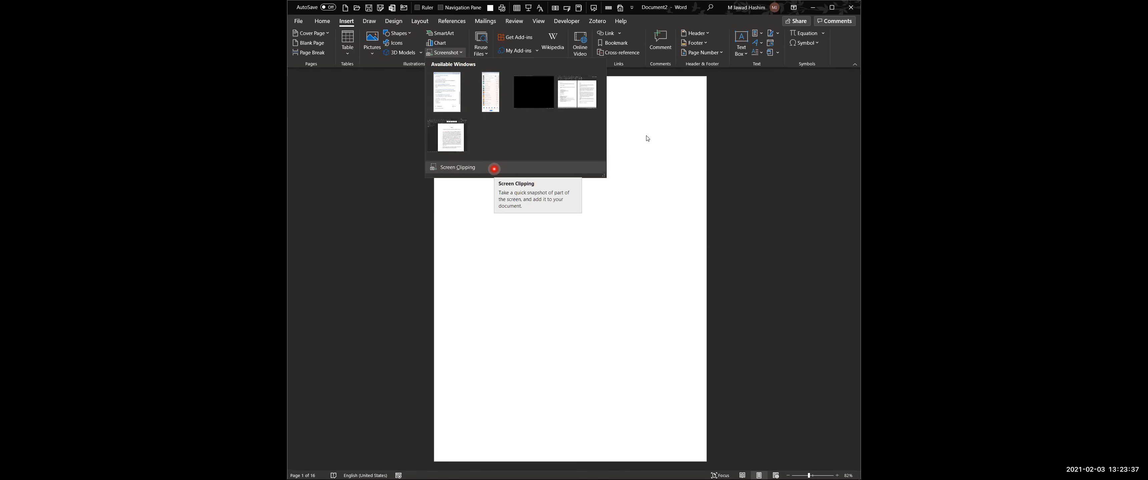
click(522, 39)
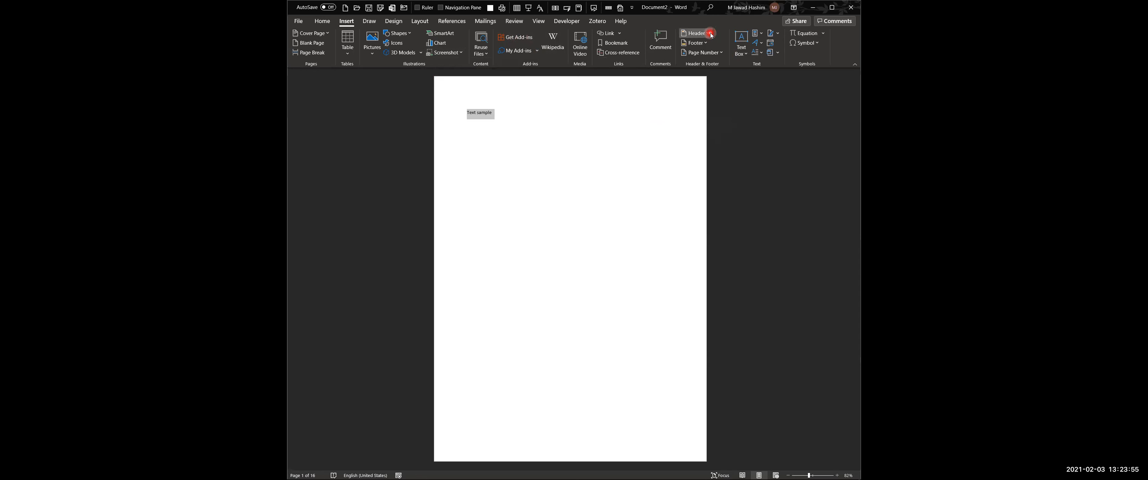
Look through the built-in header designs and the page number designs for the current position
click(694, 33)
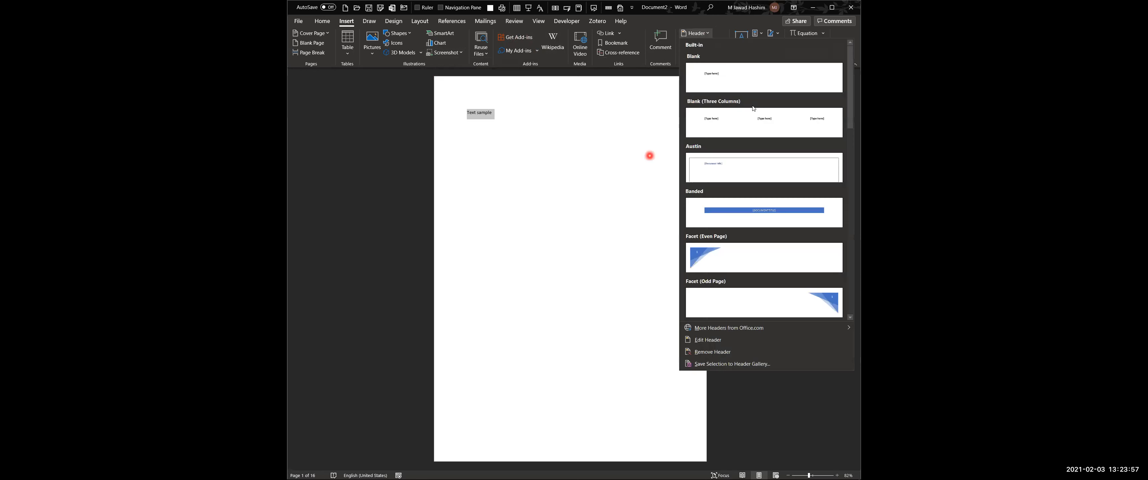
key(Escape)
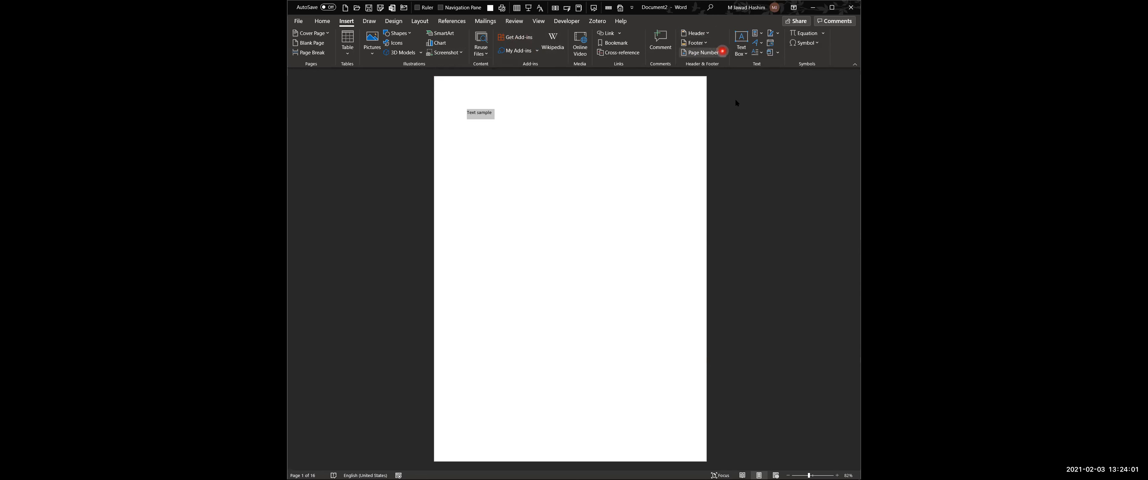
click(722, 52)
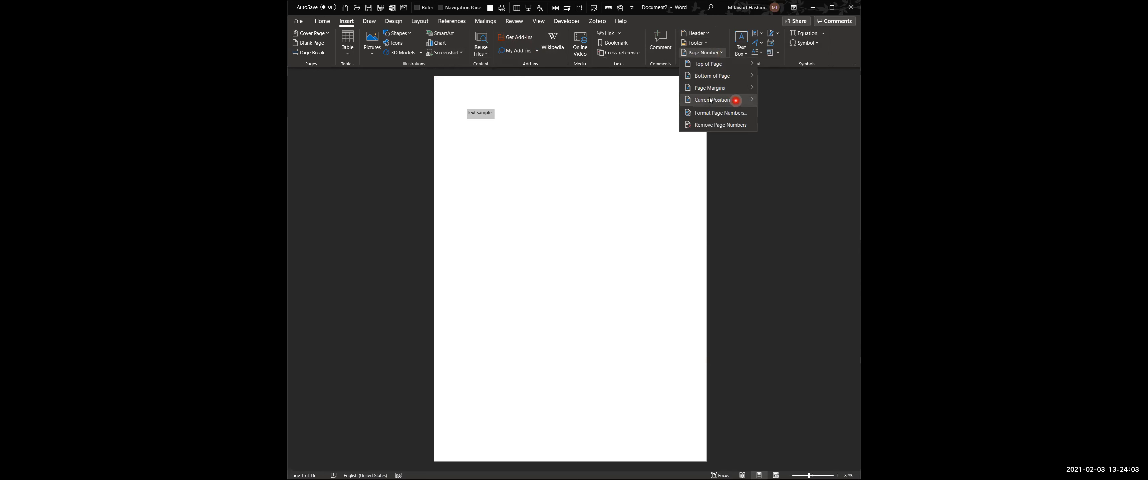
mouse_move(710, 100)
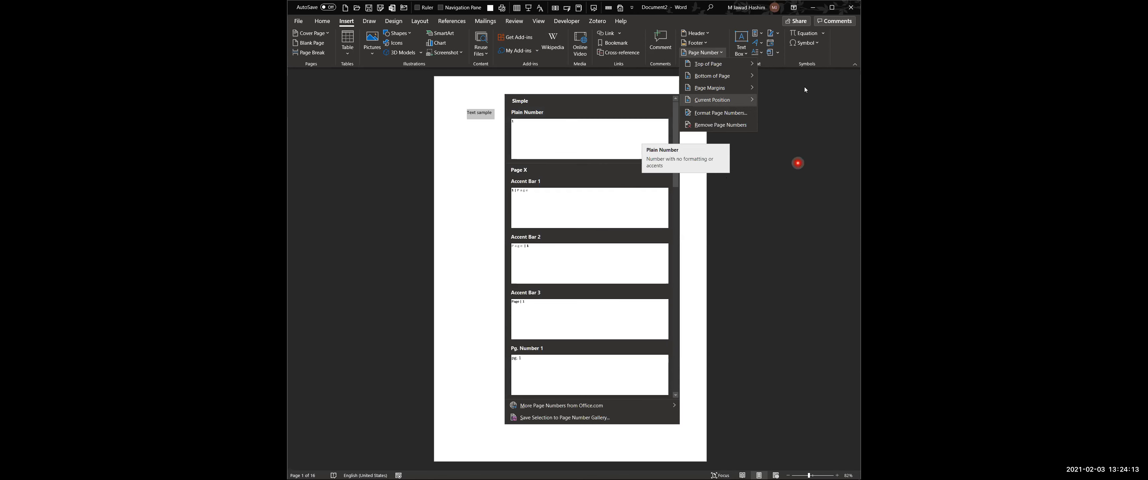
click(726, 172)
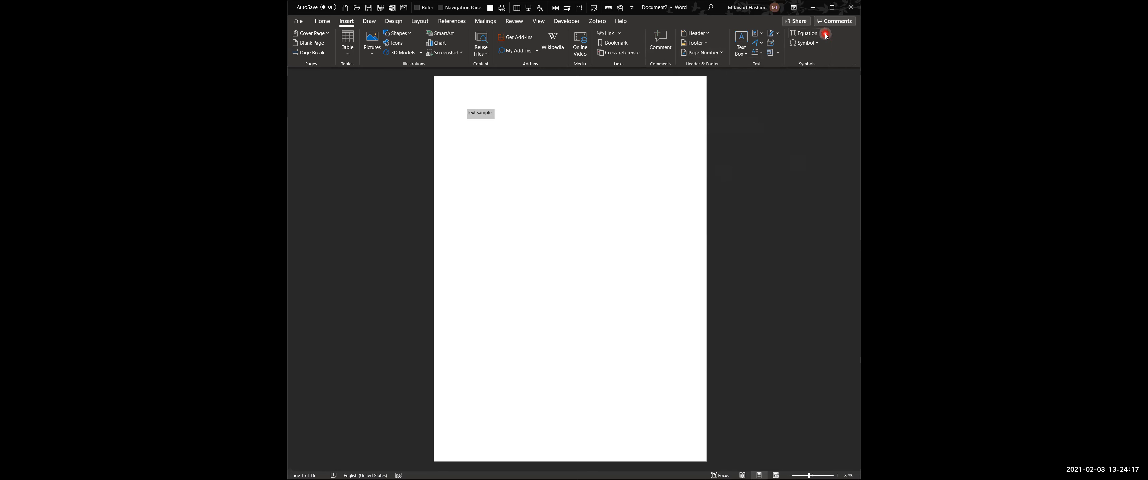
Look through the built-in equations and the palette of symbols such as Greek Small Letter Eta
click(825, 34)
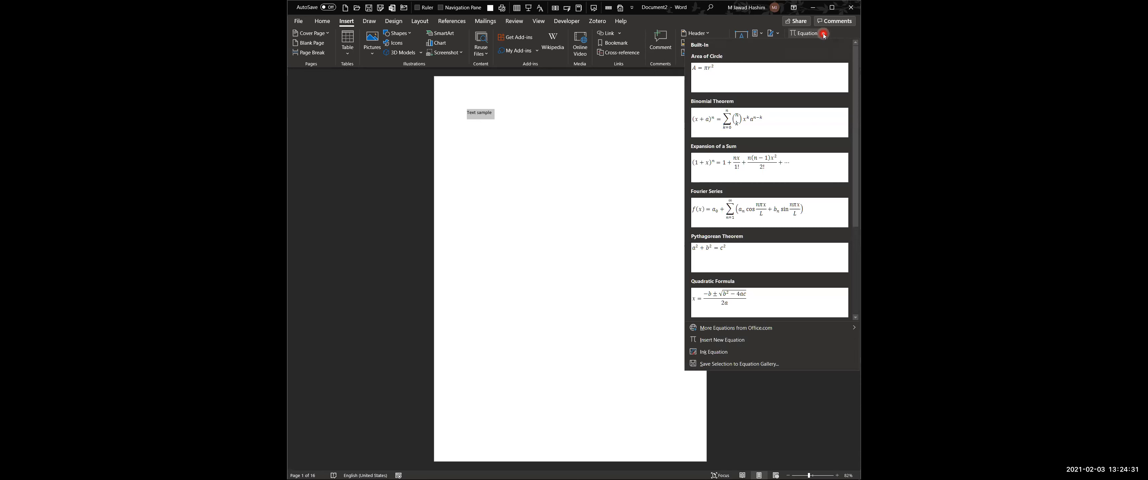
click(852, 33)
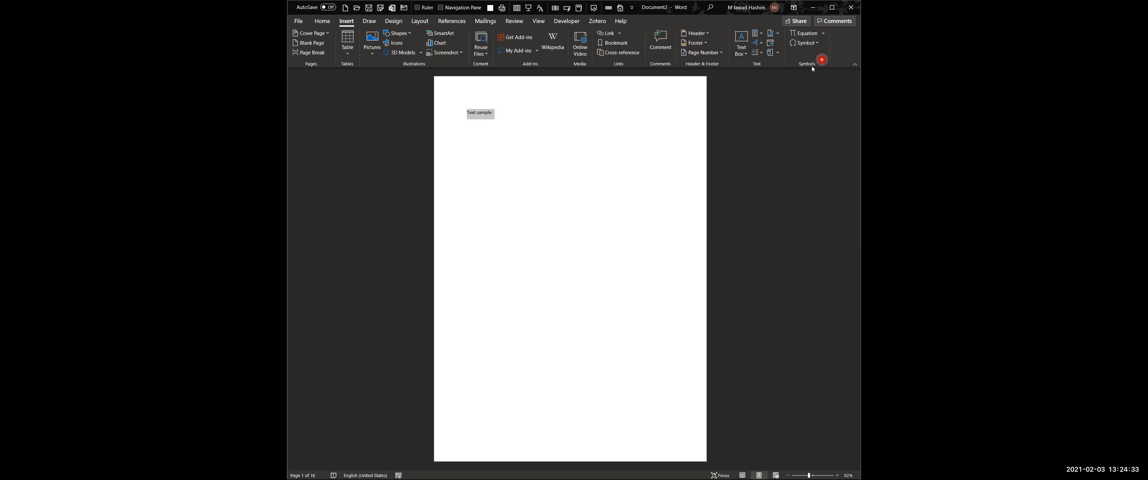
click(818, 47)
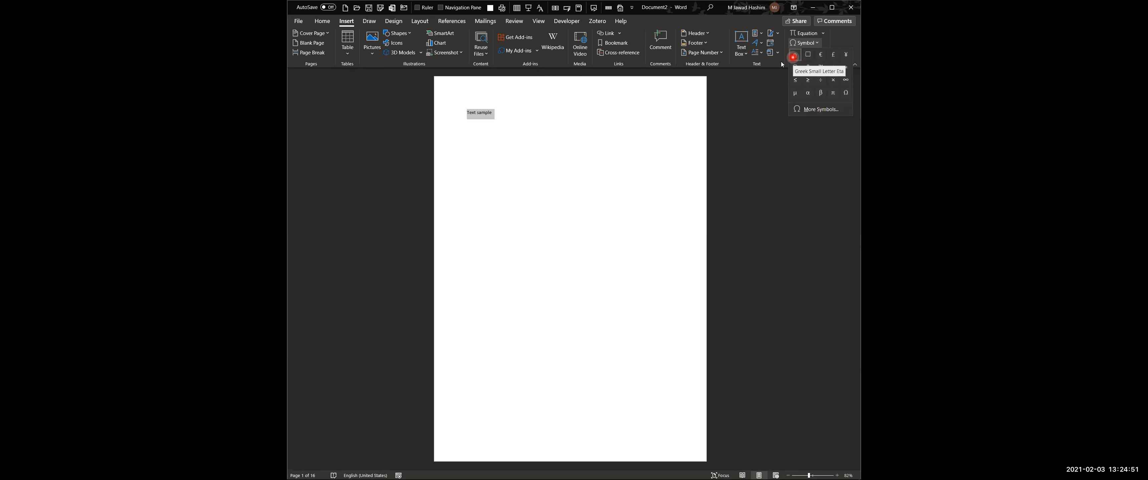
click(793, 56)
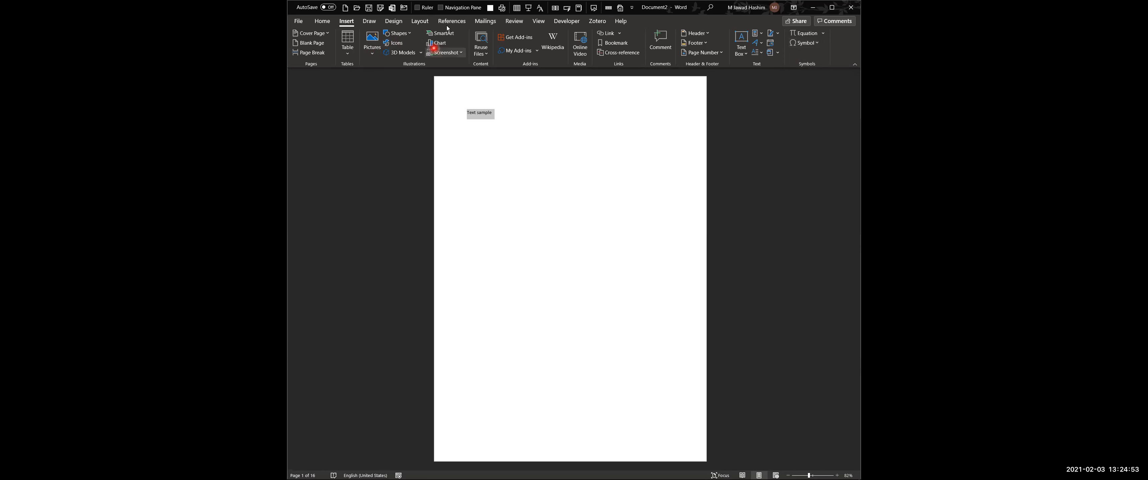
Examine the available paper sizes and the preset page margins in the page layout options
click(419, 21)
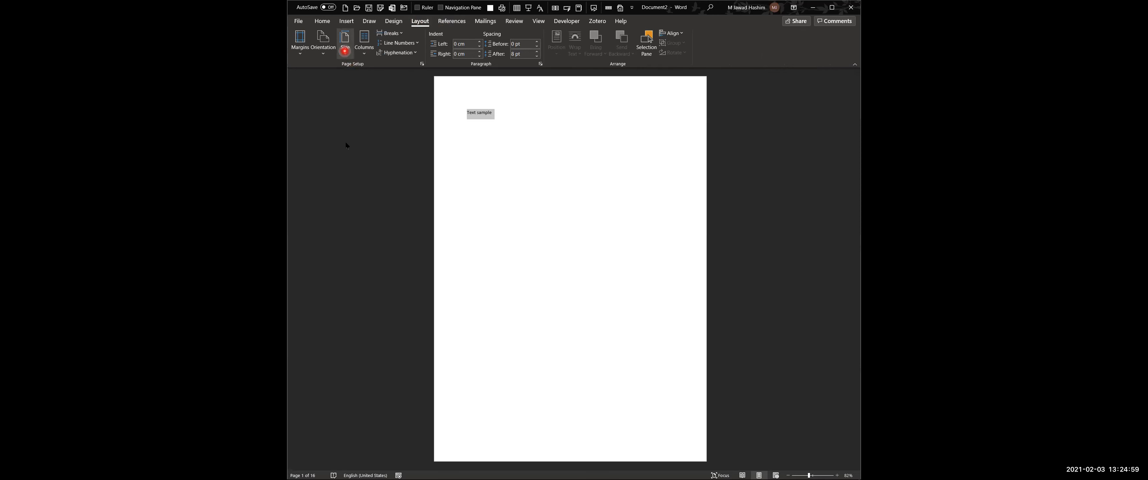
click(345, 45)
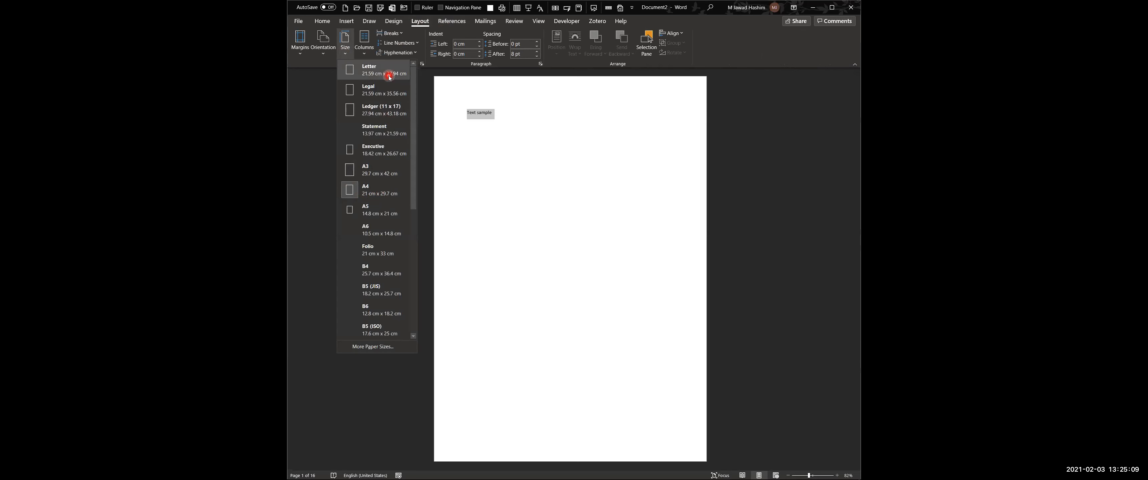
click(300, 54)
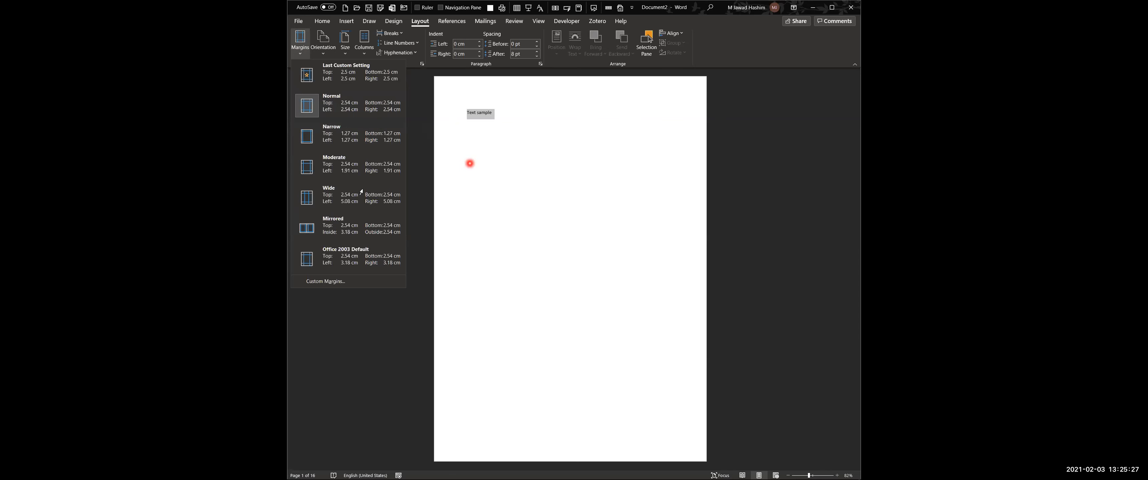
click(470, 163)
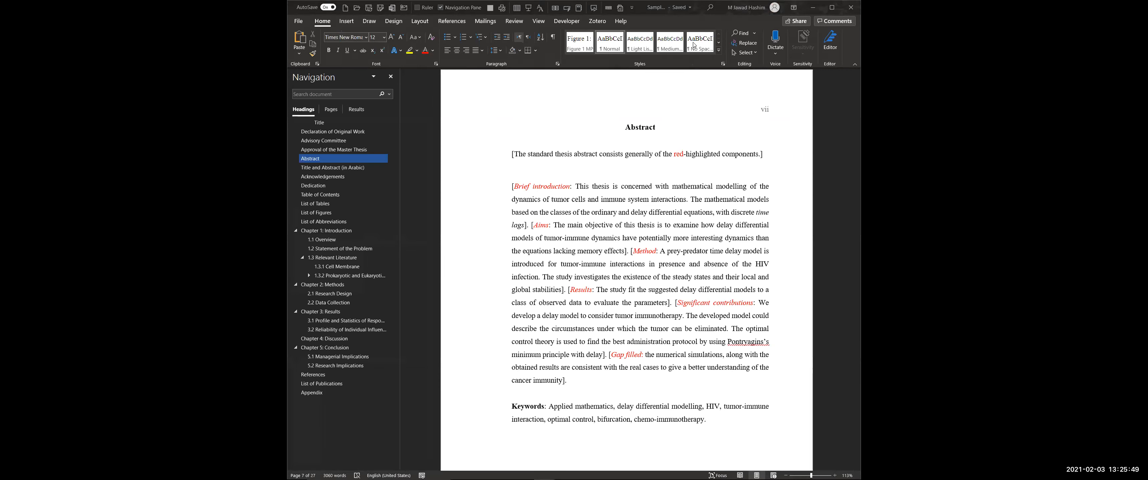
Zoom the thesis document out to 80%, review its title page and place the cursor after "for the degree of"
scroll(660, 246, up, 20)
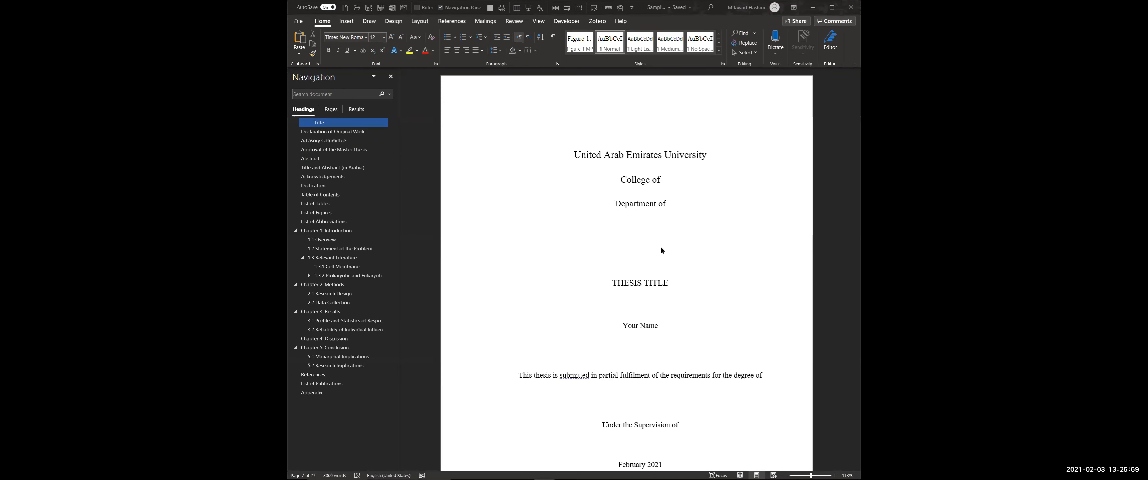
scroll(669, 221, down, 1)
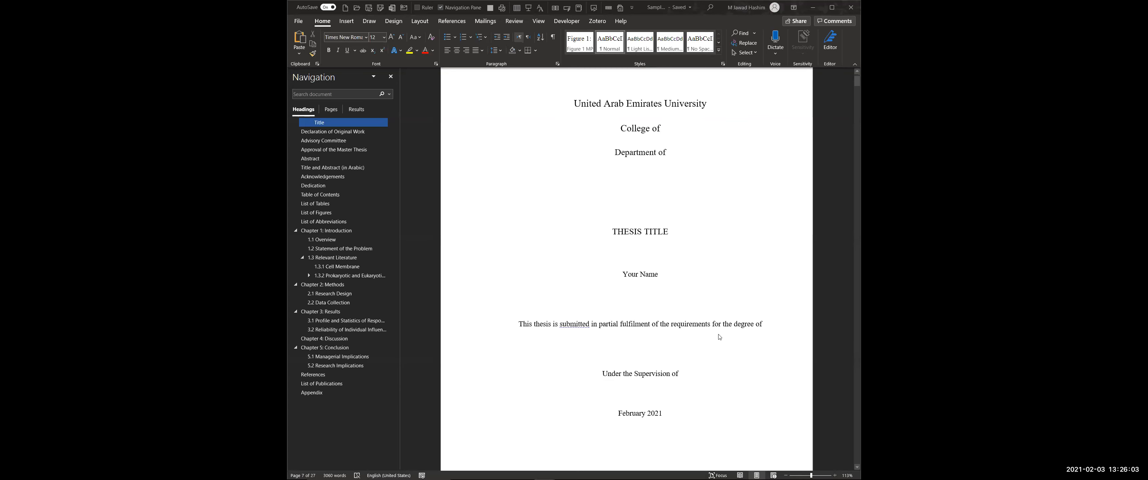
click(785, 473)
click(785, 474)
click(785, 474)
click(785, 474)
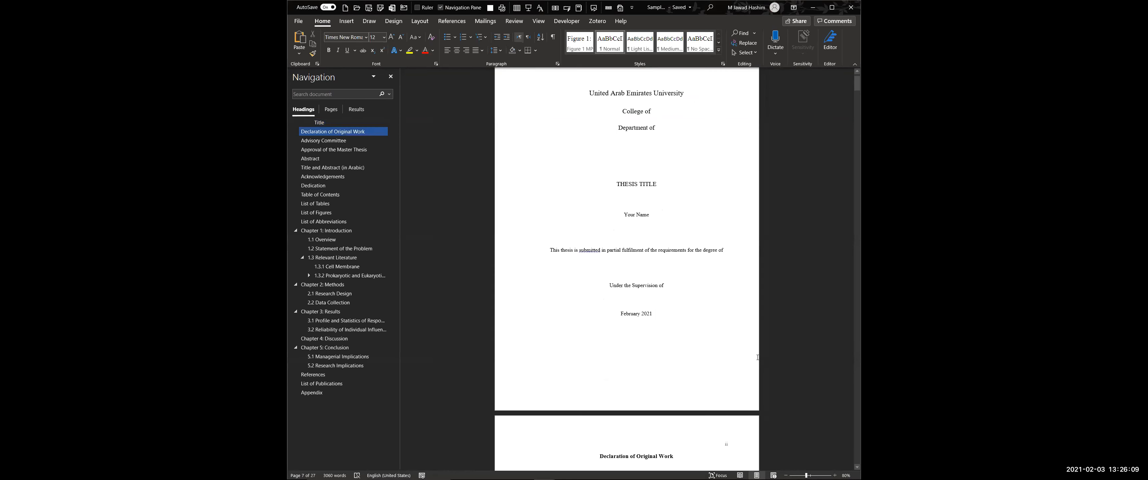
scroll(757, 358, down, 5)
click(732, 290)
scroll(732, 290, up, 6)
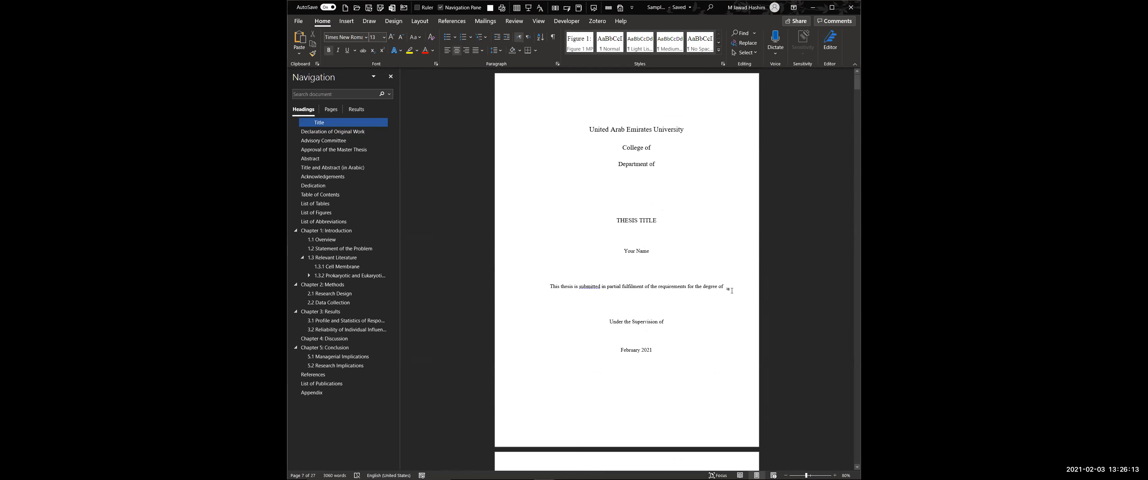
Show the paragraph marks and other hidden formatting symbols on the title page and the Declaration of Original Work page
scroll(732, 290, down, 4)
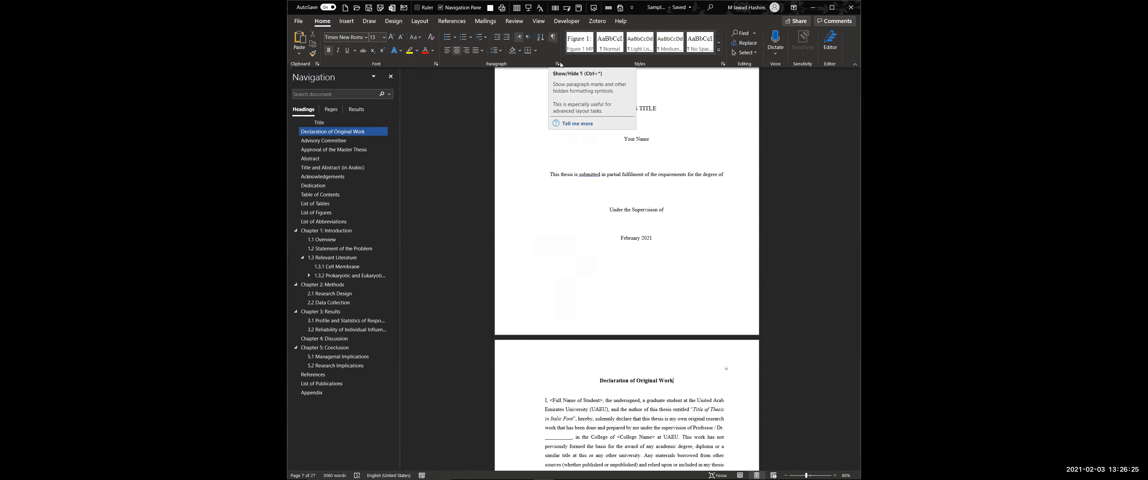
key(ctrl+shift+8)
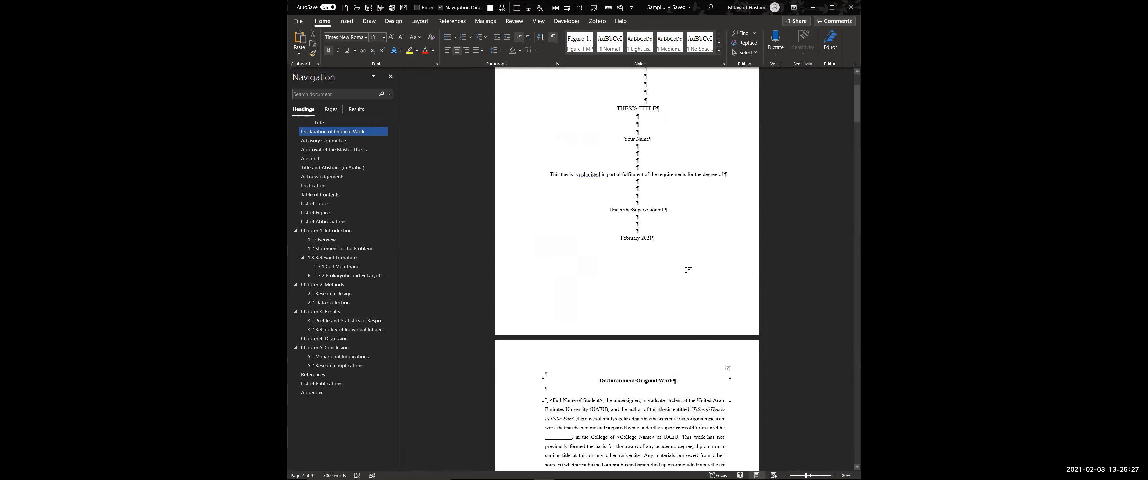
scroll(693, 264, down, 3)
scroll(723, 224, down, 1)
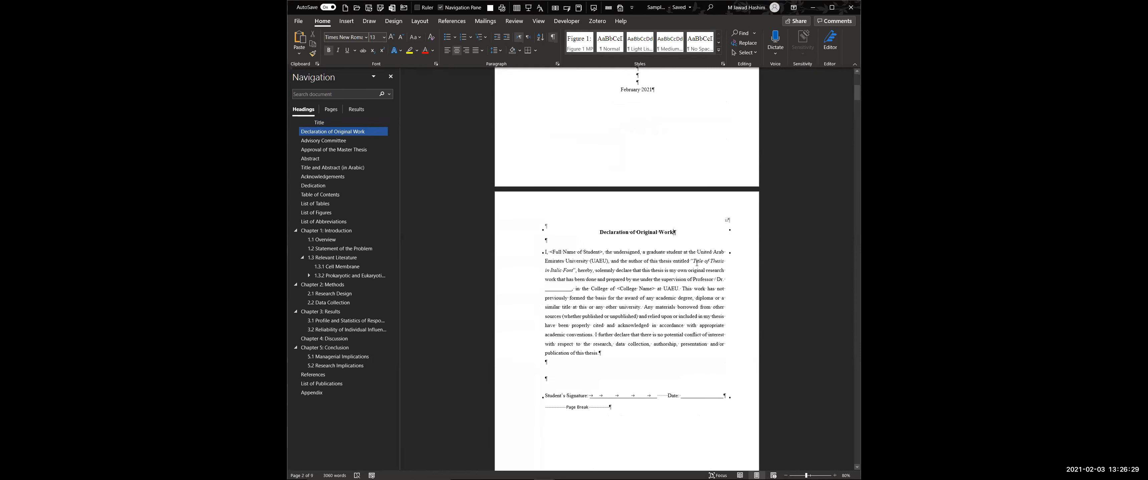
Open the header of the Declaration of Original Work page, turn off Different First Page and check the title page's header
double_click(723, 223)
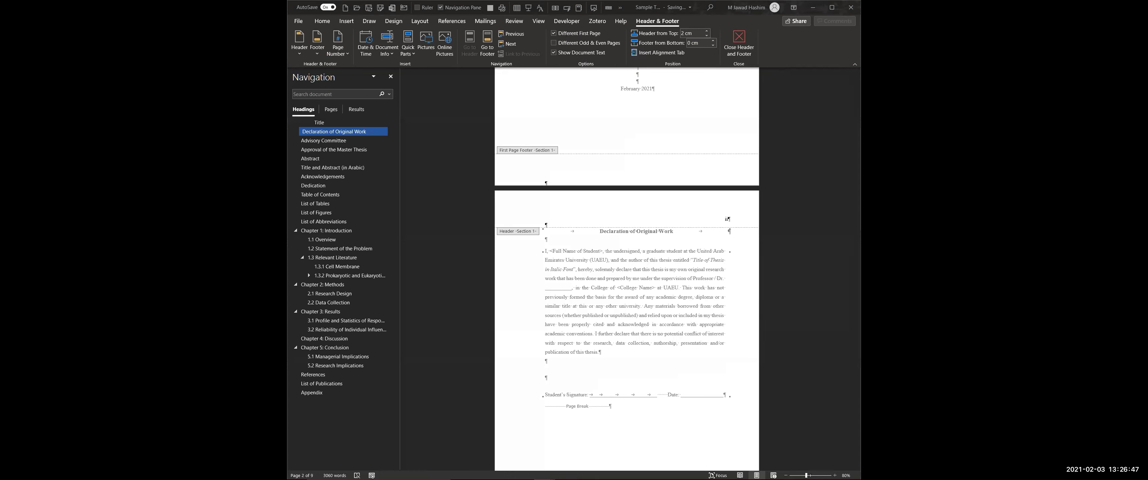
click(566, 35)
scroll(680, 147, up, 6)
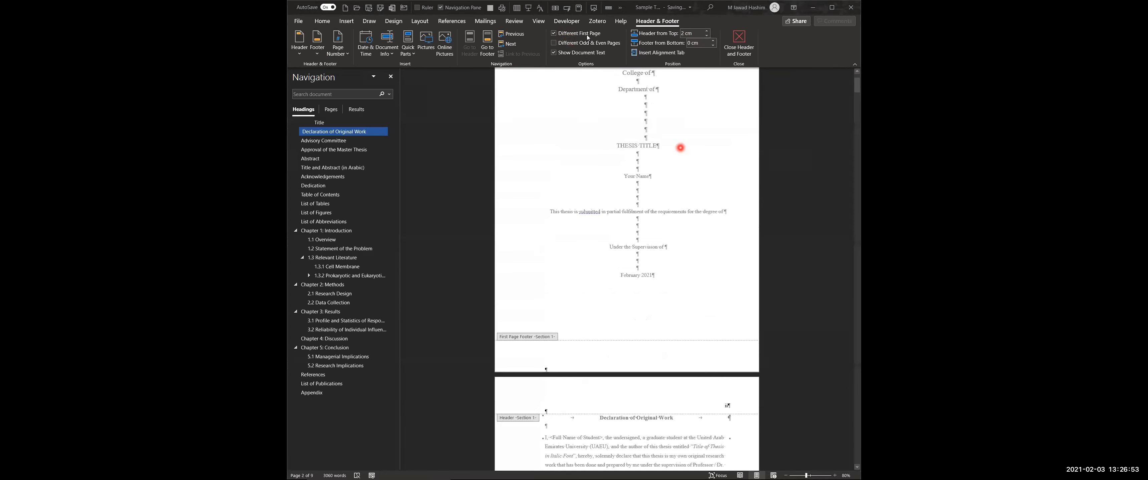
click(556, 37)
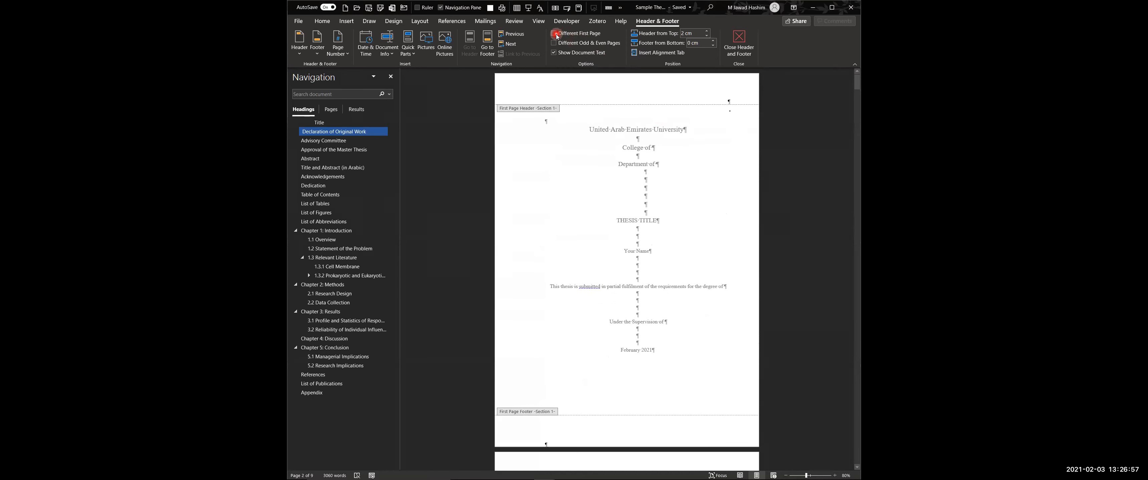
click(636, 179)
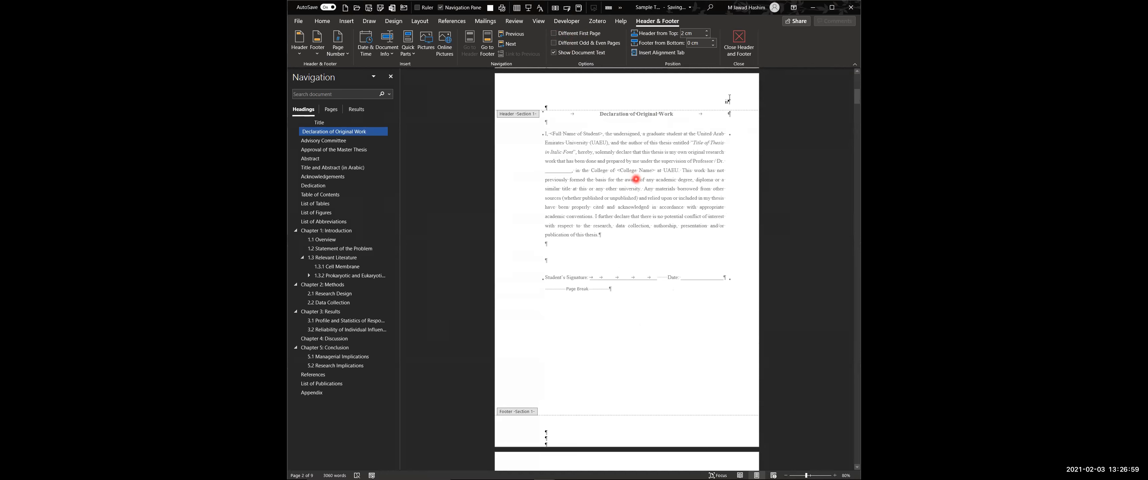
scroll(636, 180, up, 8)
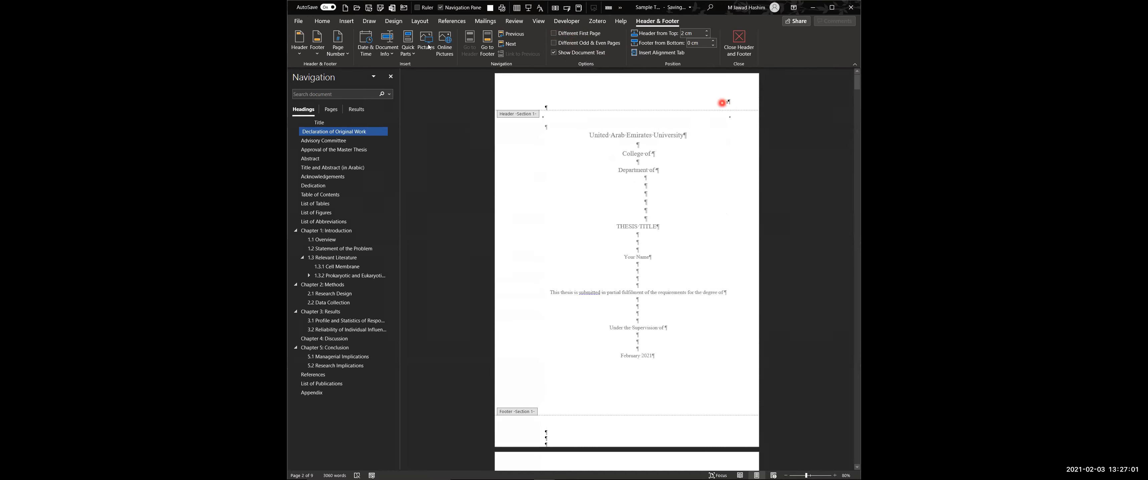
Turn Different First Page back on for the header and return to the title page
click(552, 33)
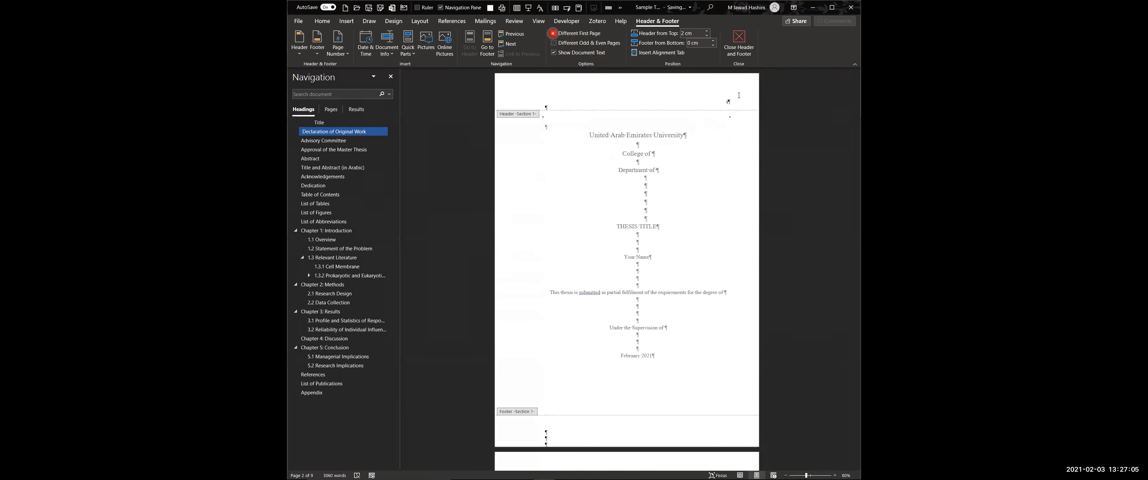
click(553, 33)
scroll(724, 85, up, 10)
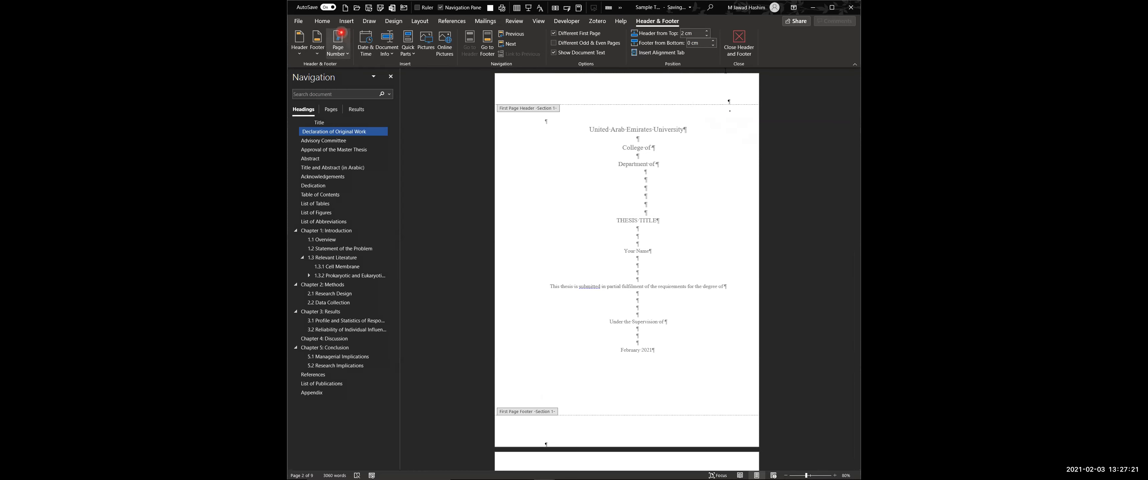
Hide the formatting marks, view the proofing language choices and dismiss the dialog without applying a language
click(322, 21)
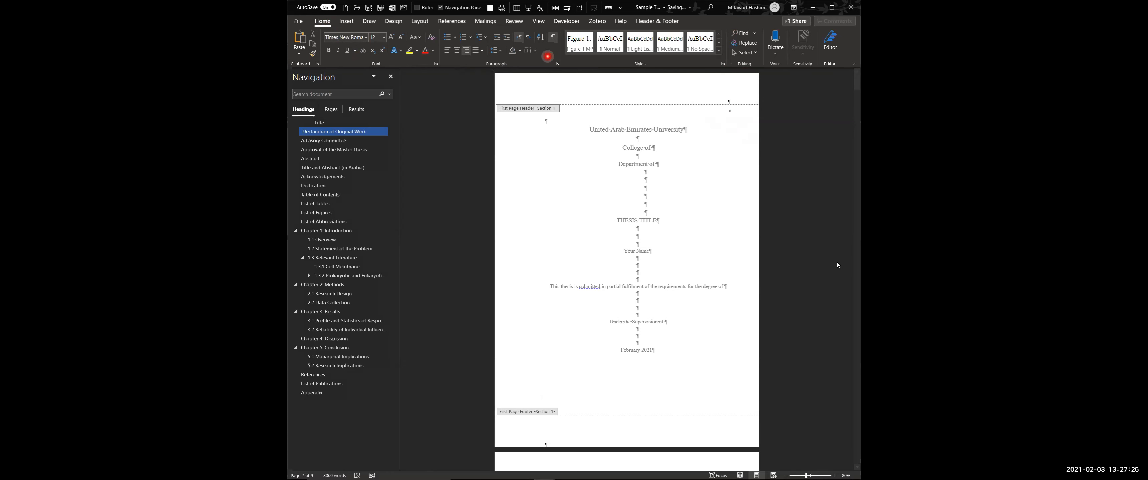
click(552, 37)
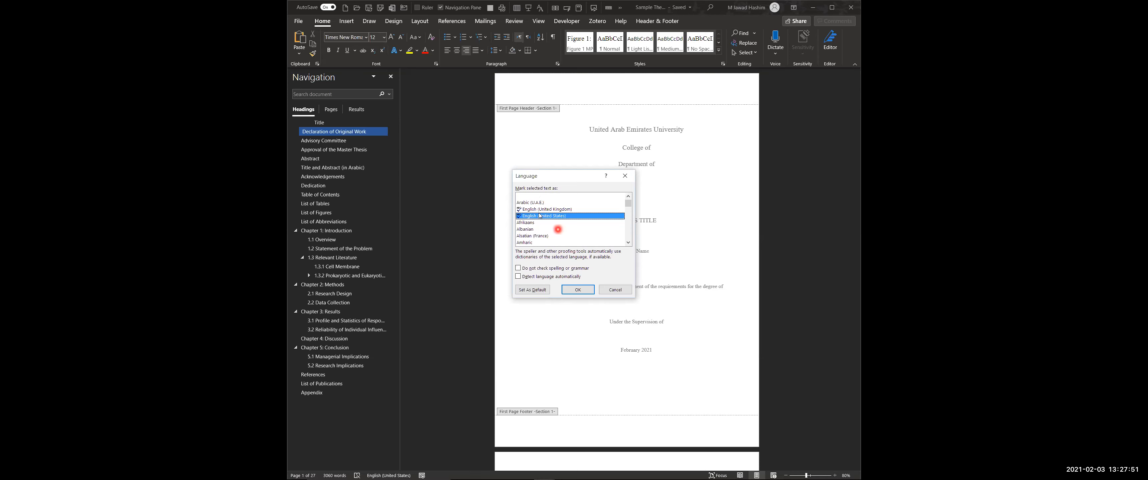
click(606, 292)
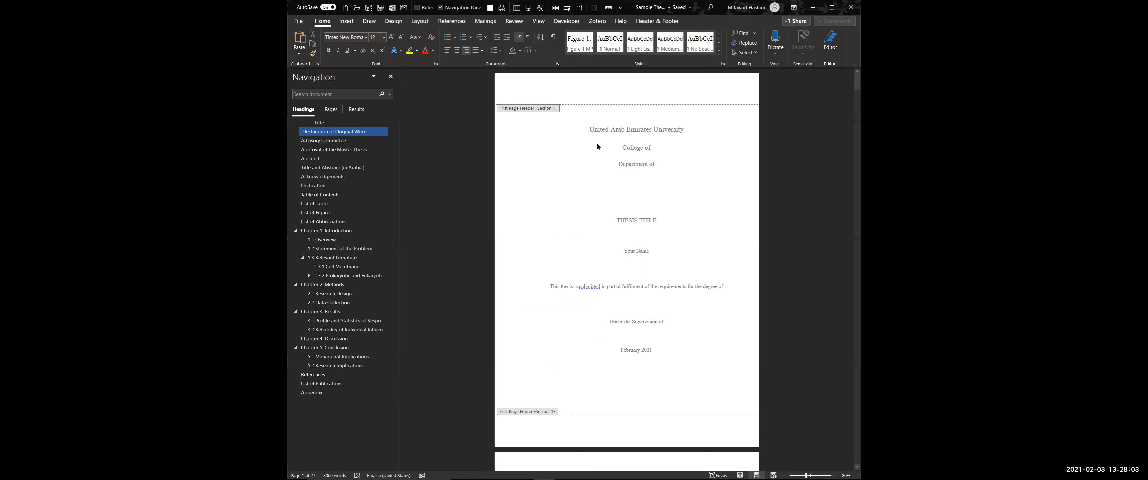
Look through the available citation and bibliography styles such as APA, Chicago, IEEE and MLA
click(512, 22)
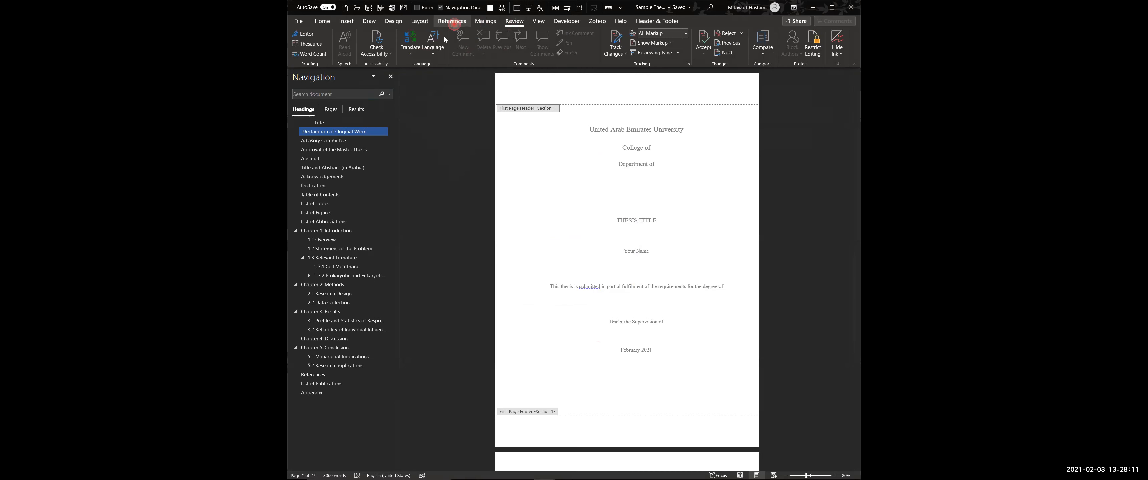
click(452, 21)
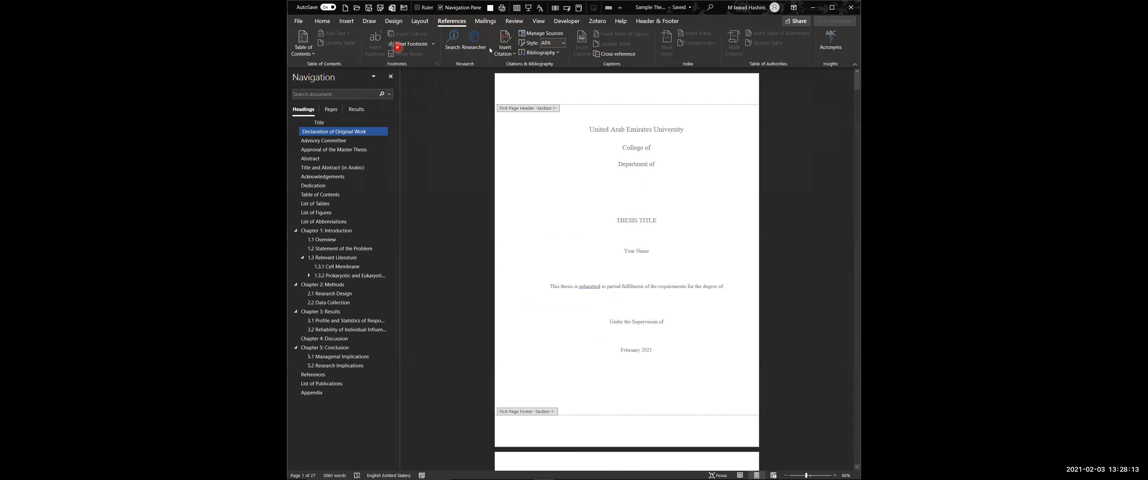
click(506, 55)
click(548, 49)
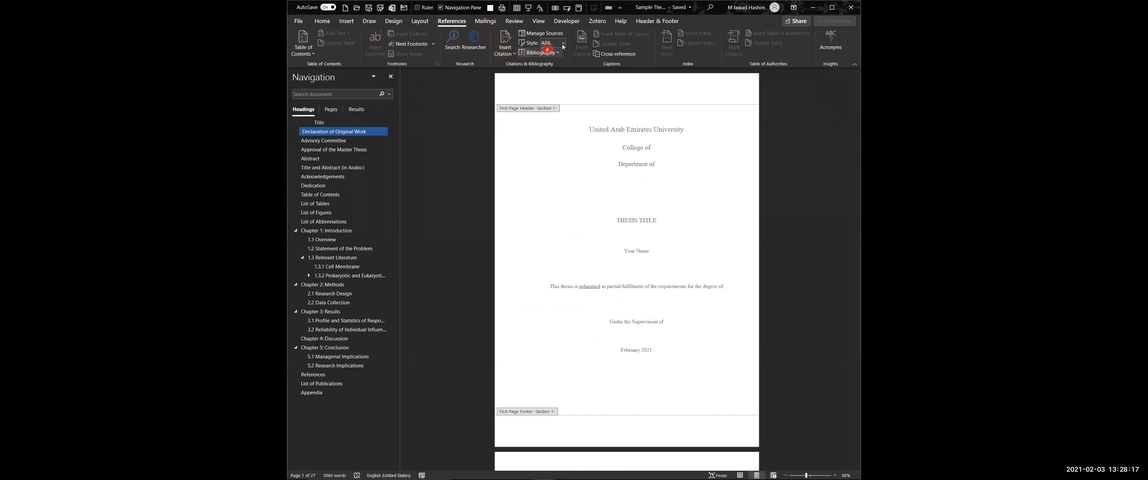
click(562, 45)
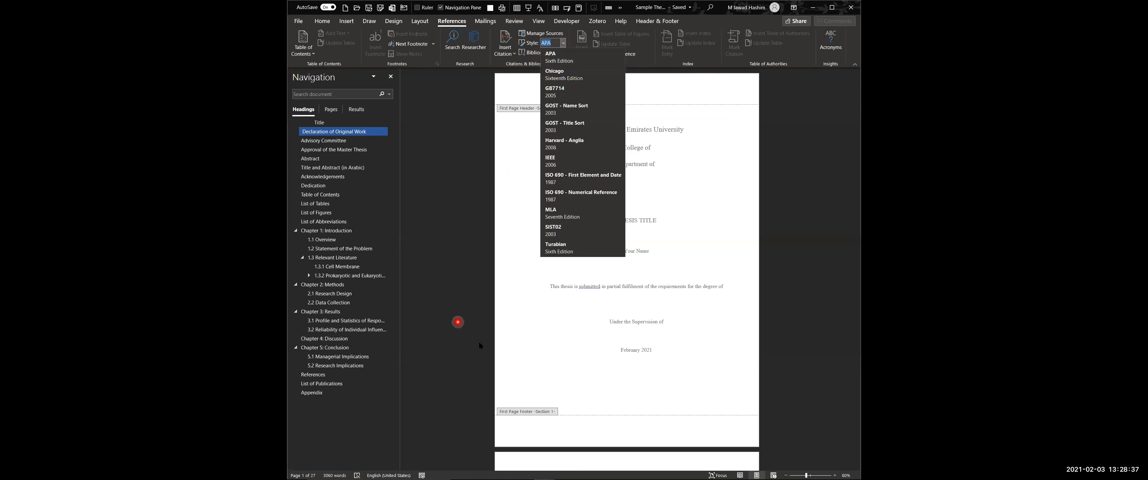
click(434, 269)
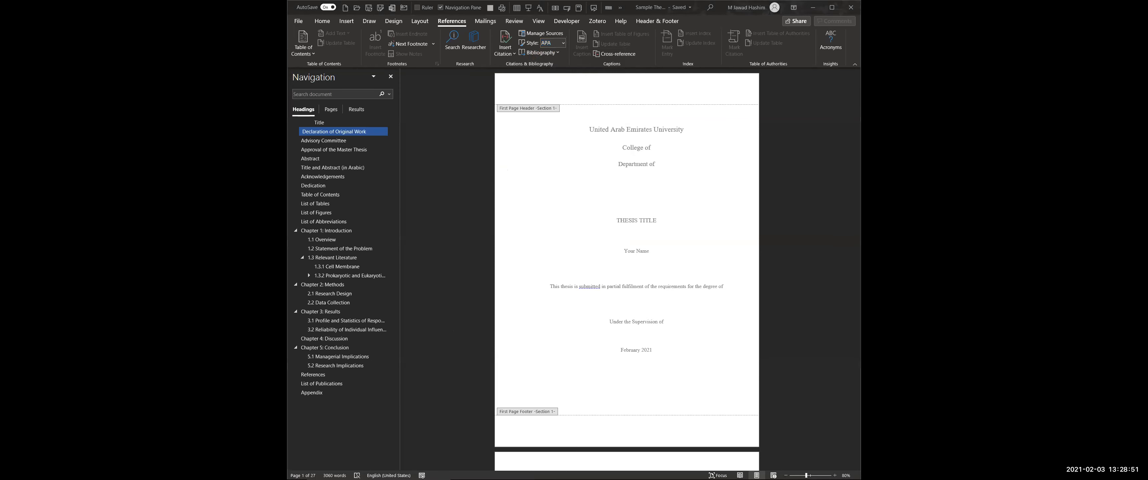
Switch to the PowerPoint slide show and advance past the Text Formatting overview slide
key(alt+Tab)
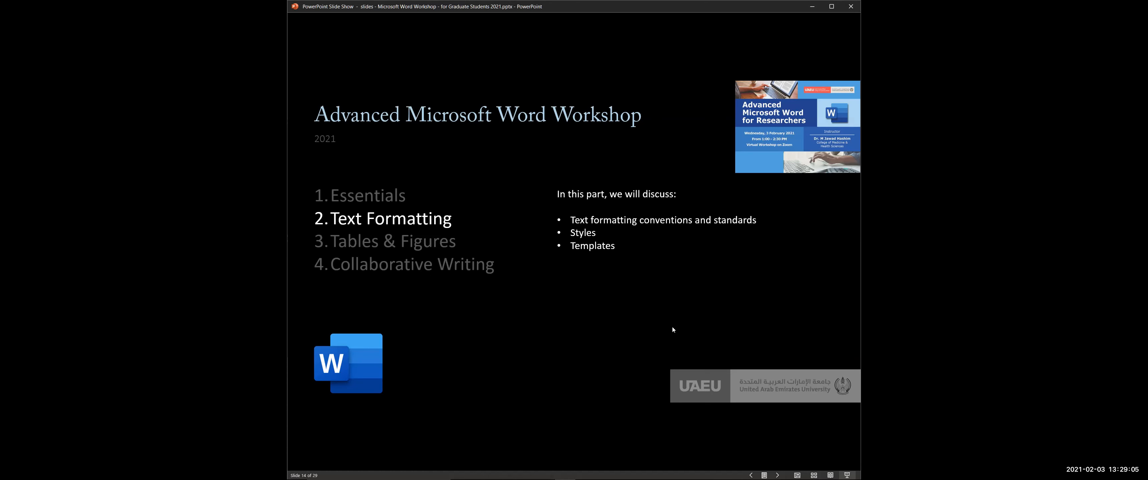
click(705, 96)
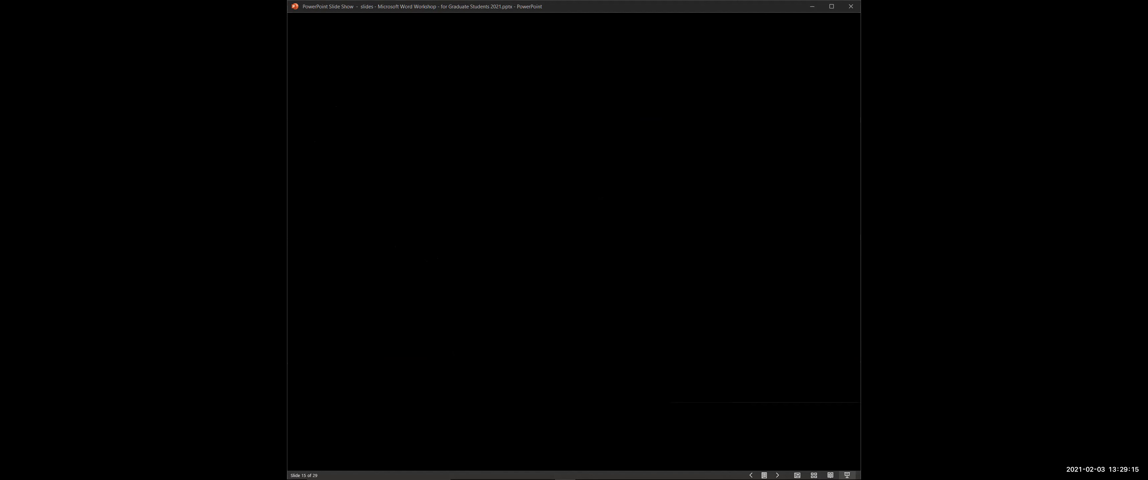
Switch to the Diabetes Score manuscript in Word and zoom in on its Abstract page
key(alt+Tab)
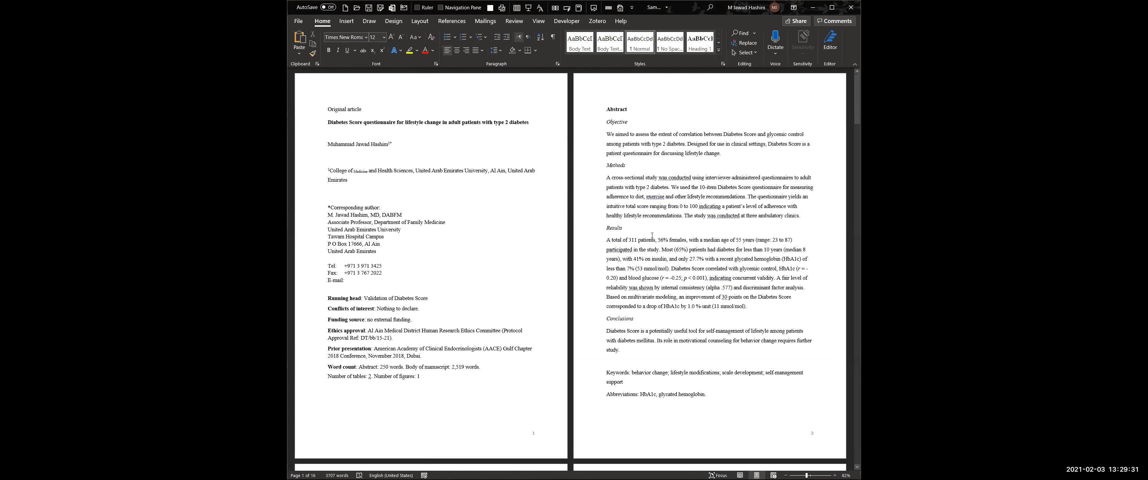
ctrl+scroll(652, 236, up, 9)
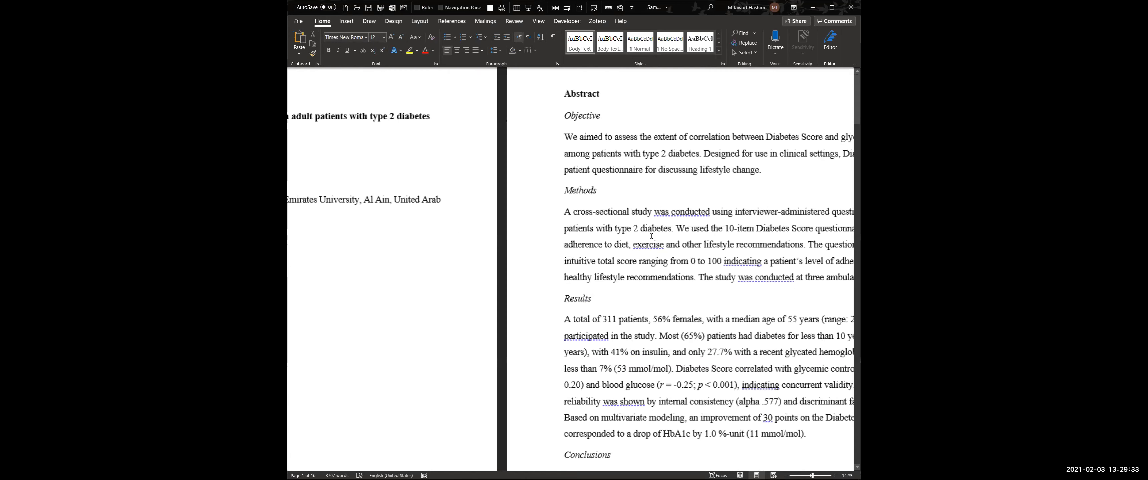
scroll(615, 204, up, 3)
scroll(615, 191, down, 4)
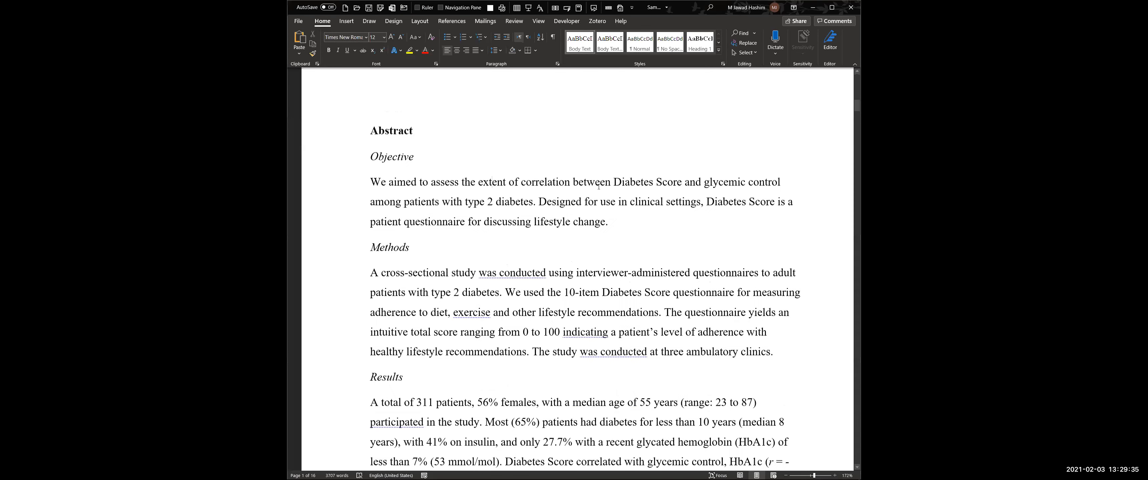
scroll(615, 182, up, 1)
scroll(616, 182, up, 1)
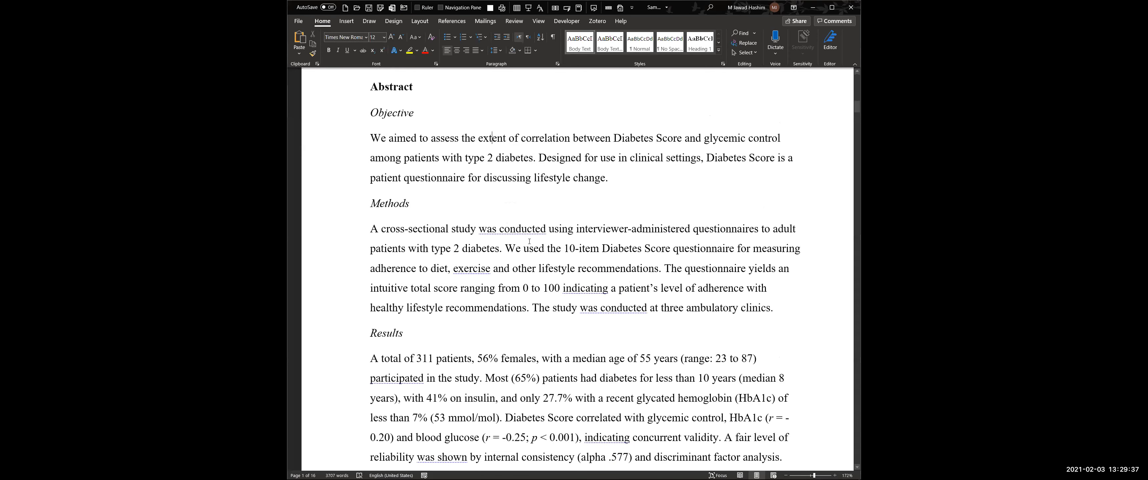
Insert a second space before "We used the 10-item" in the Methods paragraph of the Abstract and remove it again
click(615, 182)
click(506, 248)
key(shift+Right)
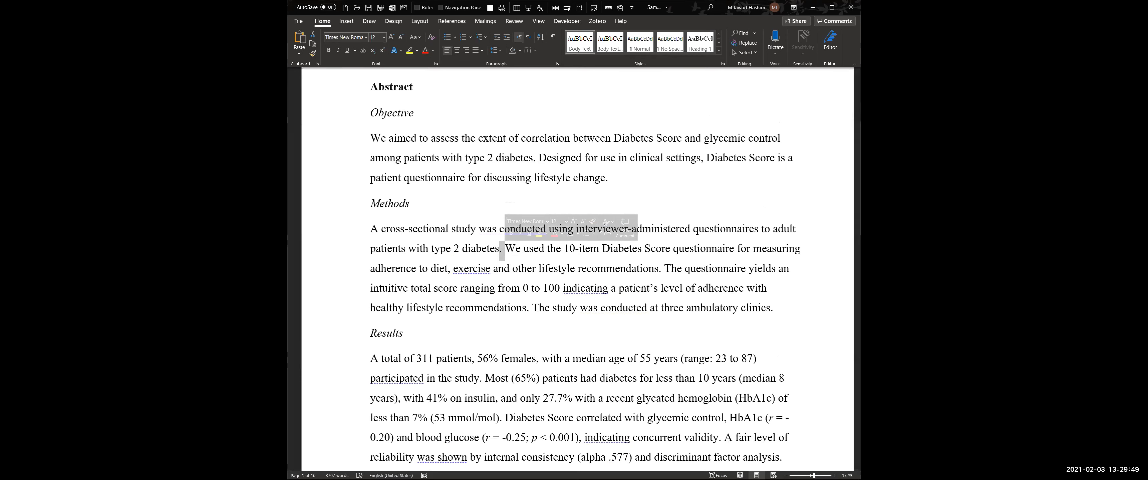
click(504, 248)
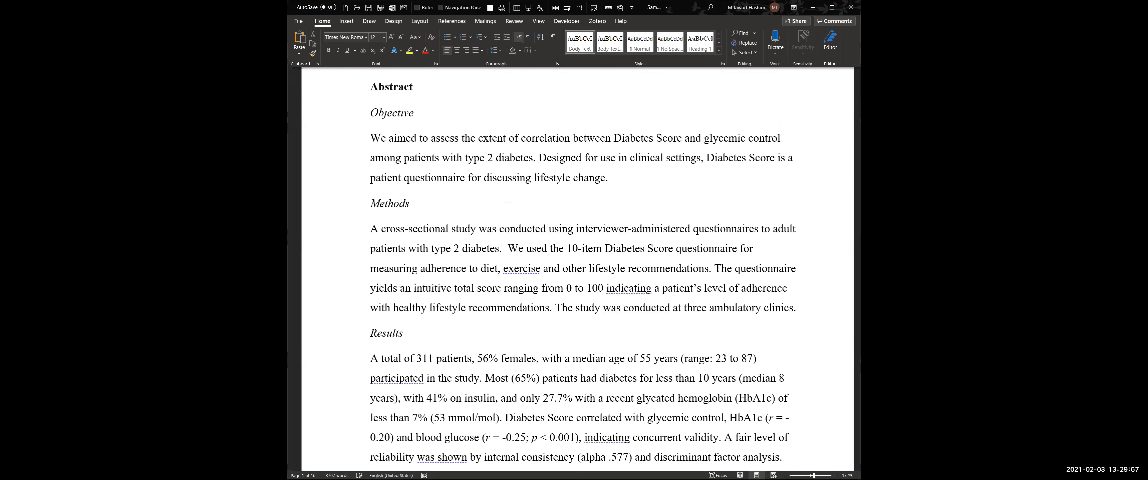
key(BackSpace)
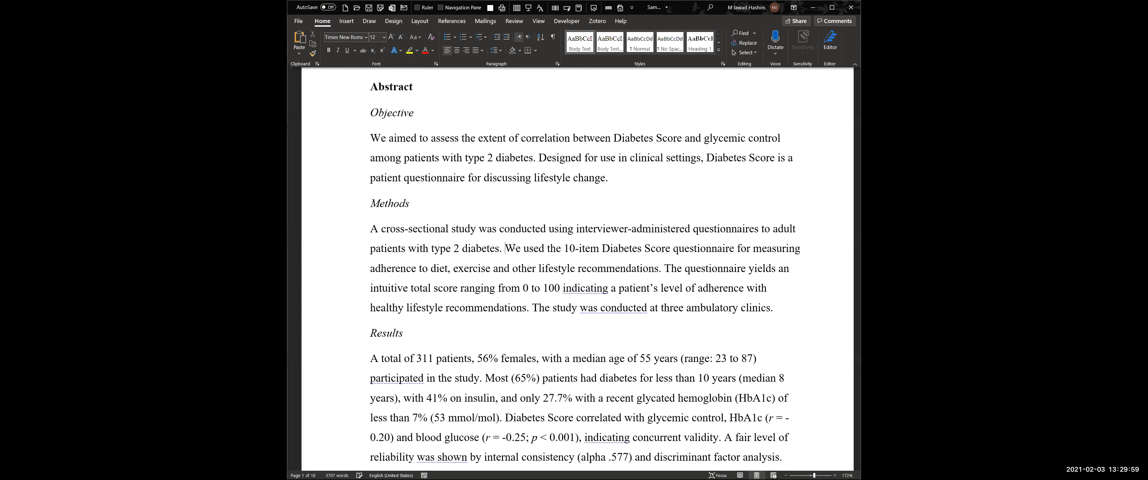
Change the case of the manuscript's title on the first page to Capitalize Each Word
scroll(397, 197, up, 4)
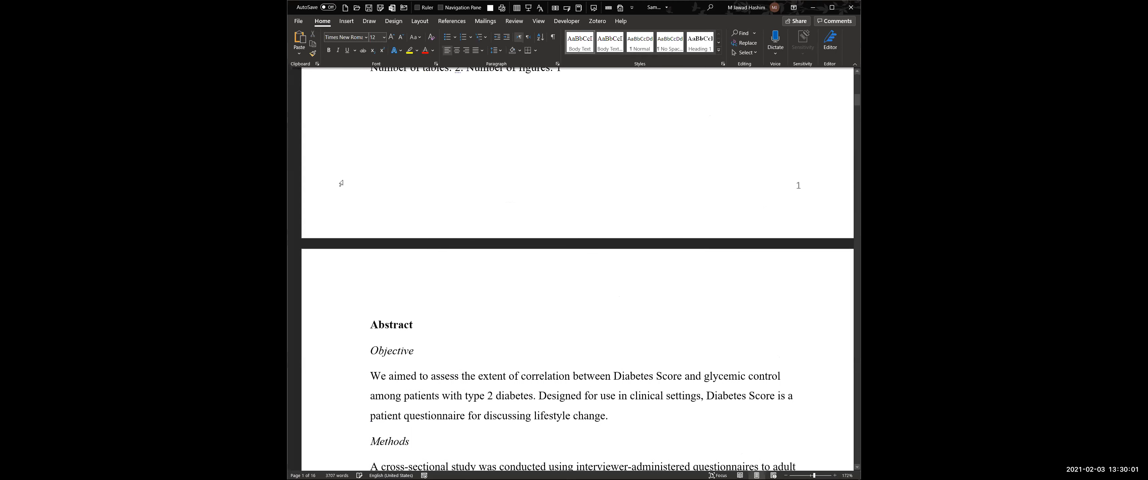
scroll(341, 183, up, 10)
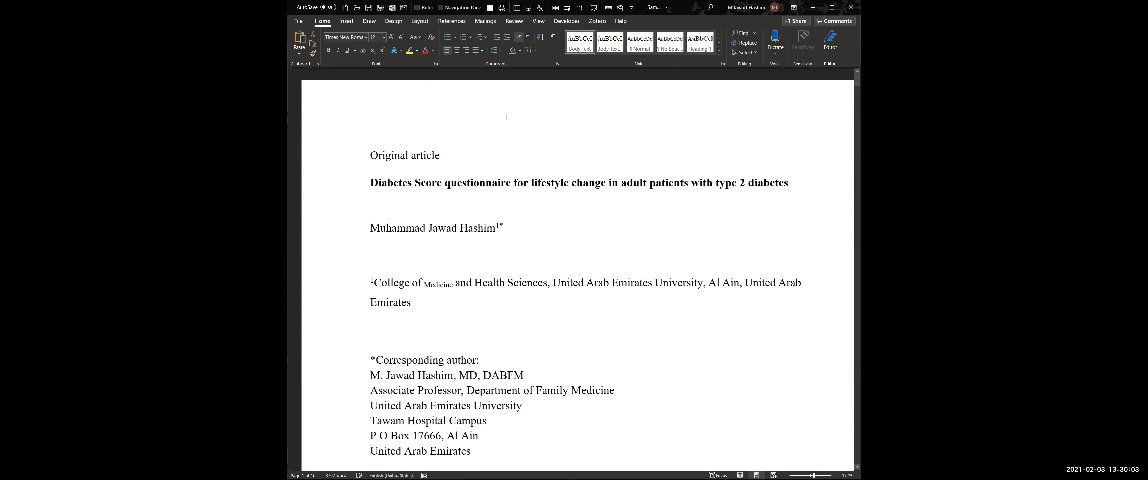
click(342, 183)
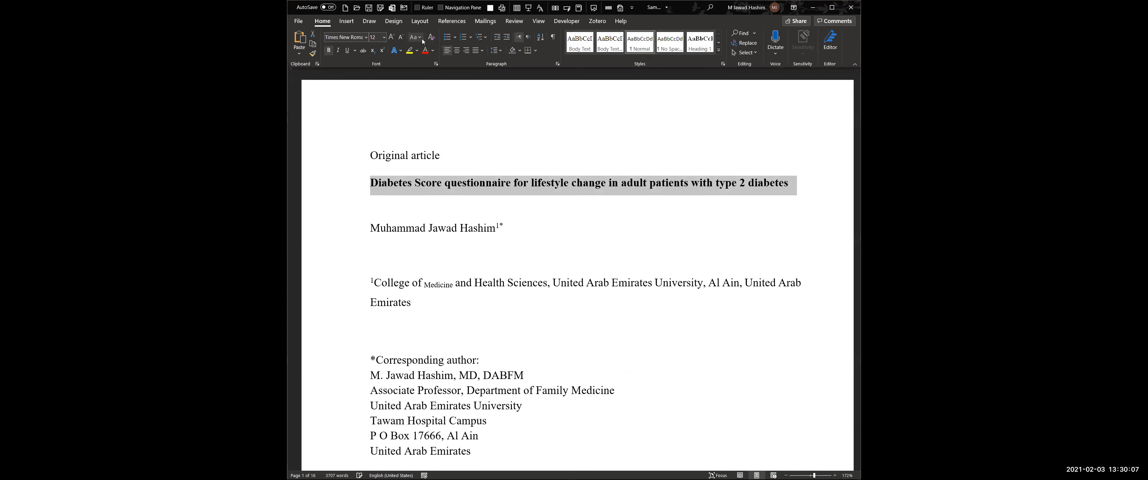
click(423, 42)
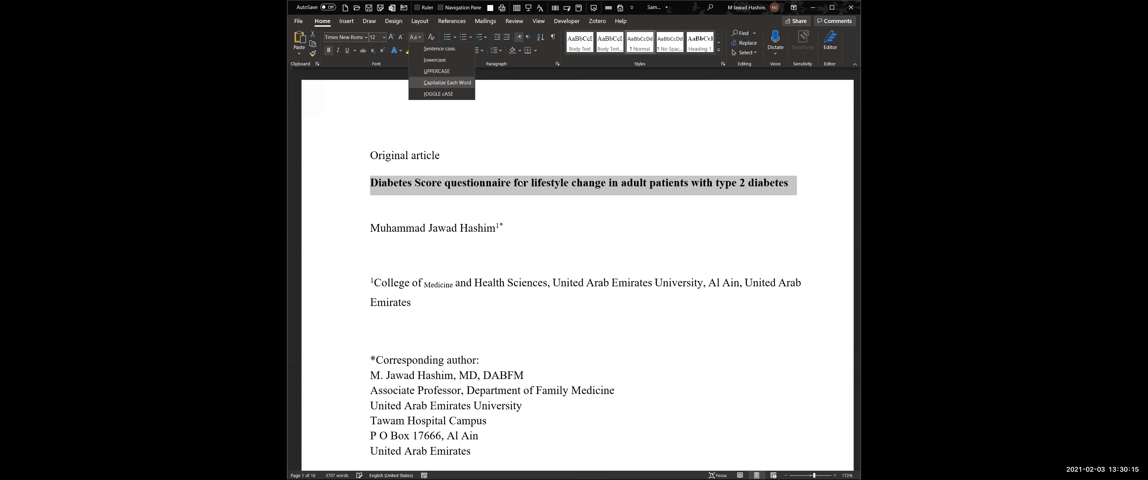
key(Return)
Change "For" and "With" in the manuscript's title to lowercase "for" and "with"
key(Left)
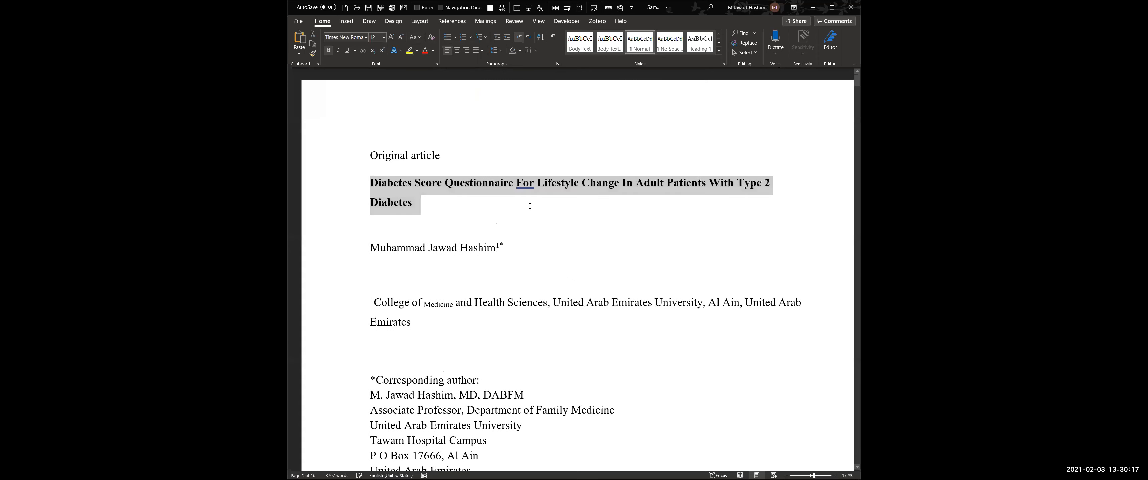
key(ctrl+Right)
key(ctrl+Right)
key(ctrl+Right)
key(Right)
key(BackSpace)
text(f)
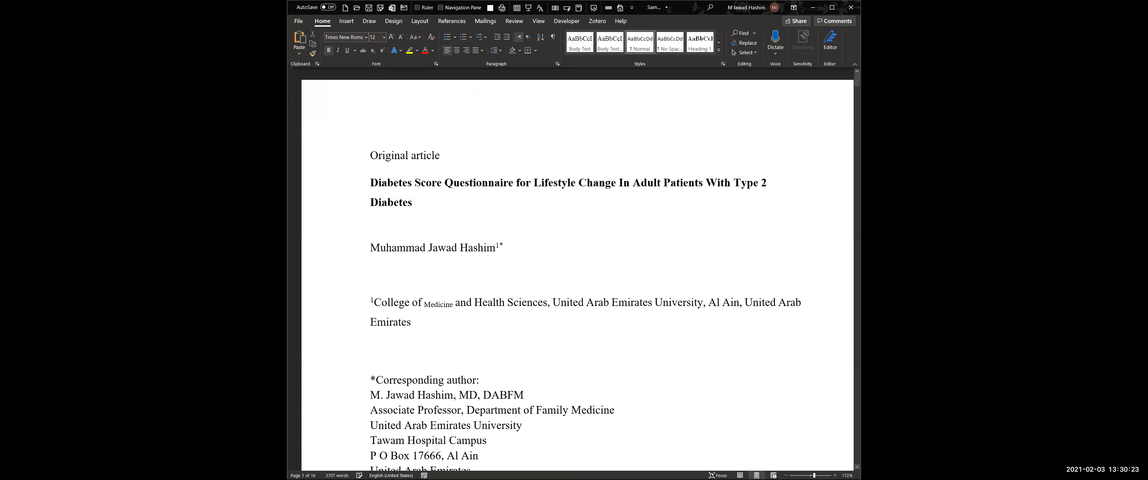
text(w)
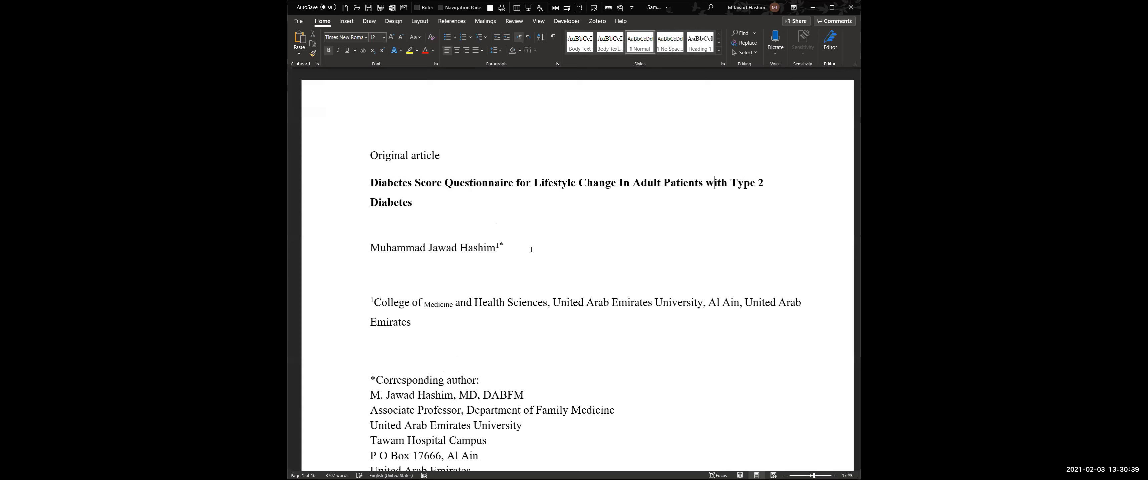
scroll(531, 249, down, 15)
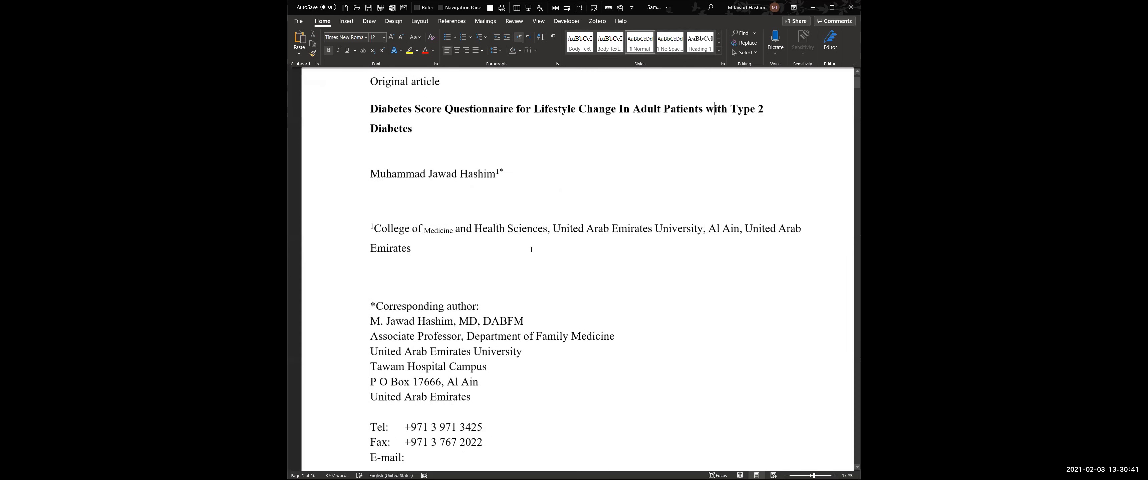
Select the bold "Table 1." label on the Table and Figure legends page
scroll(531, 249, down, 15)
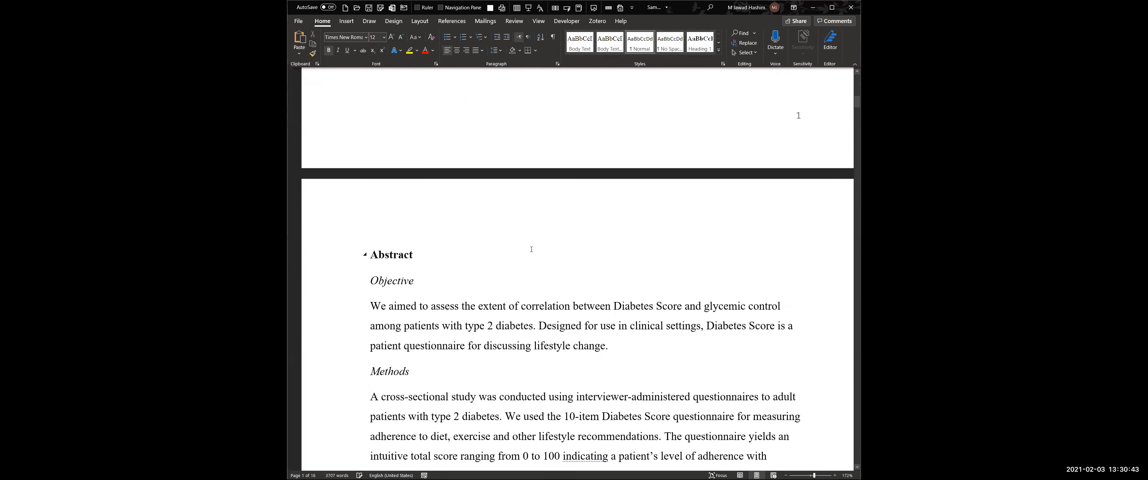
scroll(531, 250, down, 20)
scroll(516, 250, down, 20)
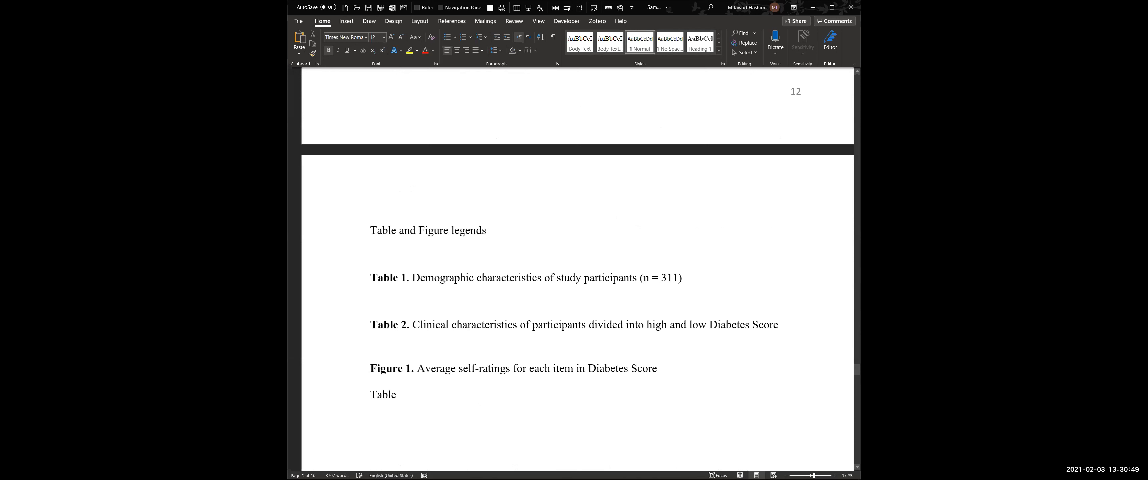
scroll(412, 188, down, 3)
double_click(411, 191)
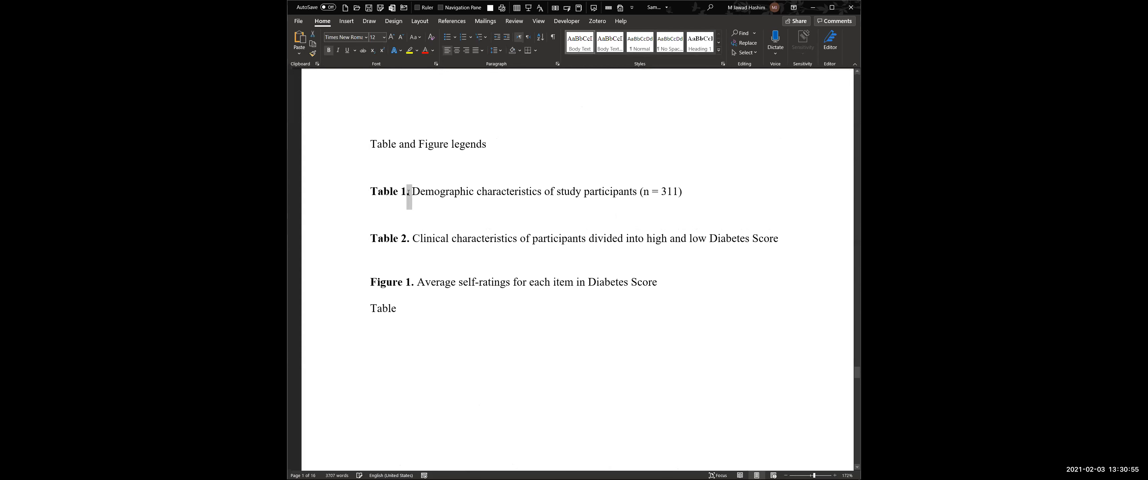
drag(370, 193, 412, 193)
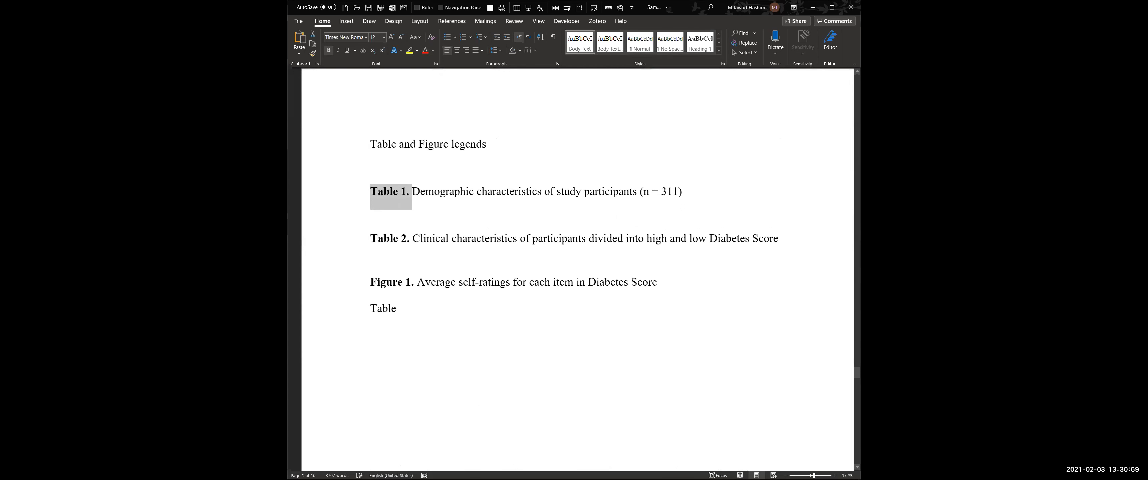
Select the words "Demographic characteristics of study participants" in the Table 1 legend, and clear the selection
key(Right)
key(Right)
key(ctrl+shift+Right)
key(ctrl+shift+Right)
key(ctrl+shift+Right)
key(ctrl+shift+Right)
key(ctrl+shift+Right)
key(ctrl+shift+Right)
key(ctrl+shift+Right)
key(ctrl+shift+Right)
key(ctrl+shift+Right)
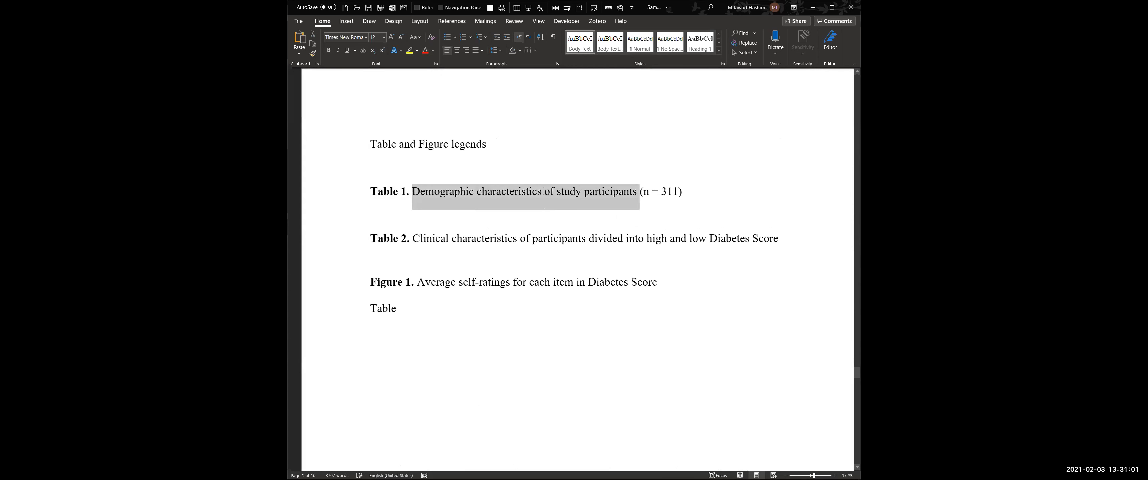
click(526, 236)
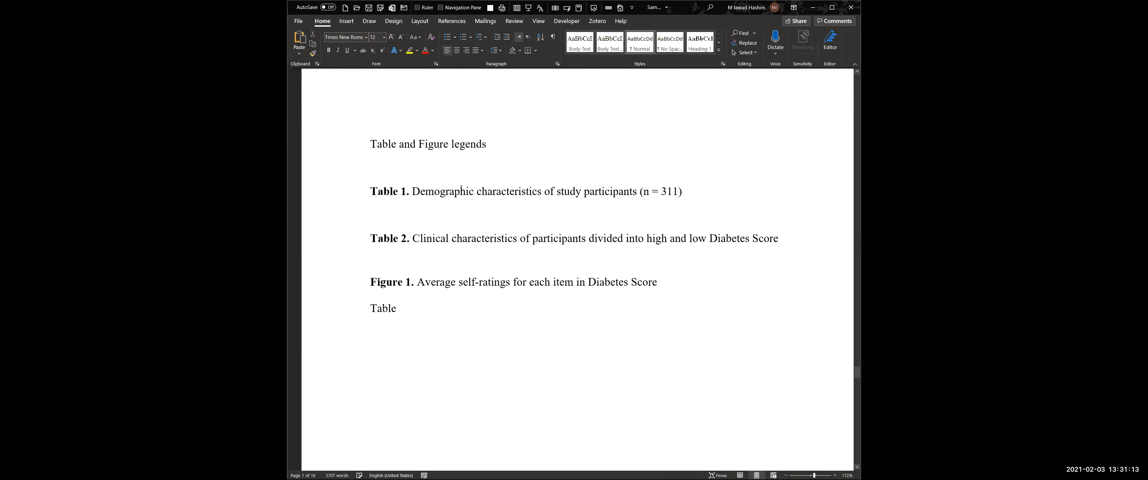
Go to the Introduction section and select "Increasing evidence supports the need to focus" in its first paragraph
scroll(461, 189, up, 20)
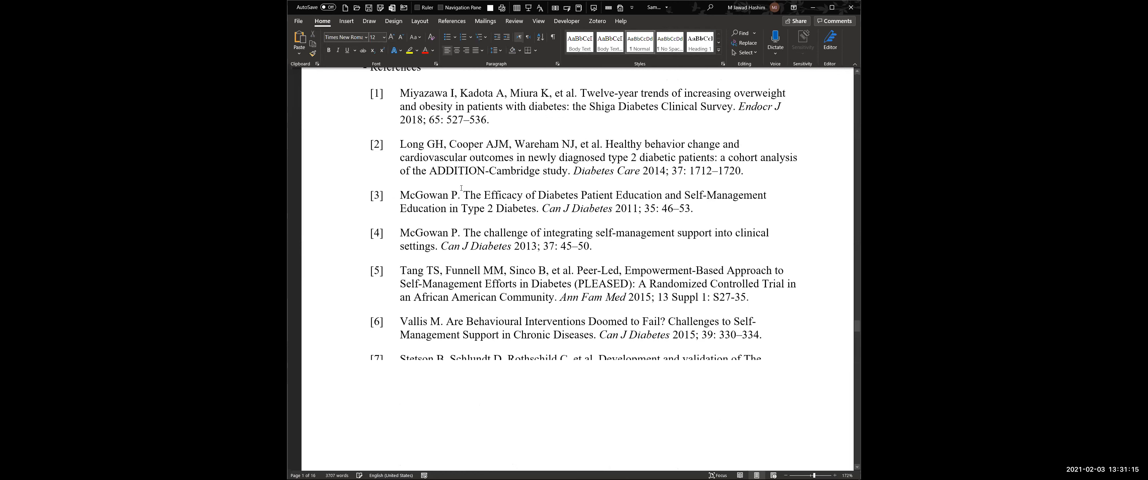
scroll(404, 133, up, 2)
scroll(403, 142, down, 8)
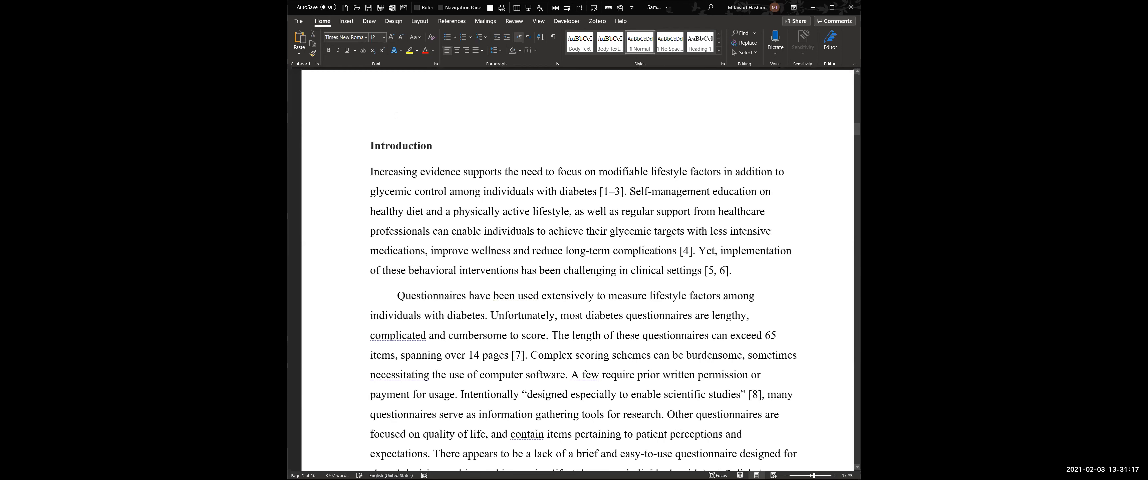
click(398, 134)
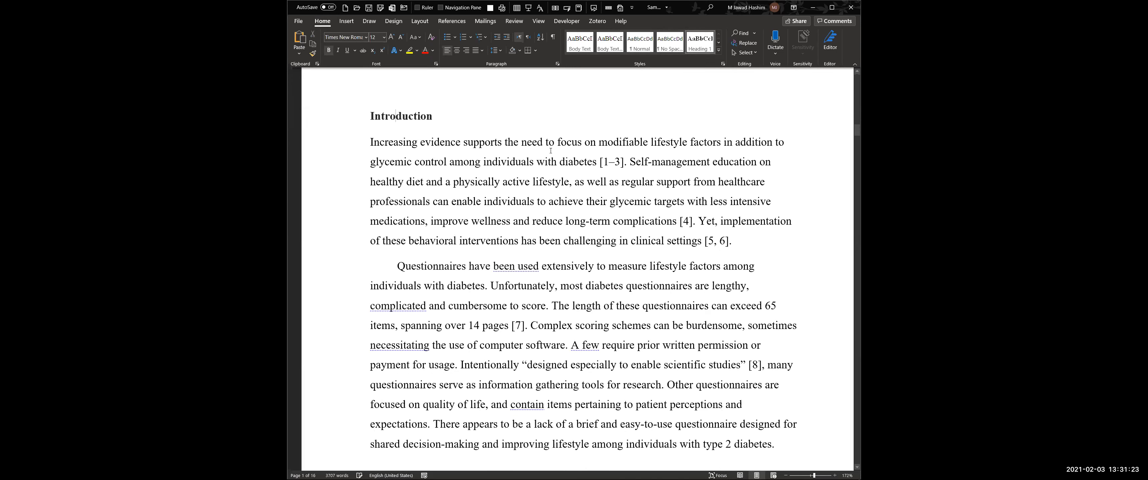
click(357, 116)
drag(371, 144, 584, 145)
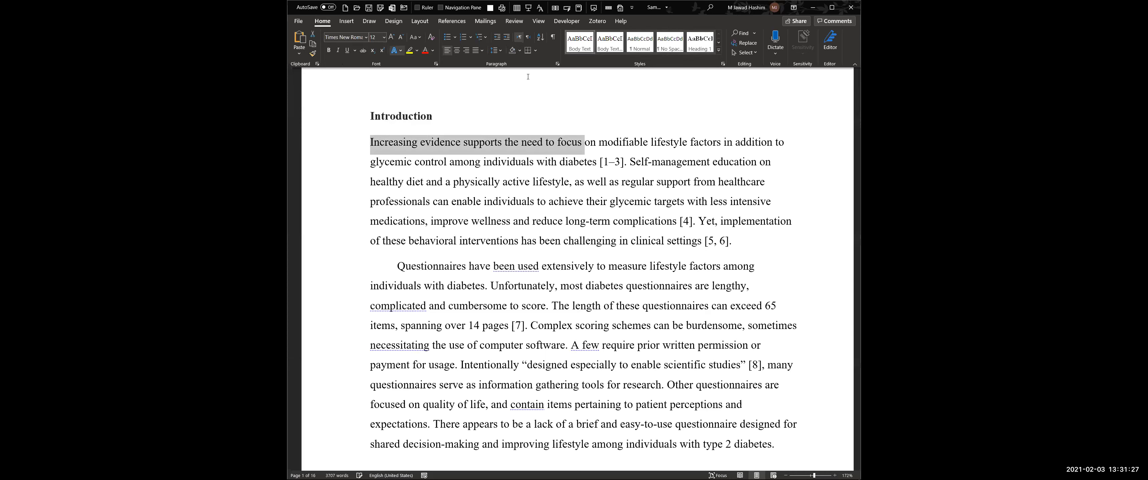
Apply the Normal style to the first Introduction paragraph and switch it back to Body Text
click(530, 202)
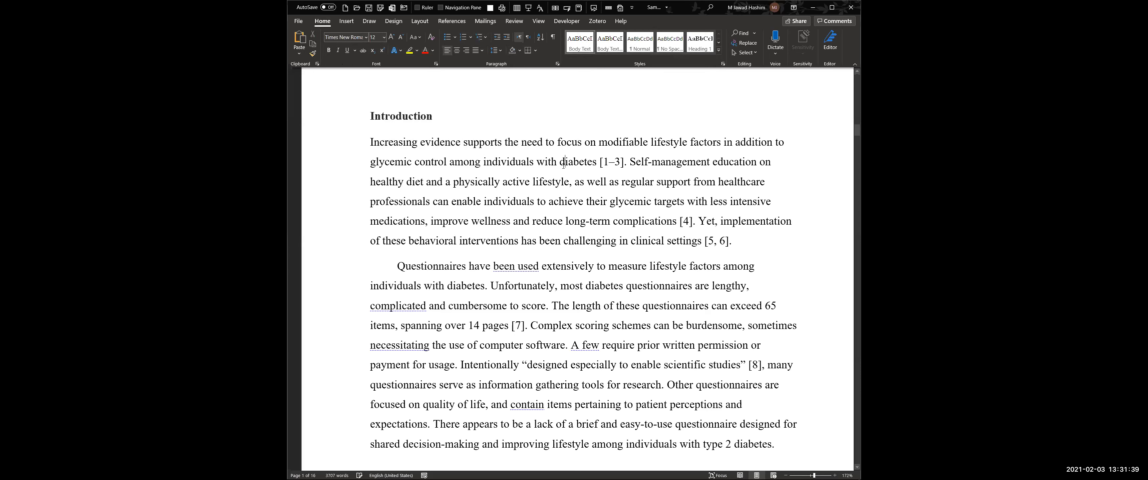
click(639, 50)
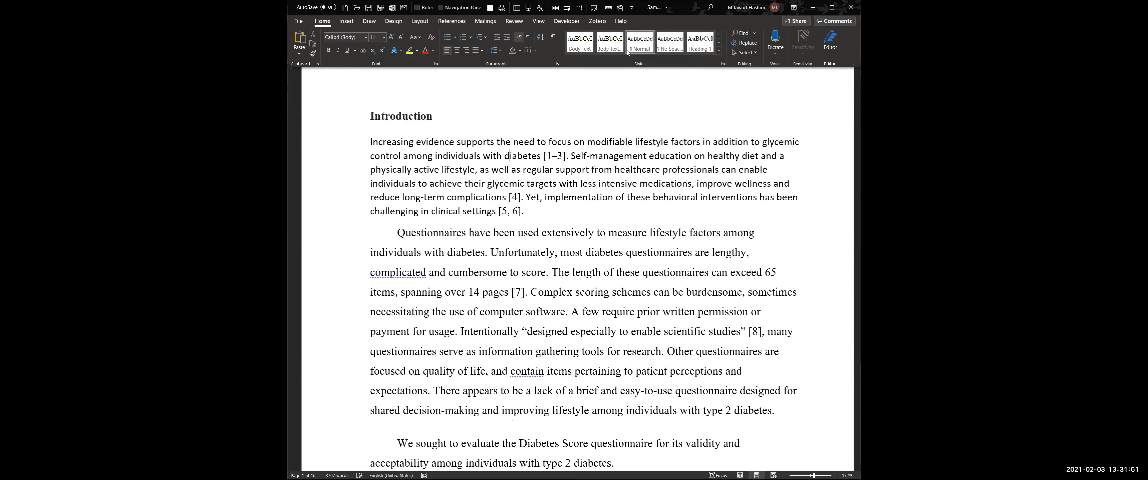
click(581, 47)
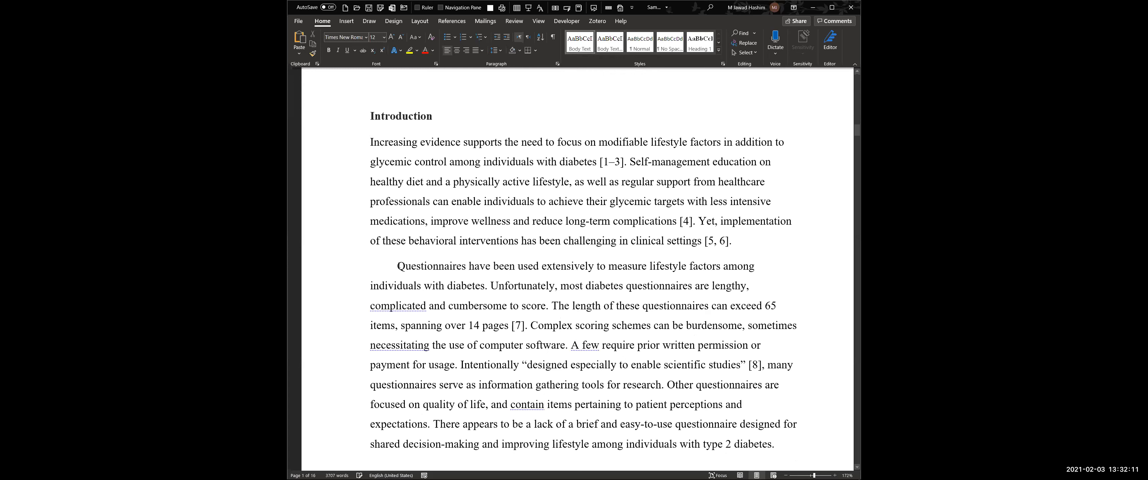
Place the cursor in the Introduction heading and examine the full gallery of styles available for it
click(397, 266)
key(ctrl+Up)
key(ctrl+Up)
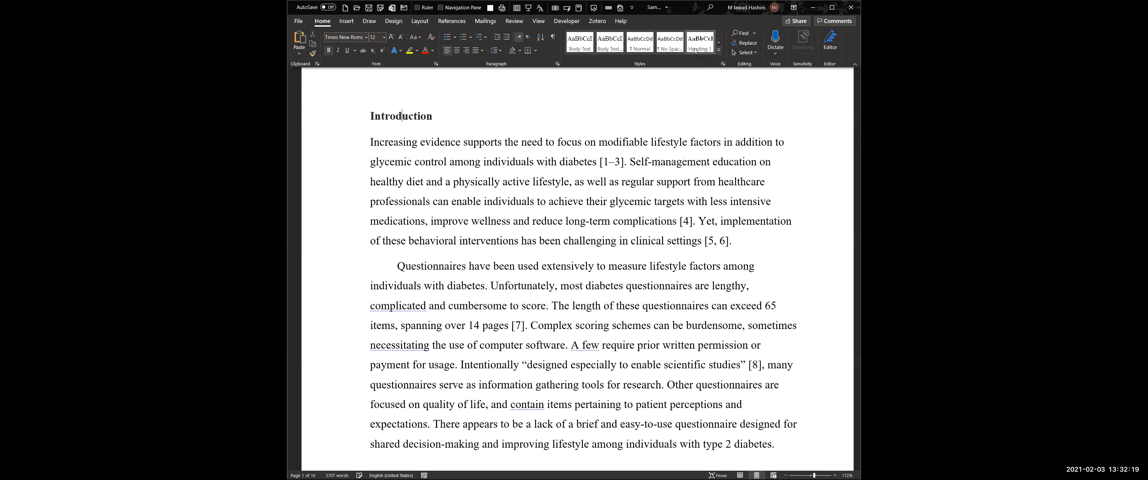
click(718, 50)
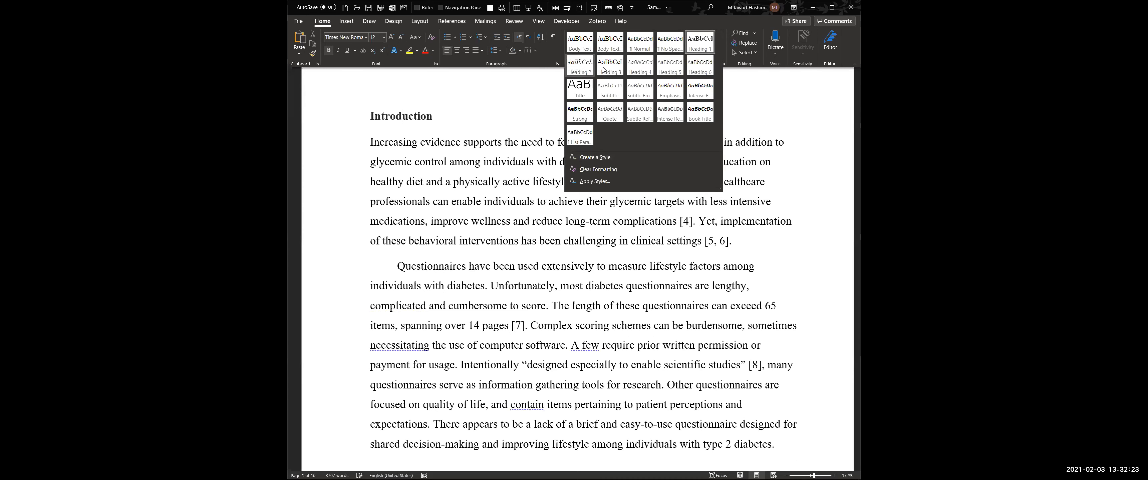
click(468, 181)
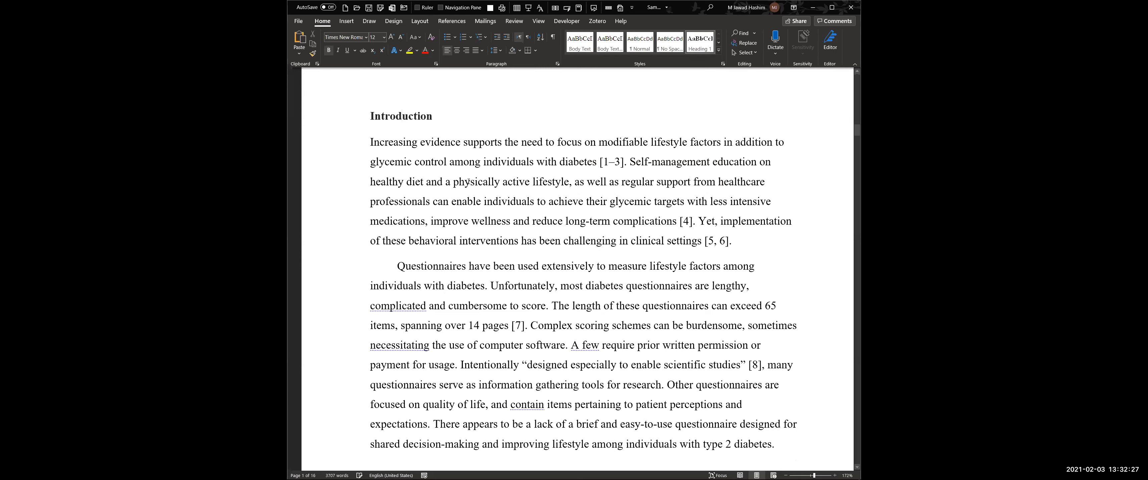
Check the style of the "Diabetes Score questionnaire" subheading under Methods in the full style gallery
scroll(469, 181, down, 8)
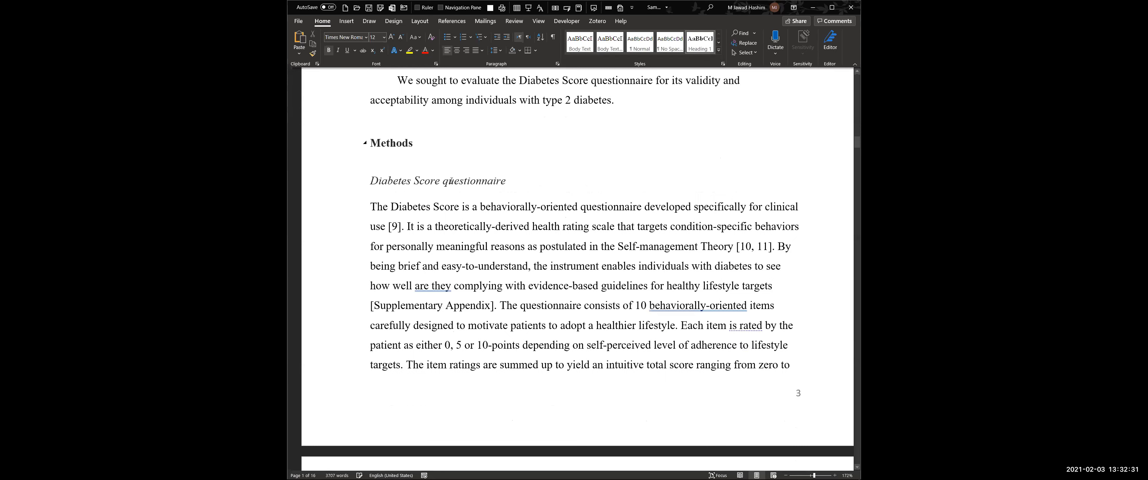
click(718, 50)
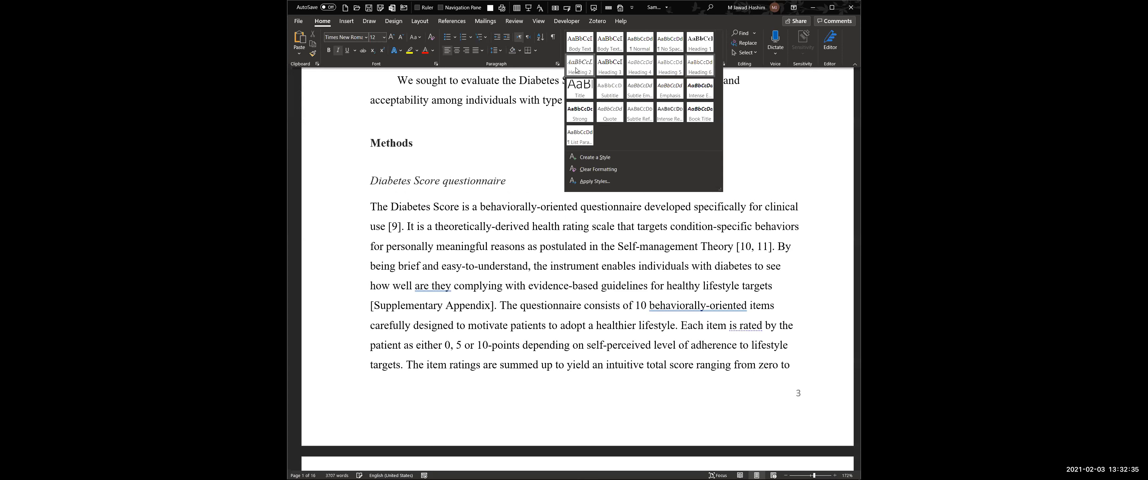
click(384, 131)
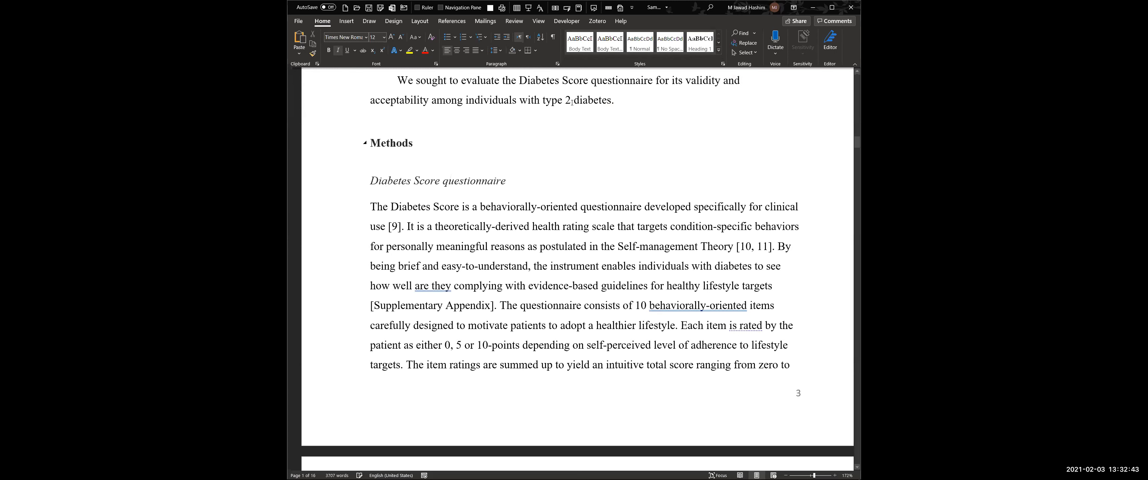
Open the Heading 1 style for modification from the Methods heading and review its paragraph spacing before and after
click(699, 49)
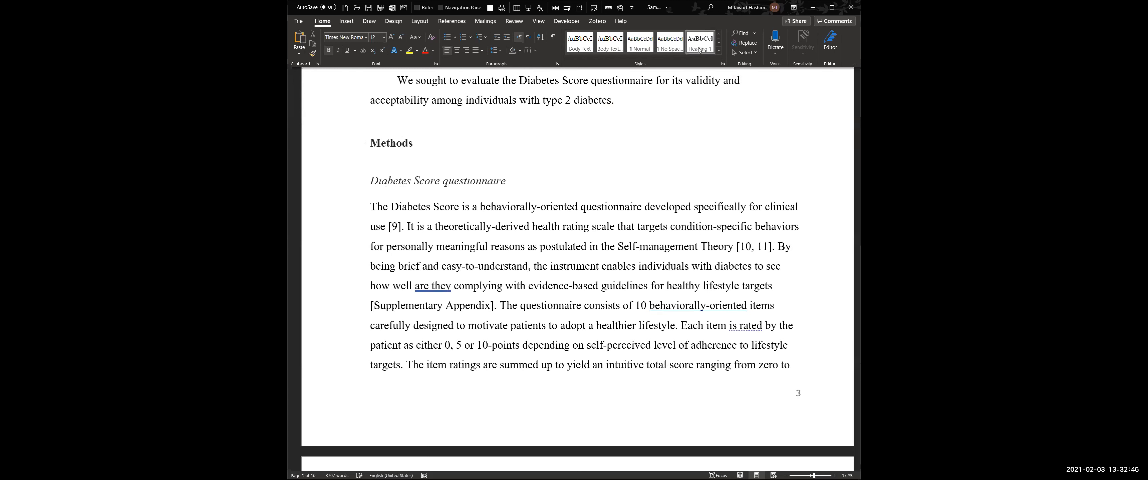
right_click(699, 48)
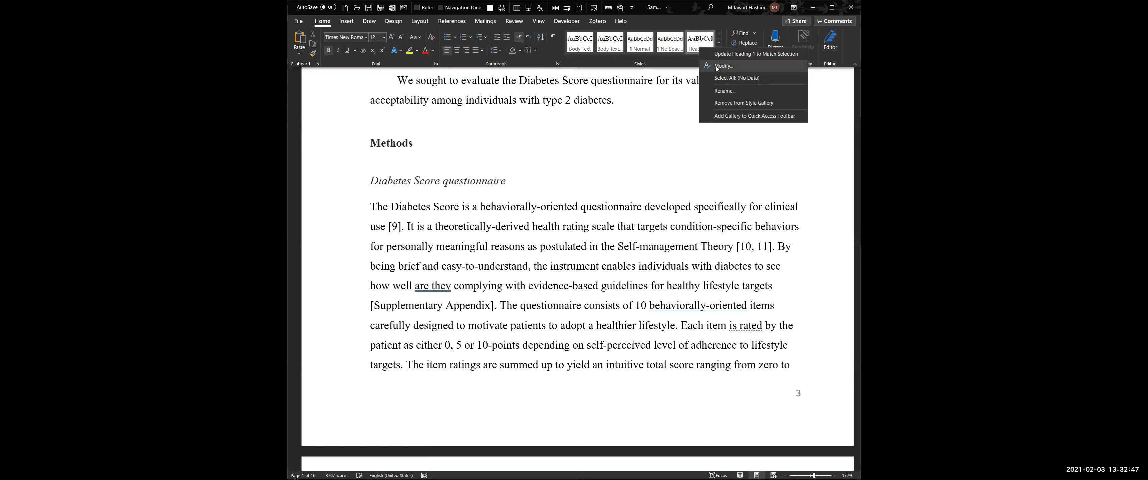
key(Return)
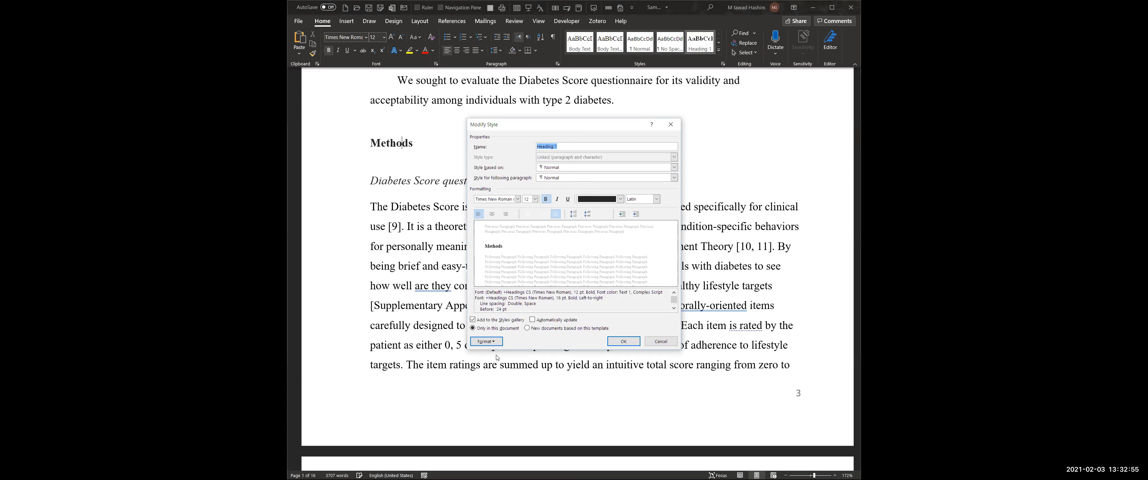
click(493, 342)
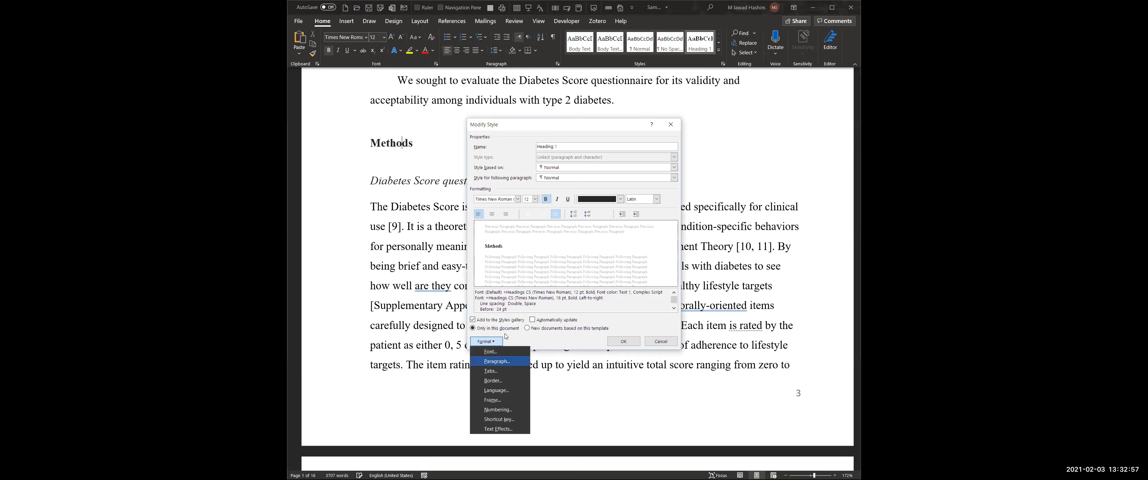
key(Return)
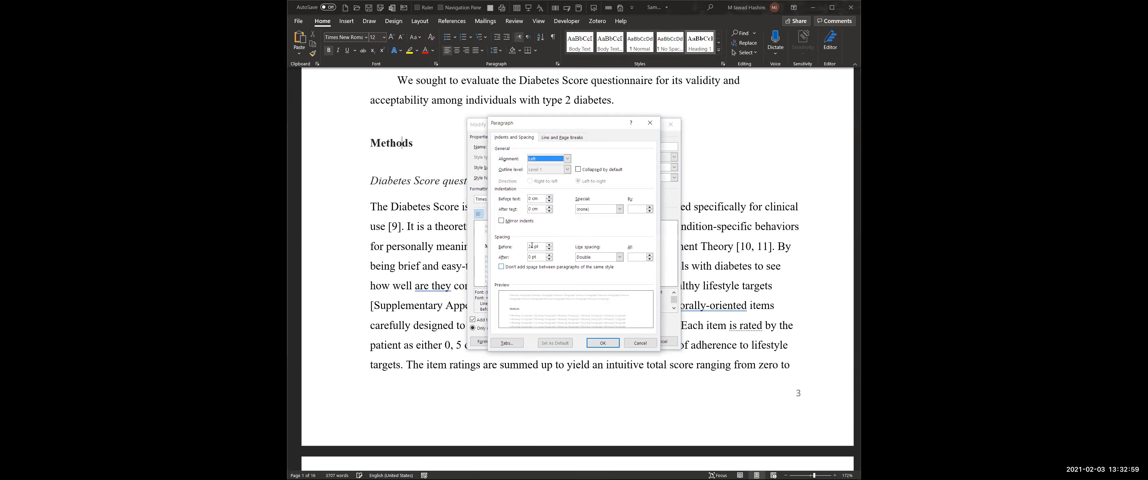
drag(537, 245, 530, 249)
drag(532, 257, 529, 257)
click(605, 342)
click(633, 346)
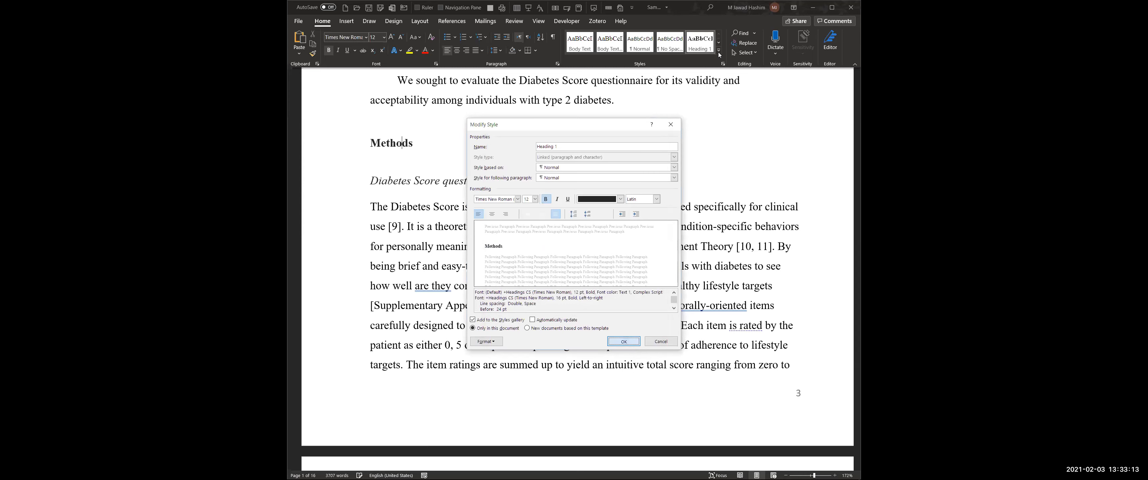
click(628, 342)
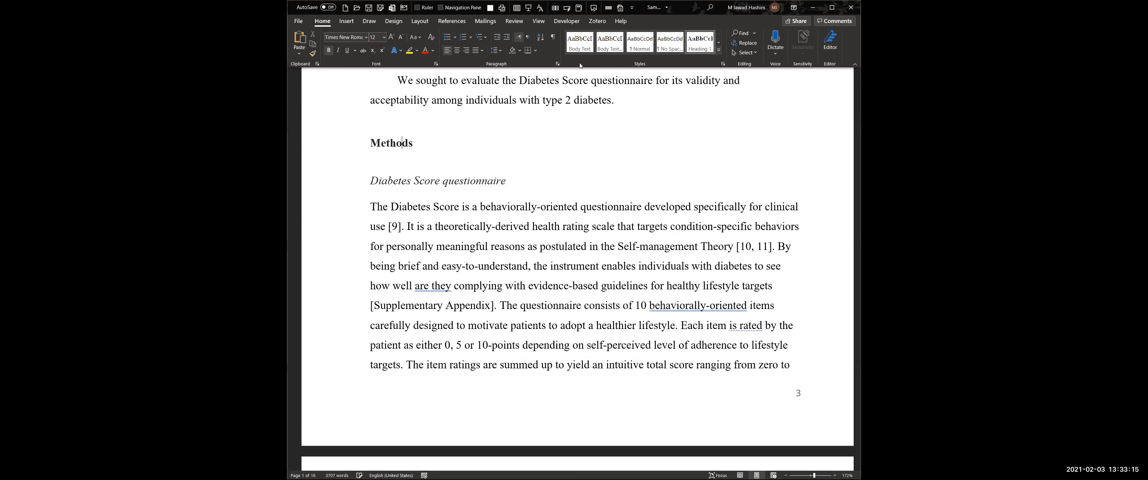
Open the Heading 2 style for modification and review its paragraph spacing and font settings
key(shift+F10)
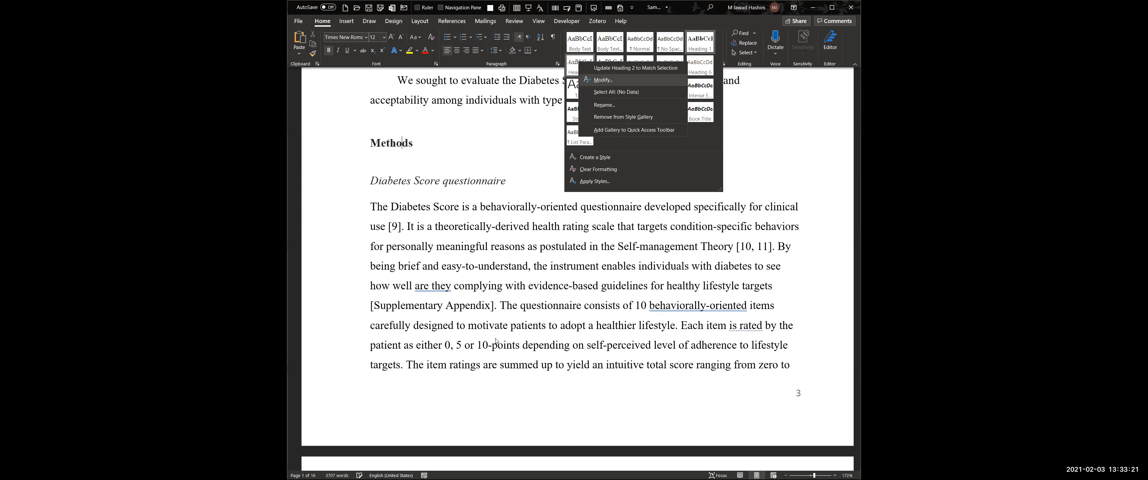
key(Return)
key(alt+o)
key(Down)
key(Return)
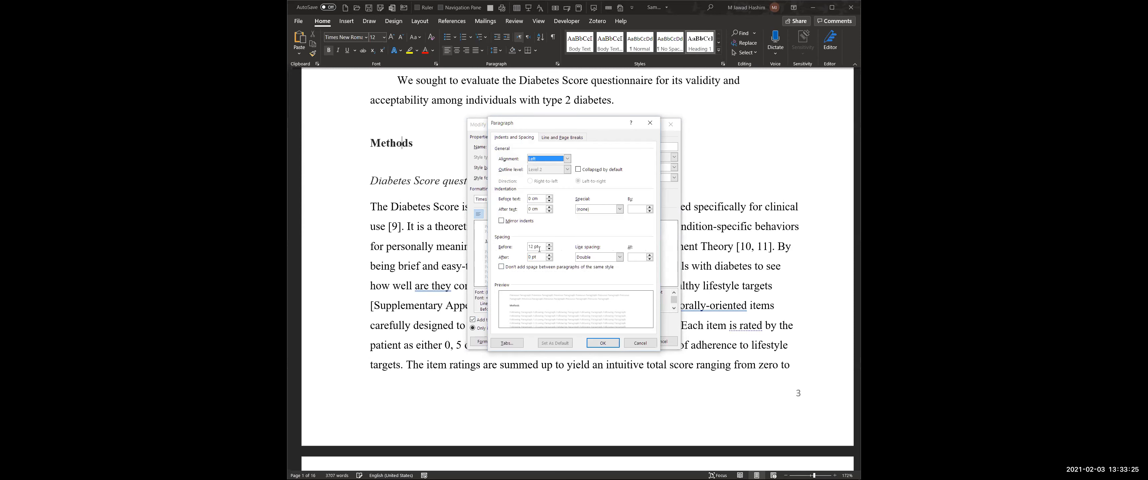
key(alt+b)
key(Tab)
key(Return)
click(478, 202)
key(Home)
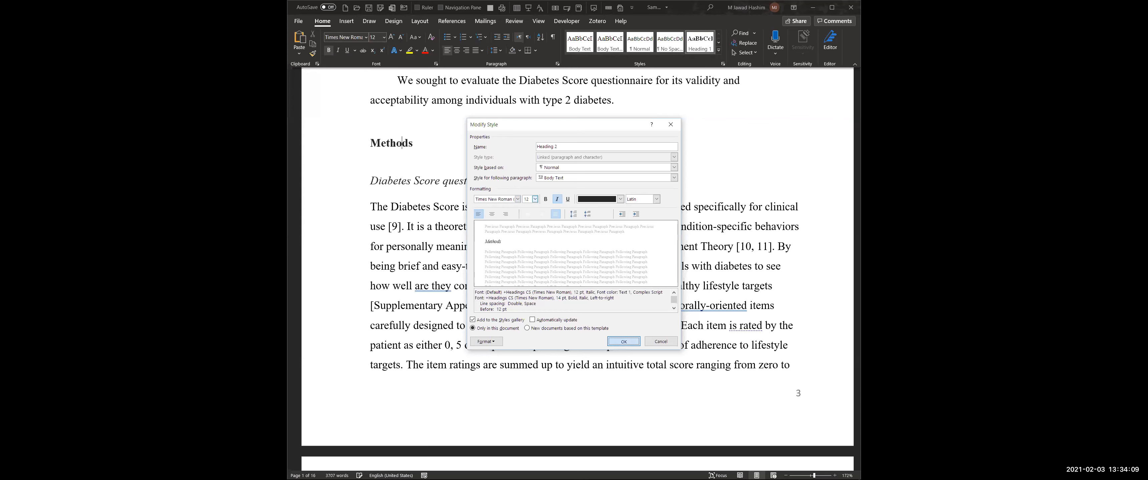
key(Return)
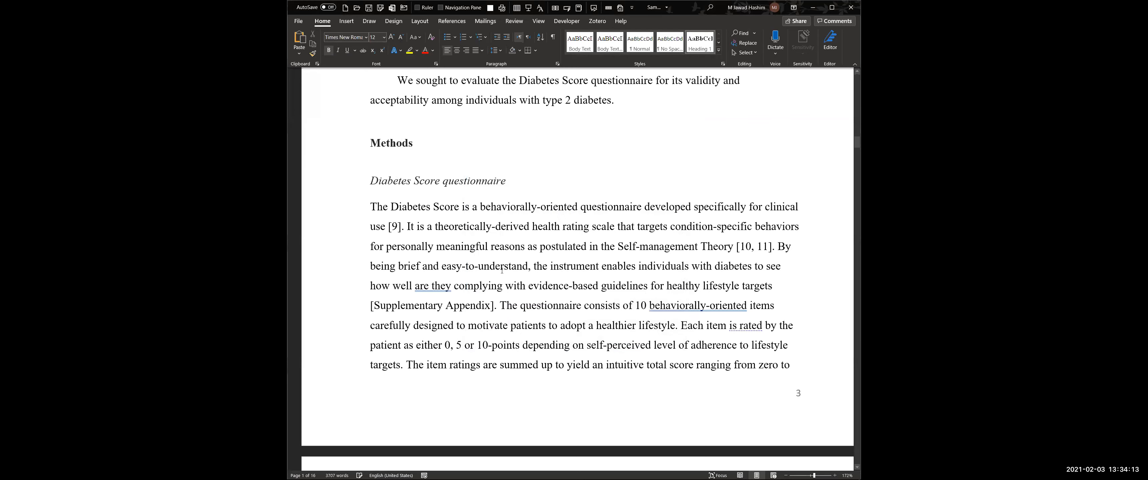
Select the first sentence of the paragraph under "Diabetes Score questionnaire", and clear the selection
click(531, 256)
scroll(532, 257, down, 3)
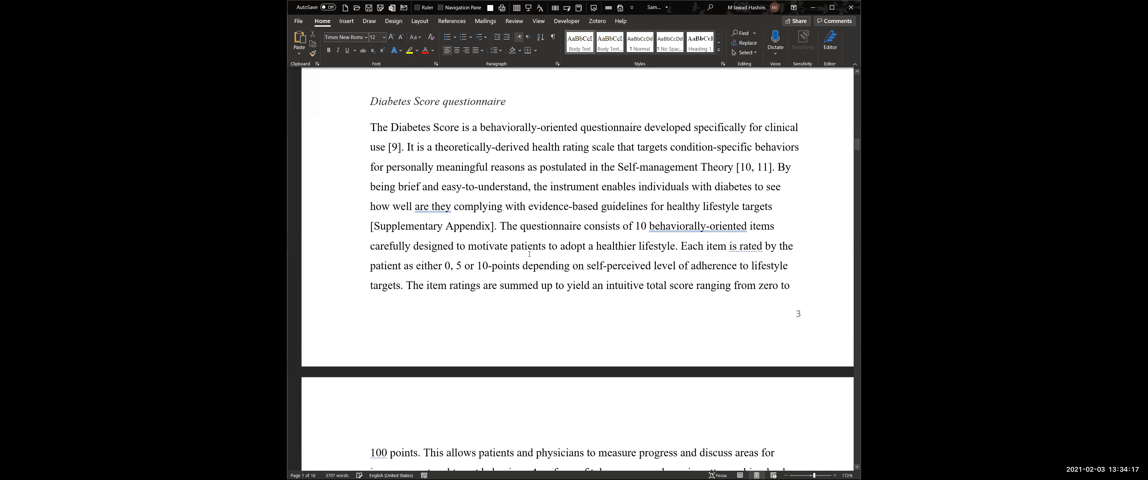
ctrl+click(390, 145)
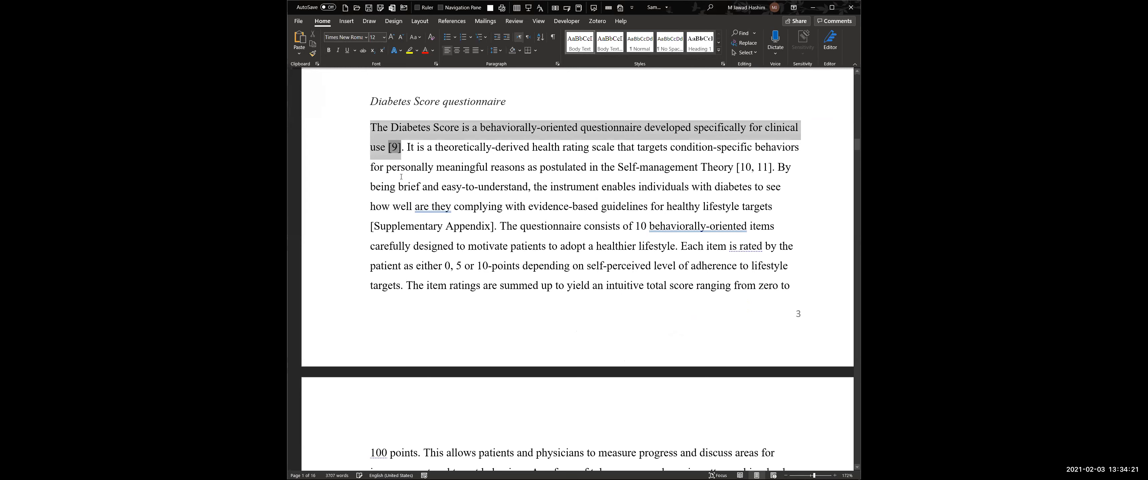
click(405, 167)
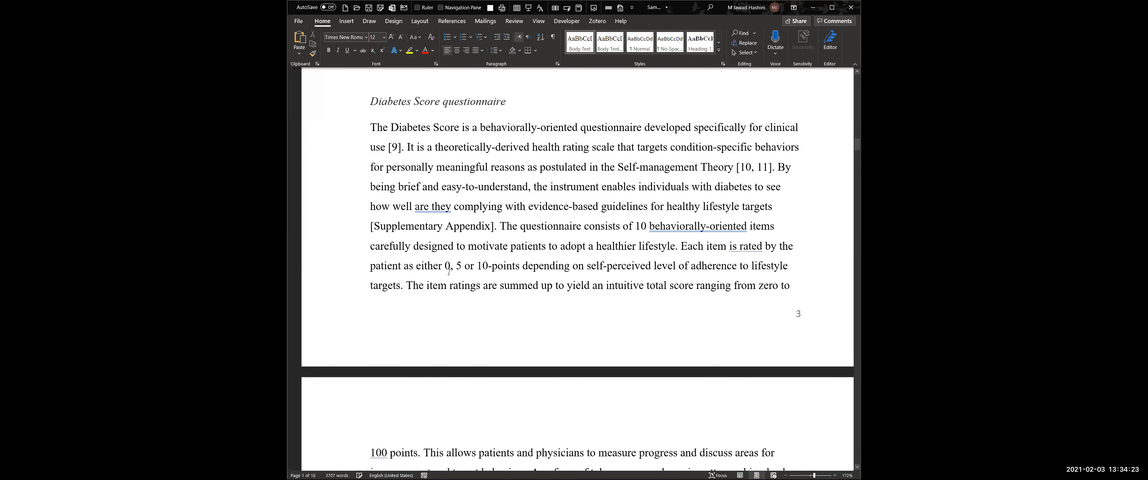
Copy the "Diabetes Score questionnaire" subheading's formatting onto the "Methods" heading with Format Painter, and reapply the Heading 1 style to "Methods"
scroll(371, 252, up, 2)
scroll(371, 252, up, 3)
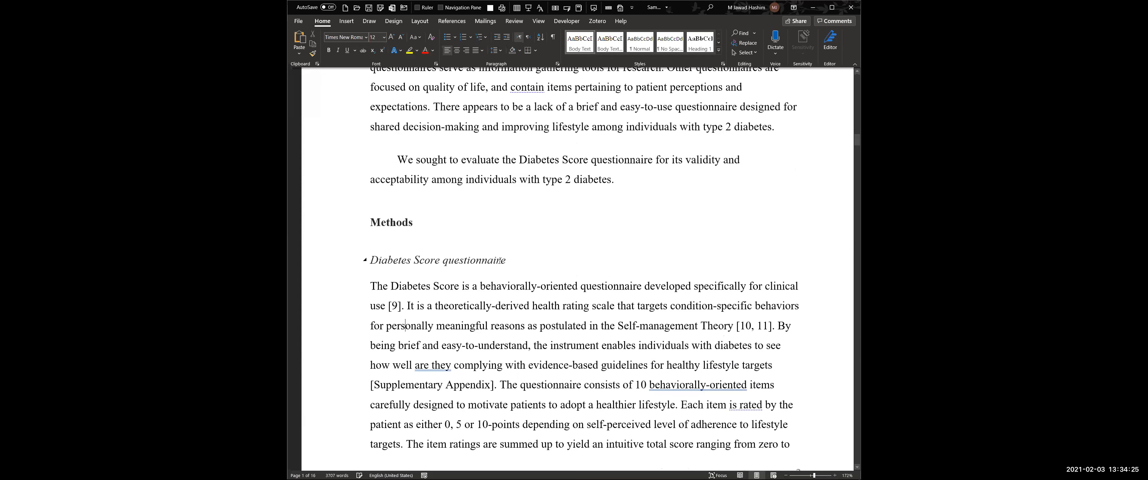
click(507, 261)
key(Home)
key(shift+Down)
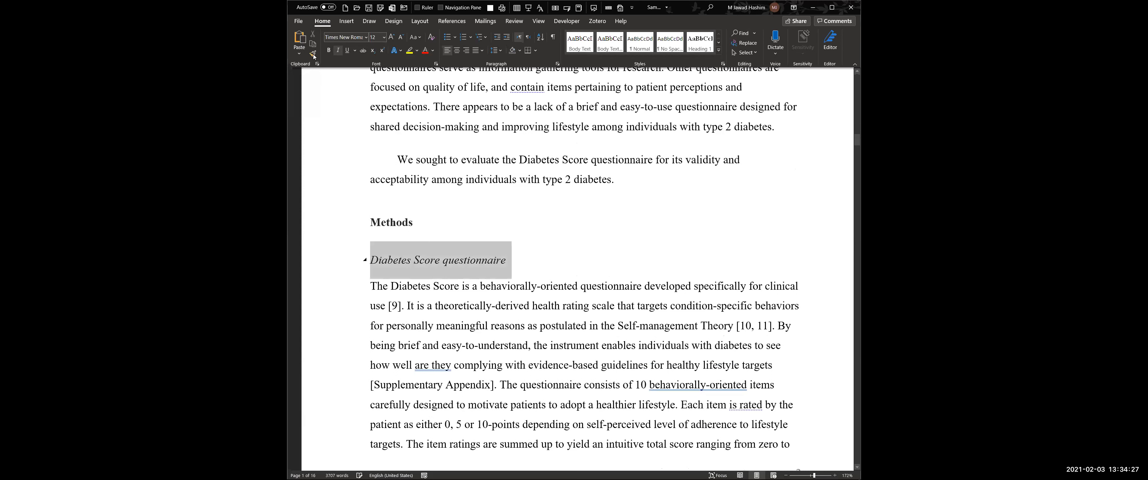
click(313, 54)
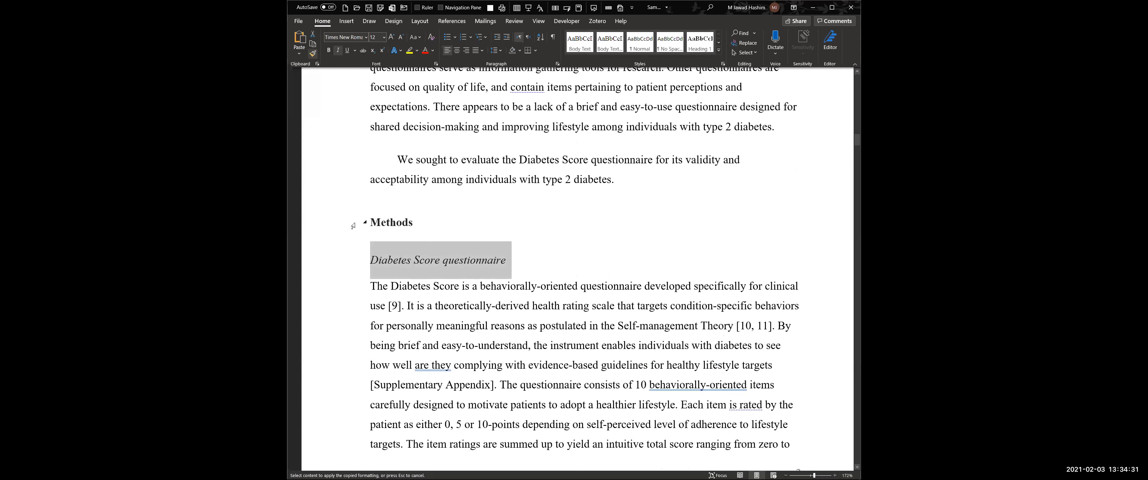
drag(369, 222, 445, 236)
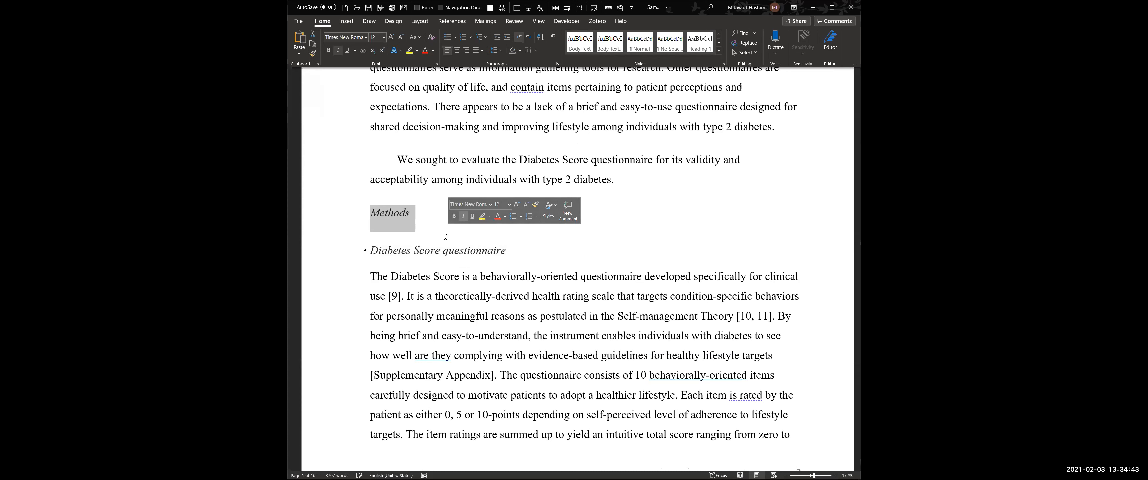
click(705, 43)
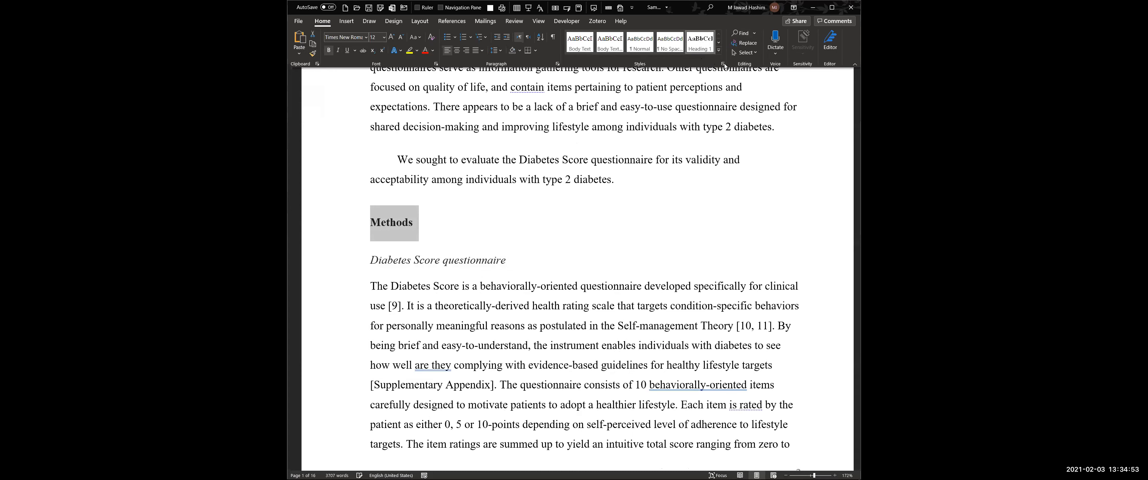
Open the Heading 1 style for modification, review its line and page break settings such as Keep with next, and accept the settings
right_click(699, 45)
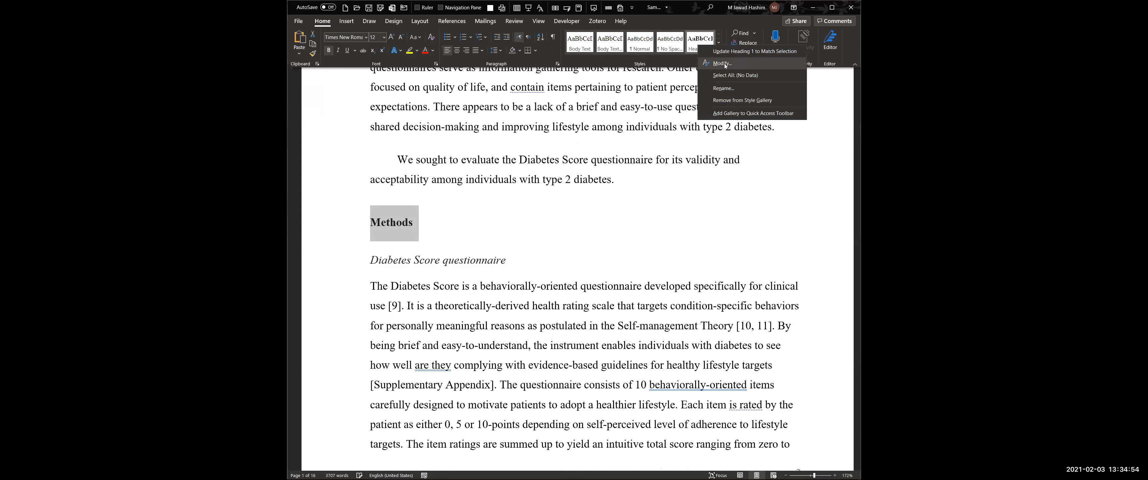
key(Return)
click(495, 342)
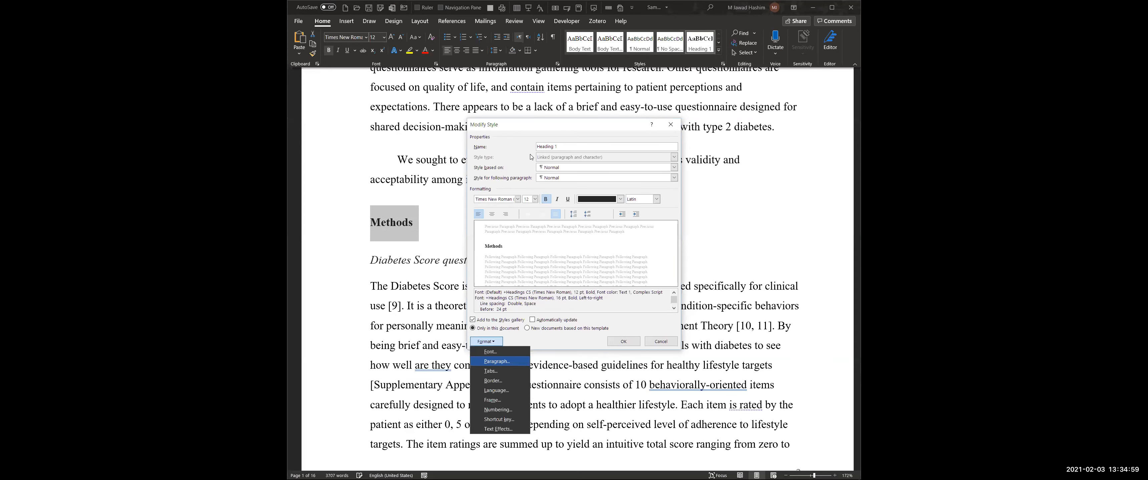
key(Return)
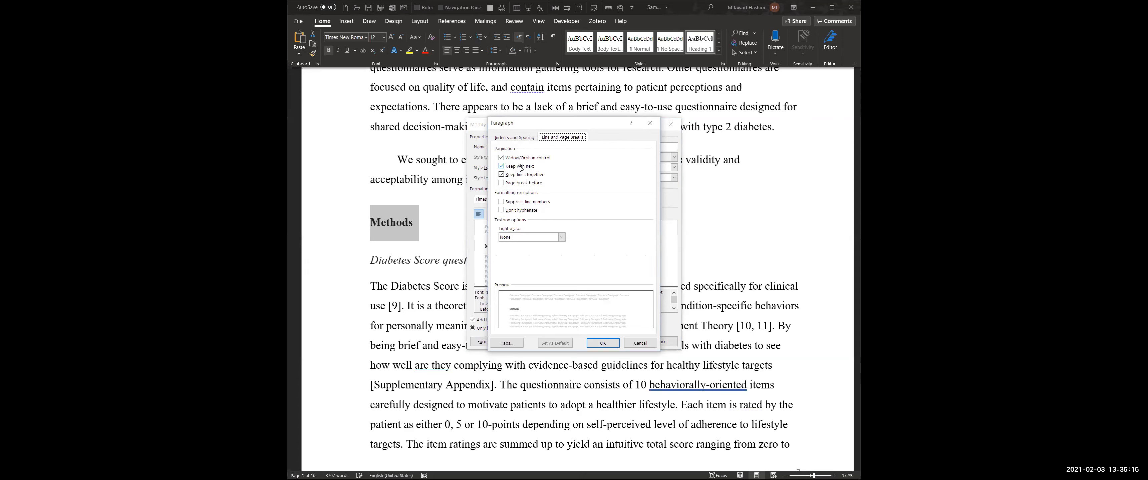
click(603, 346)
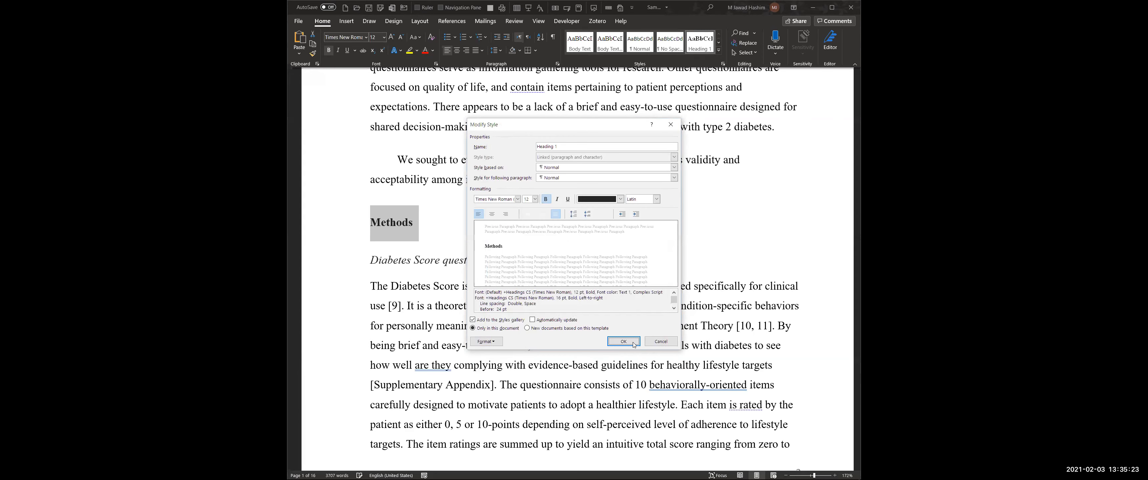
key(Return)
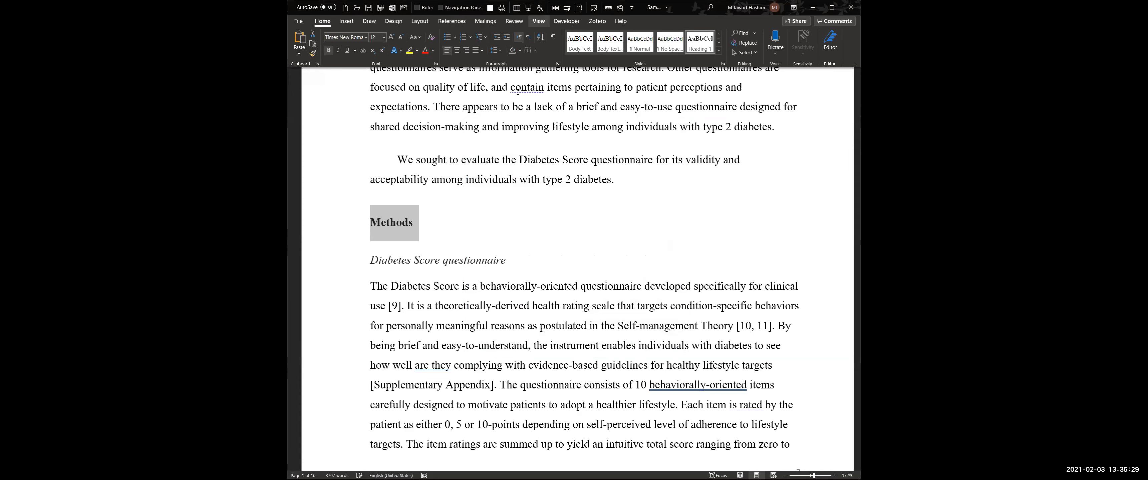
Show the document's heading navigation and jump to the "Statistical analysis" and "Validity of Diabetes Score" headings
click(539, 21)
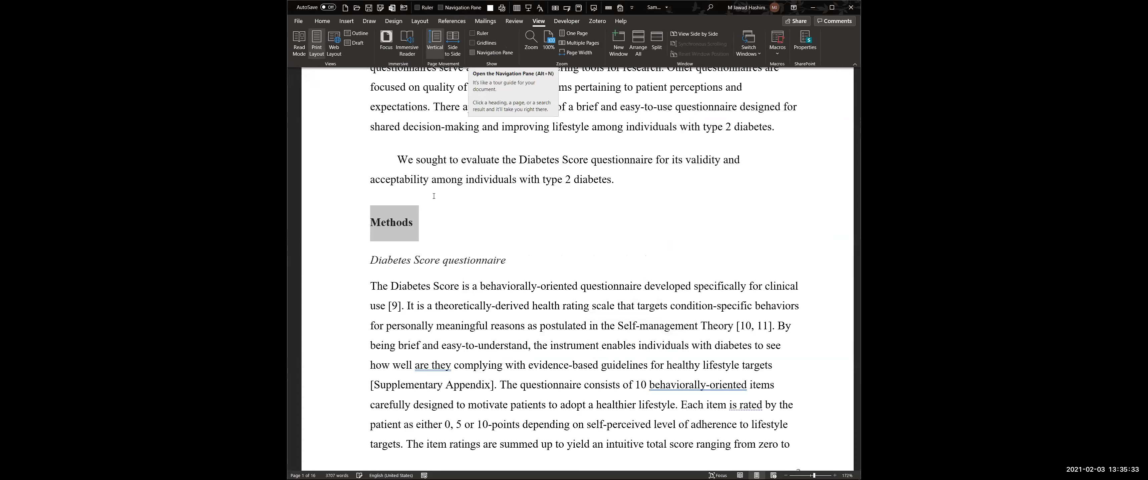
click(486, 53)
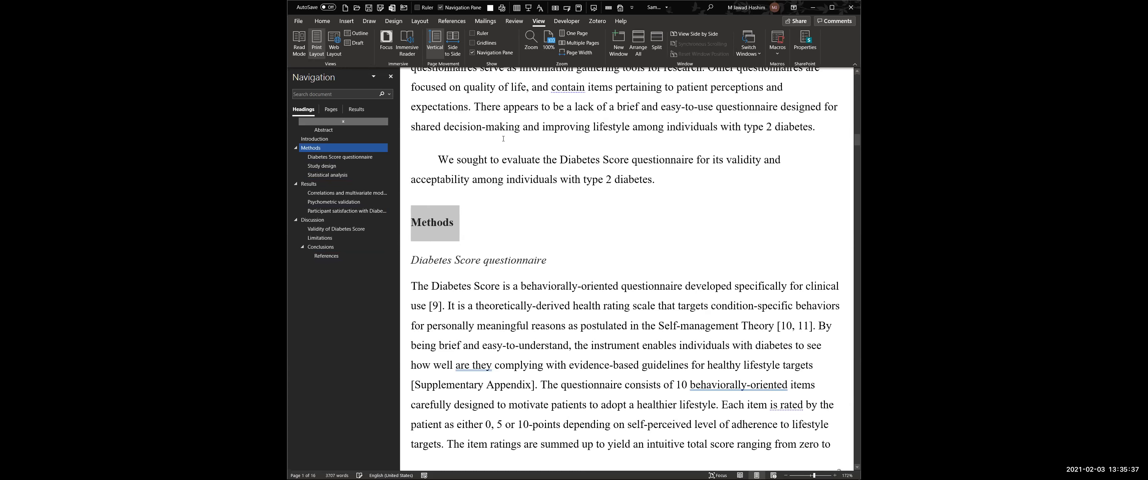
click(330, 177)
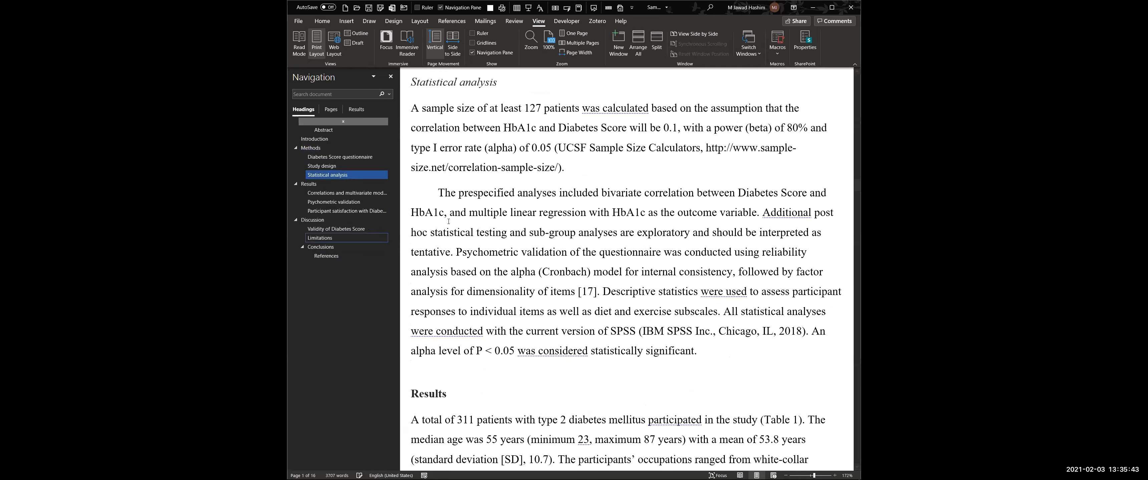
key(Return)
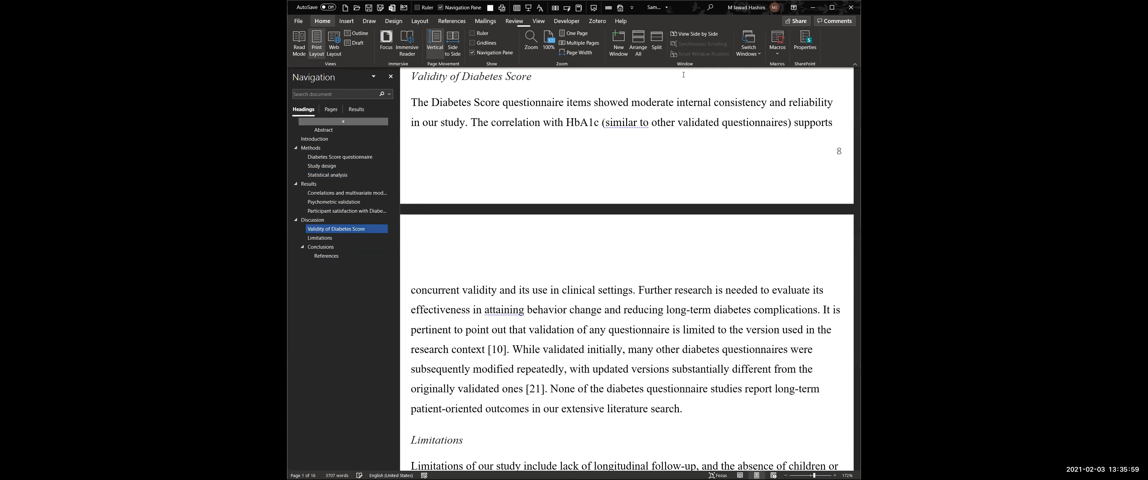
Display the full style list beside the document, and close both the heading navigation and the style list
click(321, 23)
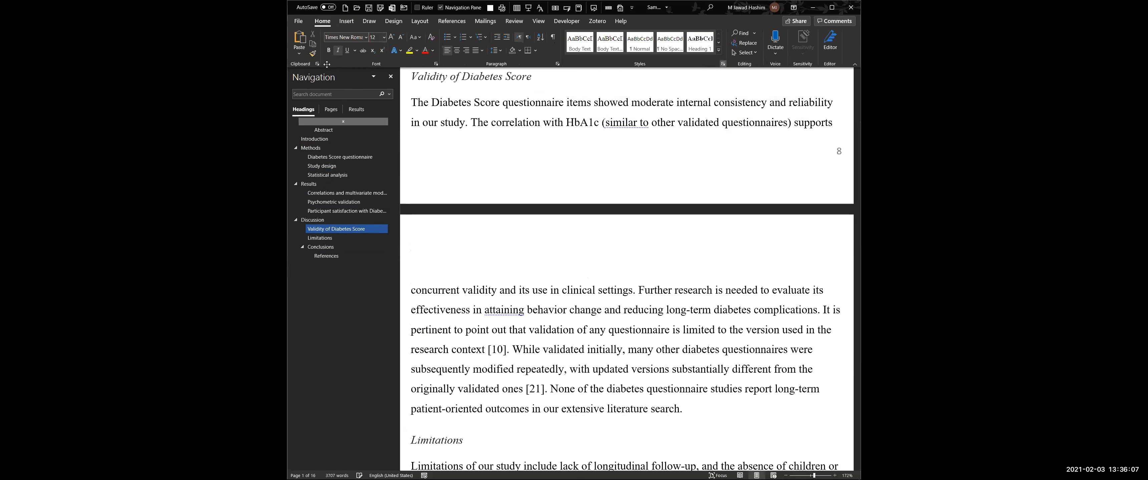
drag(327, 64, 278, 62)
drag(381, 170, 445, 94)
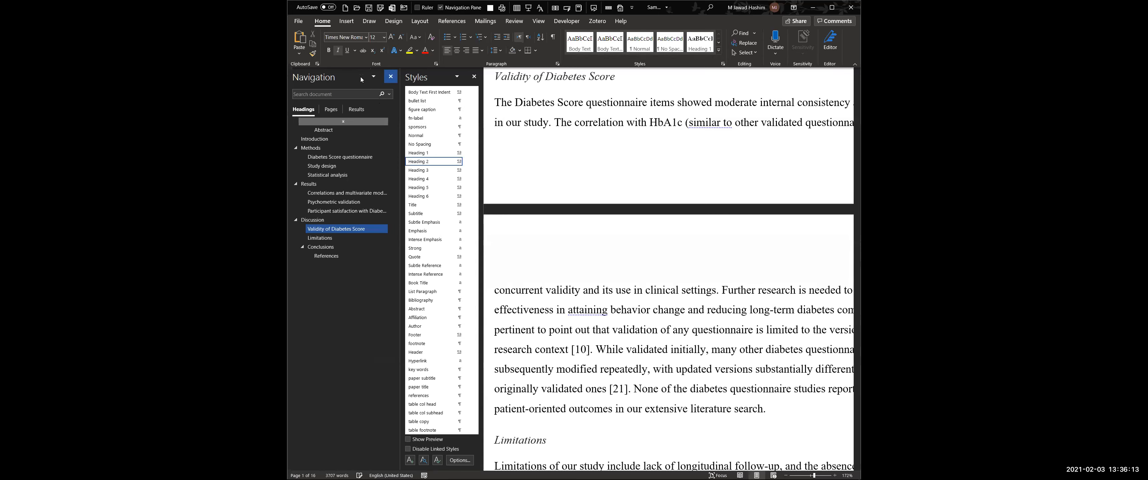
click(390, 76)
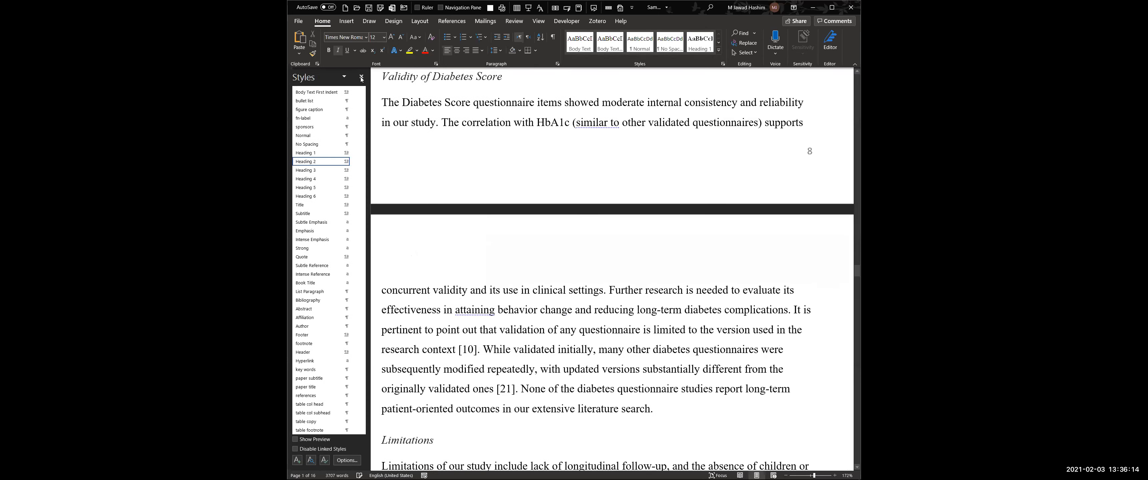
click(723, 64)
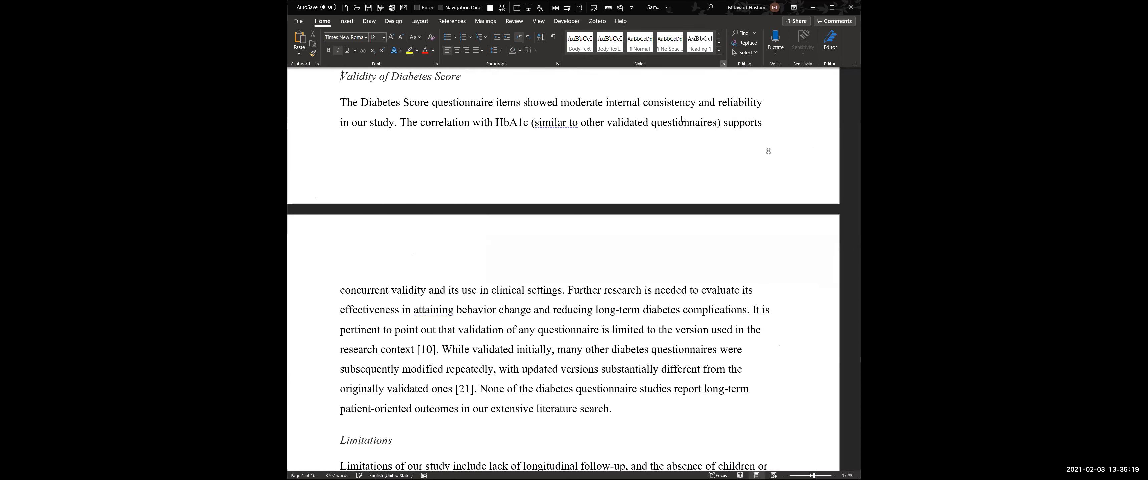
Inspect the formatting of the paragraph under "Validity of Diabetes Score" with Style Inspector, and close the inspector and the style list
click(723, 64)
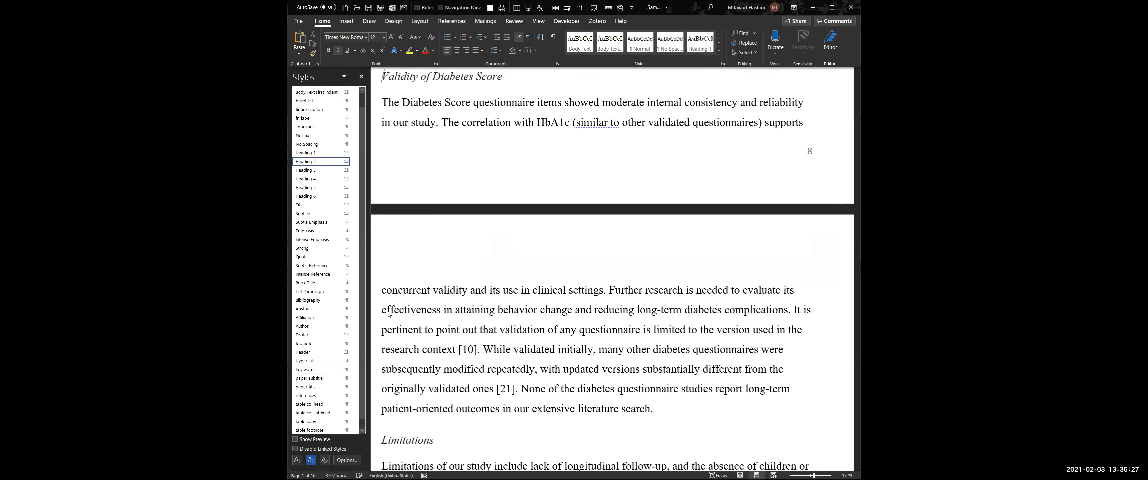
double_click(261, 295)
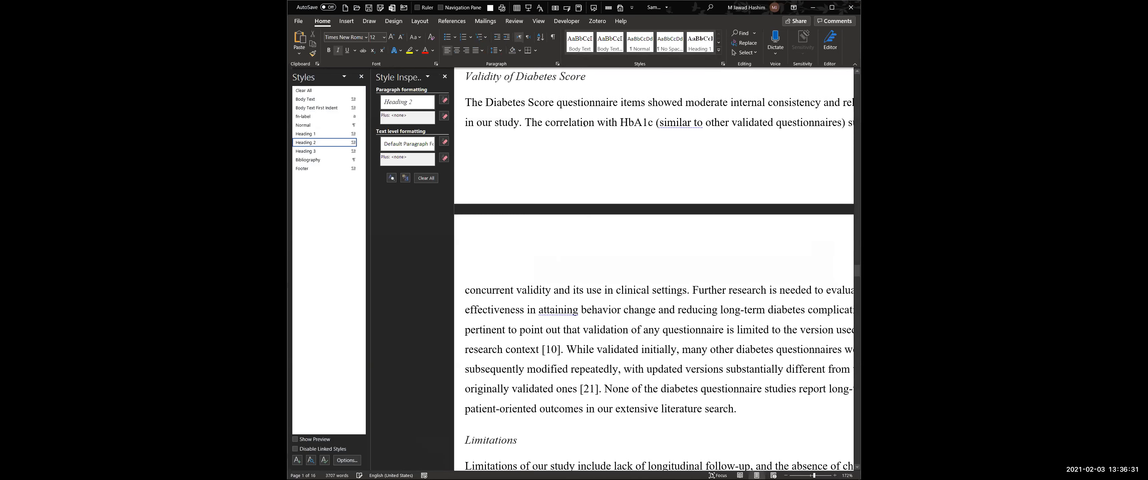
click(583, 122)
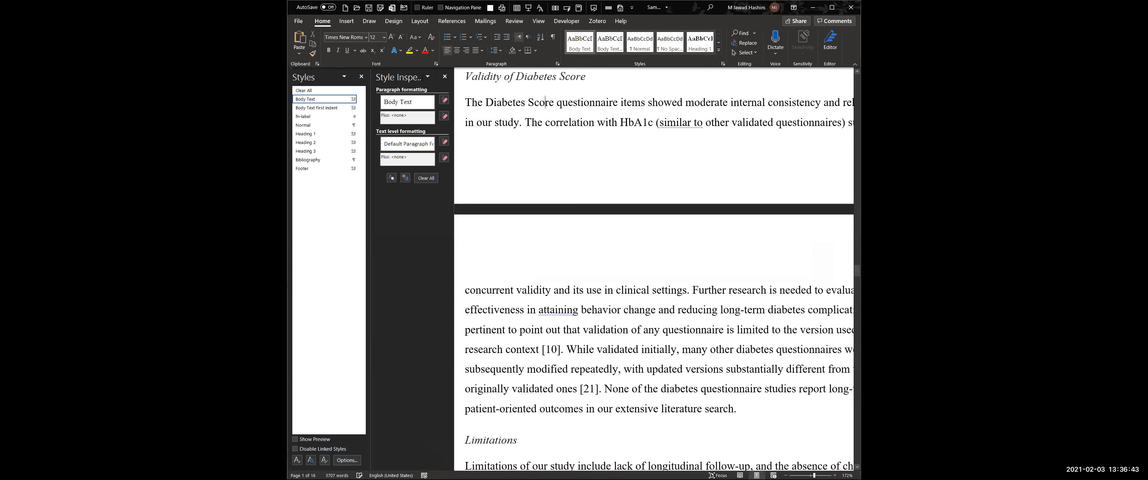
click(364, 77)
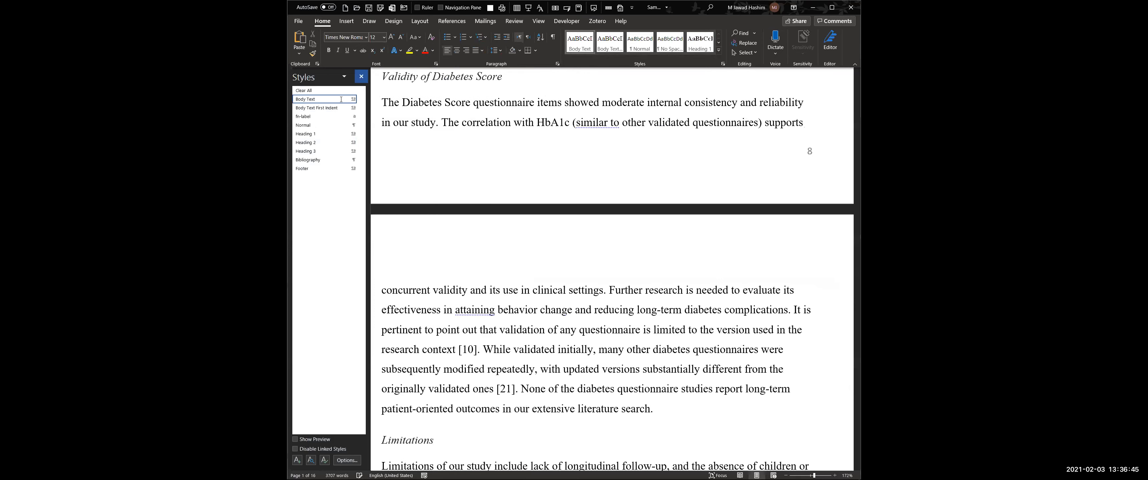
click(364, 77)
Clear all formatting from the paragraph under "Validity of Diabetes Score", undo the clearing, and deselect the text
triple_click(624, 417)
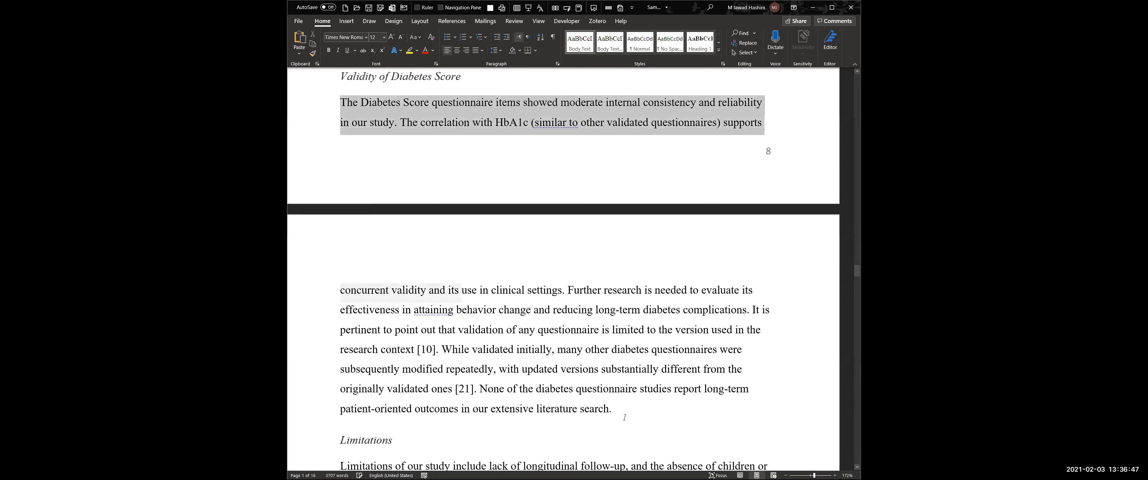
click(431, 37)
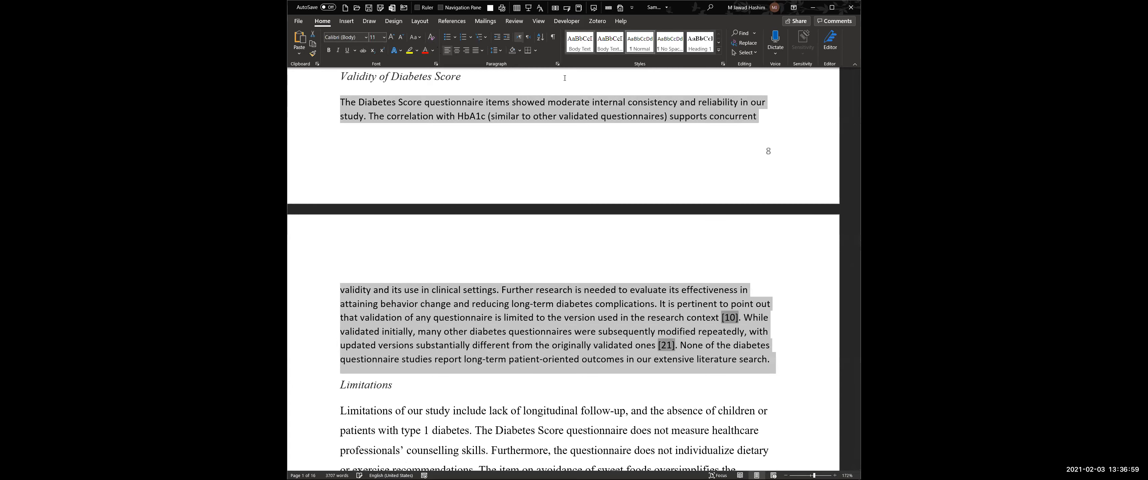
key(ctrl+z)
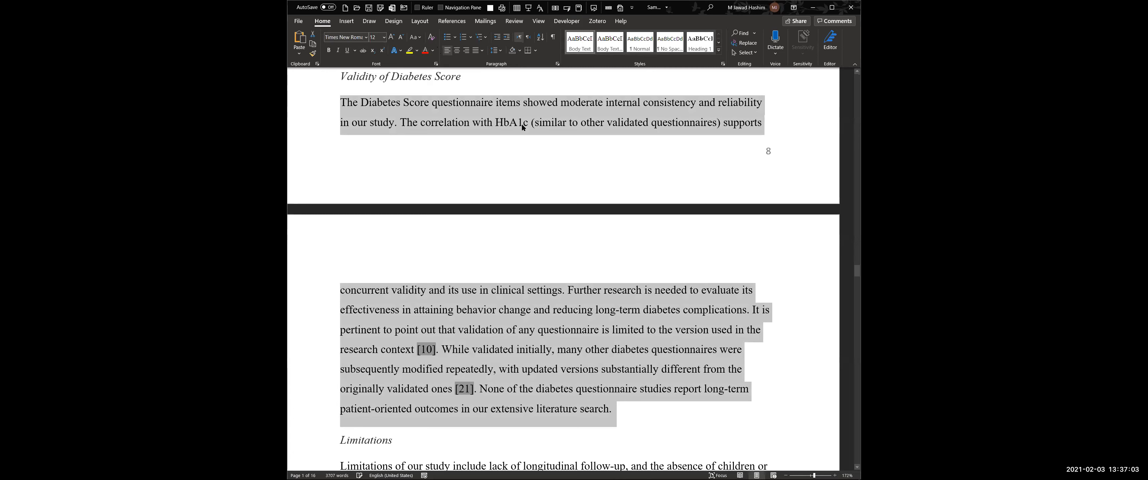
click(504, 323)
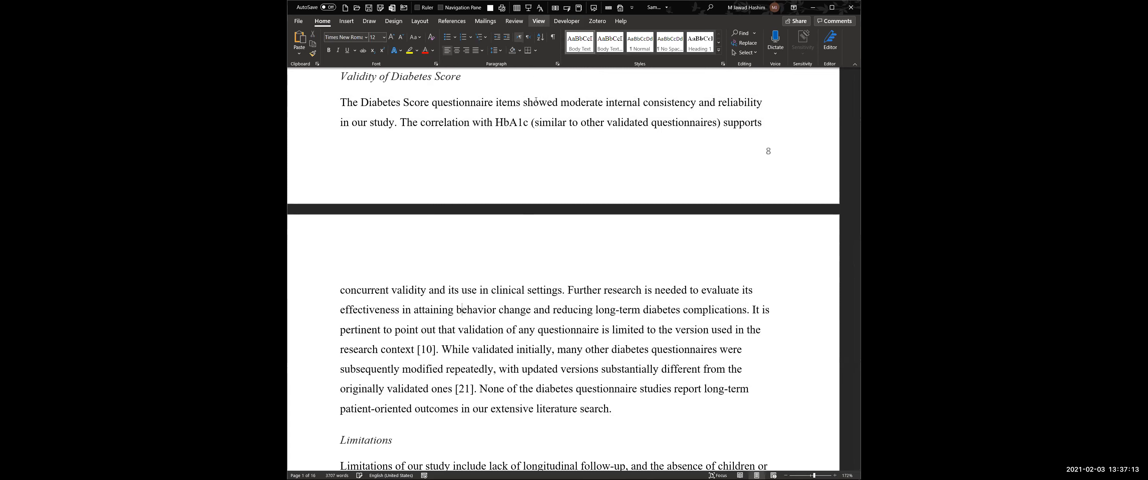
Split the document window, move the divider up slightly, and show the References list below it with the discussion text above
click(538, 21)
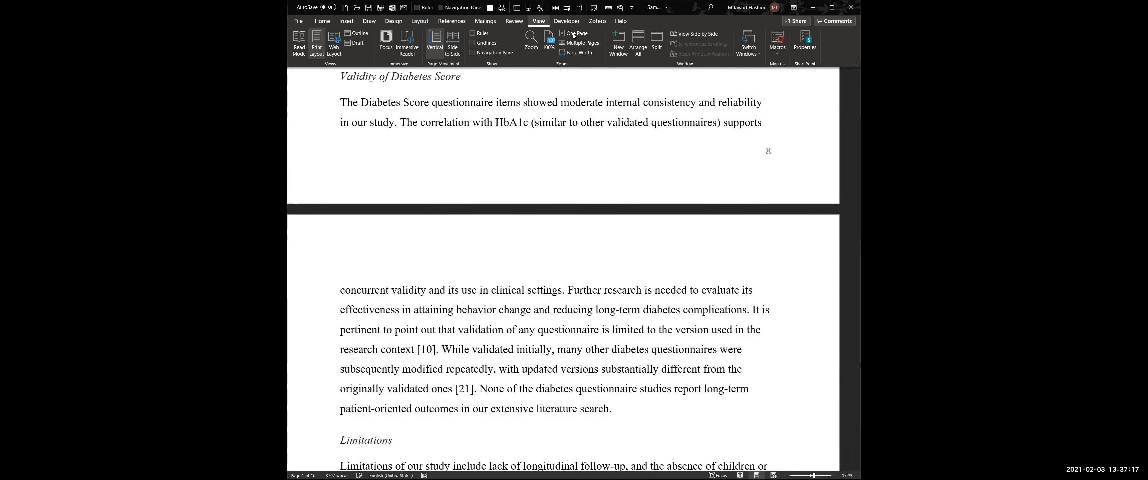
click(656, 44)
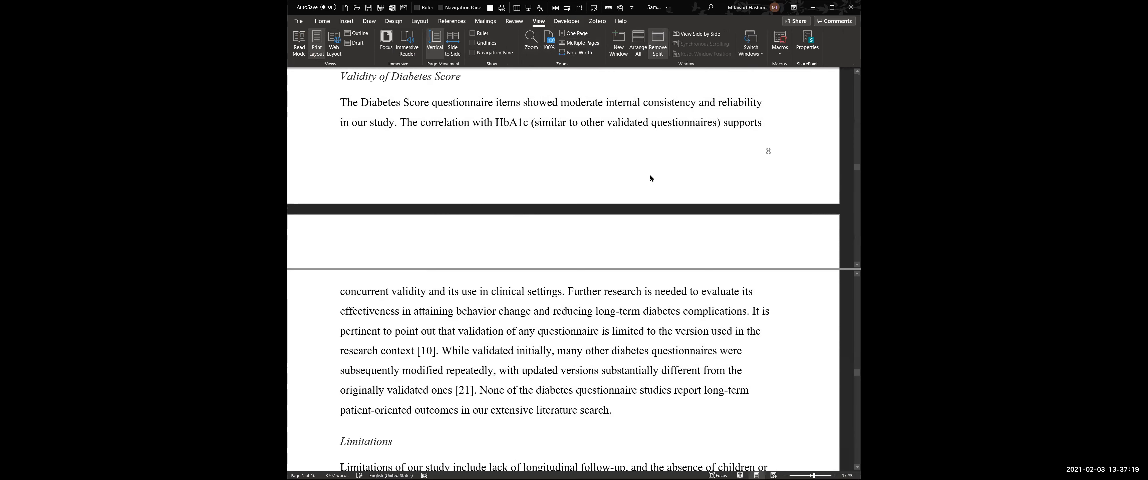
drag(629, 268, 630, 245)
scroll(632, 333, down, 10)
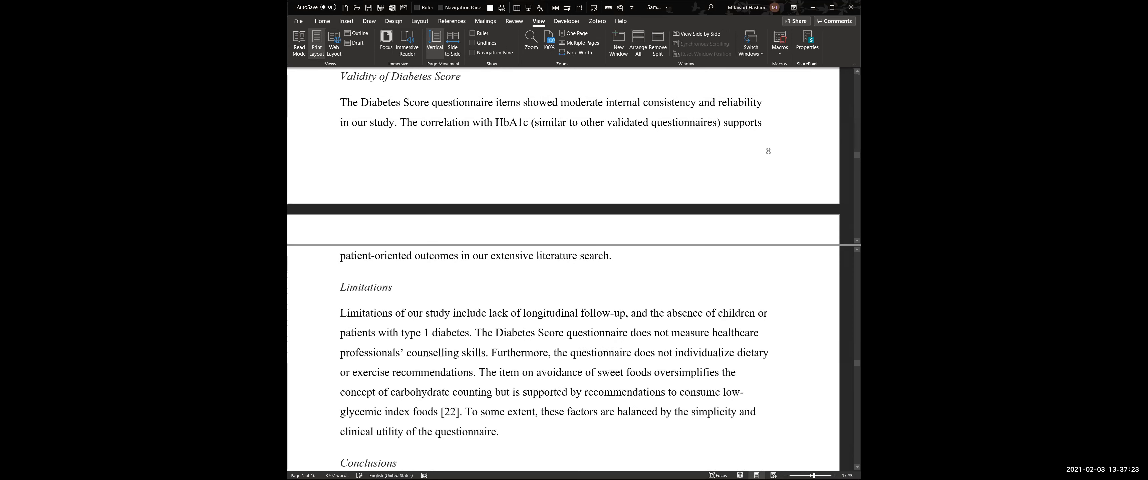
scroll(631, 333, down, 5)
scroll(631, 333, down, 8)
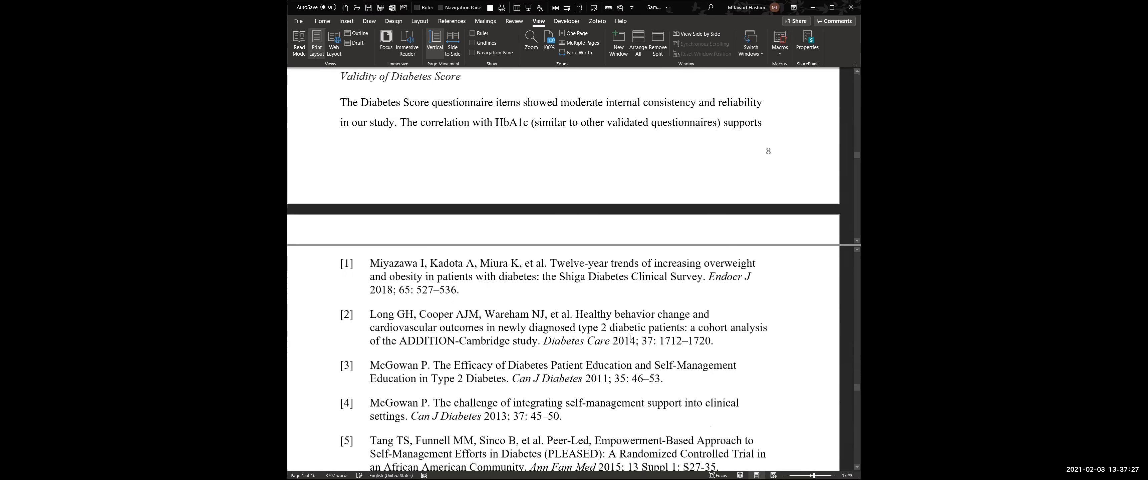
scroll(630, 338, up, 2)
scroll(528, 173, up, 2)
scroll(528, 173, up, 5)
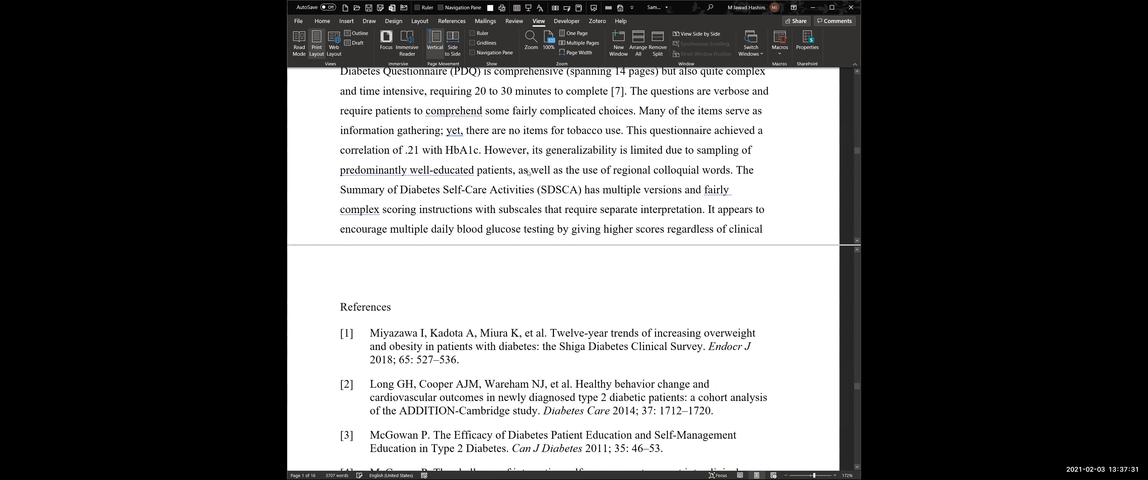
Place the cursor in the discussion paragraph above the split and collapse the ribbon
click(618, 93)
click(734, 93)
click(853, 65)
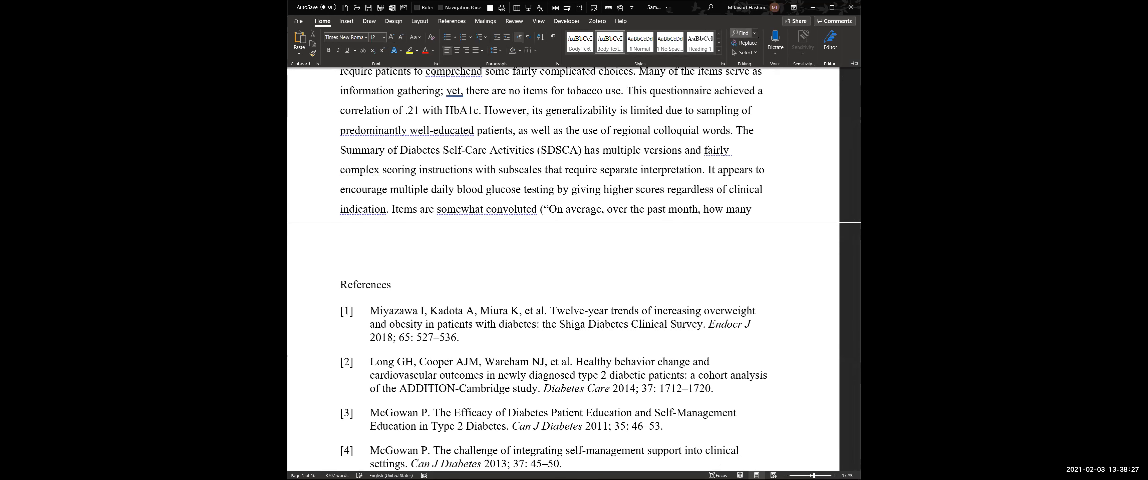
Search the document for "Figure" and choose the first match, in the passage about physical activity and exercise
key(ctrl+f)
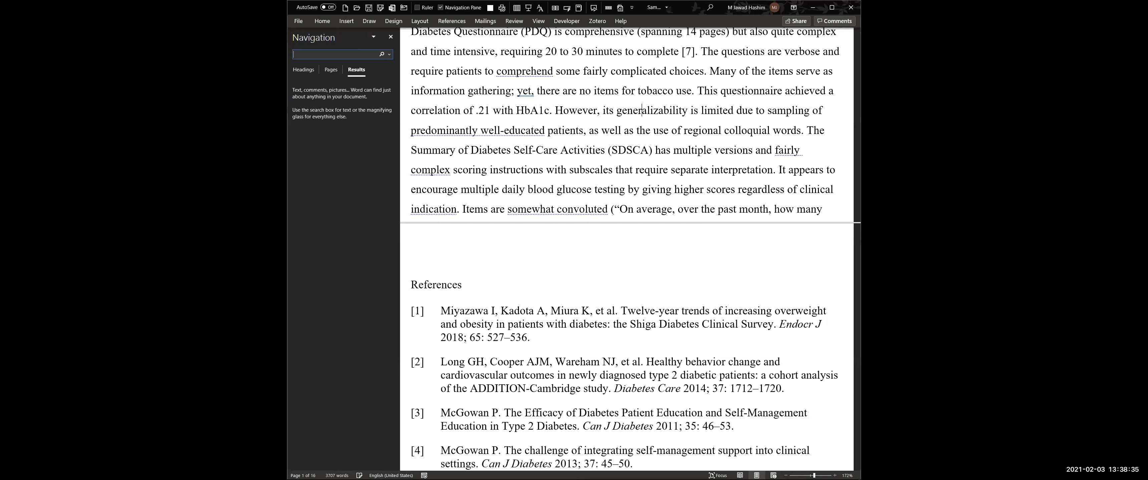
text(Figure)
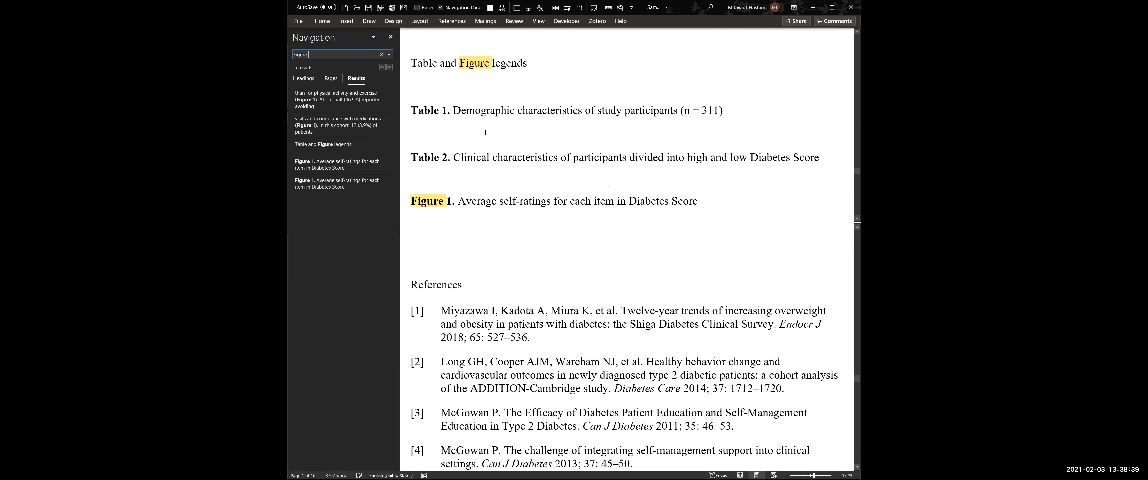
click(330, 94)
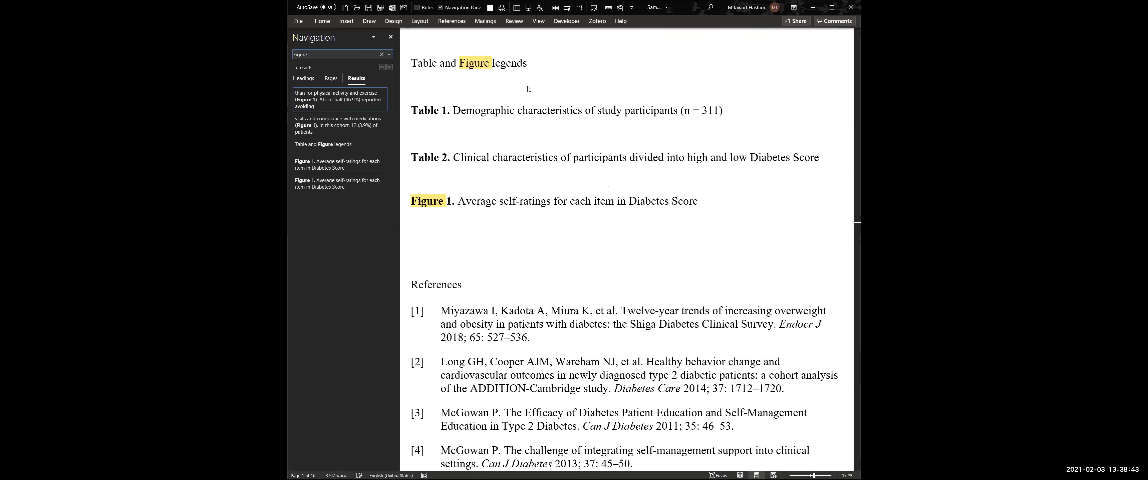
Search the document for "Table 2" and go to the first match, in the sentence about higher blood glucose levels
click(314, 103)
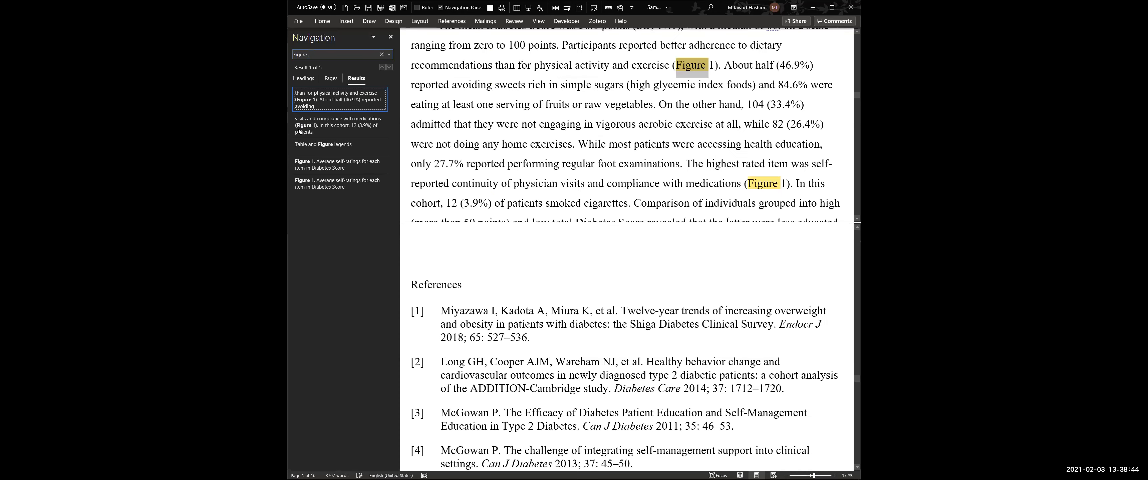
click(312, 54)
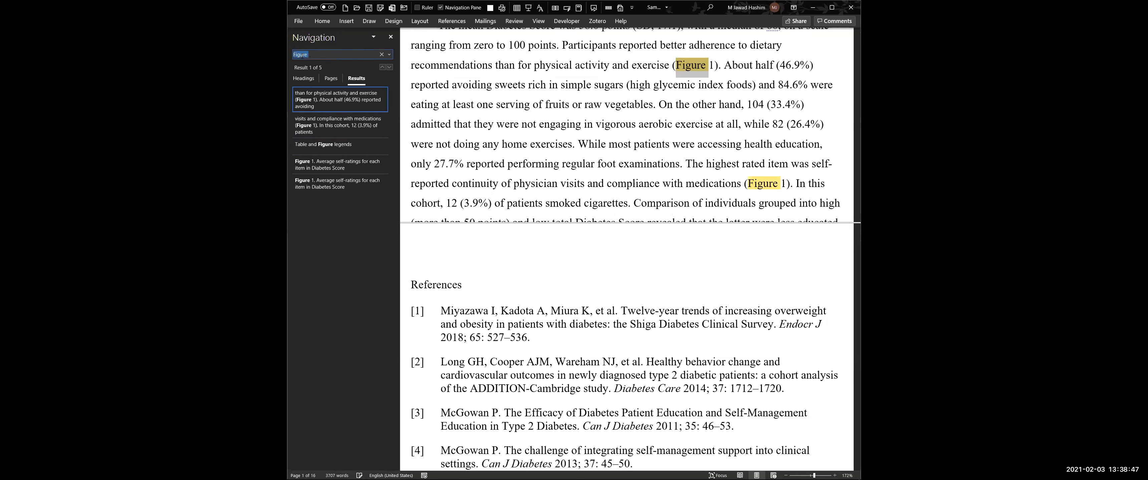
text(Table 2)
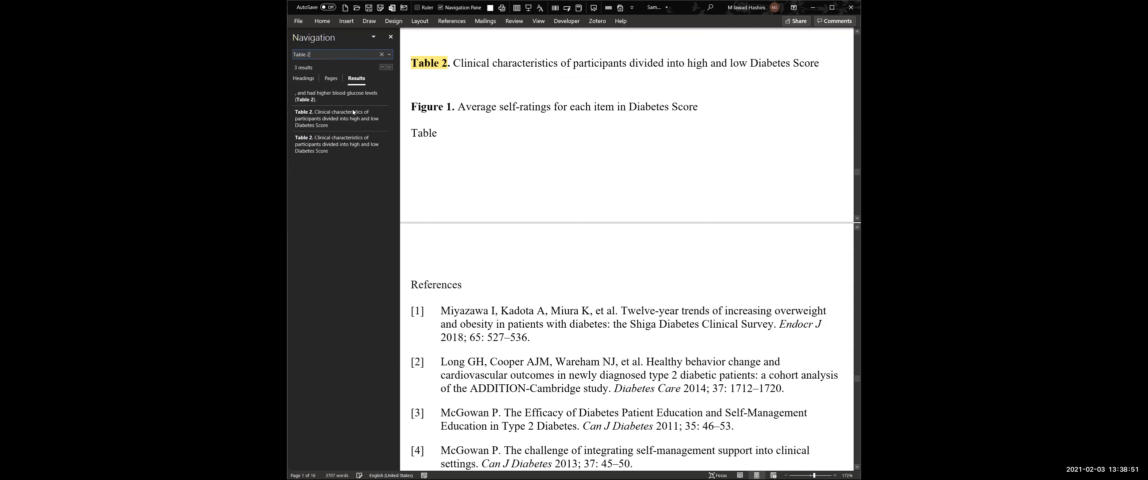
click(351, 99)
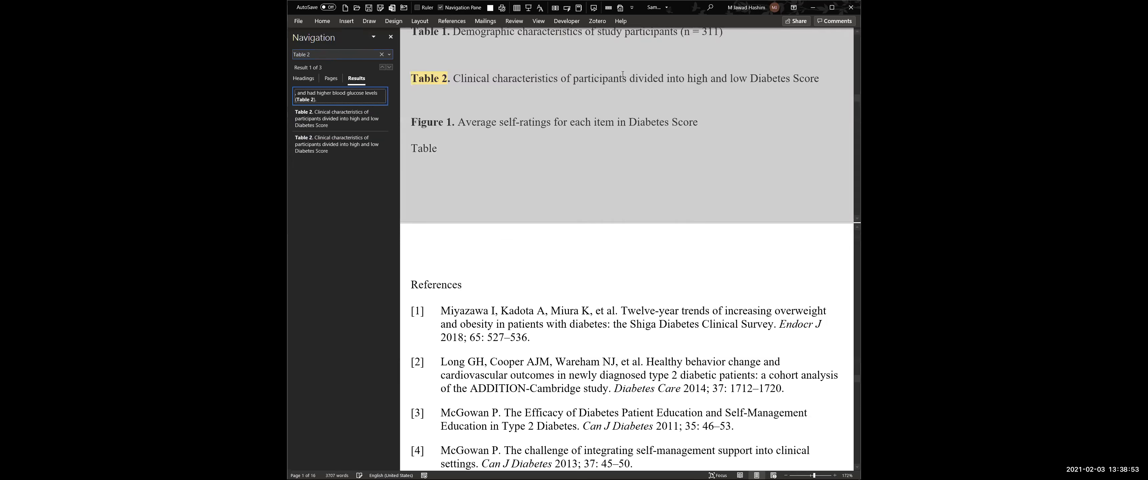
scroll(623, 74, up, 2)
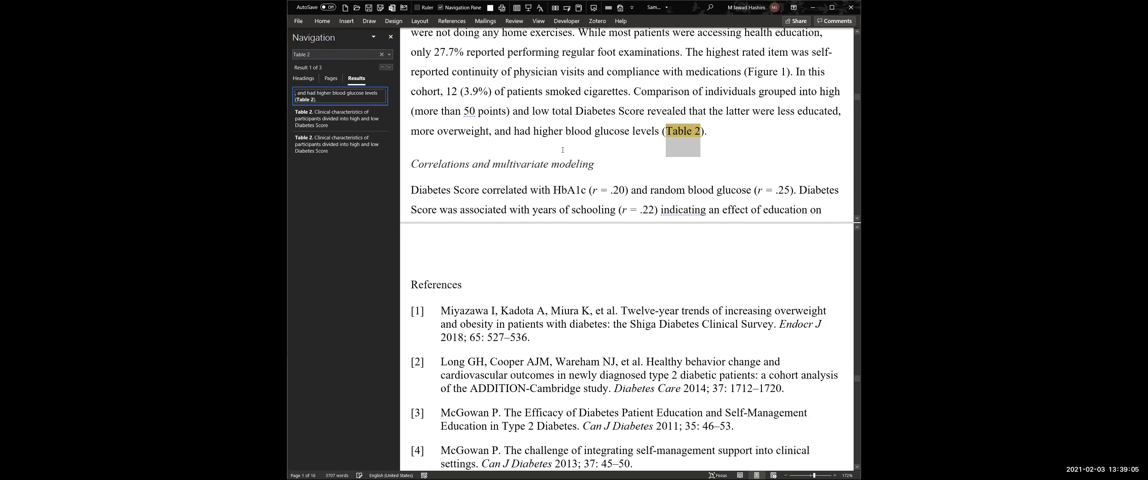
click(558, 130)
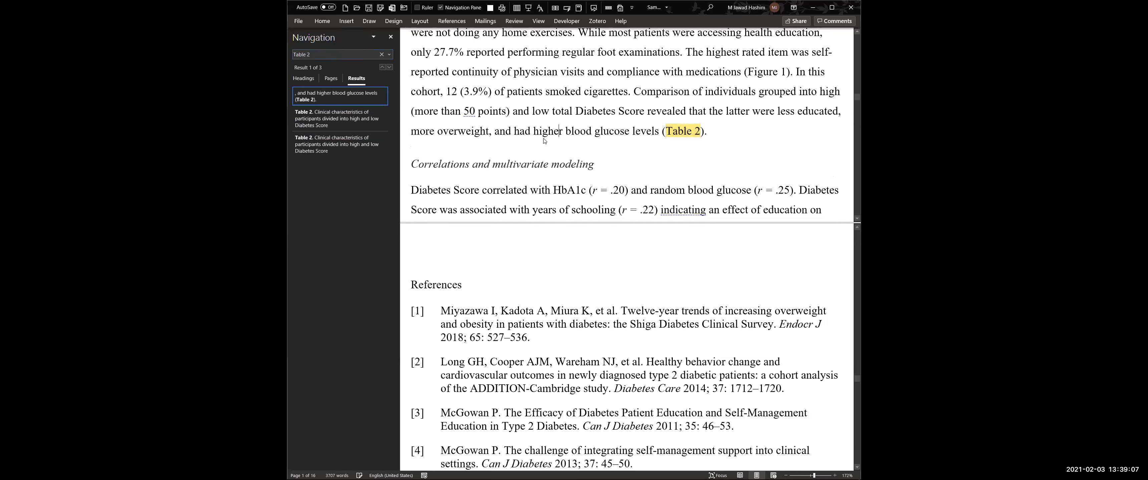
scroll(558, 214, up, 10)
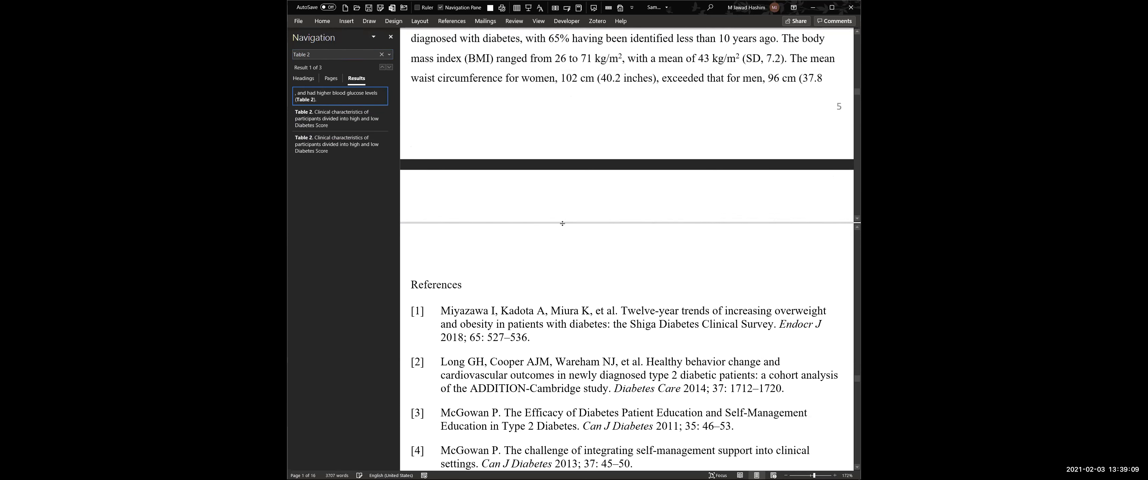
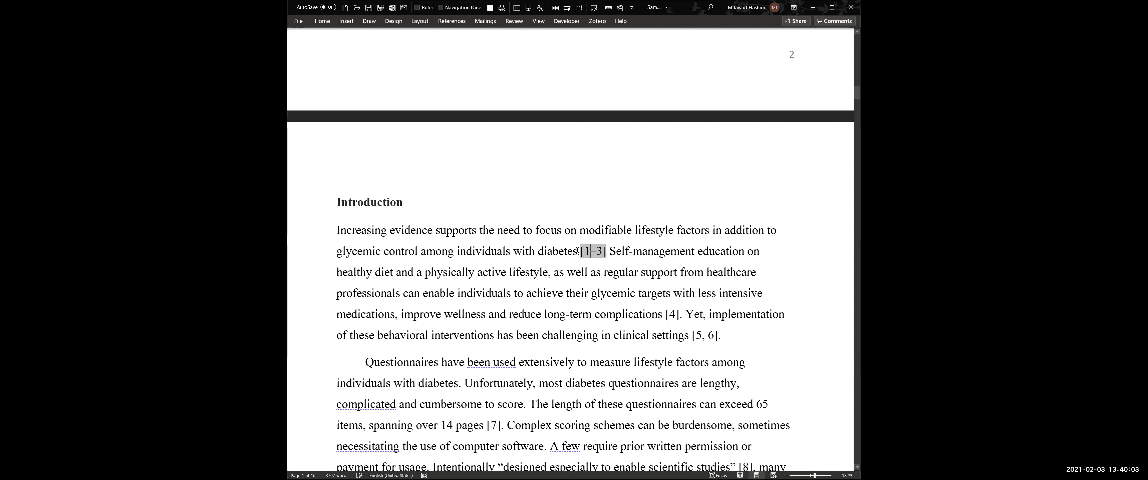
Move the period after "diabetes" in the Introduction's first sentence to behind the citation [1–3]
key(BackSpace)
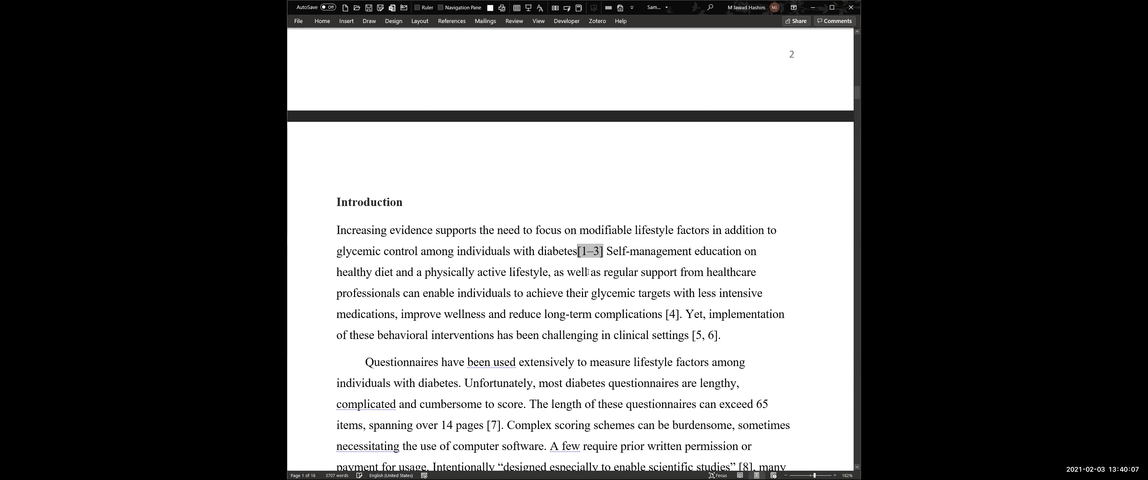
scroll(588, 272, down, 4)
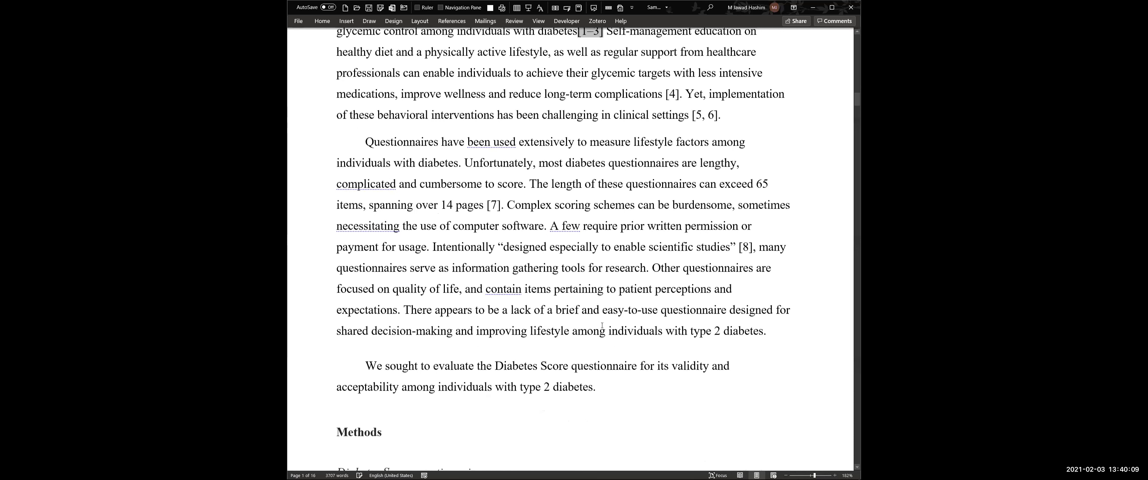
scroll(624, 349, down, 4)
scroll(590, 182, up, 9)
text(.)
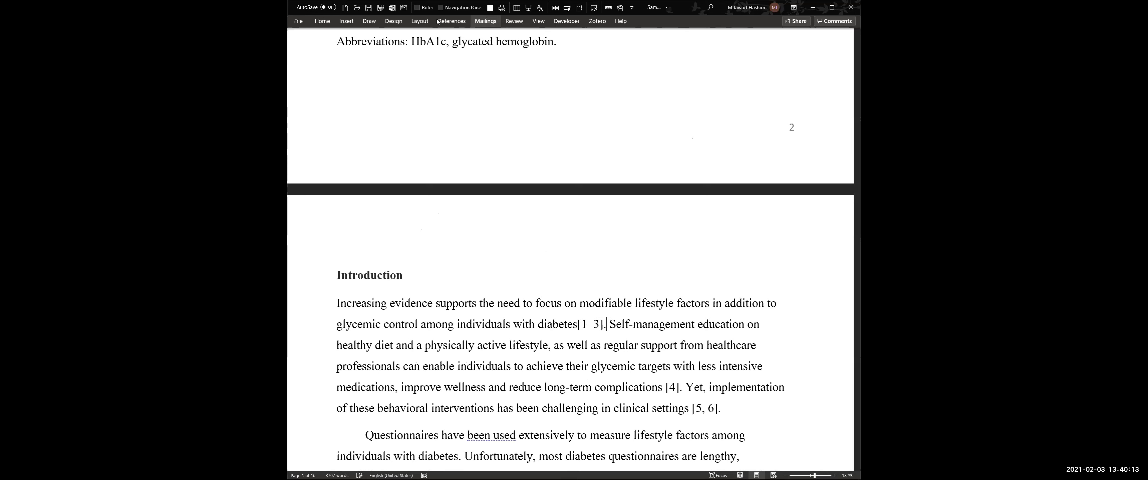
click(299, 21)
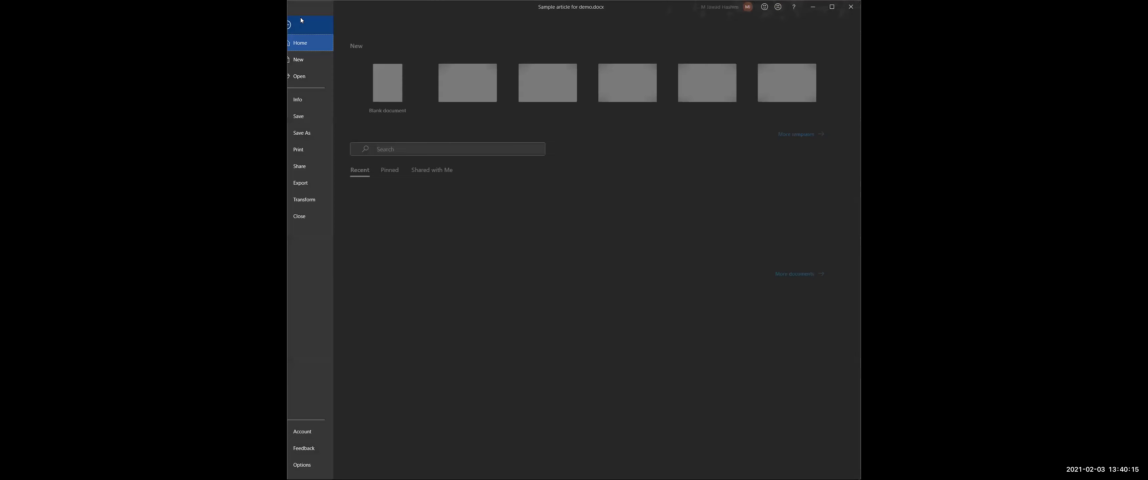
key(Escape)
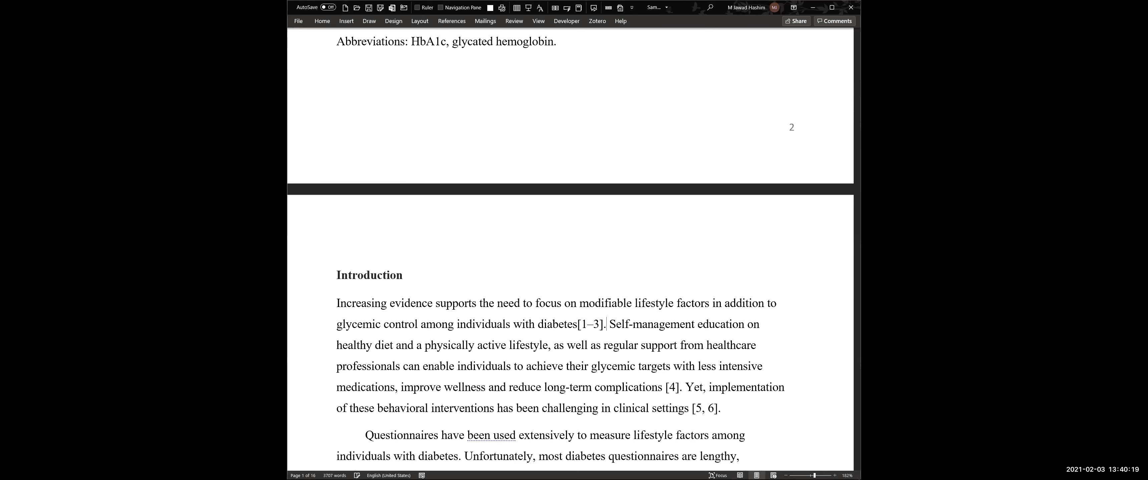
key(super+Up)
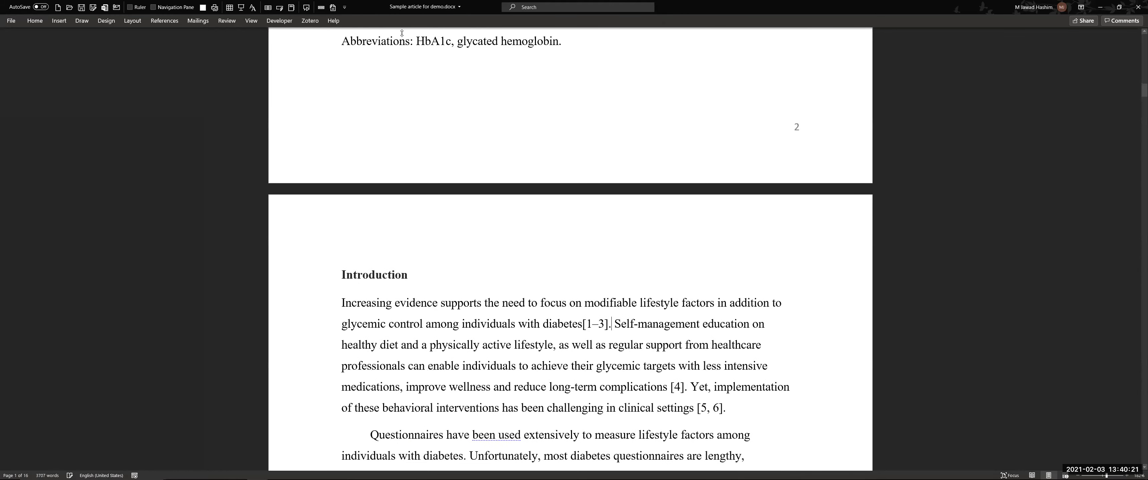
key(super+Down)
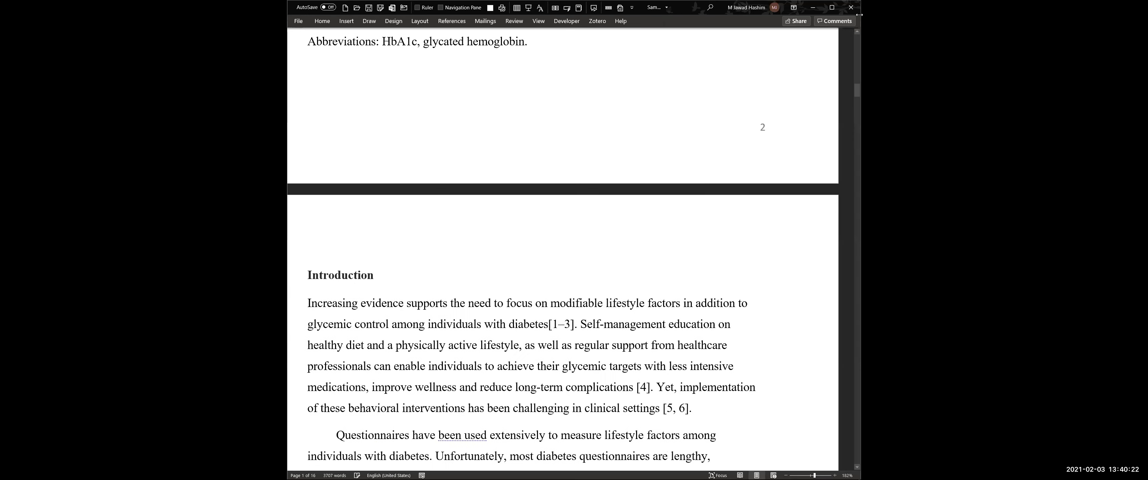
Keep the ribbon's tabs and commands displayed at all times and bring up the Developer commands
click(794, 7)
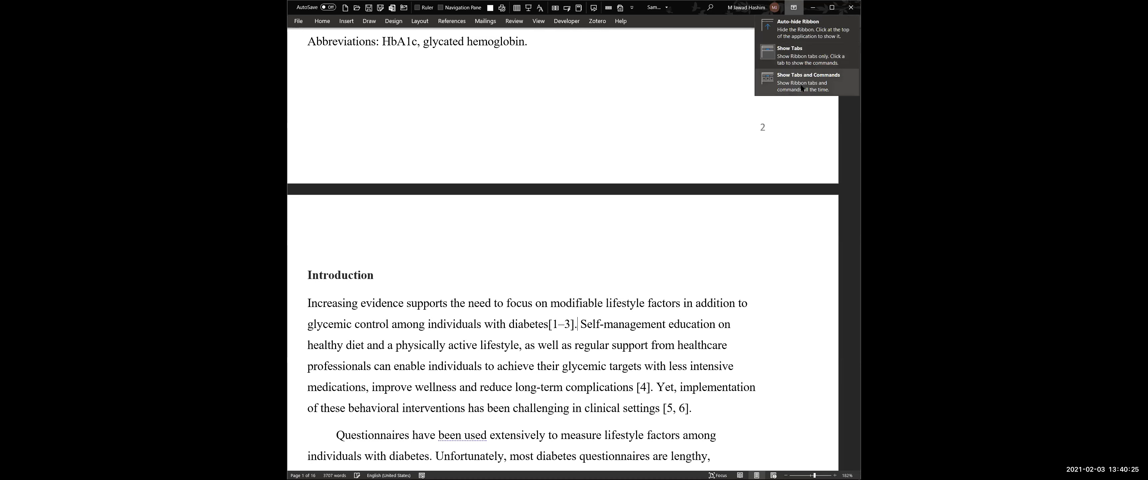
key(Return)
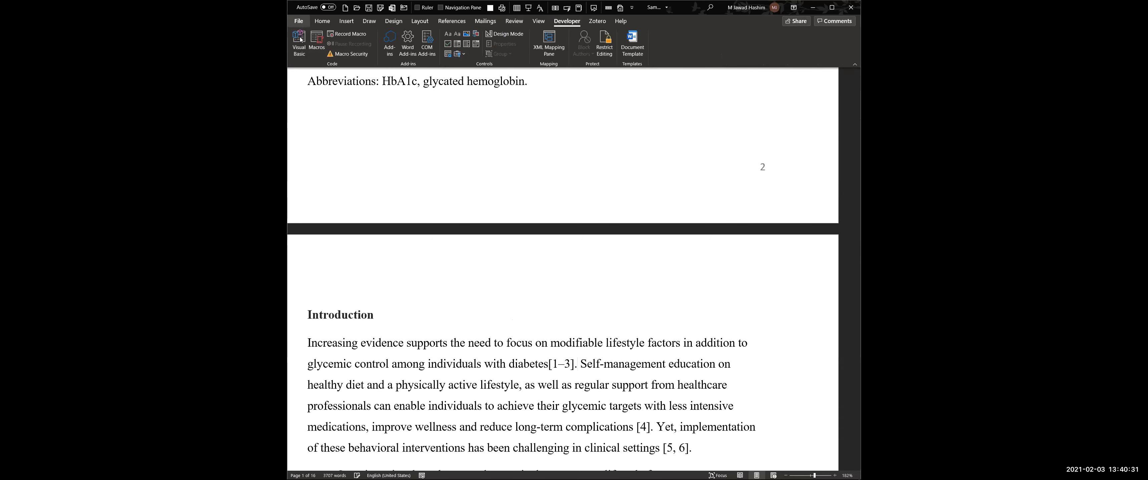
click(299, 21)
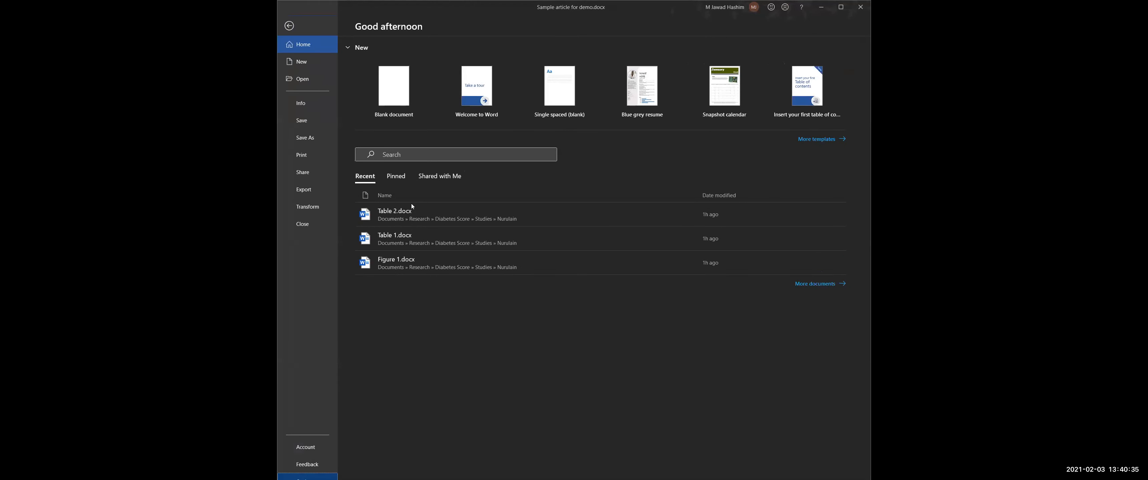
key(Escape)
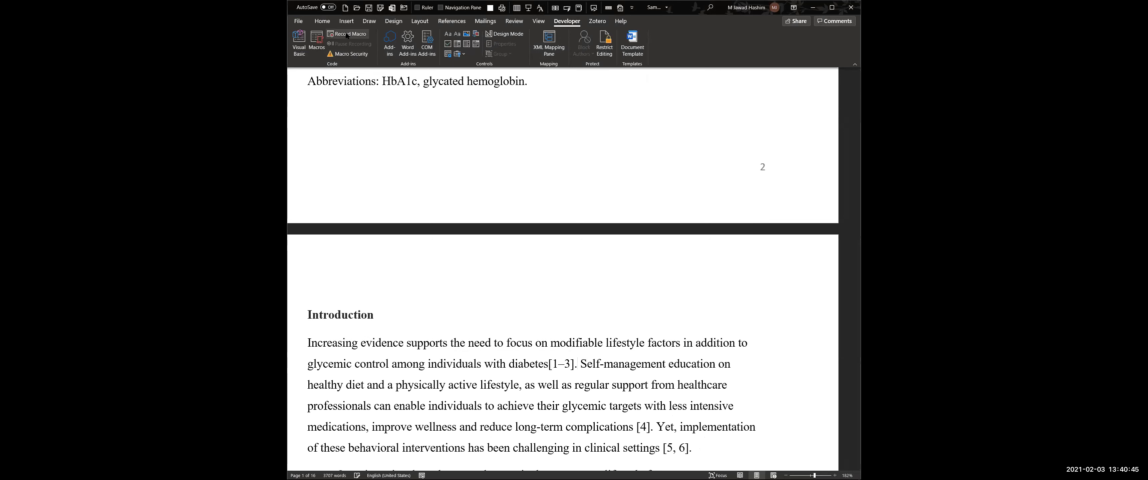
Review the list of available macros, select PasteAsPlainText, and close the list without running anything
click(315, 36)
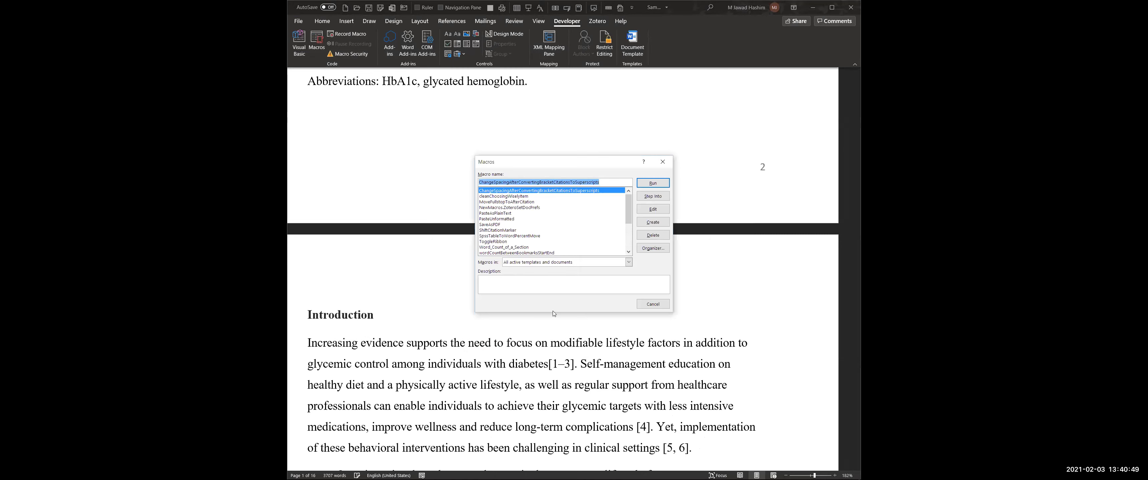
click(509, 215)
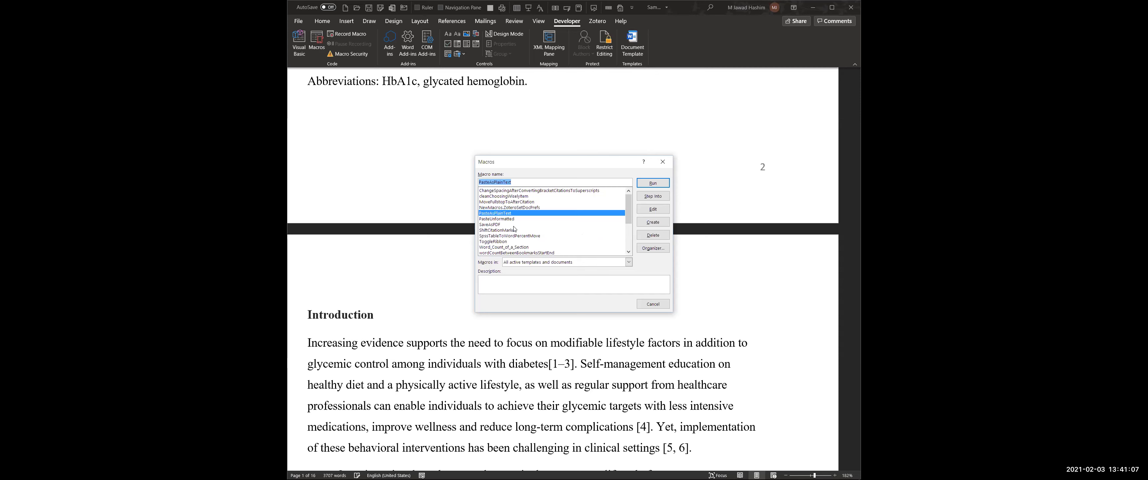
click(661, 305)
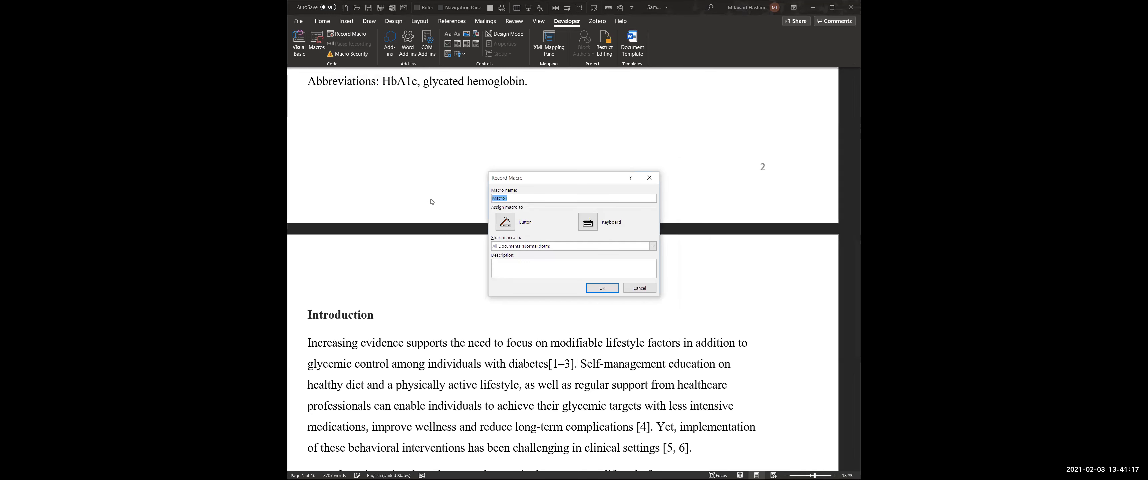
Set up a new macro recording named SaveAsPDFformat, assign it to a button, and add that button to the Quick Access Toolbar
text(SaveAsPDFformat)
click(501, 226)
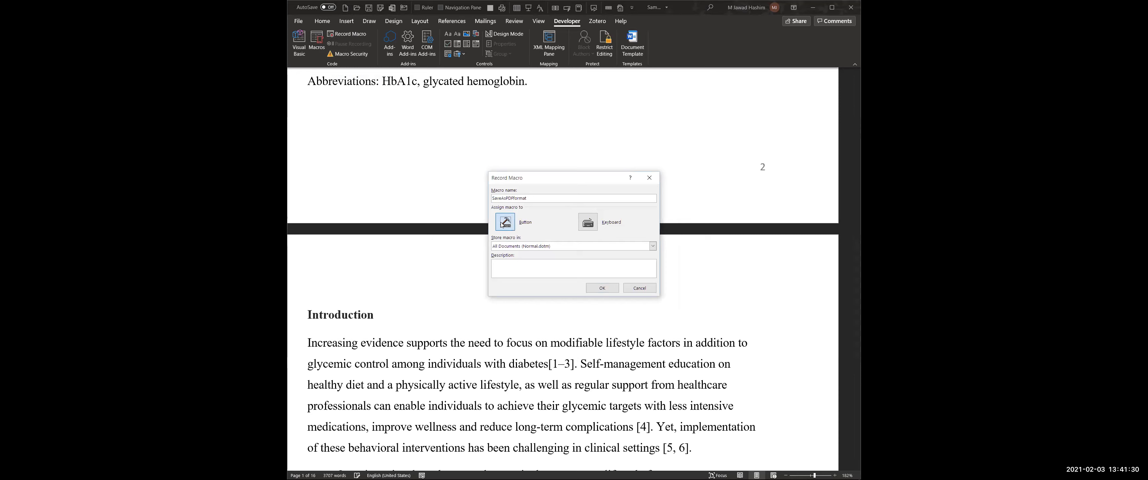
click(508, 173)
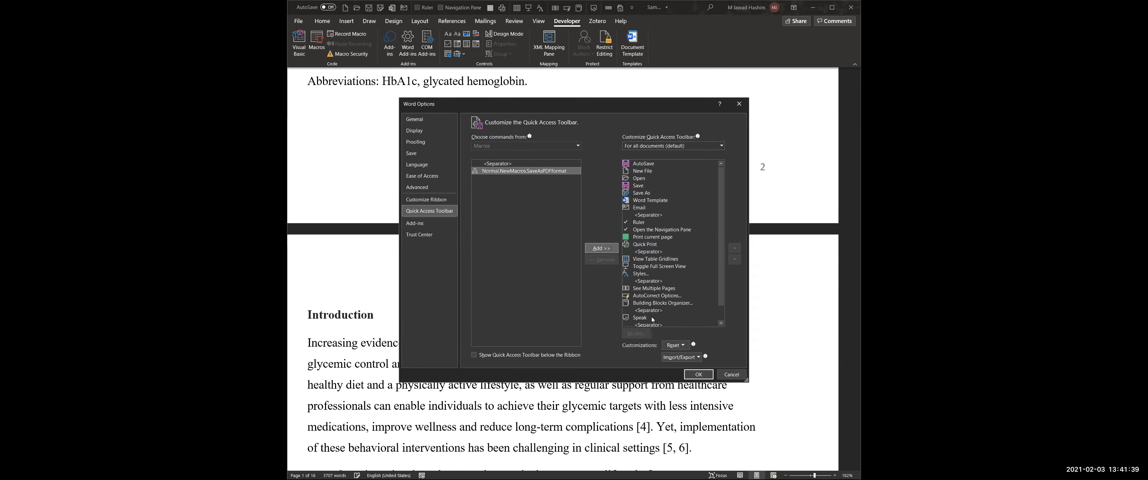
scroll(653, 320, down, 1)
click(646, 324)
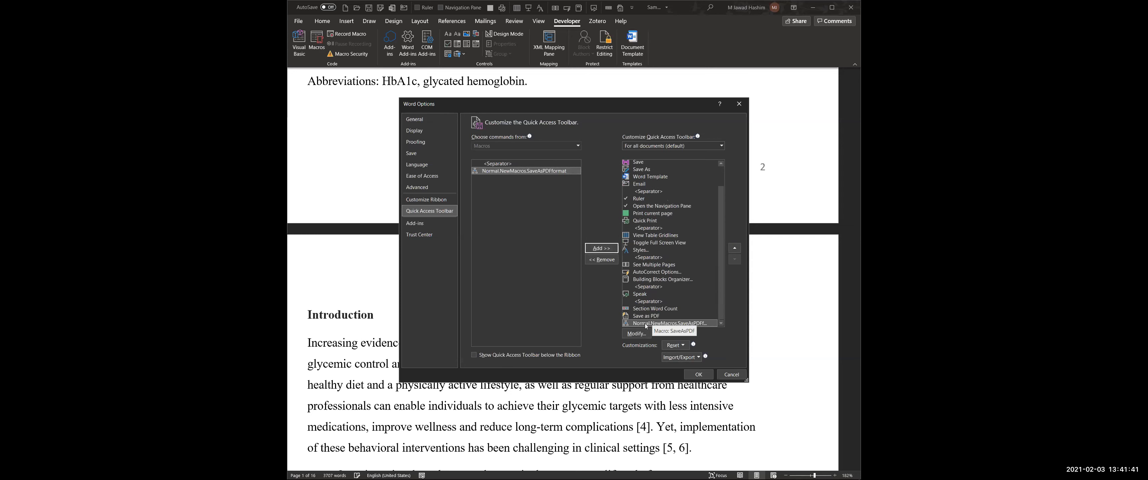
Set the new macro button's display name to "Save As PDF format" and accept the toolbar customization to begin recording
click(645, 325)
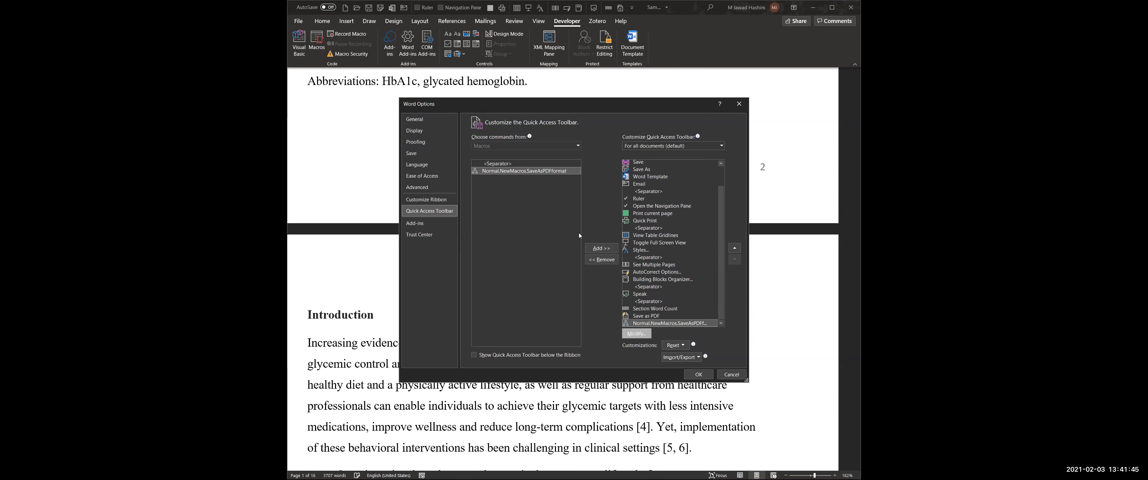
click(582, 285)
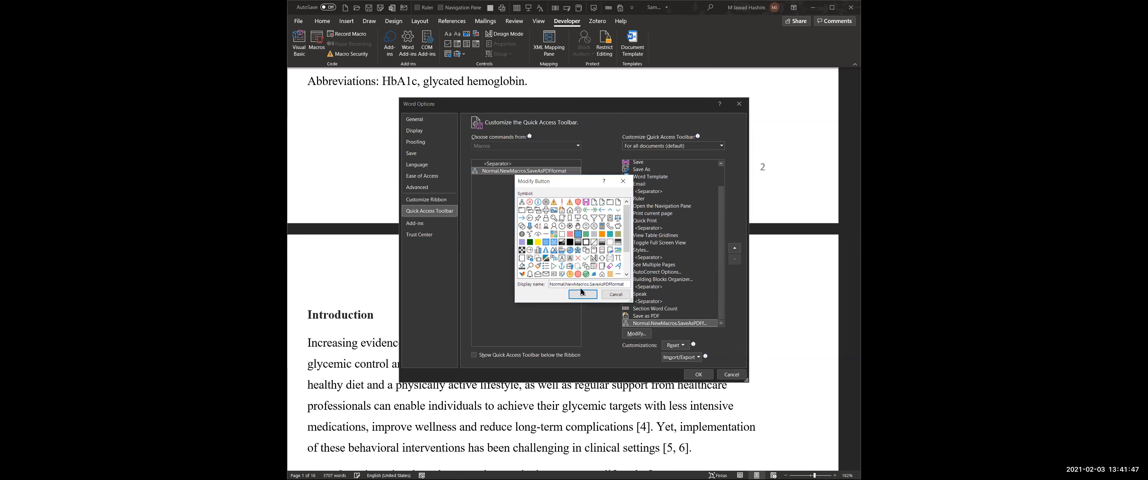
triple_click(589, 284)
double_click(586, 284)
key(Home)
key(Delete)
key(Delete)
key(Delete)
key(Delete)
key(Delete)
key(Delete)
key(Delete)
key(Delete)
key(Delete)
key(Delete)
key(Delete)
key(Delete)
key(Delete)
key(Delete)
key(Delete)
key(Delete)
key(Delete)
click(579, 295)
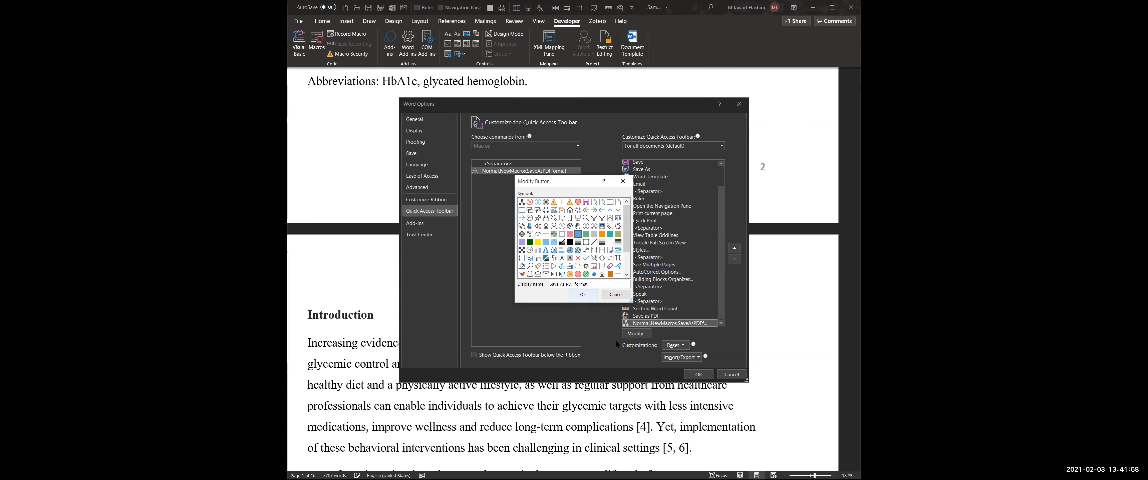
click(696, 374)
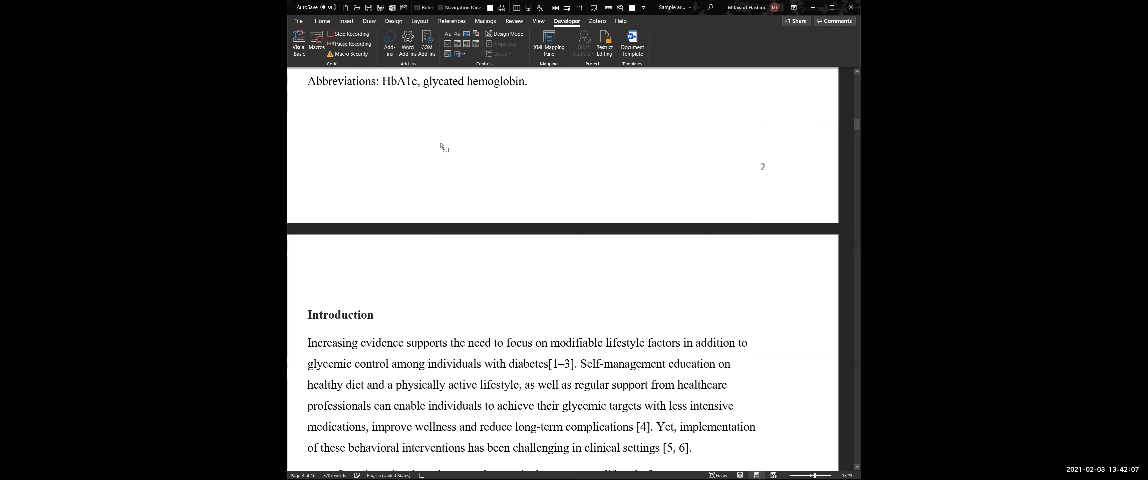
Save the document as a PDF named "Sample article for demo" in the Microsoft Word folder, replacing the existing file
click(299, 21)
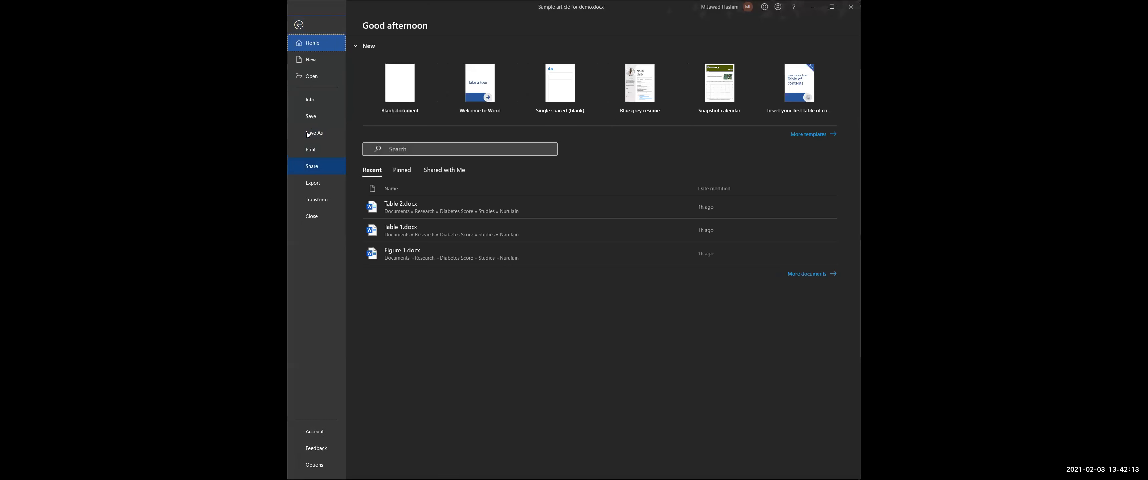
click(314, 133)
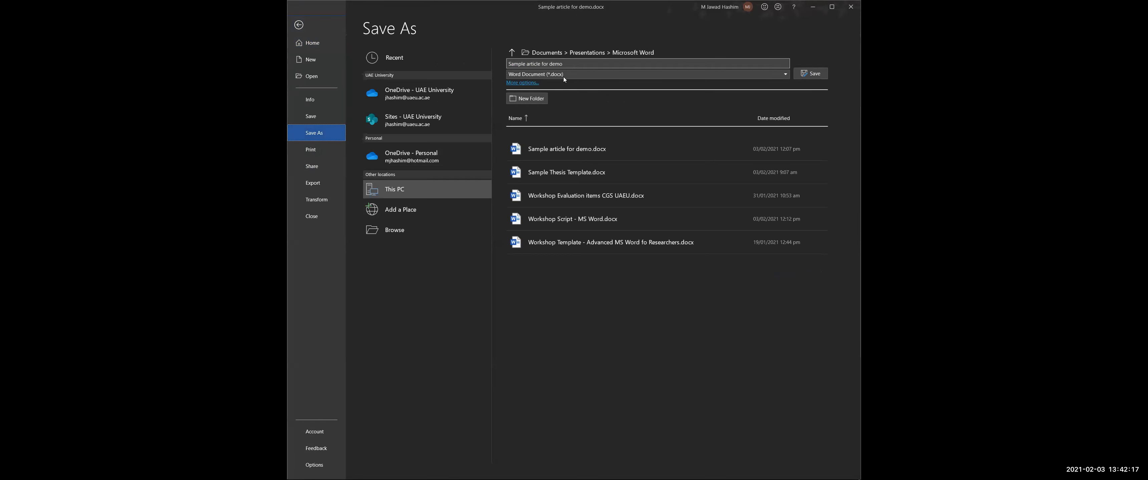
click(530, 74)
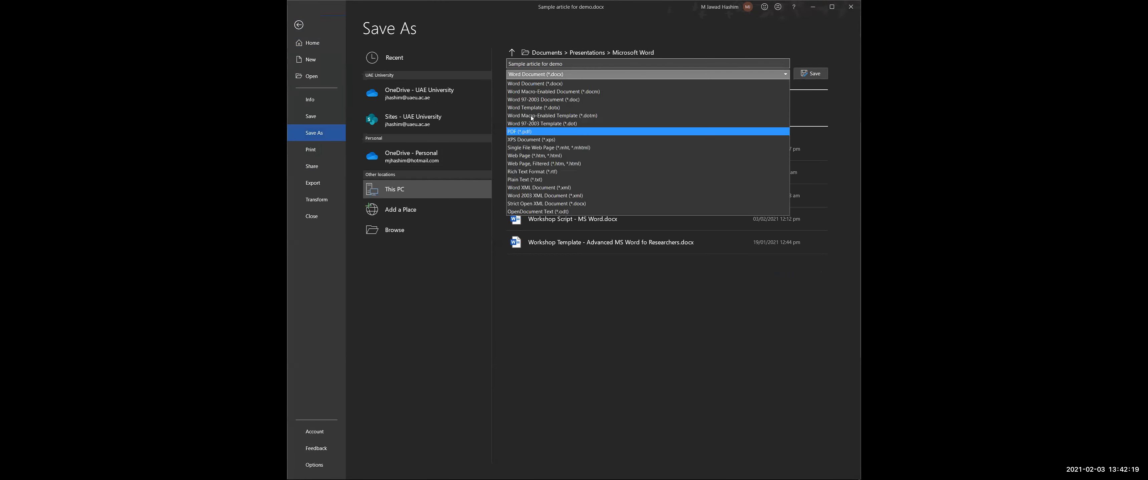
click(535, 131)
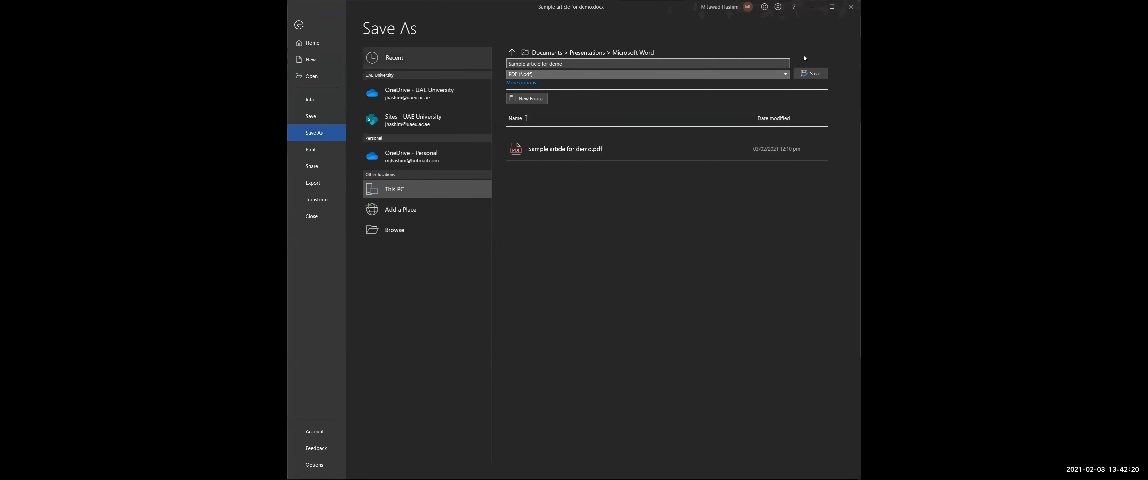
click(814, 74)
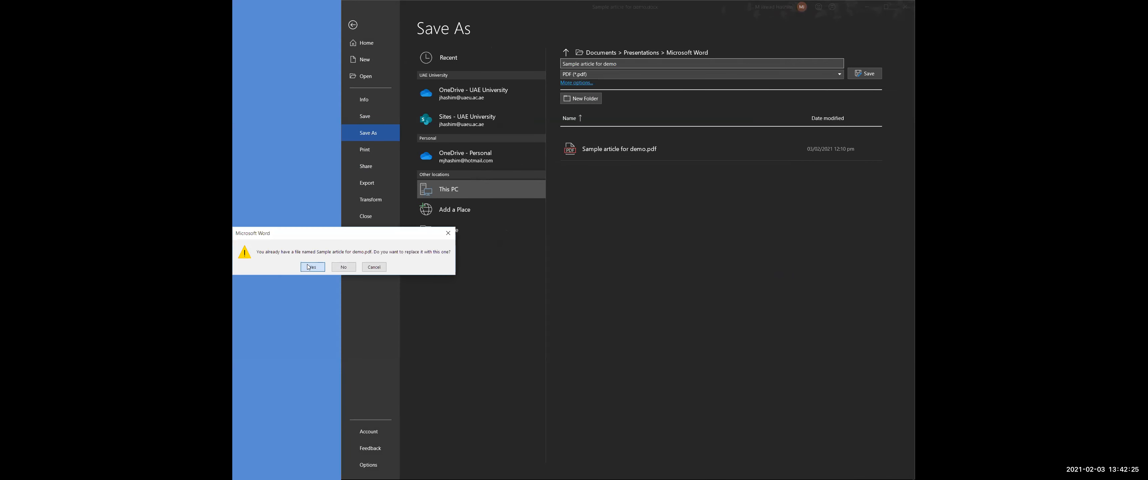
click(313, 267)
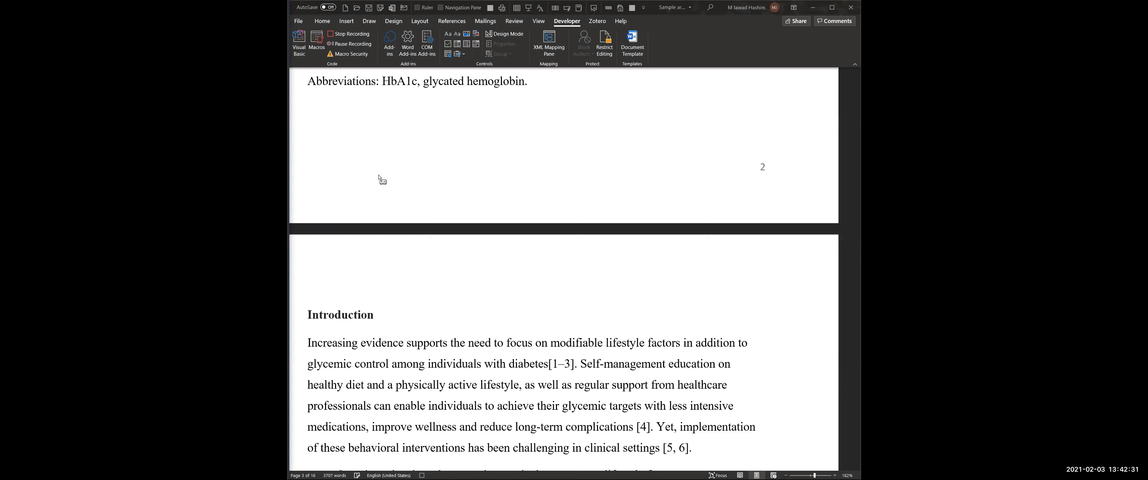
Stop the macro recording, open the SaveAsPDFformat macro's code for editing, and close the code editor again
click(355, 38)
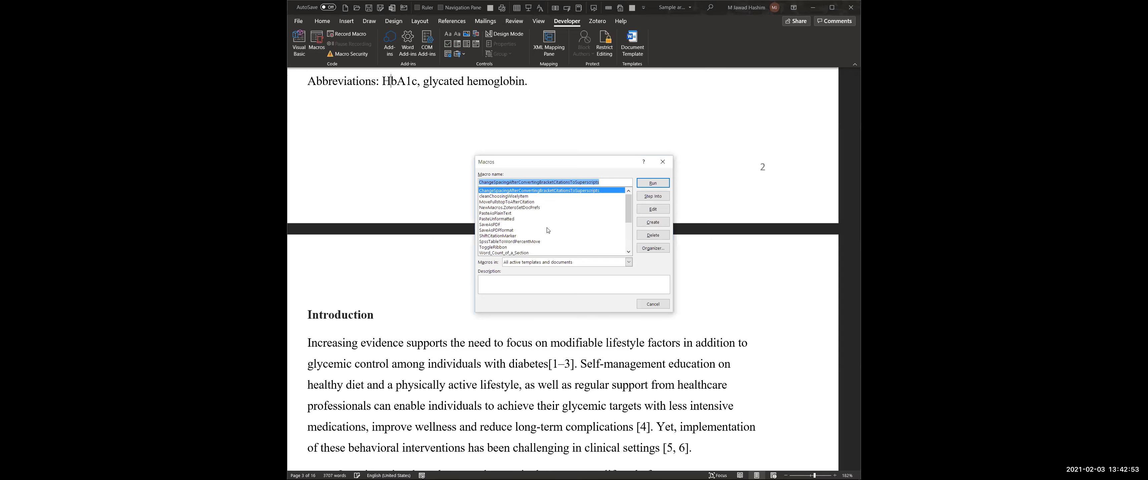
scroll(522, 240, down, 4)
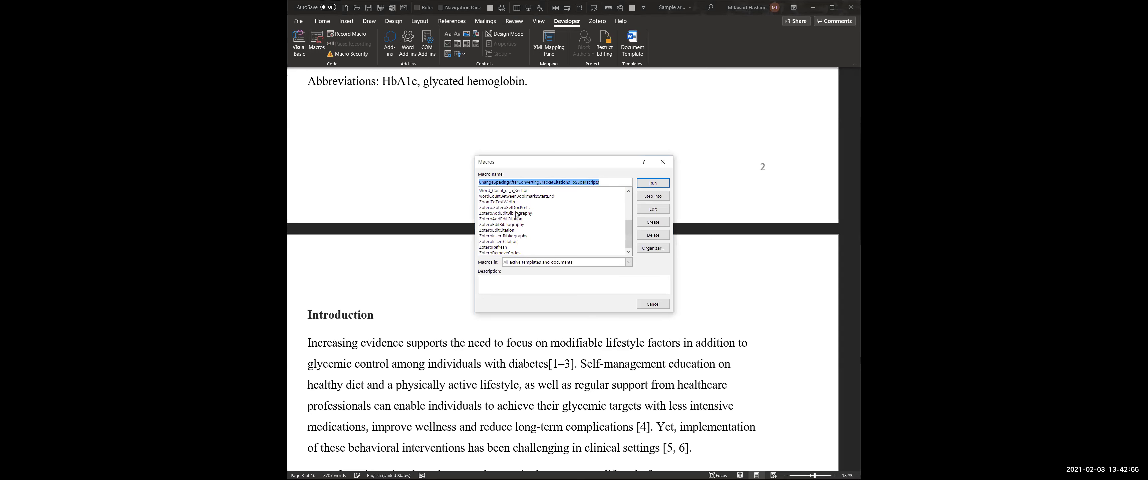
scroll(511, 217, up, 4)
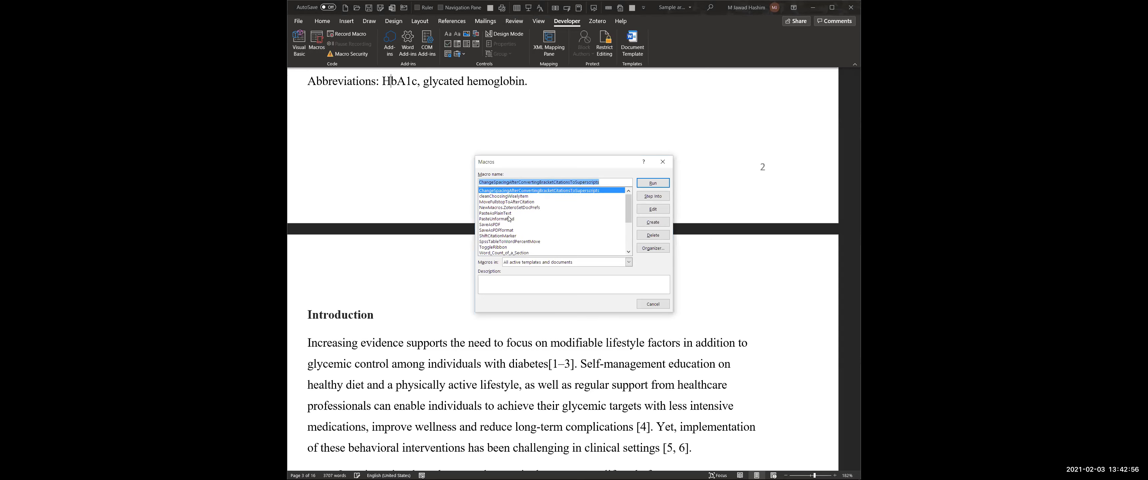
click(495, 230)
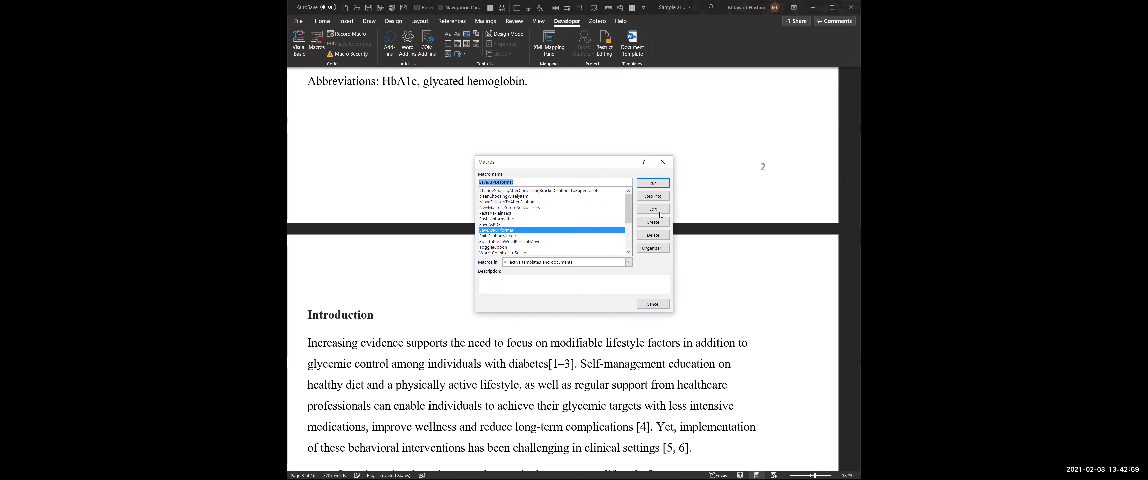
click(653, 209)
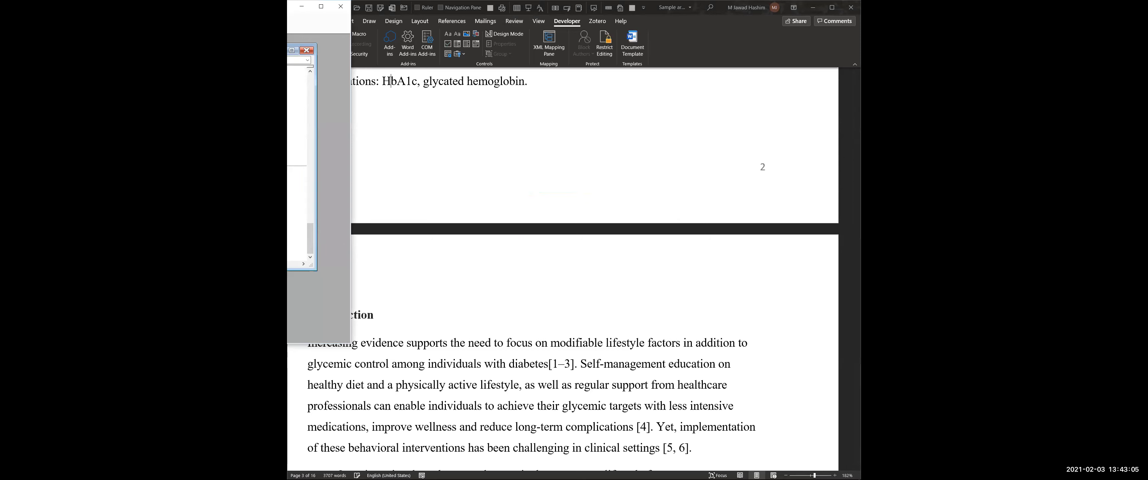
click(344, 17)
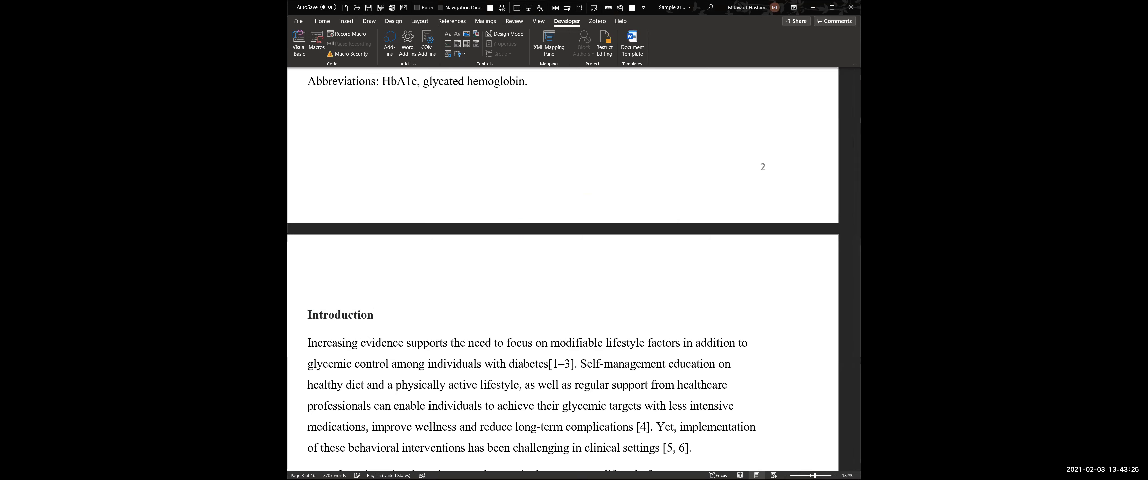
Switch to the PowerPoint slide show and advance to the Tables & Figures slide with its discussion points
key(alt+Tab)
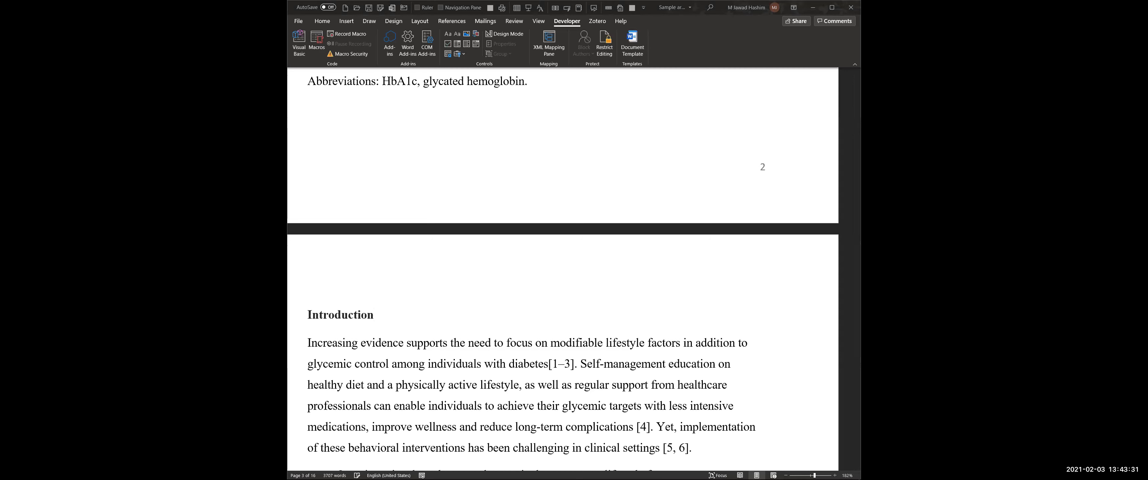
key(alt+Tab)
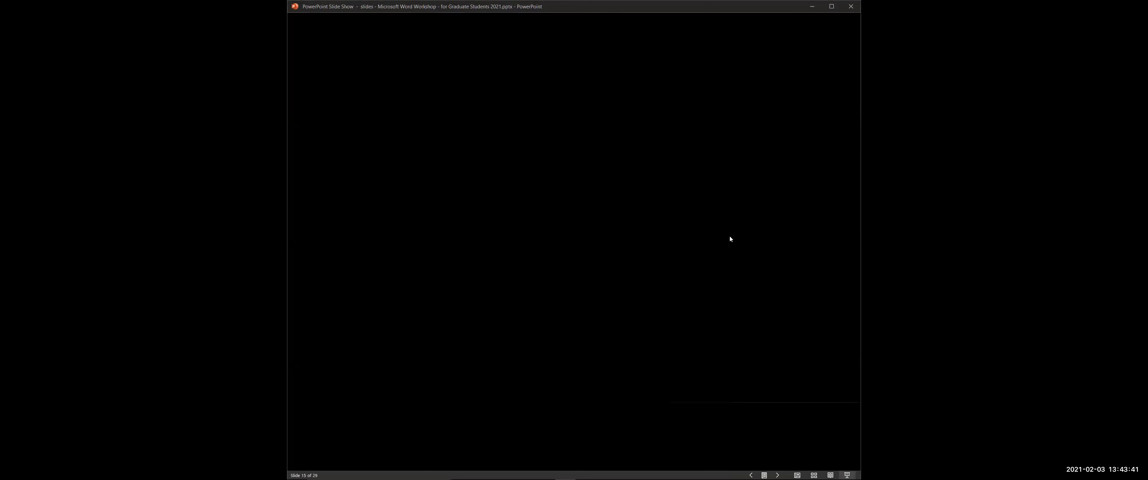
click(778, 475)
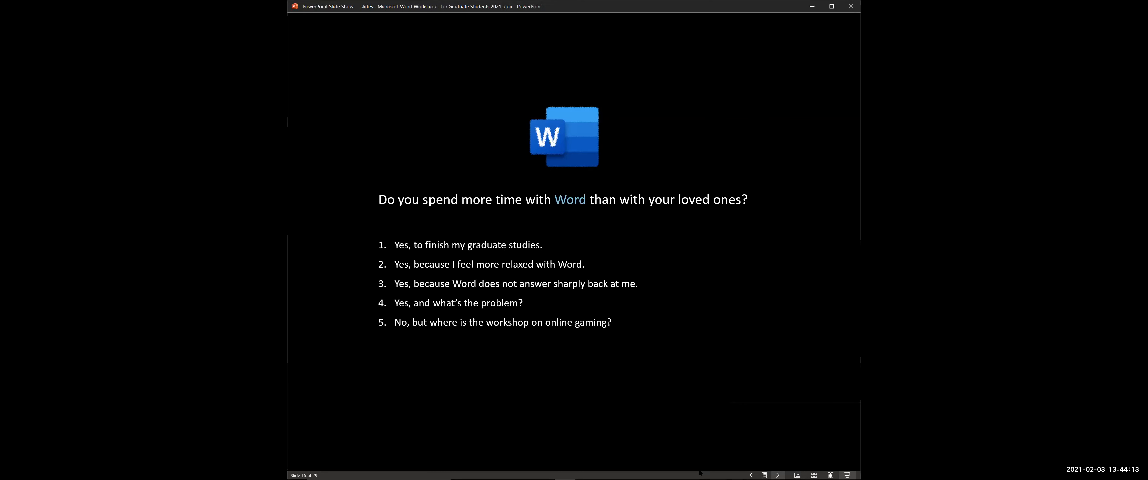
click(777, 476)
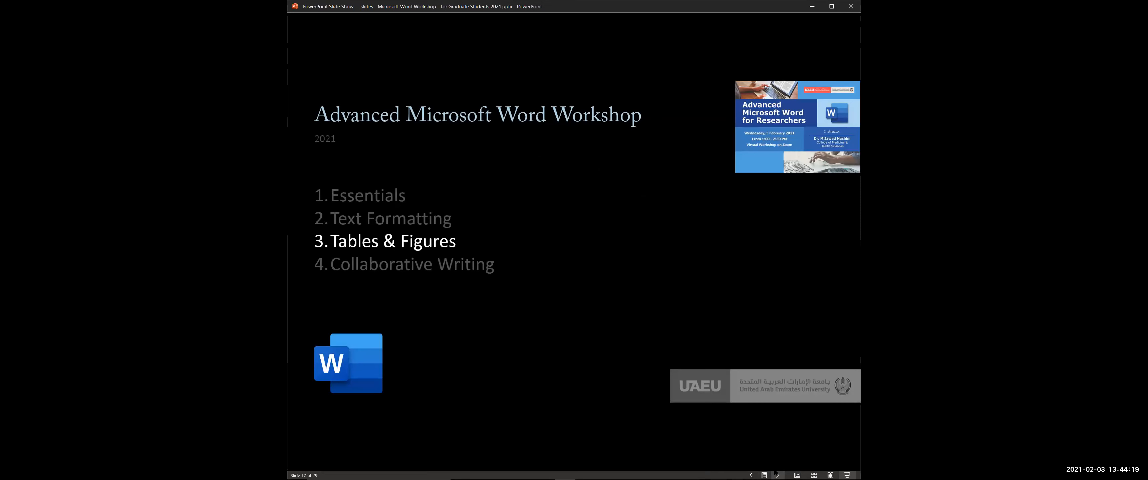
click(777, 475)
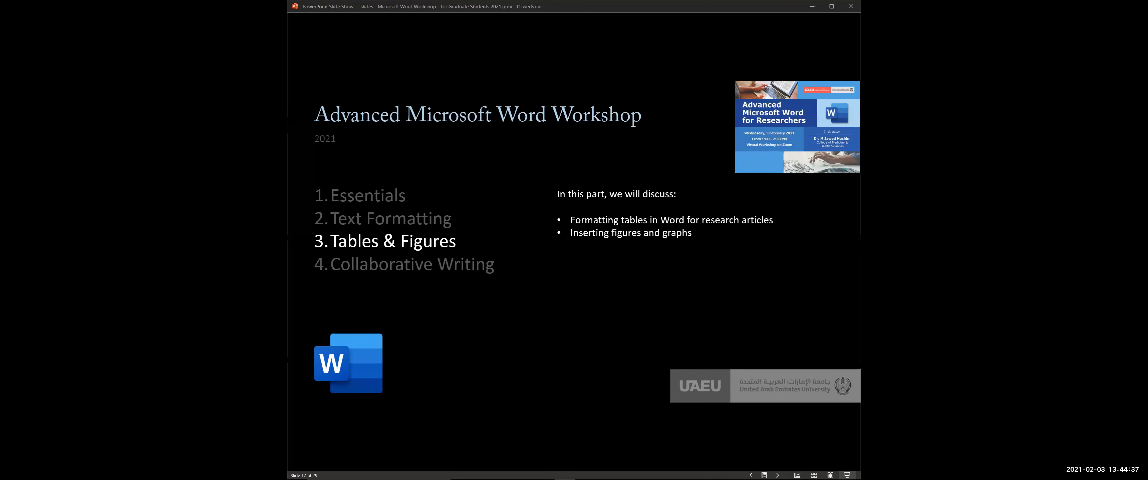
Switch back to the Word manuscript and bring Table 1, Demographic characteristics of study participants, into view
key(alt+Tab)
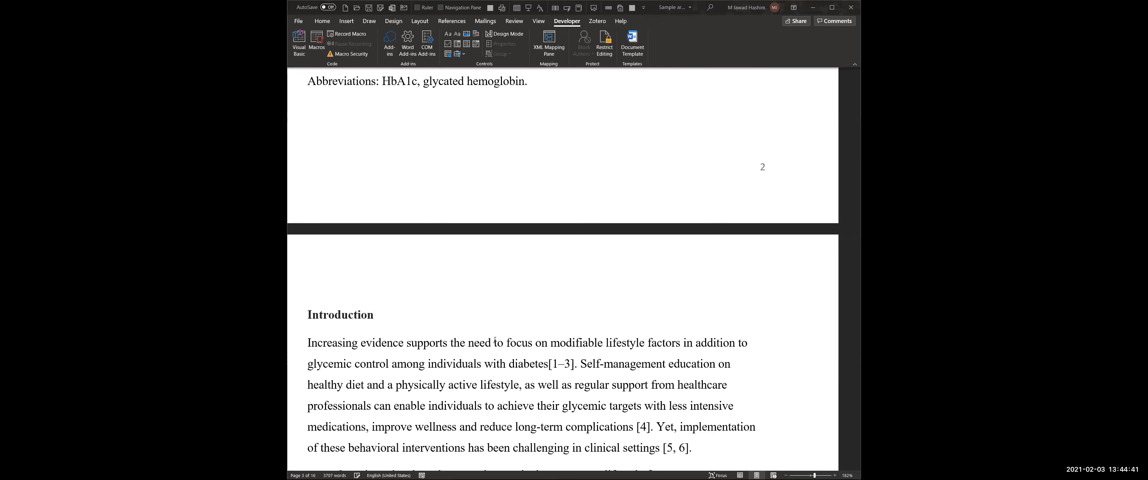
scroll(494, 341, down, 3)
scroll(495, 341, down, 10)
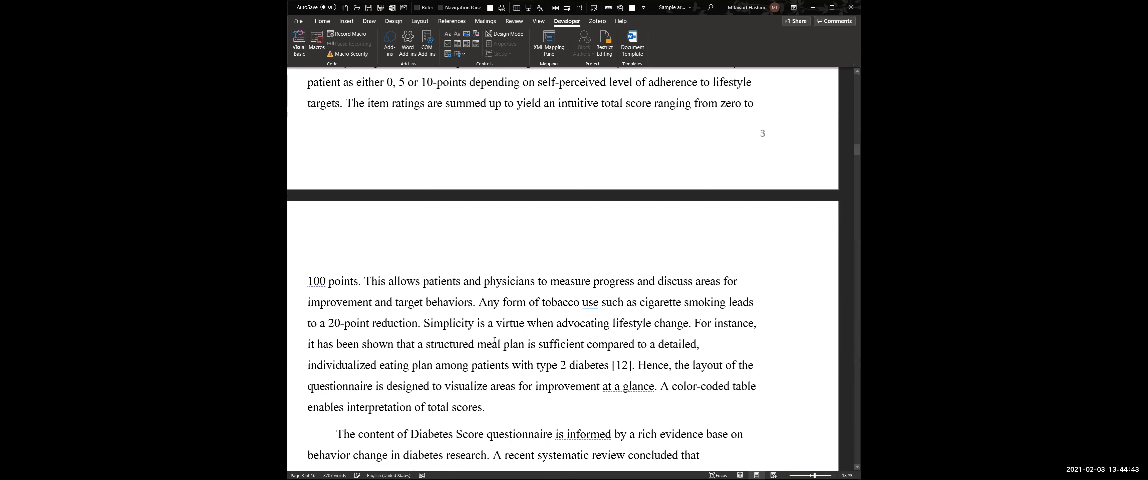
scroll(495, 341, down, 5)
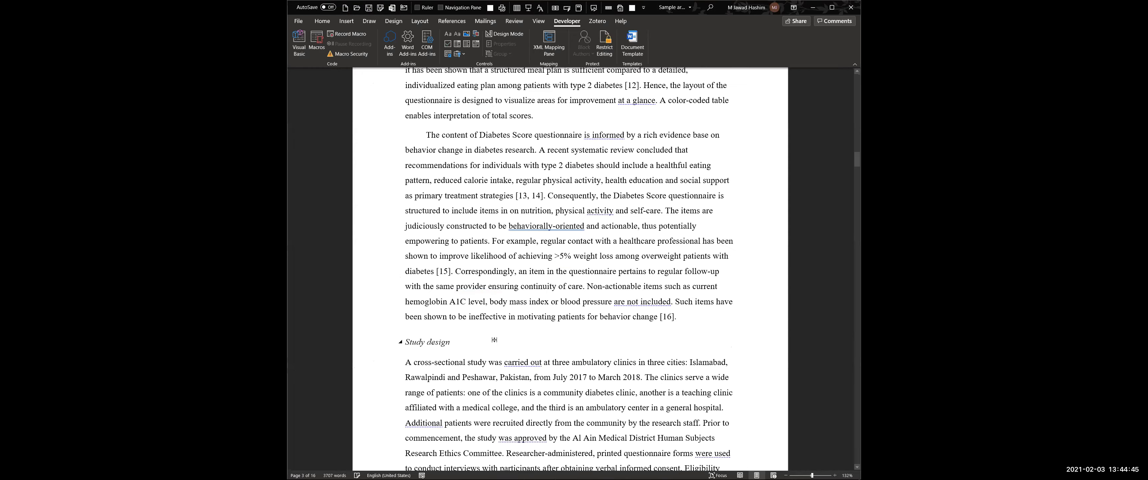
scroll(494, 341, down, 10)
scroll(494, 341, down, 10)
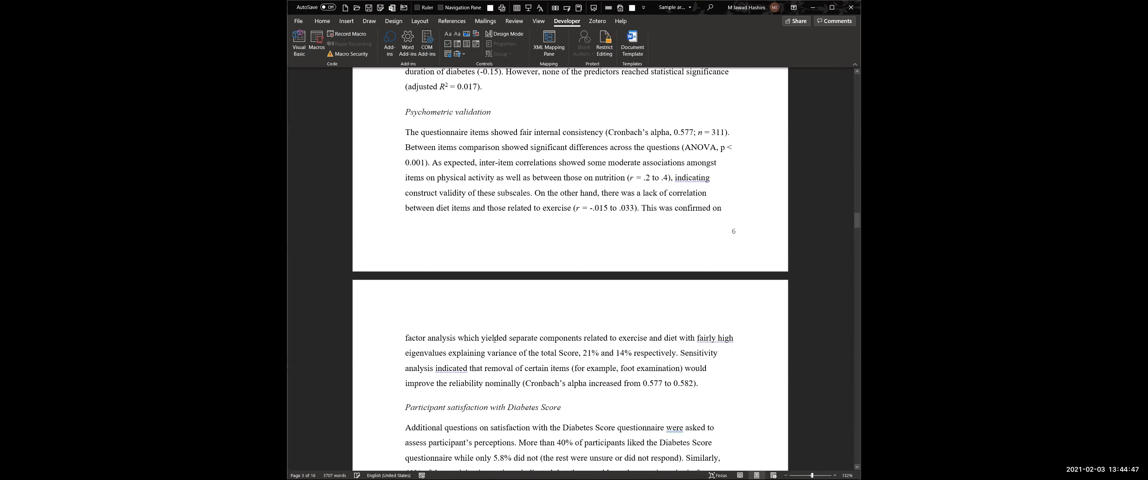
scroll(494, 341, down, 9)
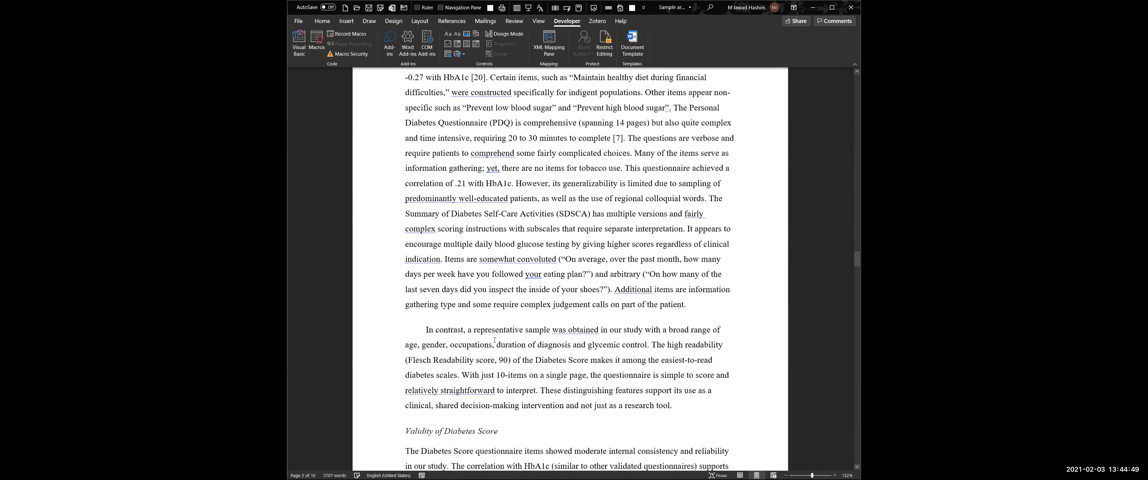
scroll(495, 341, down, 10)
scroll(495, 341, down, 10)
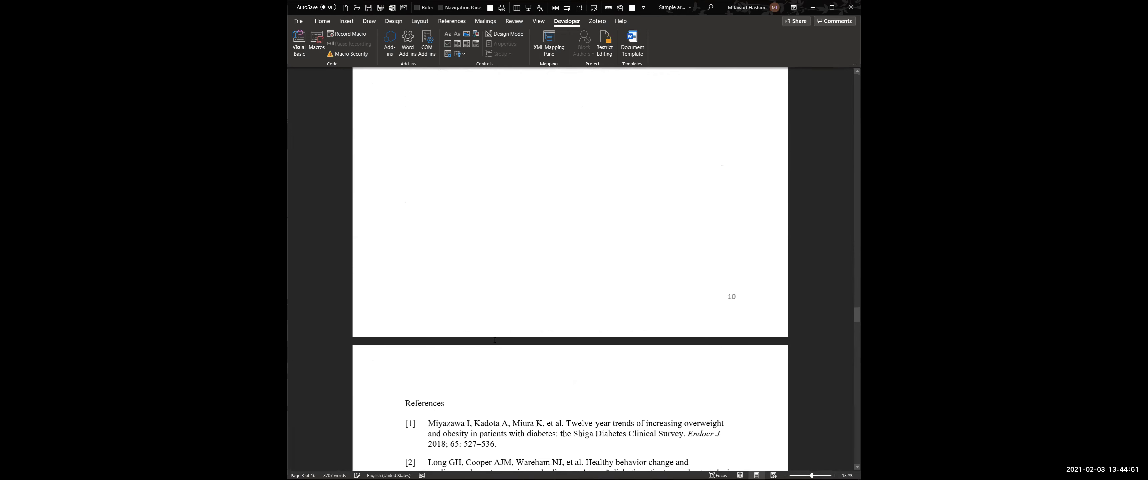
scroll(494, 341, down, 9)
scroll(495, 341, down, 20)
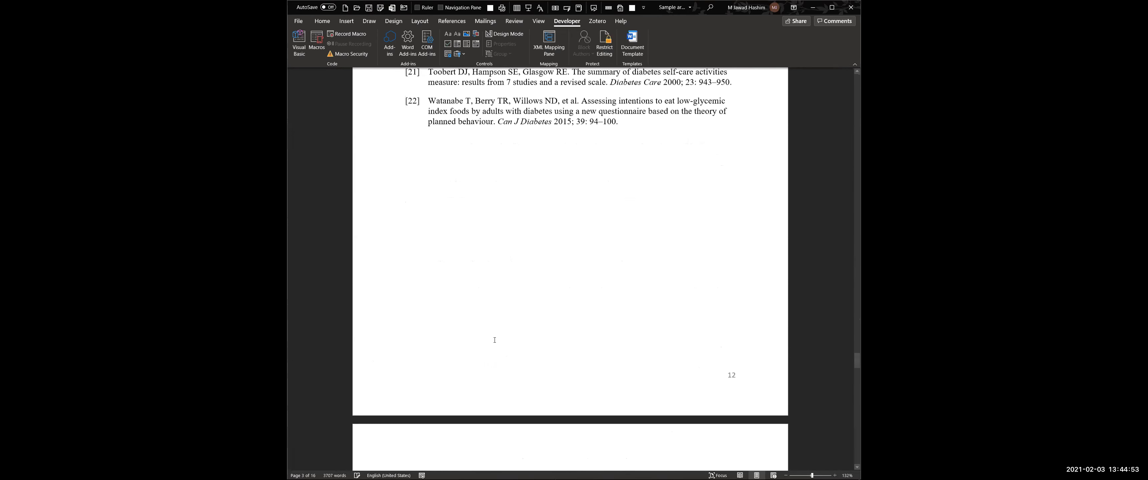
scroll(494, 341, down, 20)
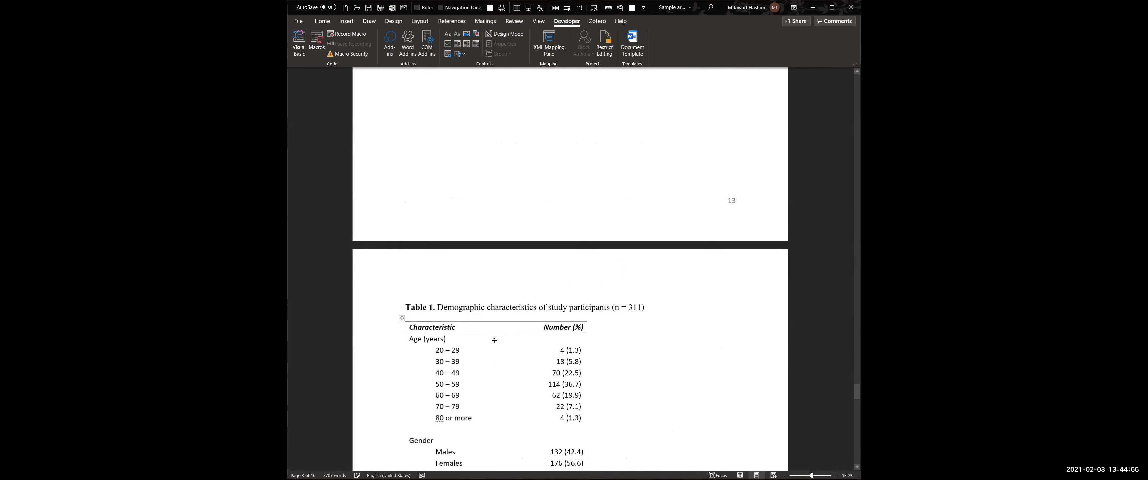
scroll(722, 200, down, 1)
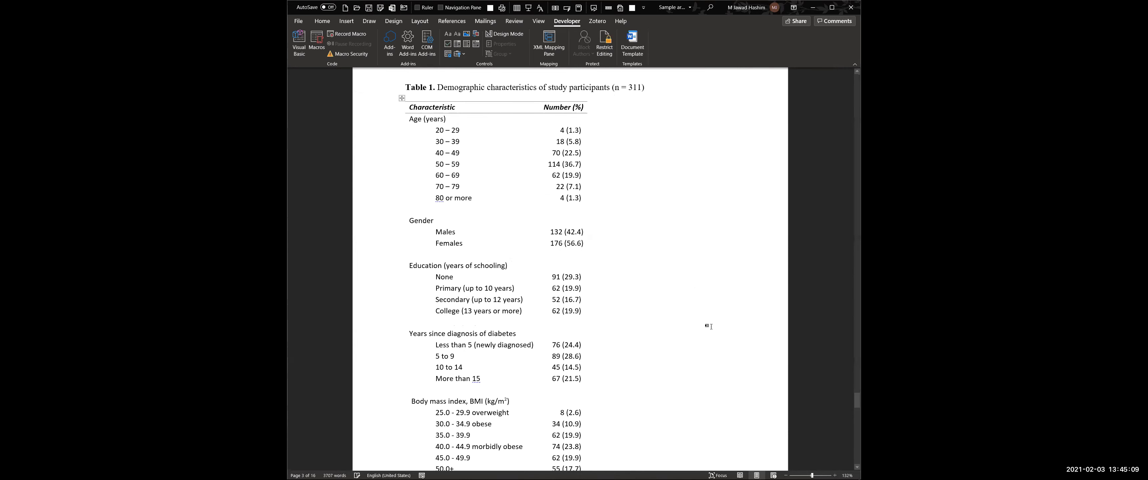
ctrl+scroll(708, 326, down, 2)
ctrl+scroll(551, 159, down, 1)
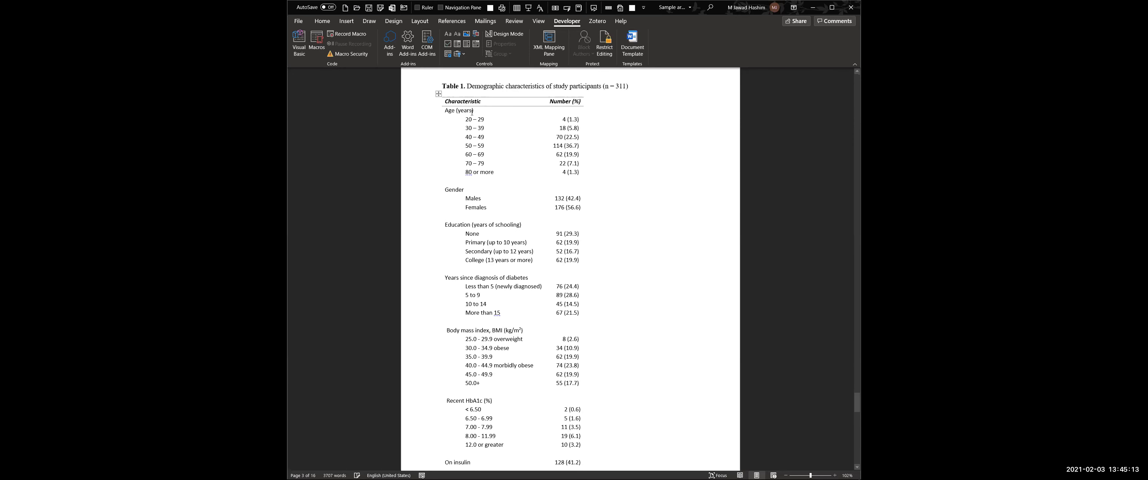
Try the First Column and Banded Columns style options on Table 1 and turn them off again
click(486, 118)
click(651, 21)
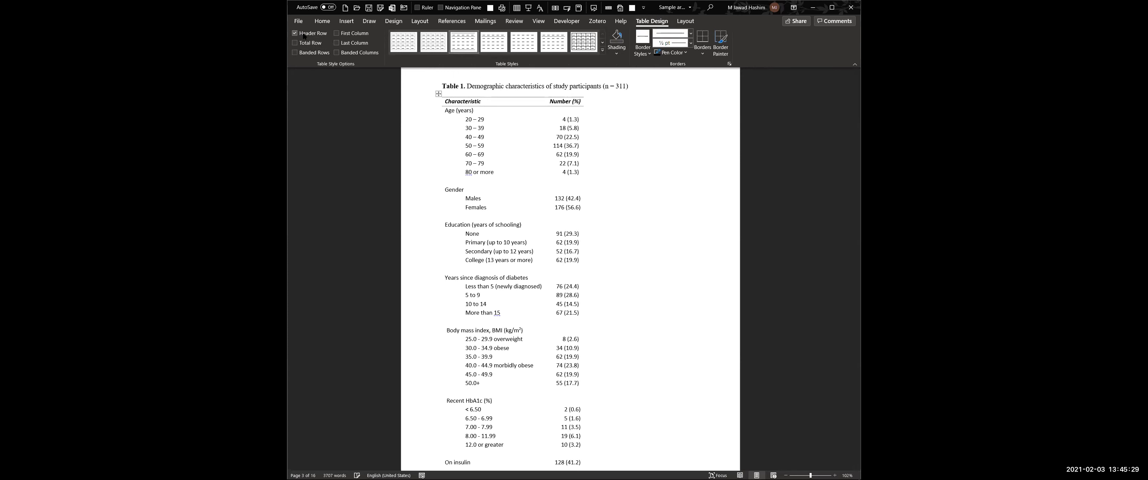
click(348, 34)
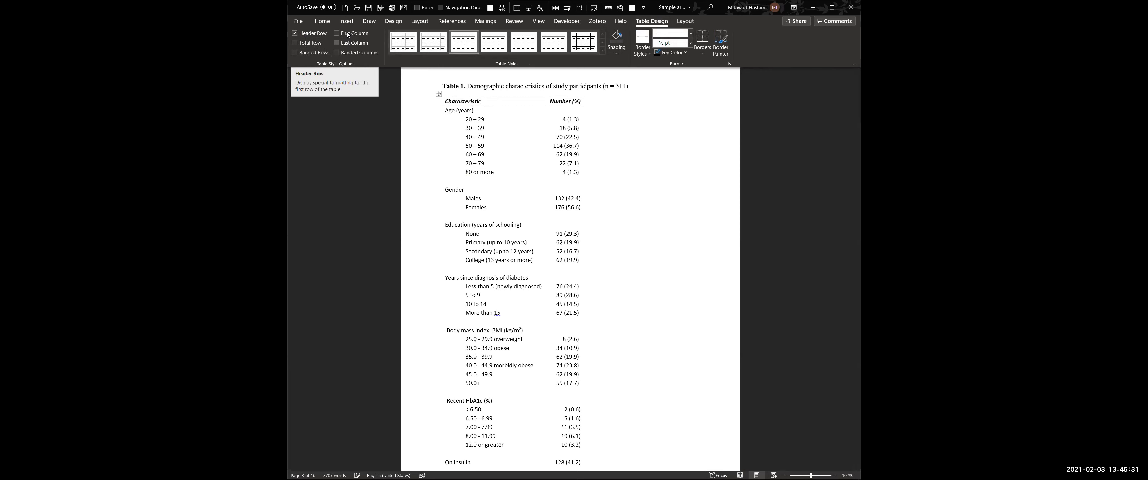
click(346, 35)
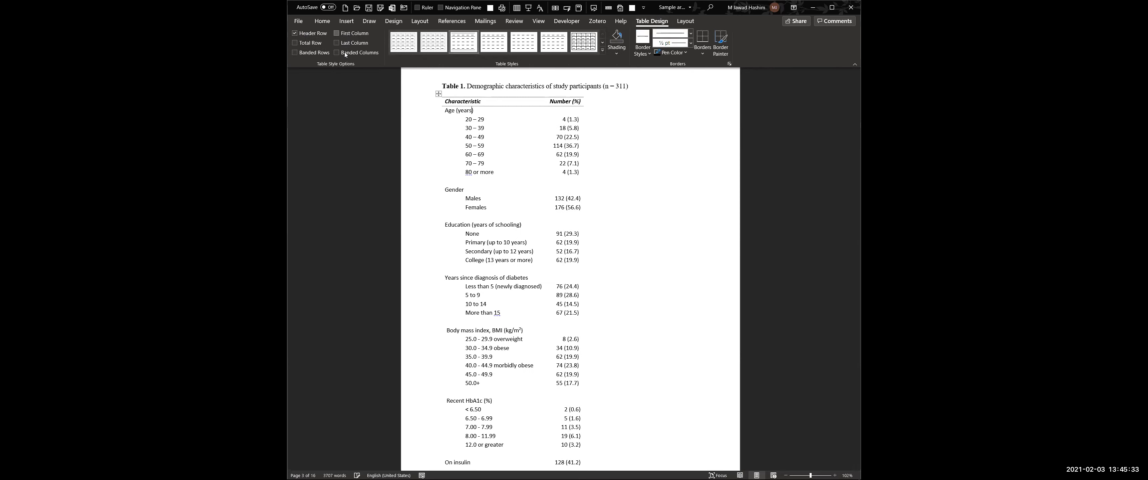
click(345, 54)
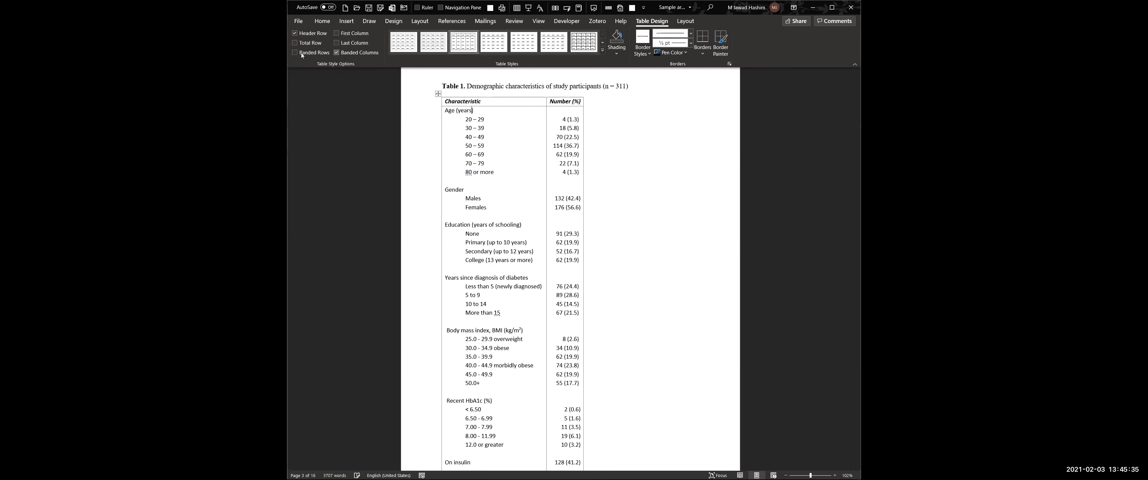
click(301, 53)
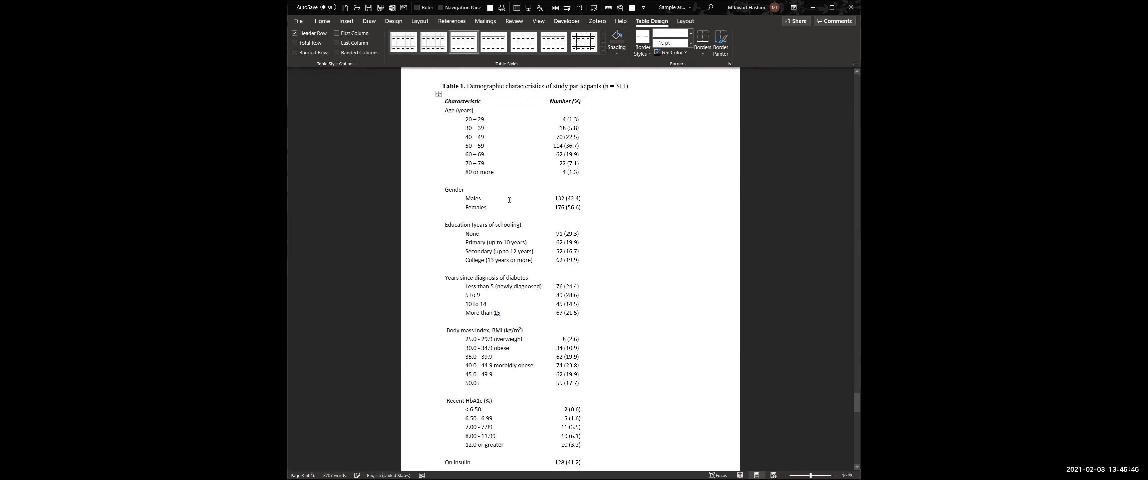
Show the cell gridlines of Table 1, hide them for comparison, and show them again
scroll(540, 51, down, 1)
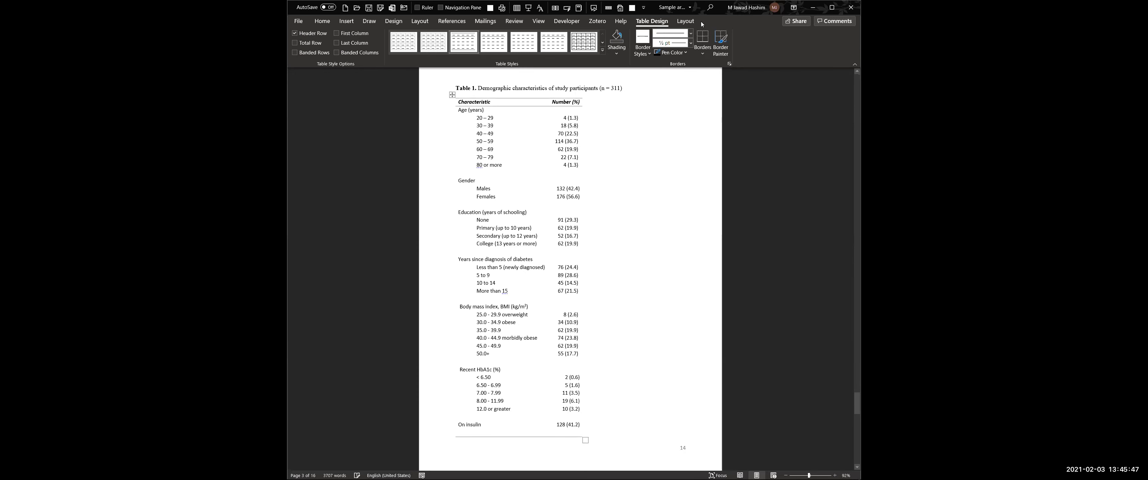
click(685, 21)
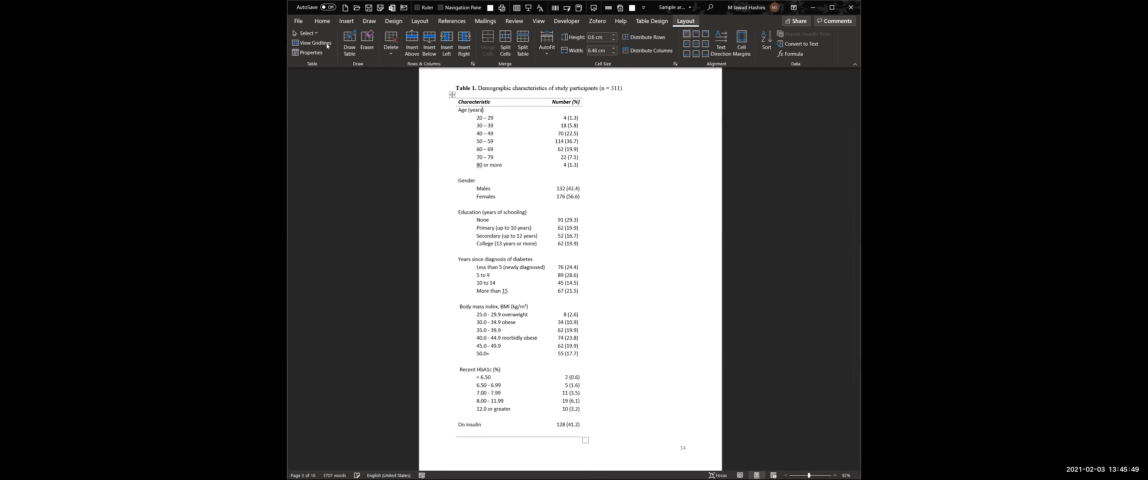
click(314, 43)
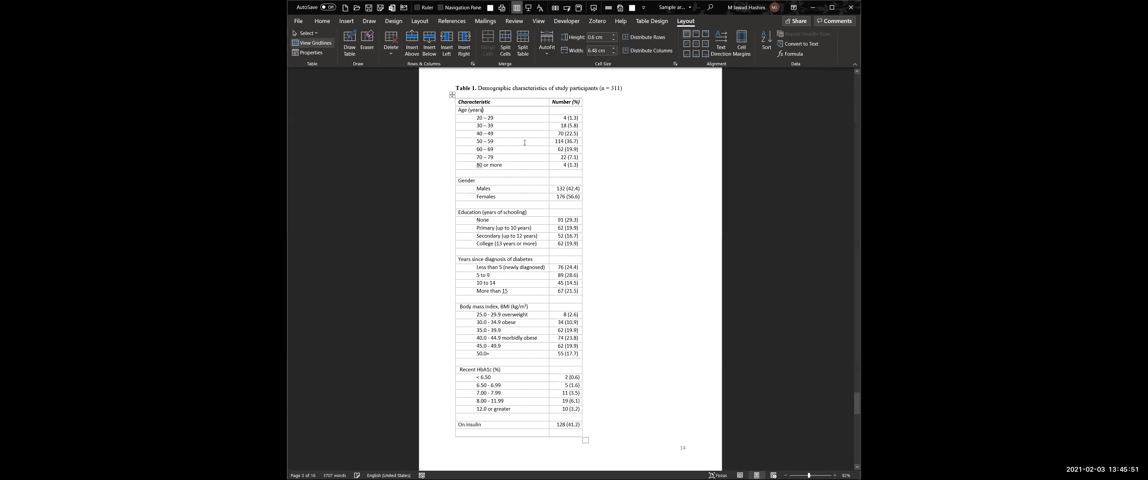
click(322, 43)
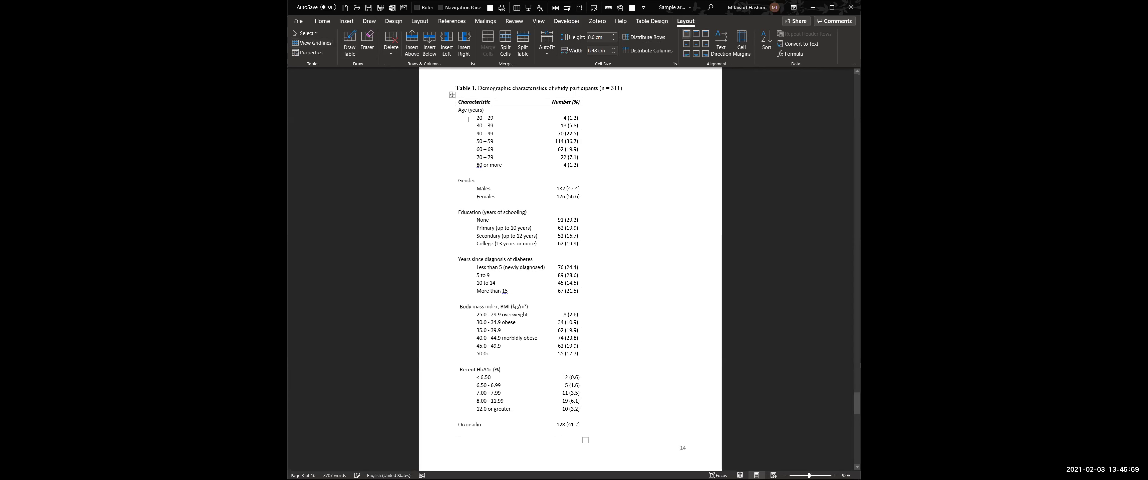
click(350, 41)
click(319, 44)
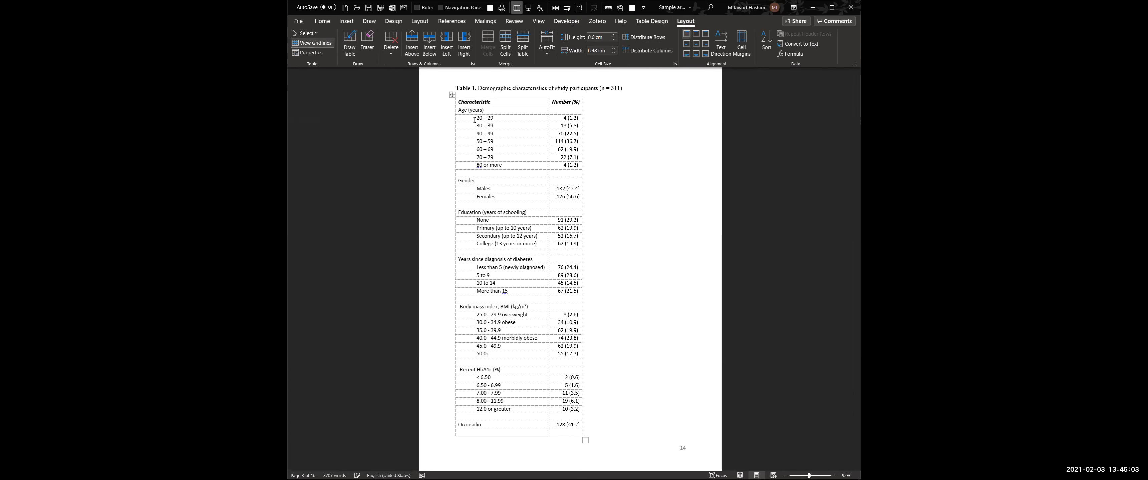
Remove the indent before the 20 – 29 age entry in Table 1 and advance through the cells to the 30 – 39 entry
click(478, 118)
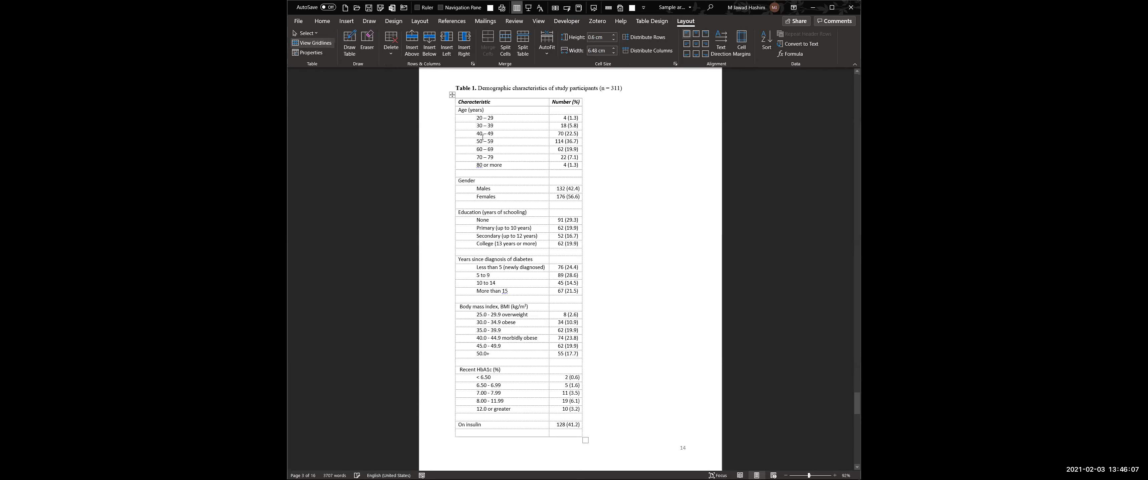
key(BackSpace)
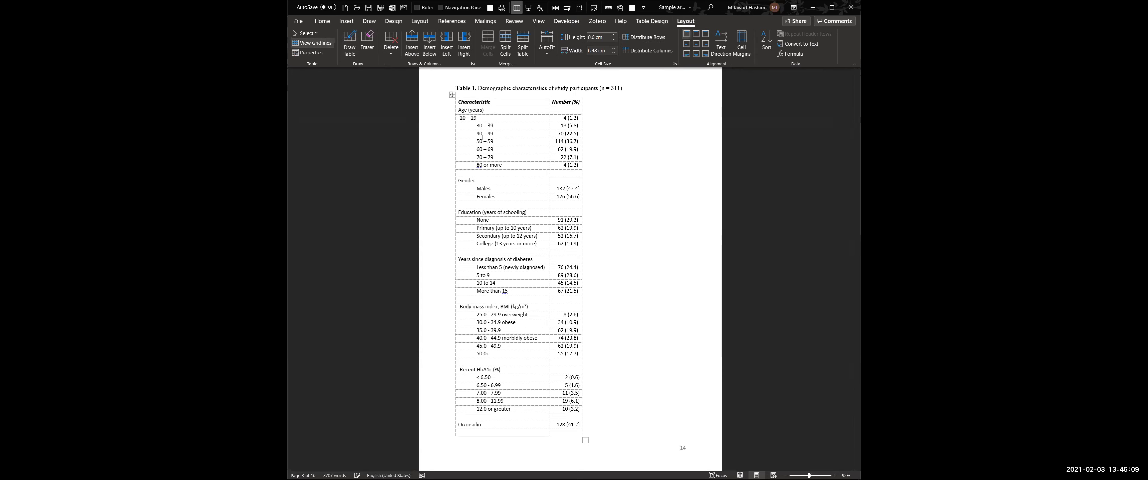
scroll(482, 138, up, 7)
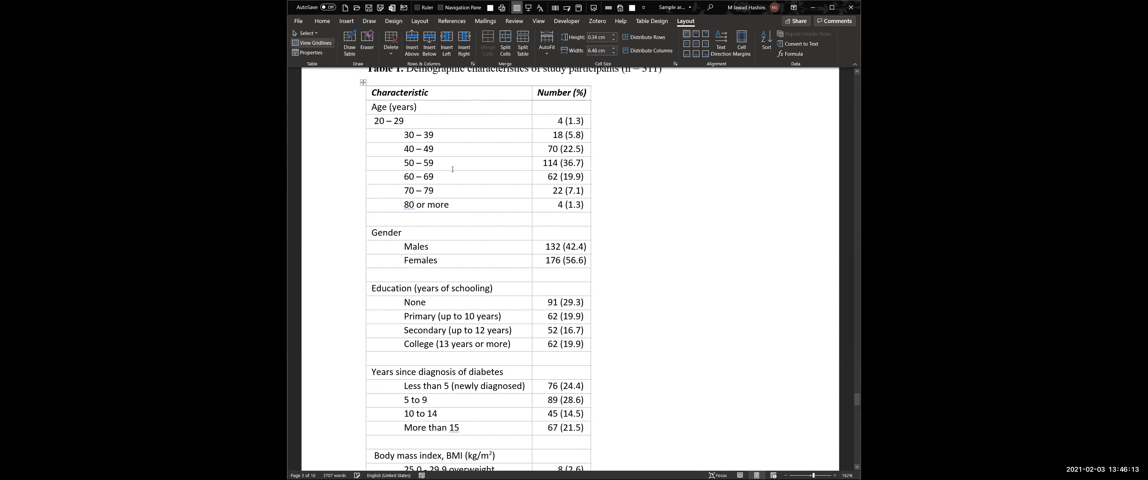
key(Tab)
key(Tab)
key(Tab)
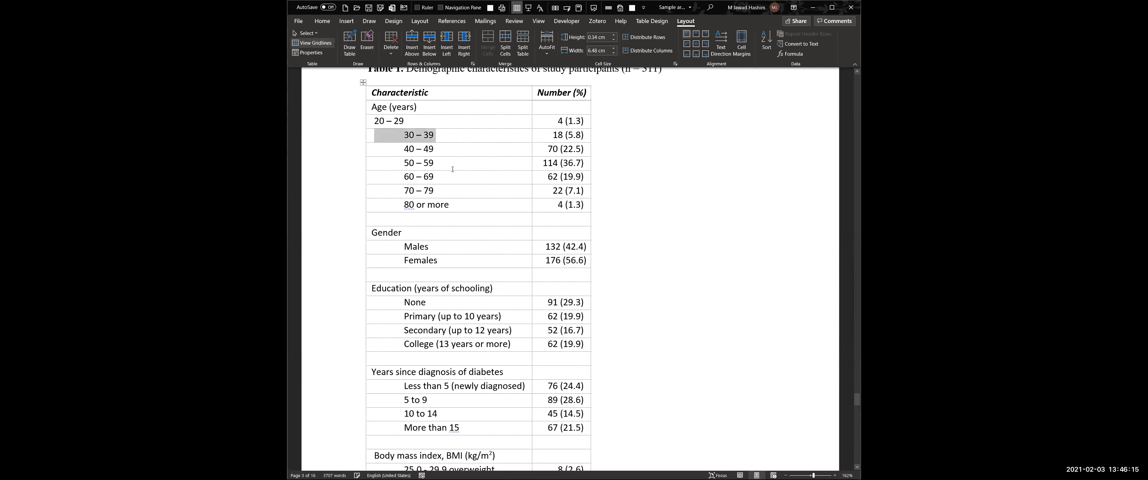
Advance through the Table 1 cells to the 50 – 59 entry, return to 20 – 29 and indent that entry with a tab
key(Tab)
key(Tab)
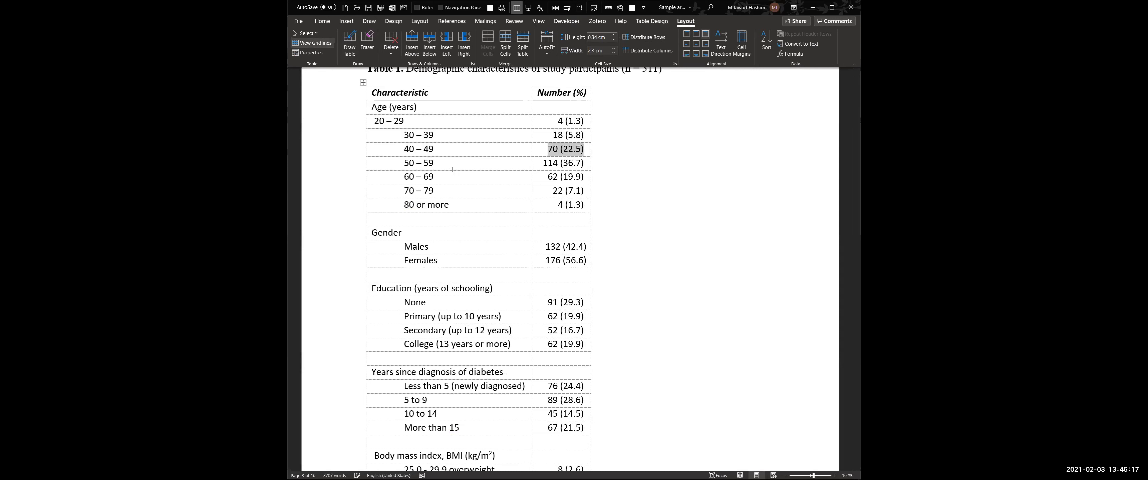
key(Tab)
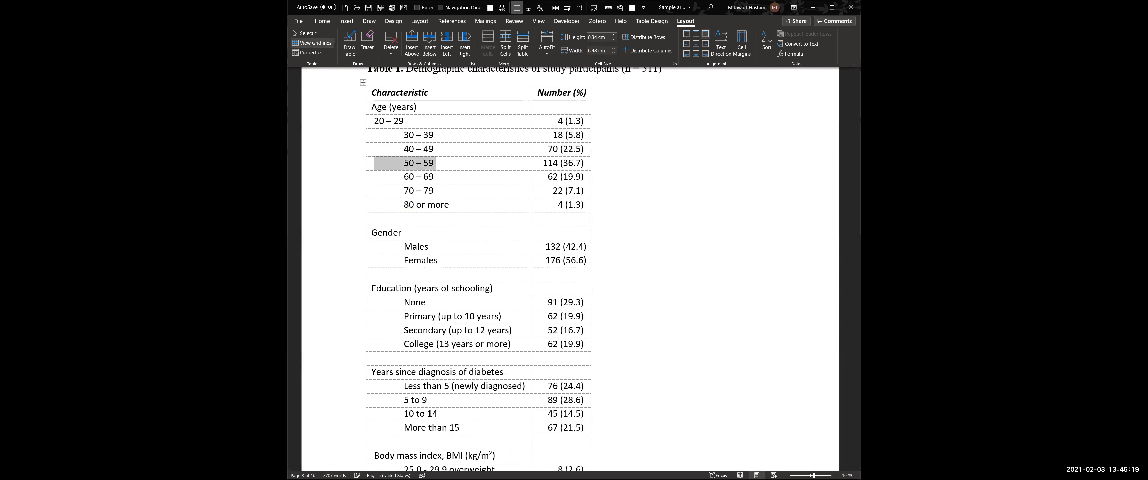
key(Up)
key(Up)
key(Up)
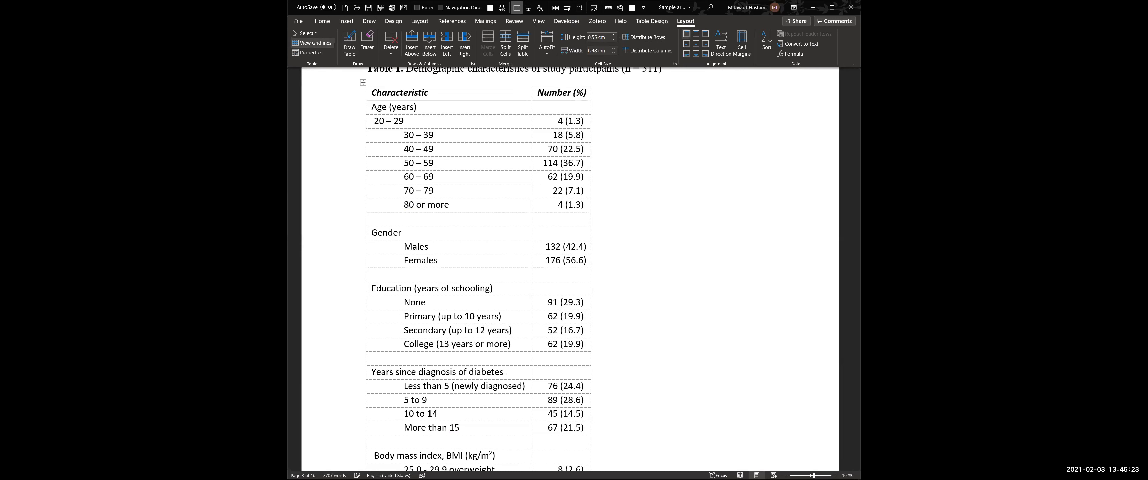
key(ctrl+Tab)
key(Down)
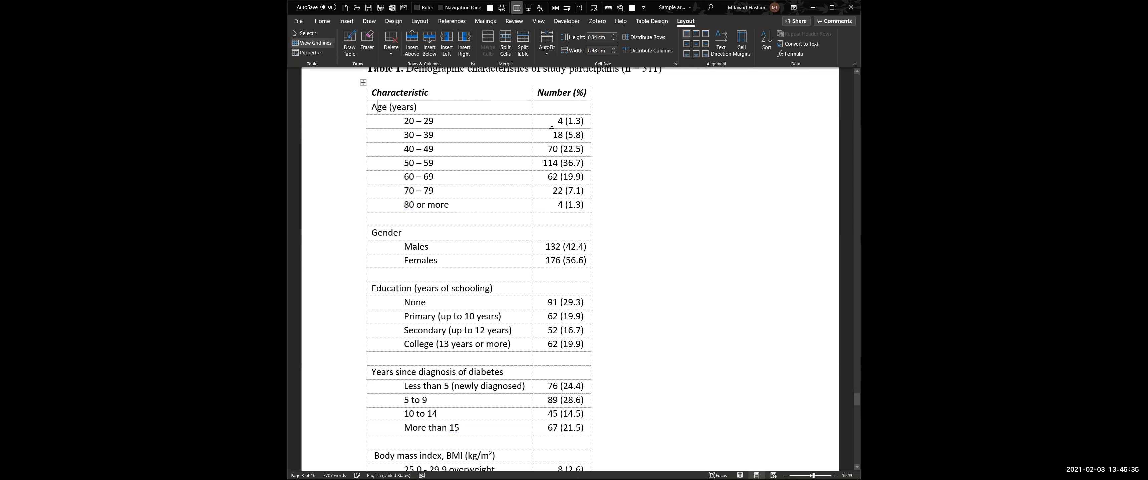
Right-align the Number (%) values of all age groups in Table 1, from 20 – 29 to 80 or more
drag(563, 121, 562, 205)
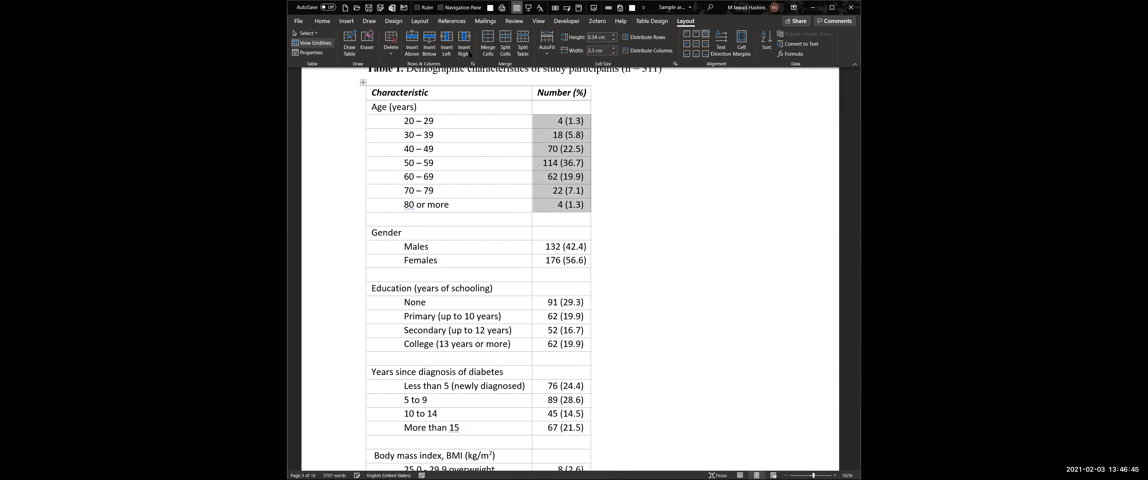
click(322, 21)
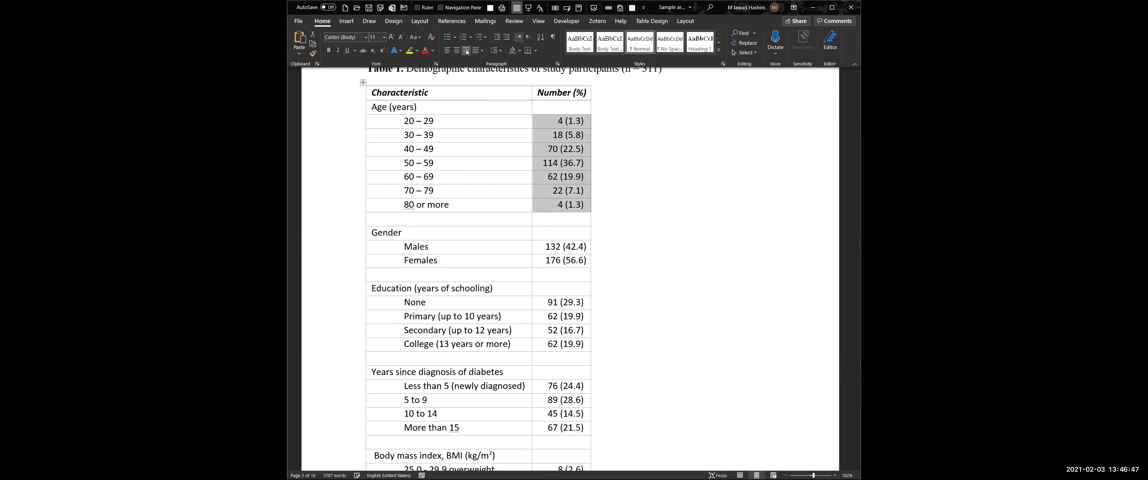
click(467, 52)
click(476, 268)
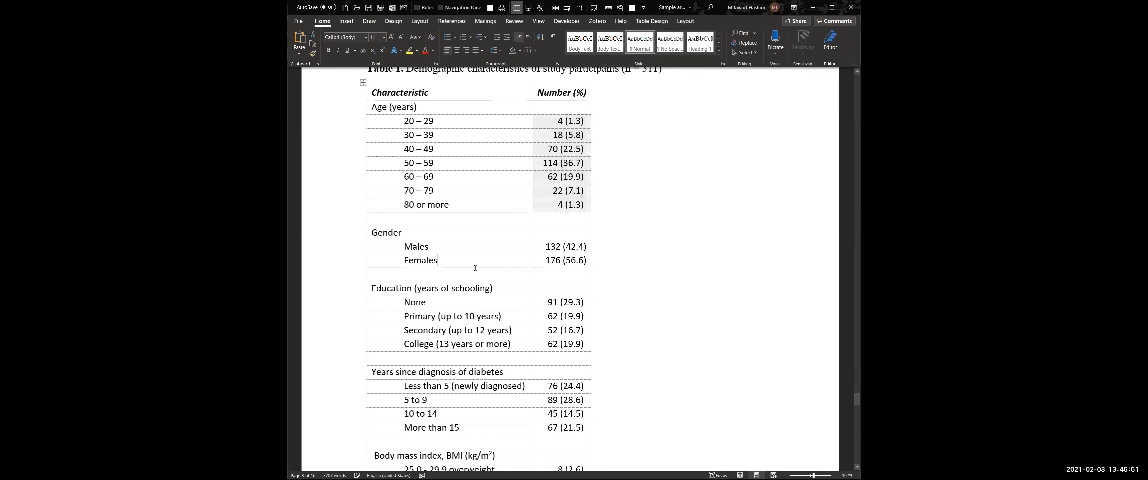
Look over the whole layout of Table 1, from its caption down to the On insulin row
scroll(476, 268, down, 2)
scroll(513, 9, down, 1)
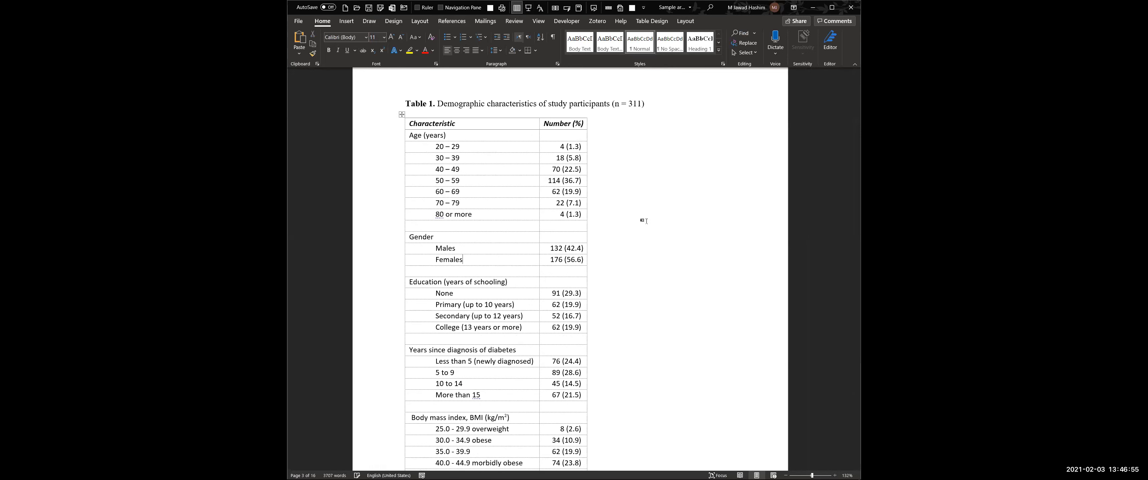
scroll(646, 221, down, 4)
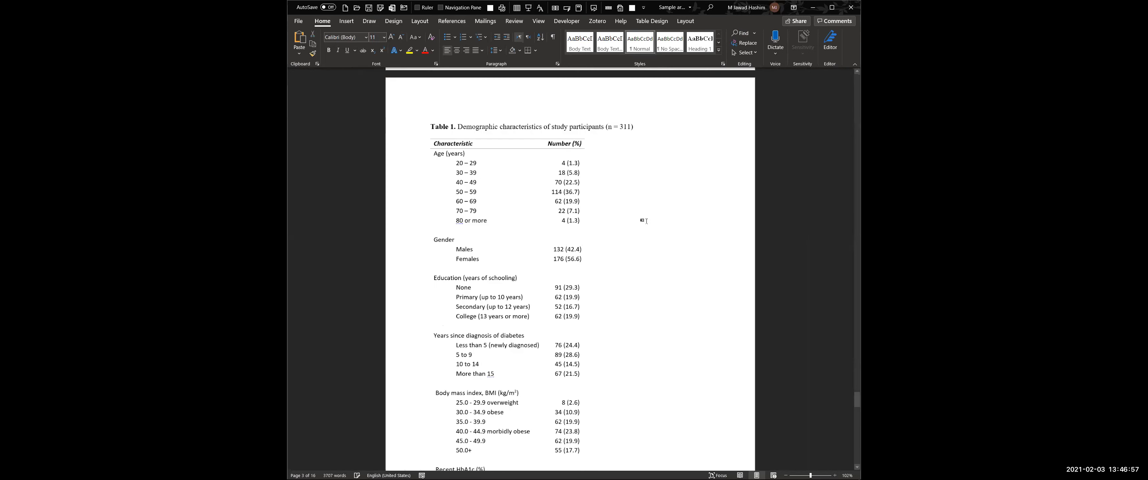
scroll(645, 221, down, 3)
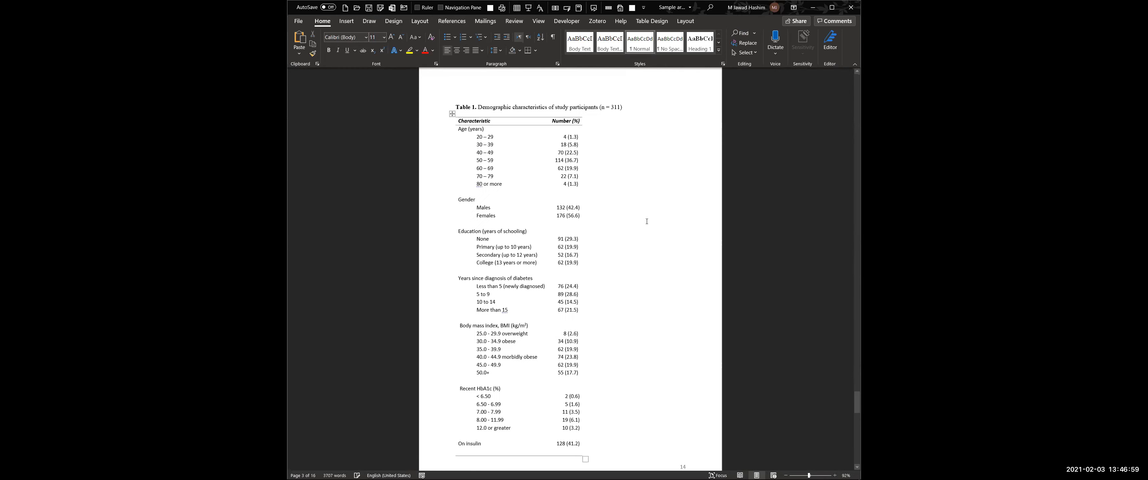
scroll(646, 222, down, 1)
scroll(646, 221, down, 2)
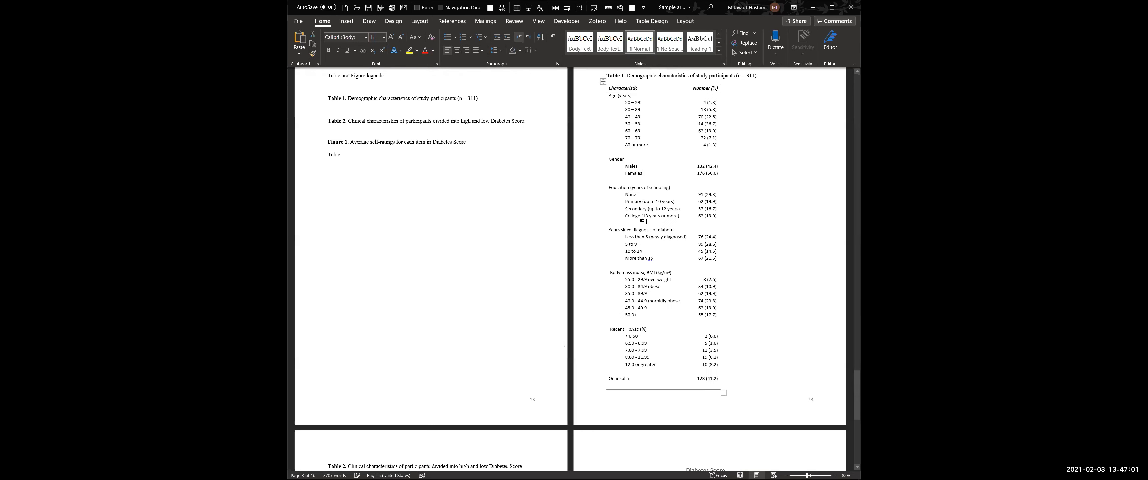
scroll(646, 222, up, 1)
scroll(646, 221, up, 2)
scroll(645, 221, up, 1)
scroll(645, 221, down, 2)
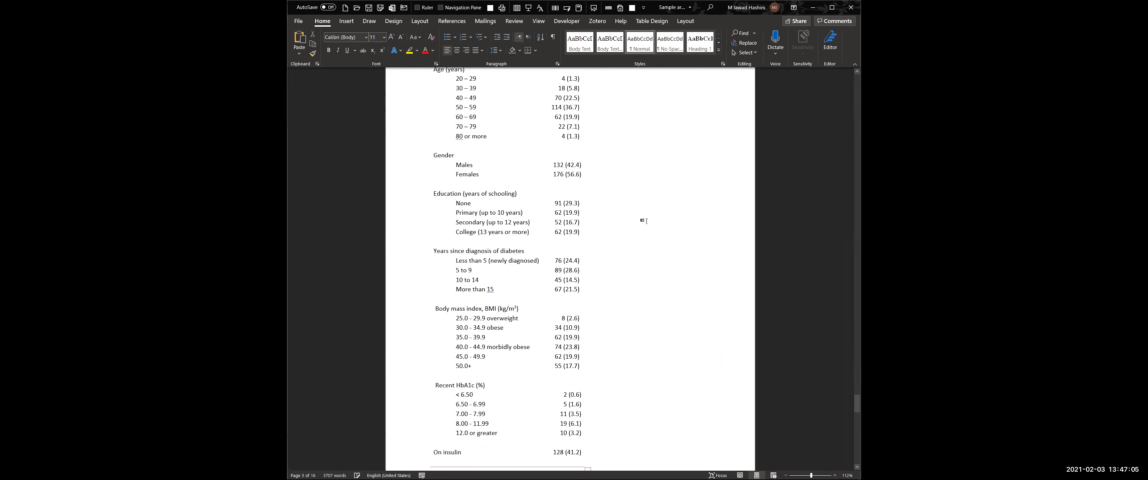
scroll(644, 222, up, 1)
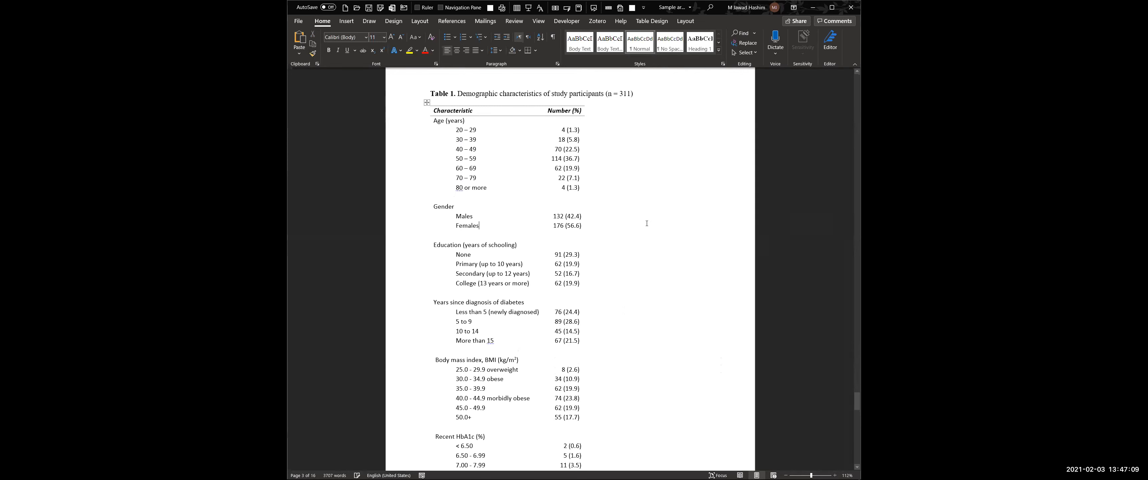
Move the Figure 1 caption onto the page after Table 2, and select the asterisk that starts the Table 2 footnote
scroll(647, 224, down, 8)
scroll(601, 215, down, 1)
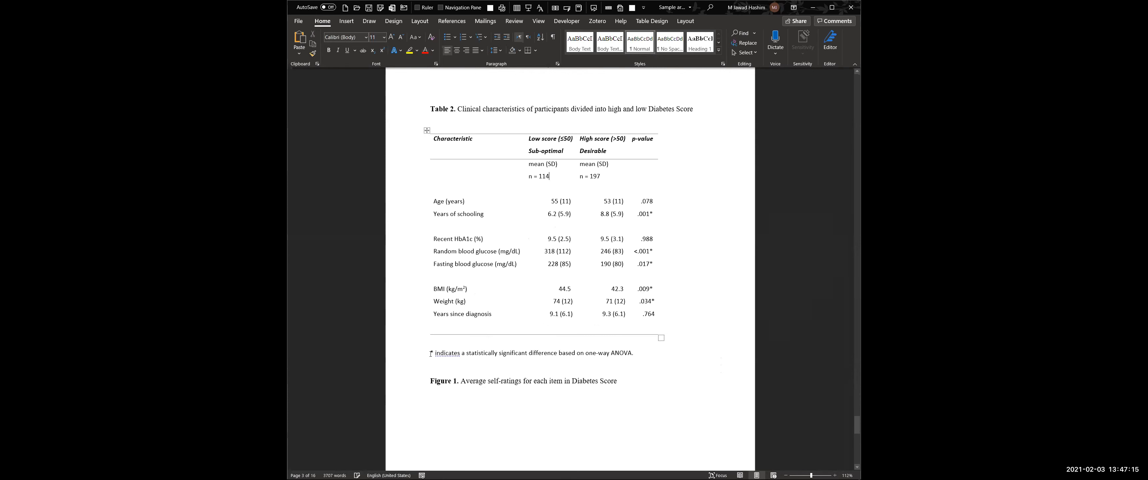
click(454, 380)
scroll(450, 399, down, 6)
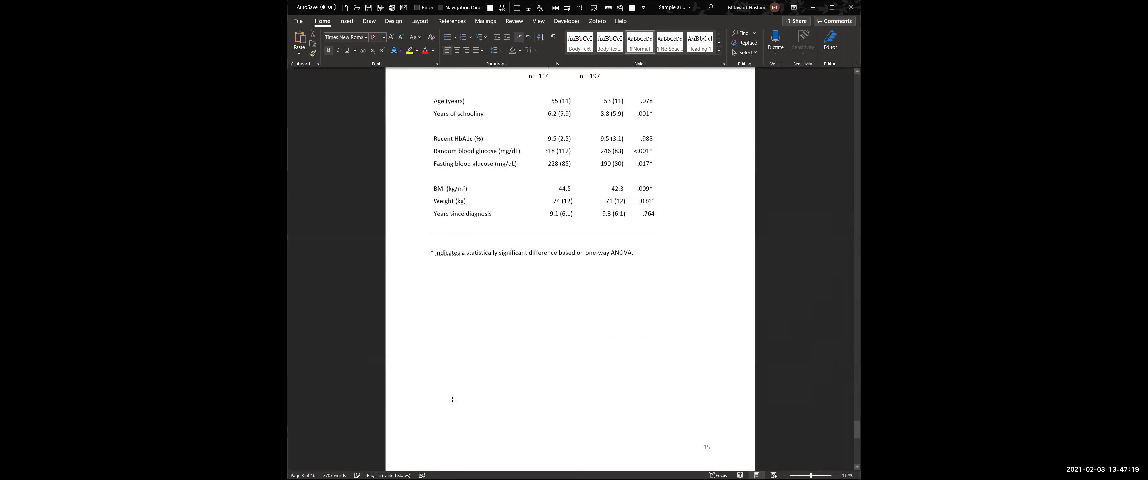
scroll(448, 424, up, 8)
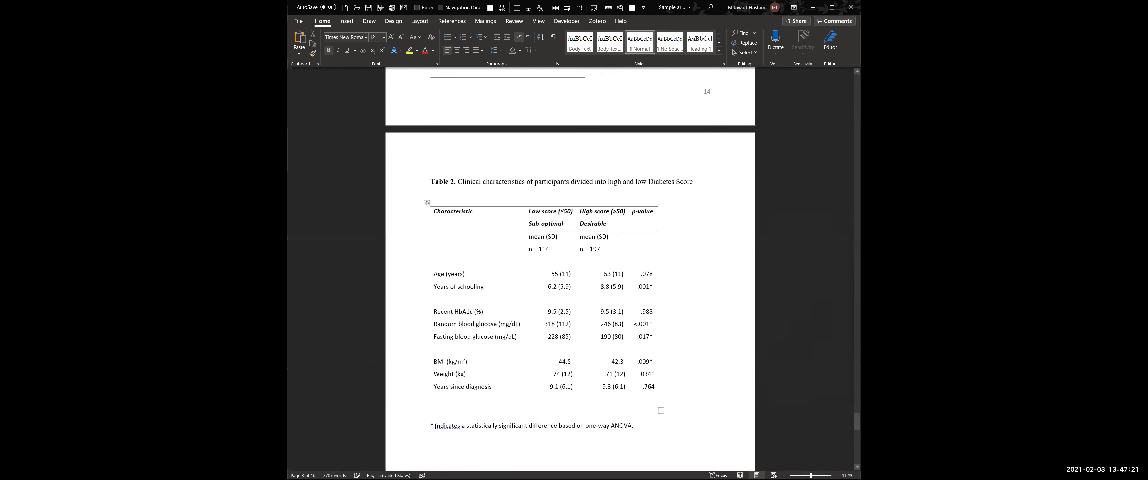
click(434, 425)
key(shift+Right)
Make the two header rows of Table 2 italic without bold
click(427, 213)
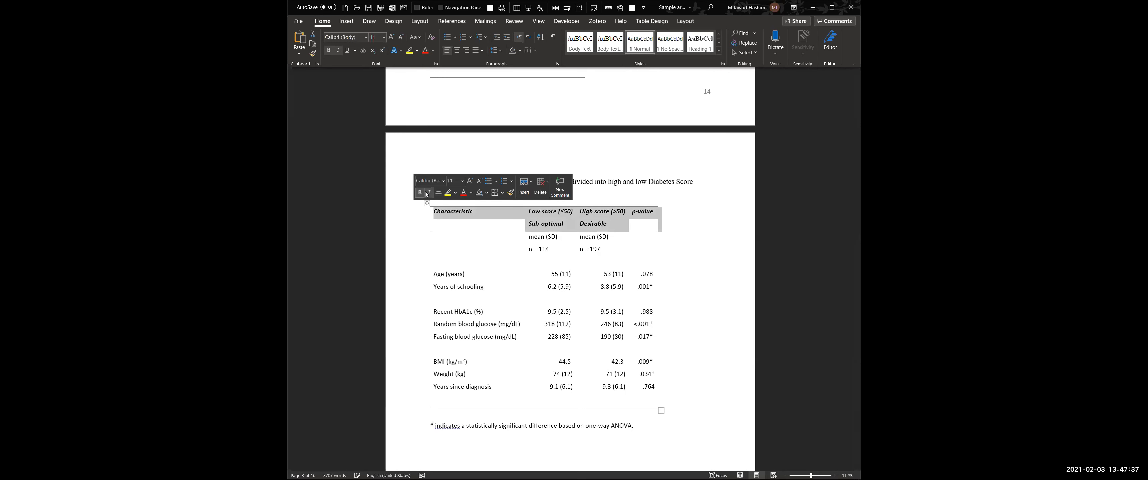
click(419, 194)
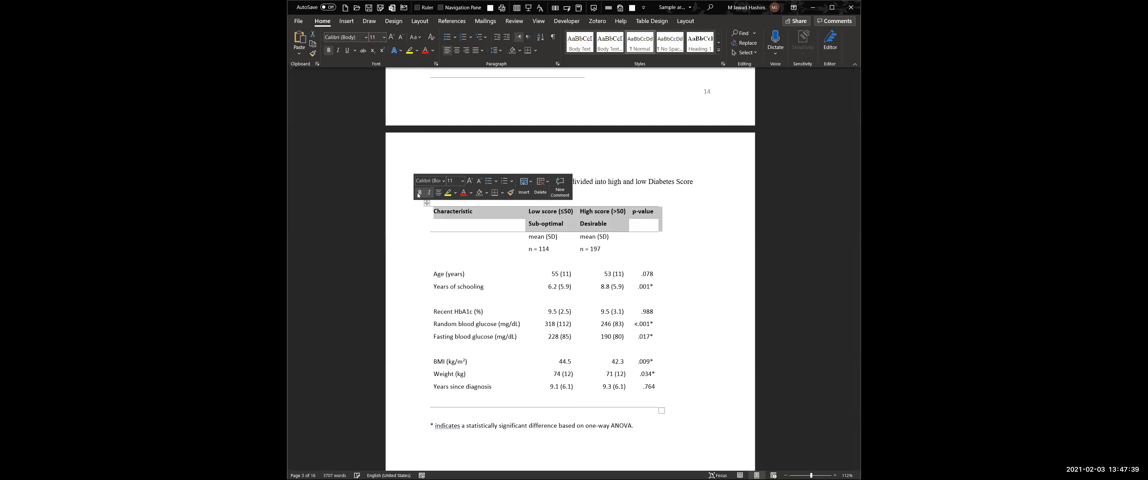
key(ctrl+b)
key(ctrl+i)
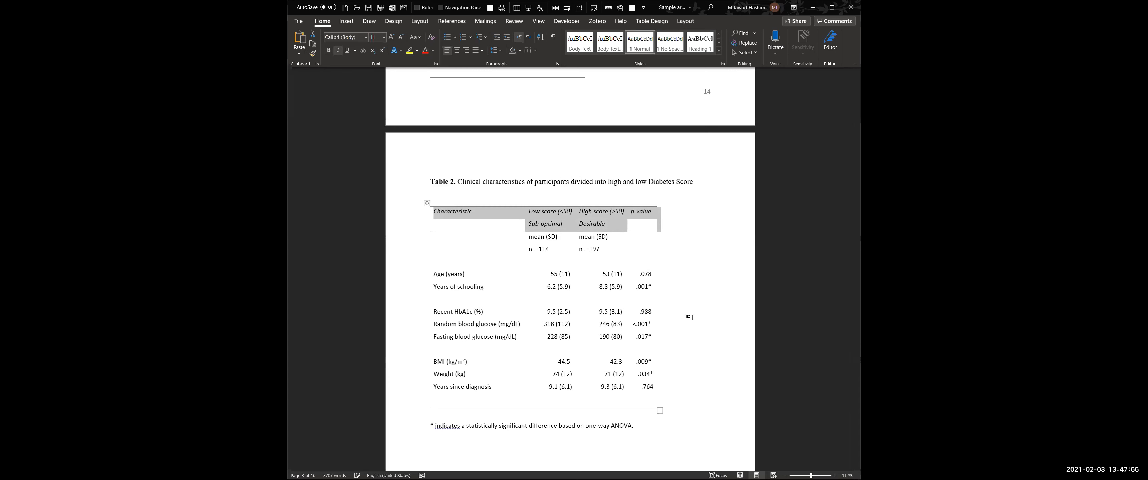
click(657, 393)
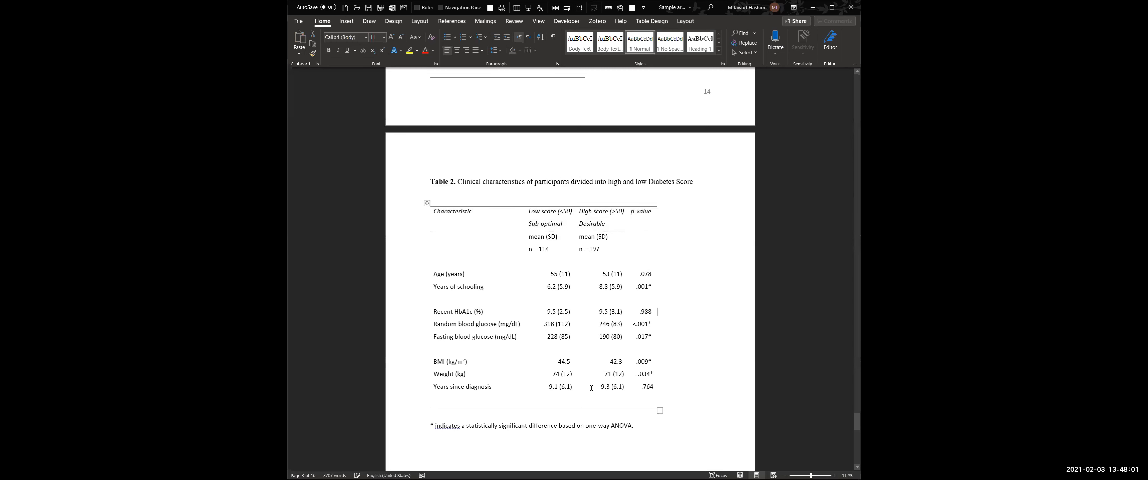
Inspect the Figure 1 Diabetes Score chart by selecting its bars and plot area
scroll(591, 388, up, 4)
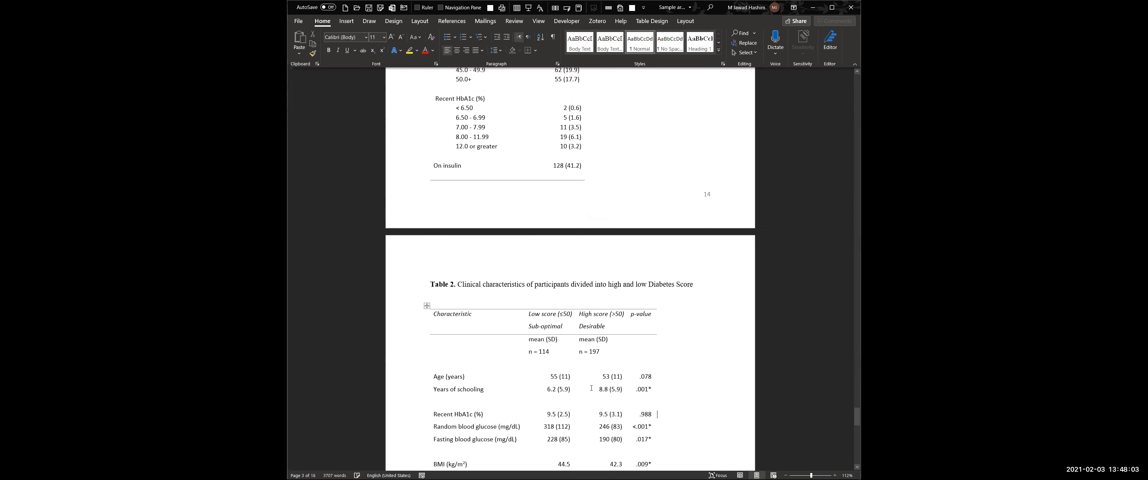
scroll(591, 388, down, 4)
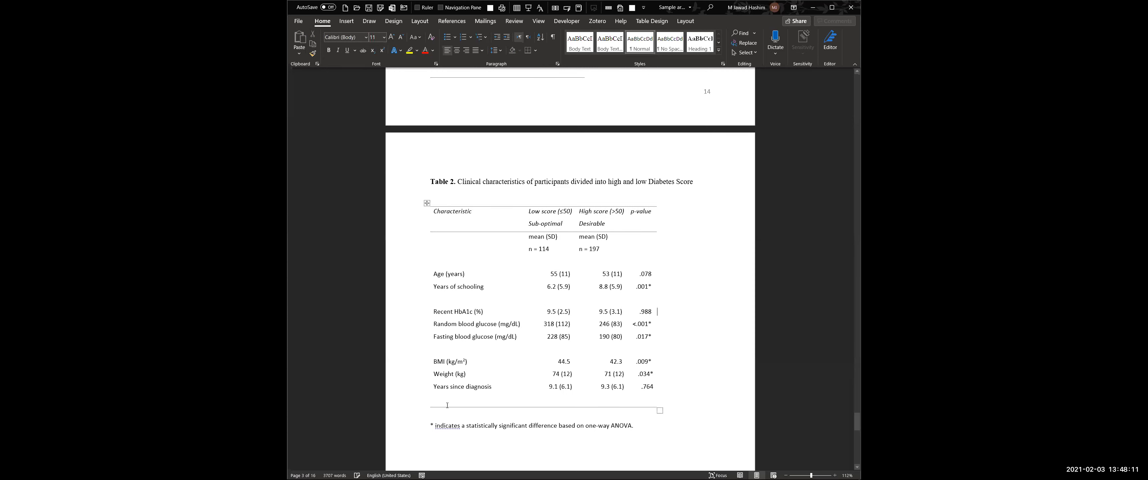
scroll(447, 405, up, 6)
scroll(446, 406, down, 12)
scroll(447, 405, down, 10)
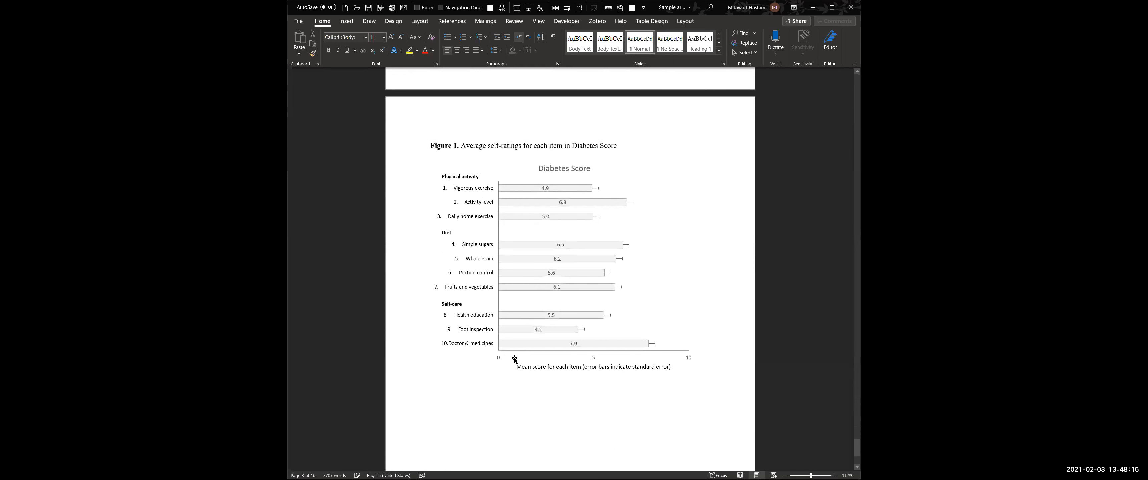
click(485, 378)
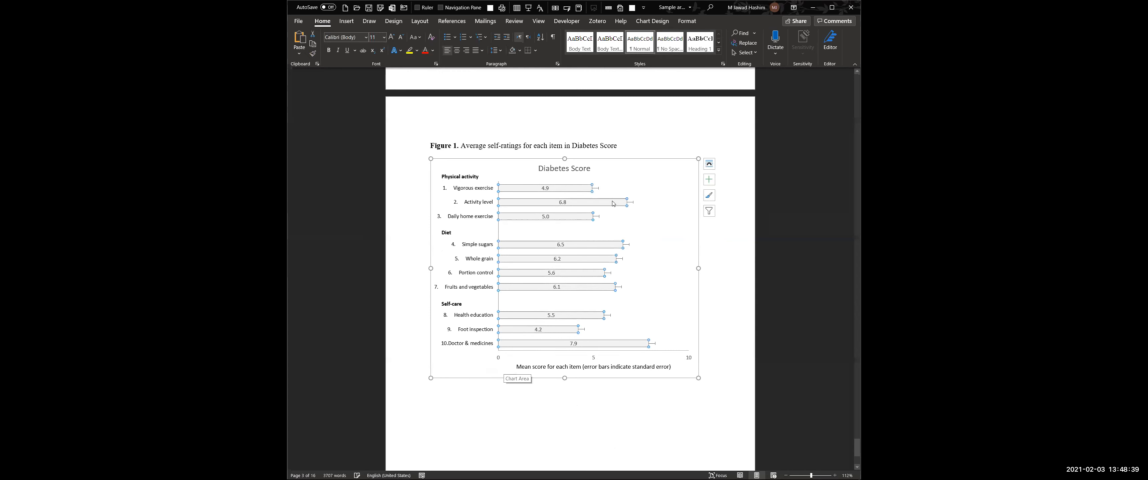
click(533, 358)
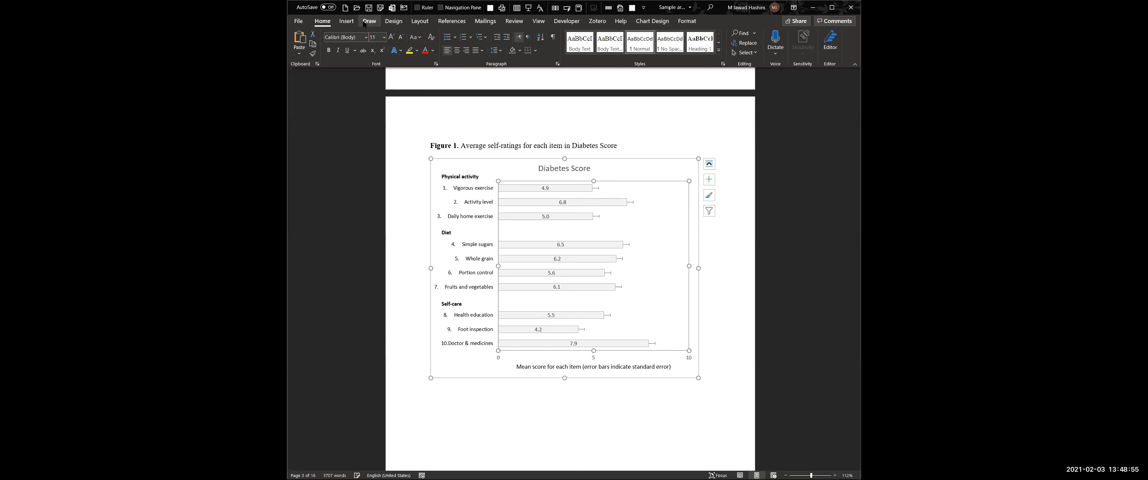
Preview the Column, Bar and Pie chart types for the Figure 1 chart and cancel the change
click(346, 21)
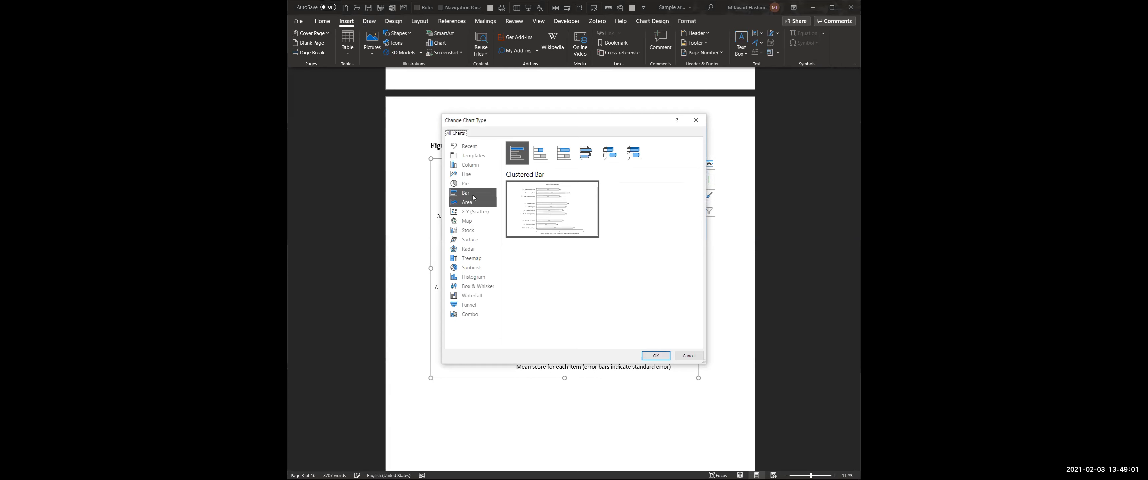
click(473, 166)
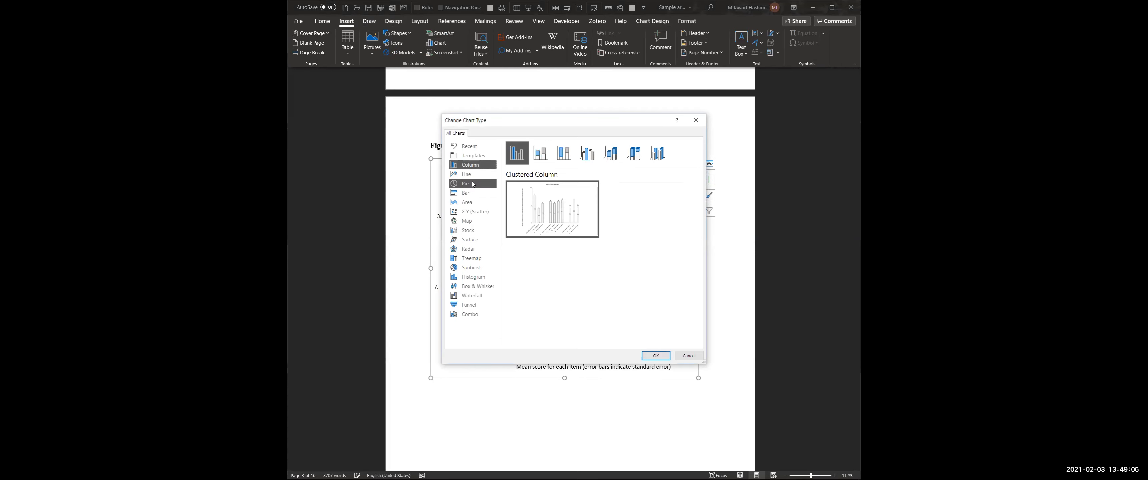
click(469, 193)
click(473, 184)
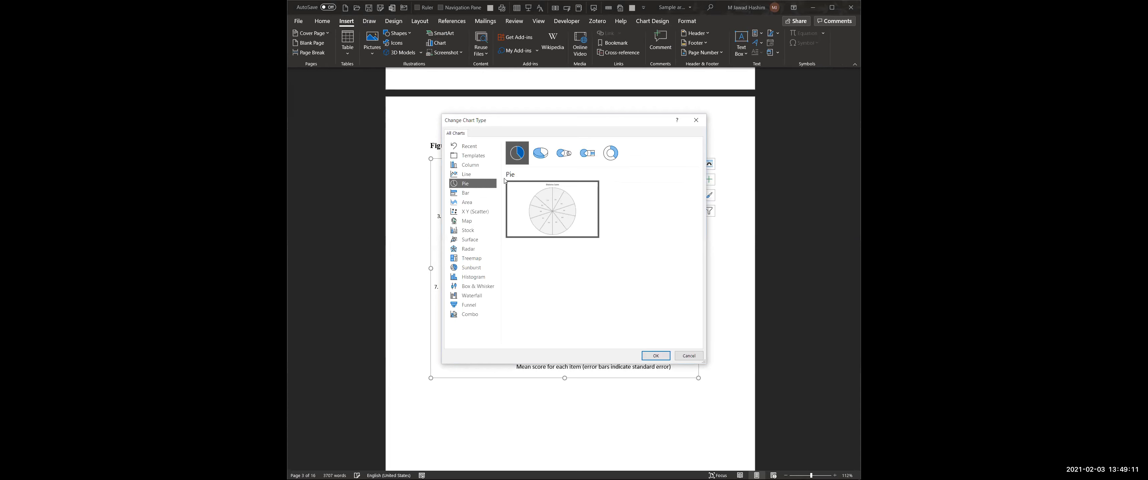
click(541, 162)
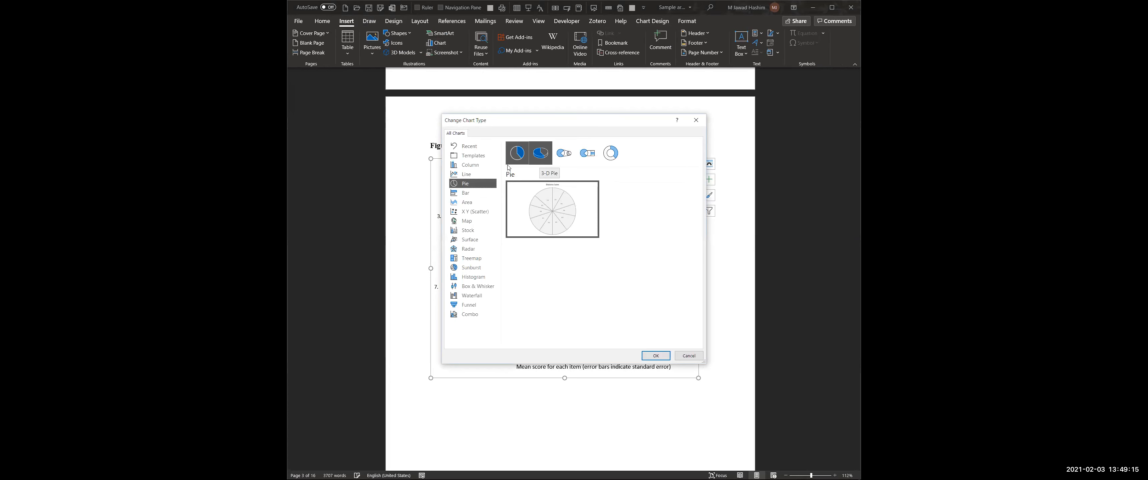
click(470, 165)
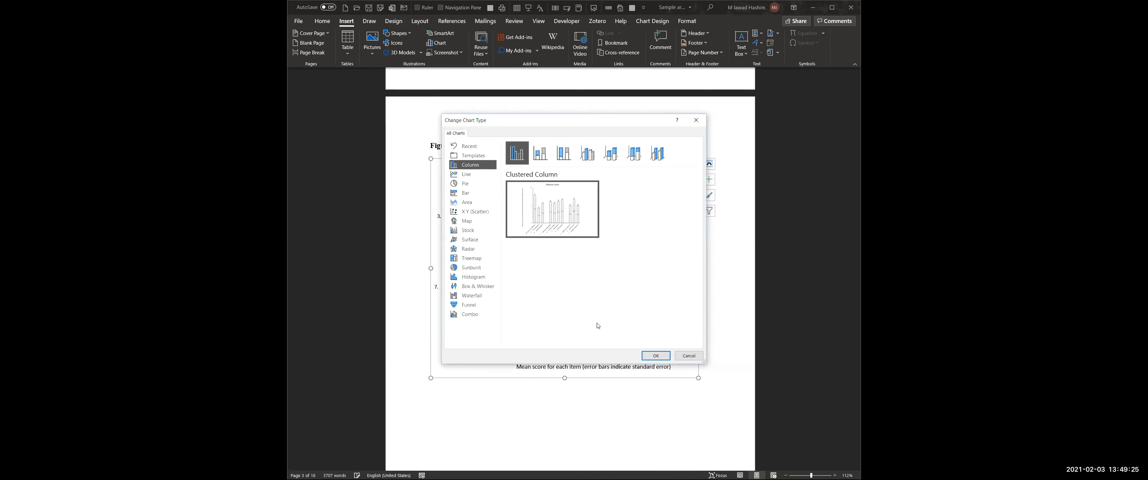
click(689, 356)
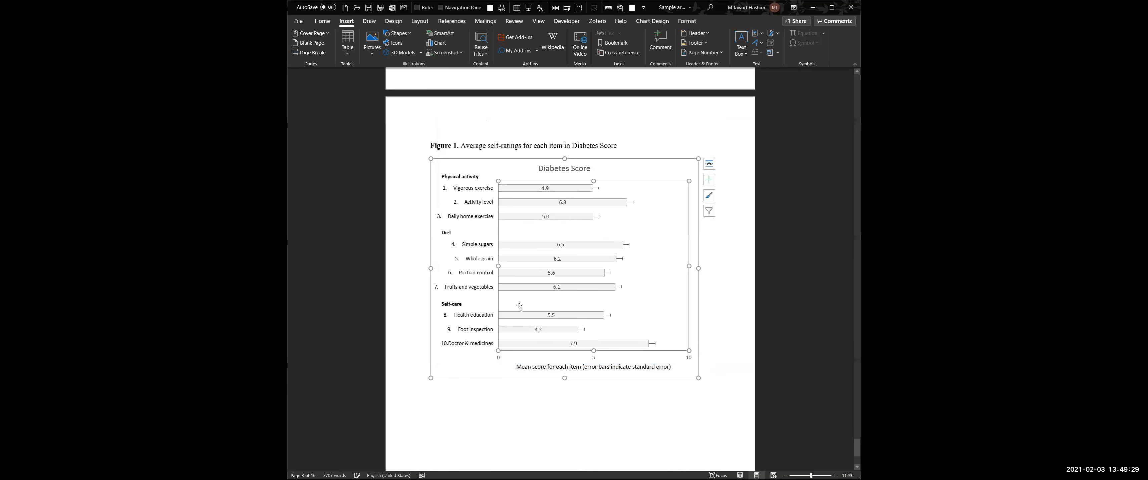
Inspect the Figure 1 chart's error bars, data labels and vertical axis, and review its Edit Data options
click(630, 202)
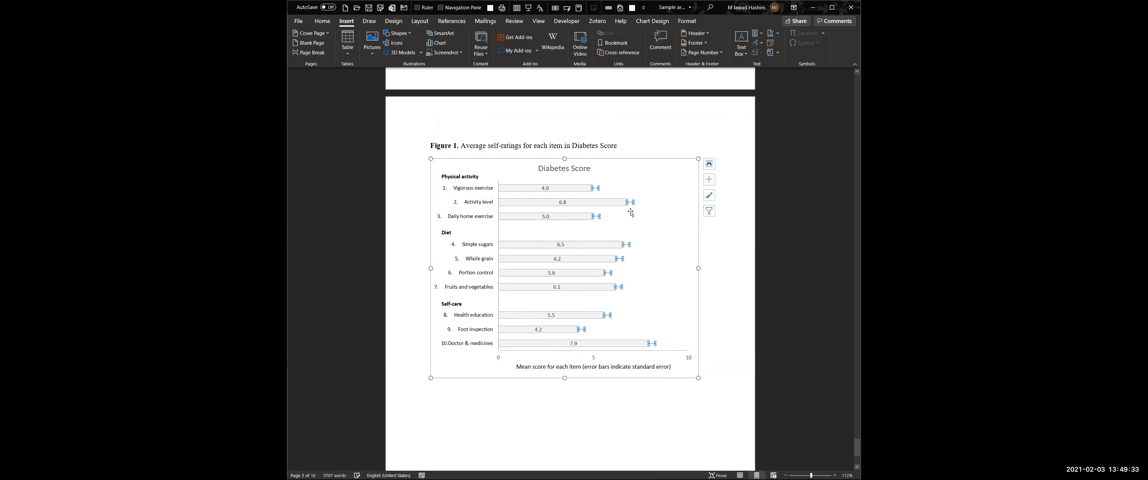
click(542, 189)
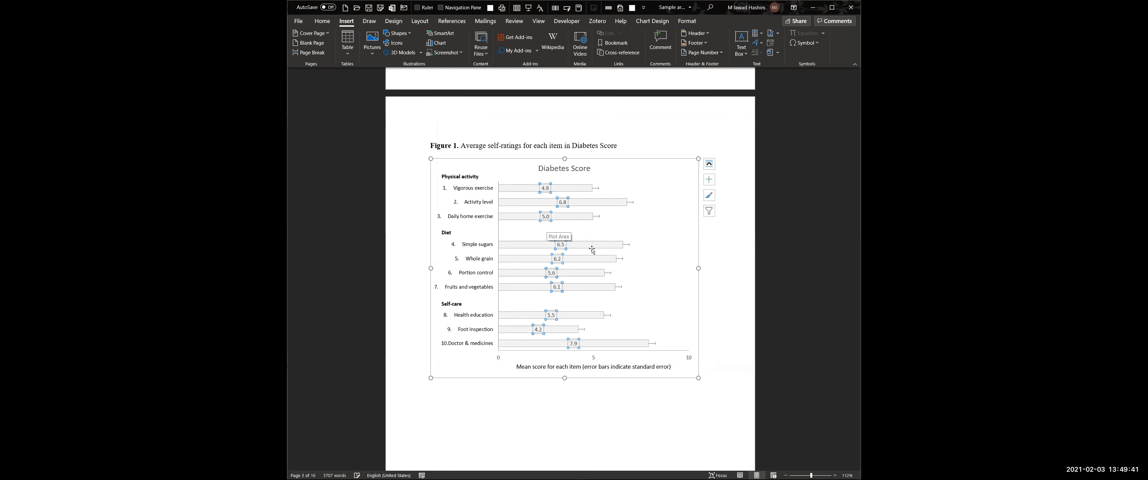
click(657, 21)
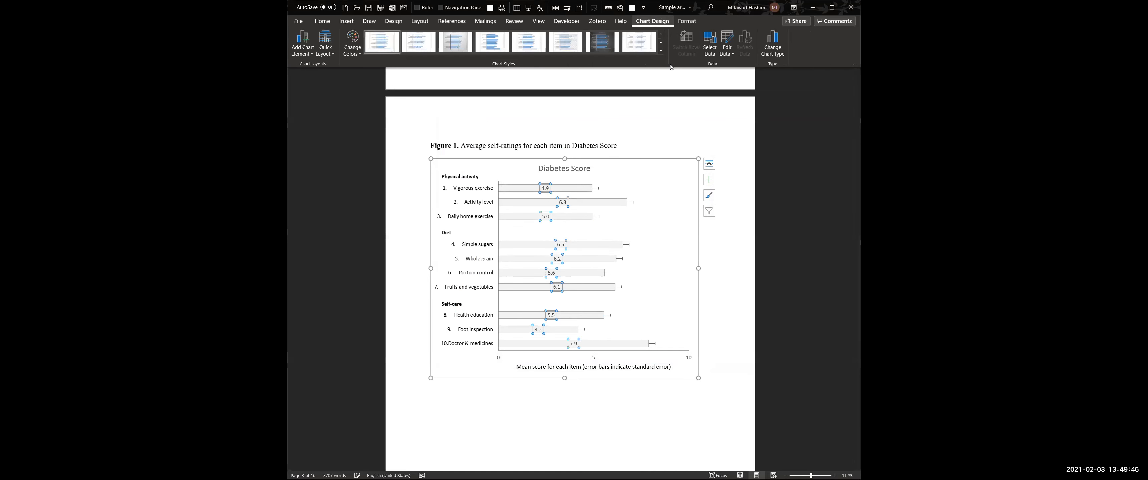
click(733, 55)
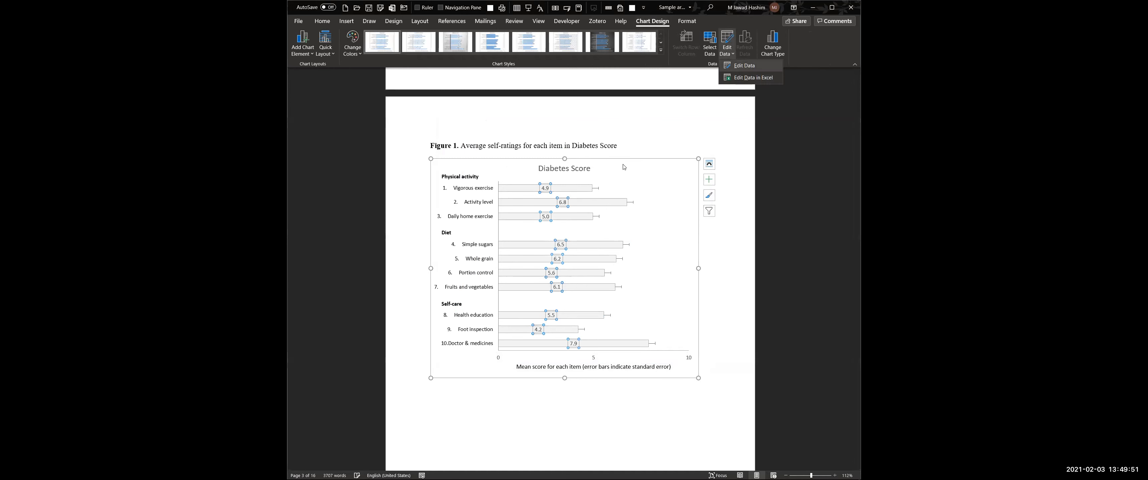
click(709, 224)
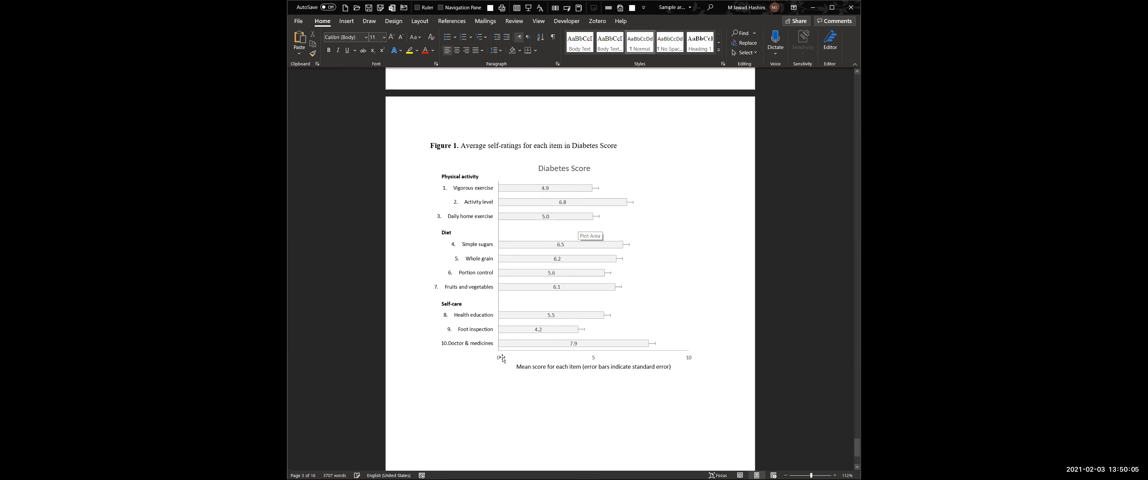
click(521, 365)
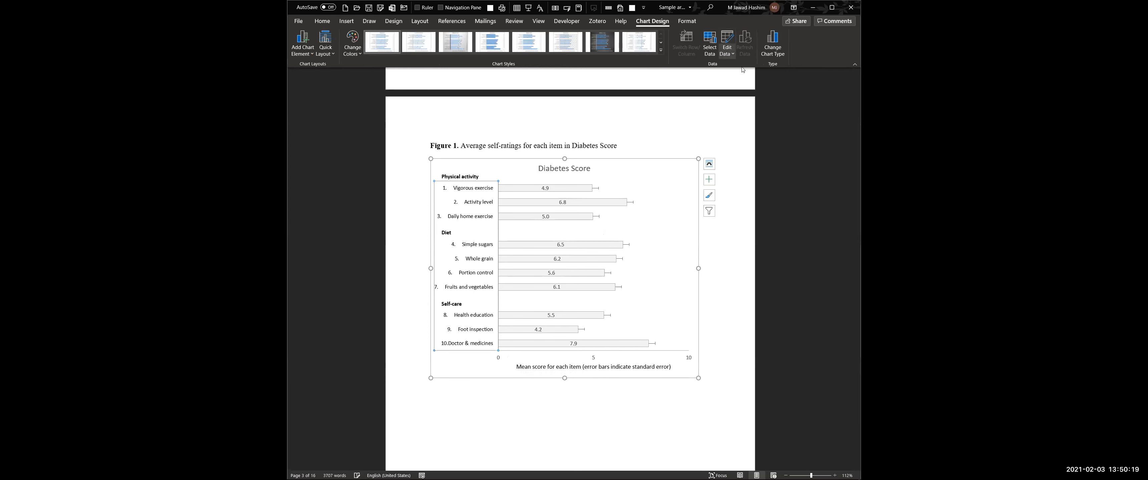
click(727, 53)
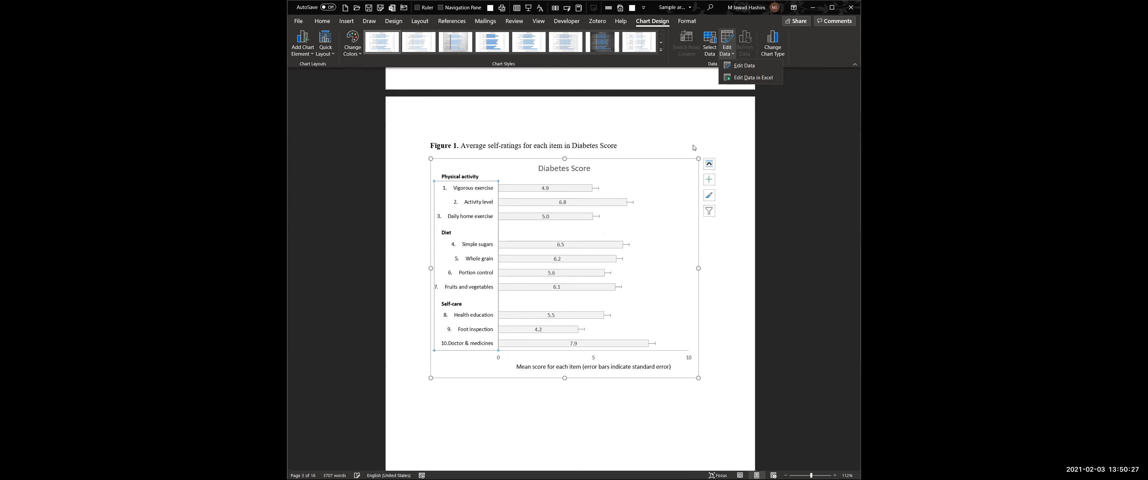
click(686, 21)
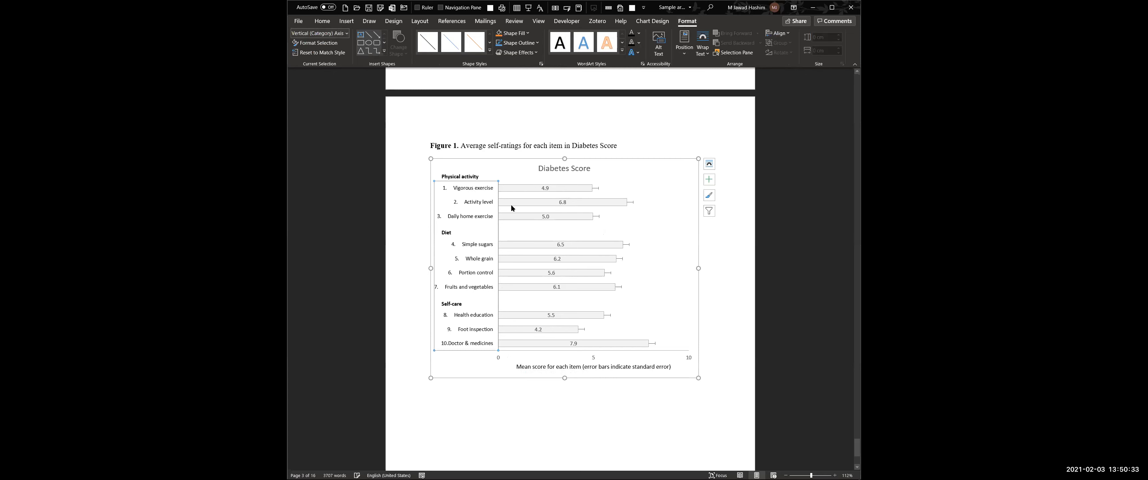
Give the Figure 1 chart's plot area a solid line border
click(626, 183)
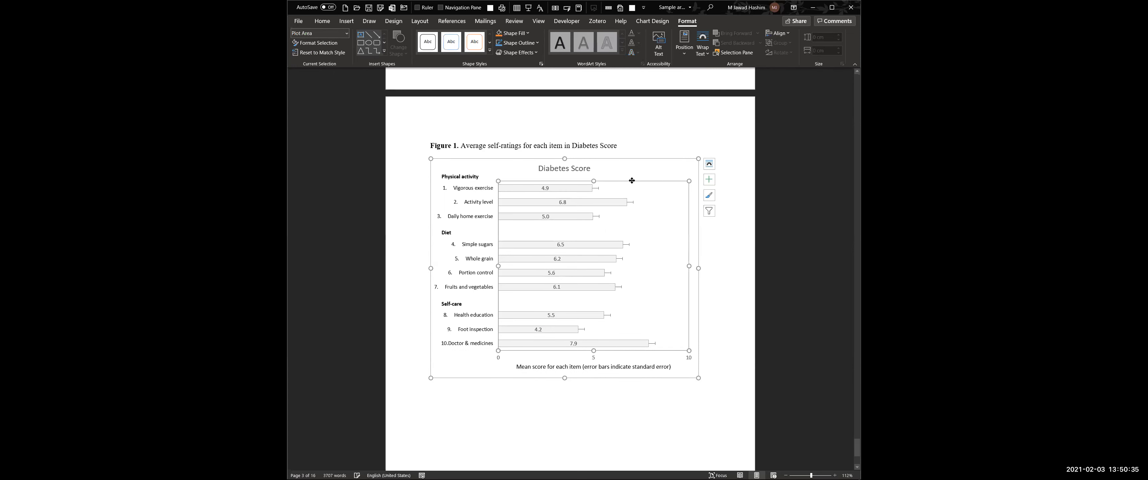
double_click(656, 191)
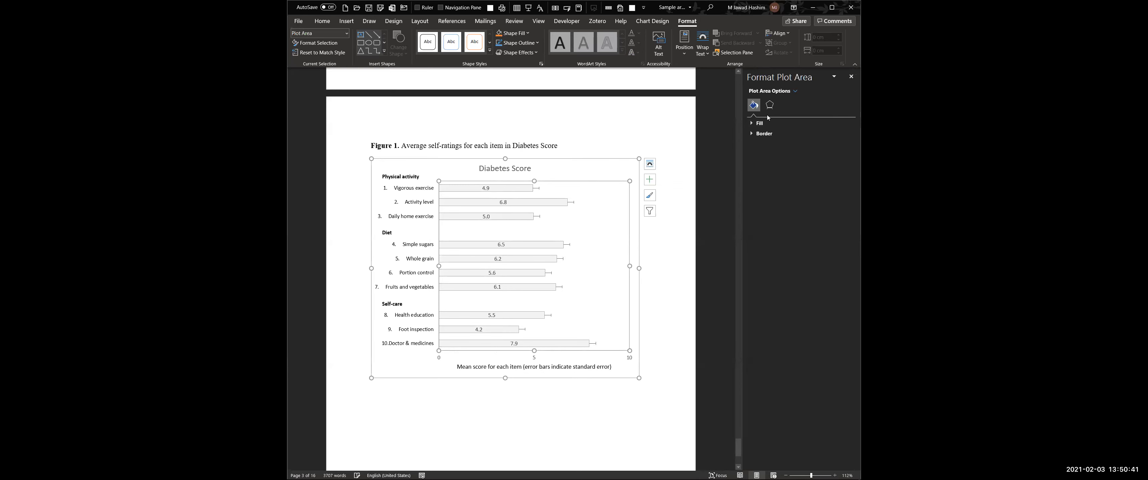
click(755, 133)
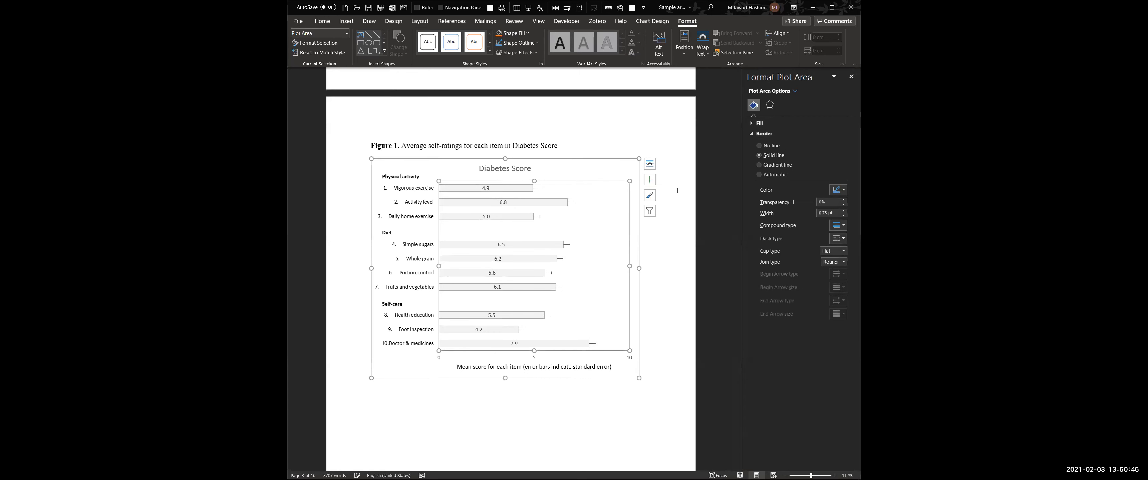
key(Escape)
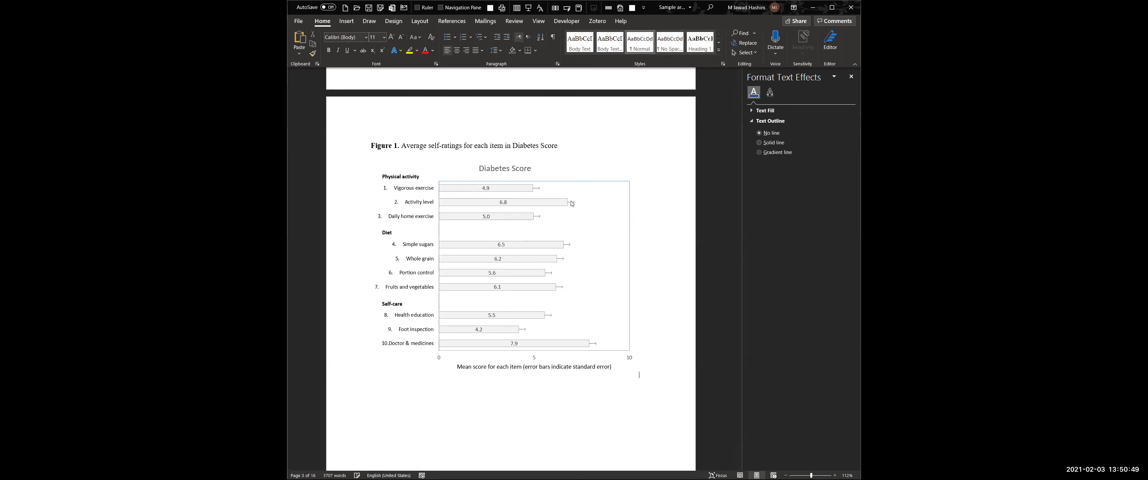
Set the plot area's border in the Figure 1 chart back to No line
click(600, 181)
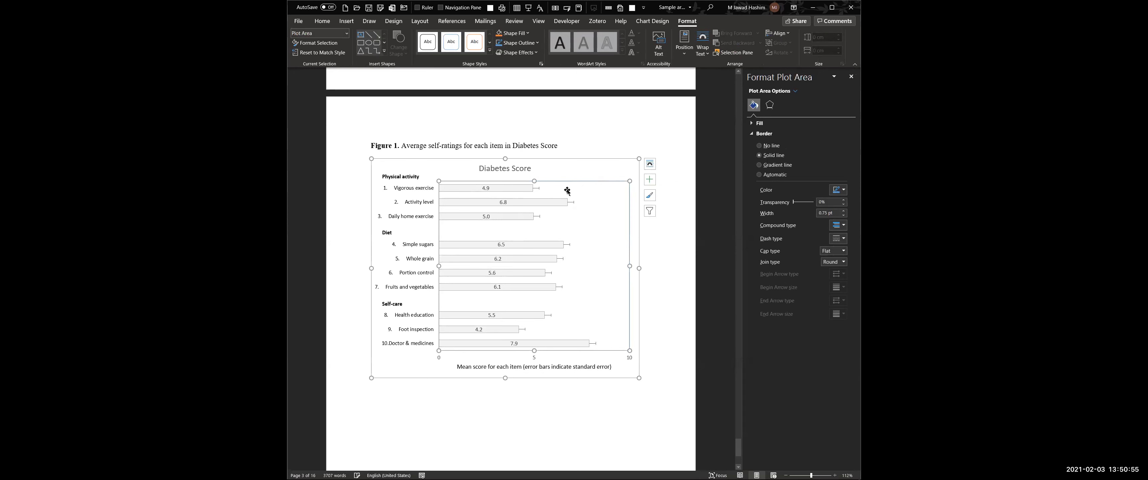
click(773, 156)
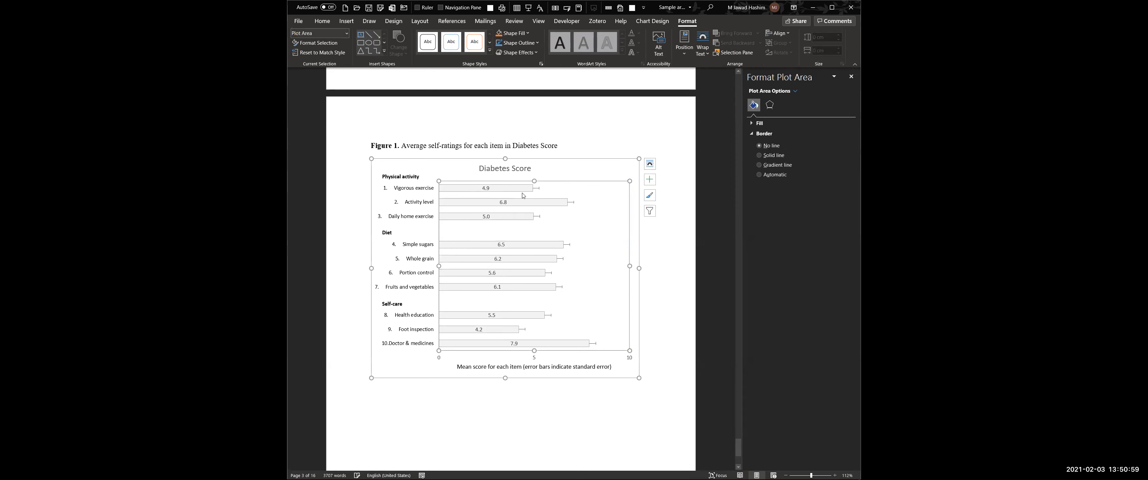
click(665, 248)
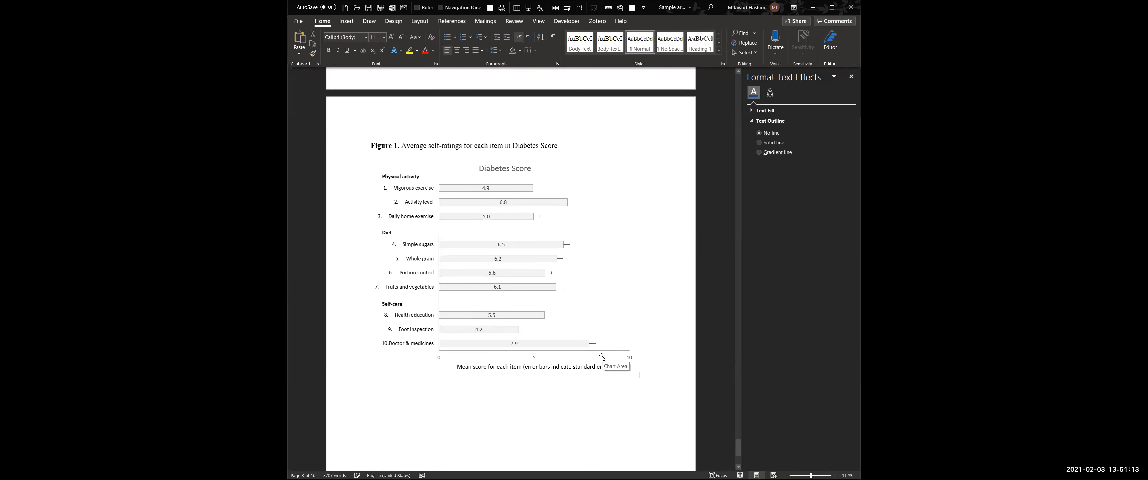
Set the major unit of the Figure 1 chart's horizontal axis to 2
click(429, 264)
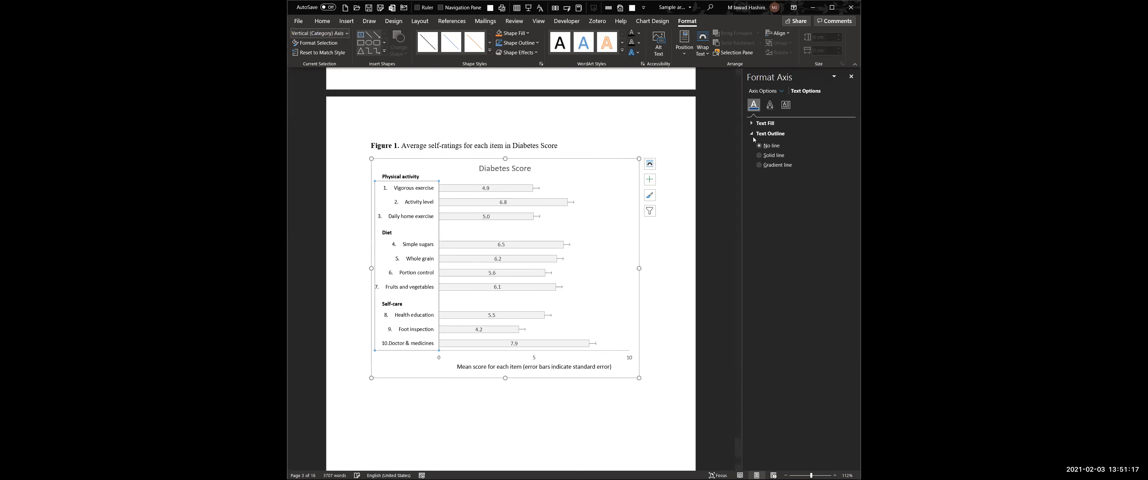
click(526, 353)
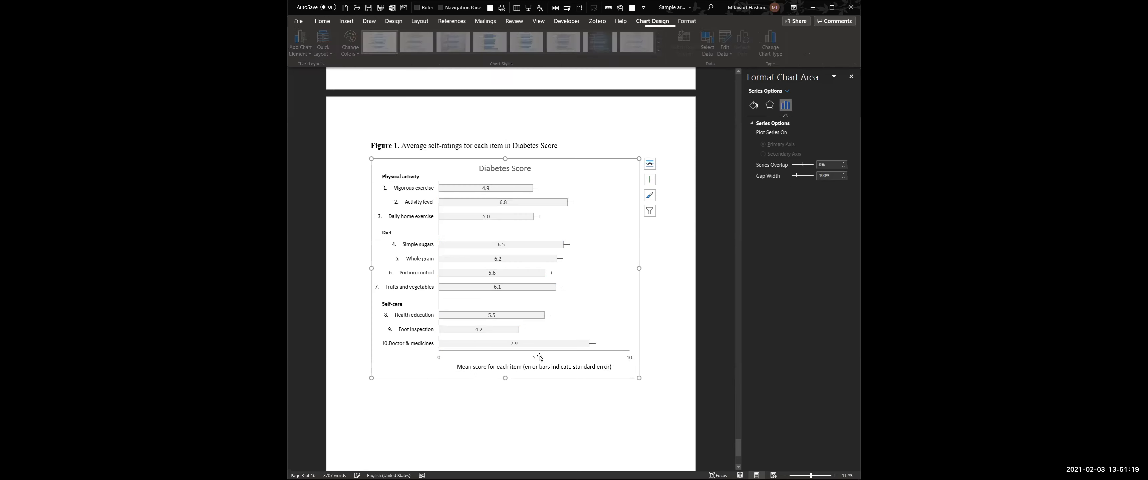
click(536, 361)
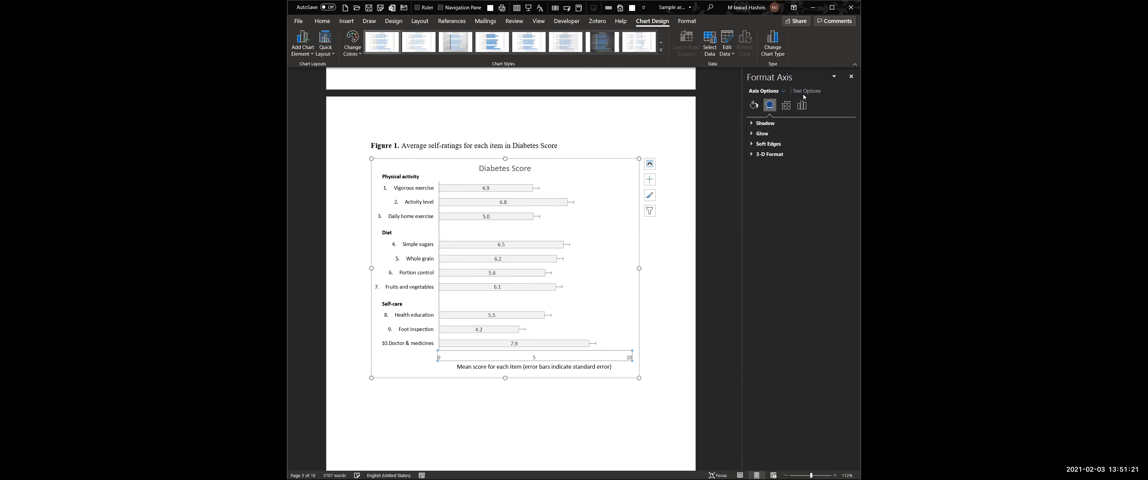
click(802, 105)
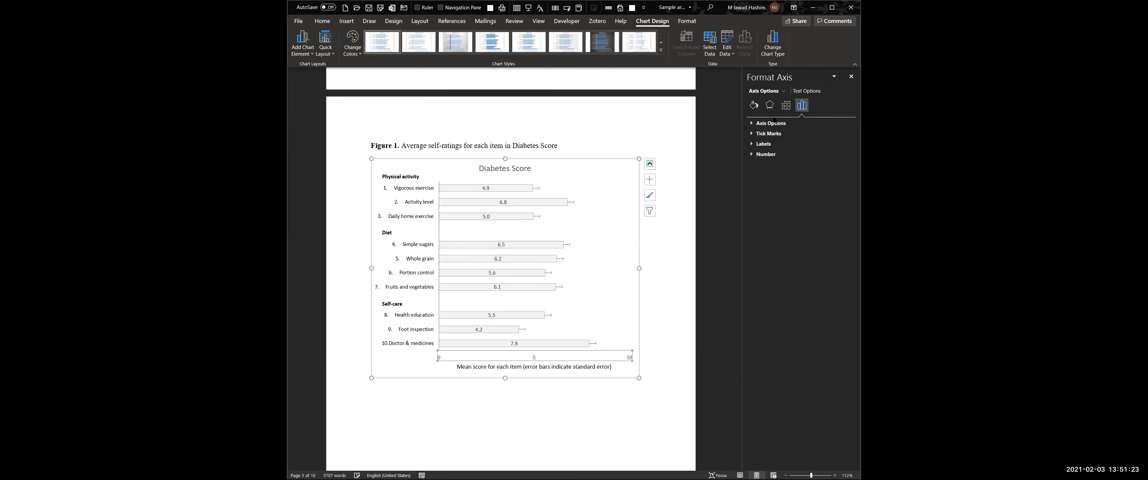
click(757, 125)
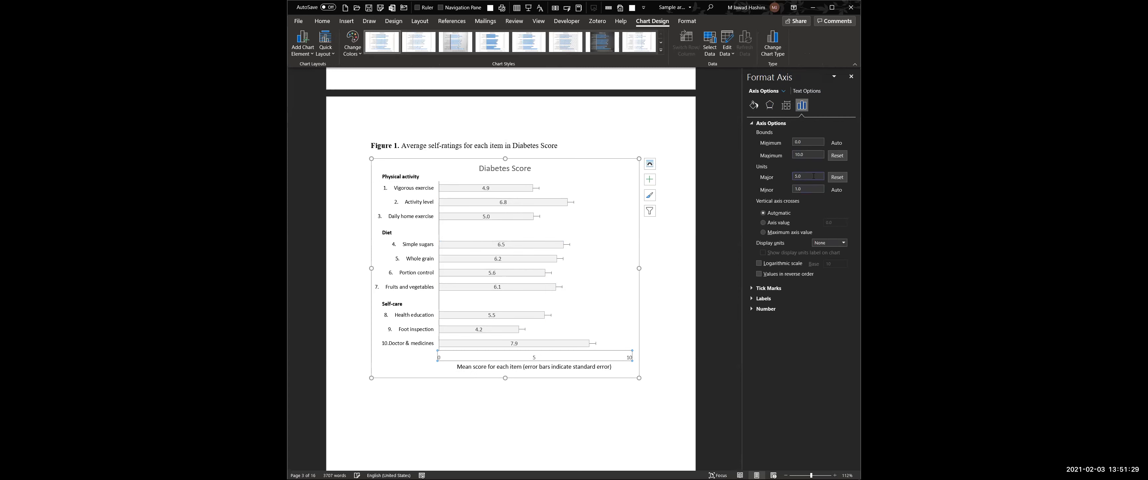
drag(806, 179, 780, 179)
text(2)
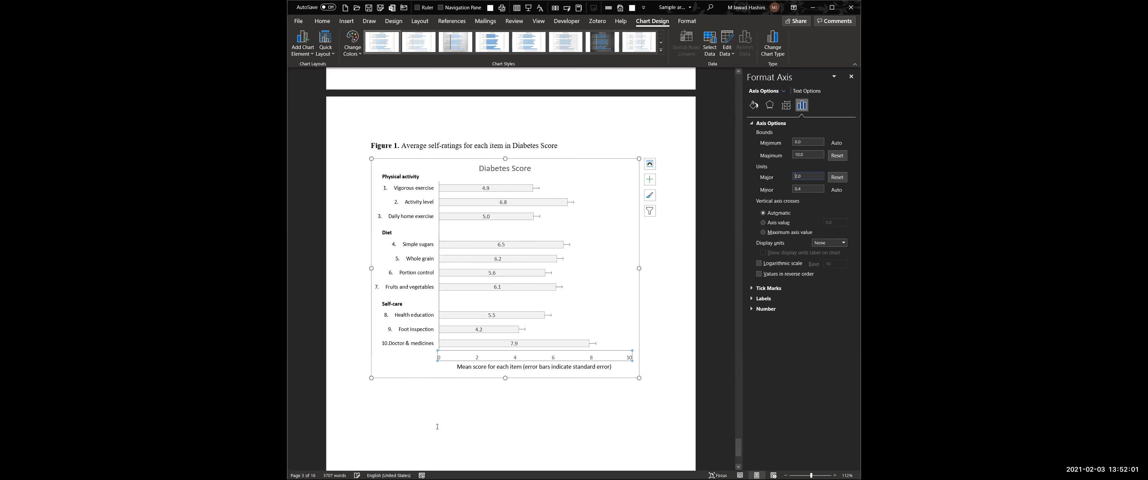
View the Formula dialog for the empty Low score cell in the last row of Table 2 and cancel it
scroll(510, 389, up, 10)
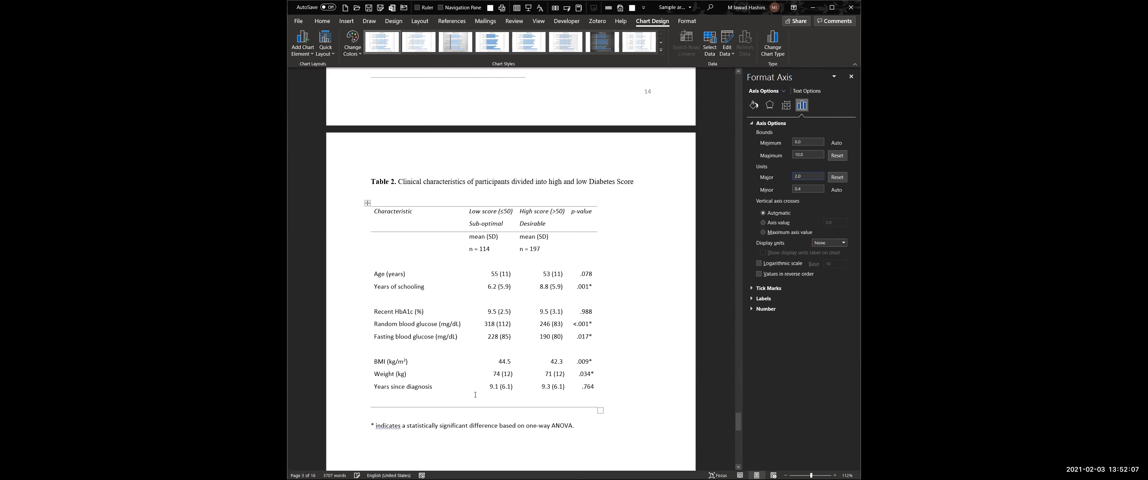
scroll(475, 395, up, 6)
scroll(475, 394, down, 4)
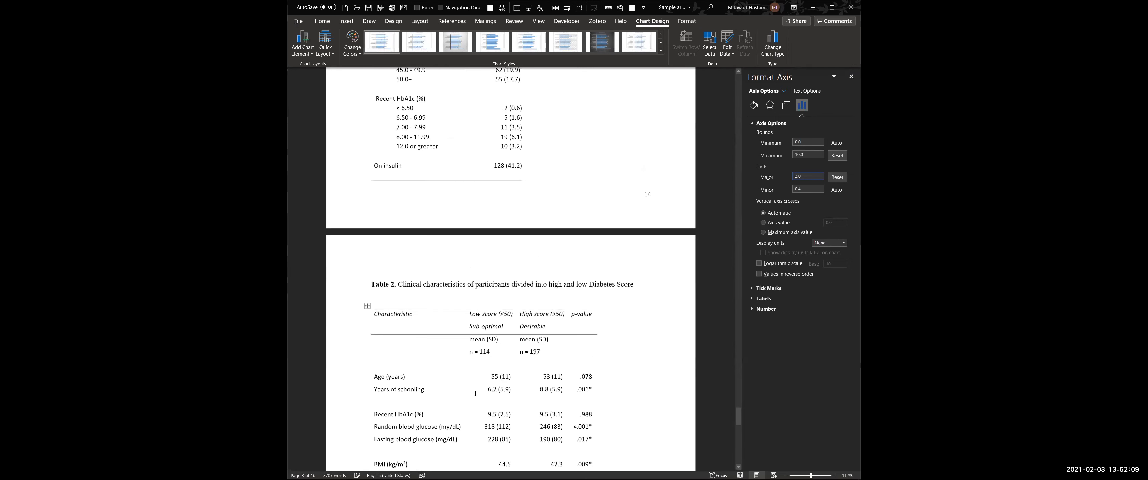
scroll(475, 393, down, 3)
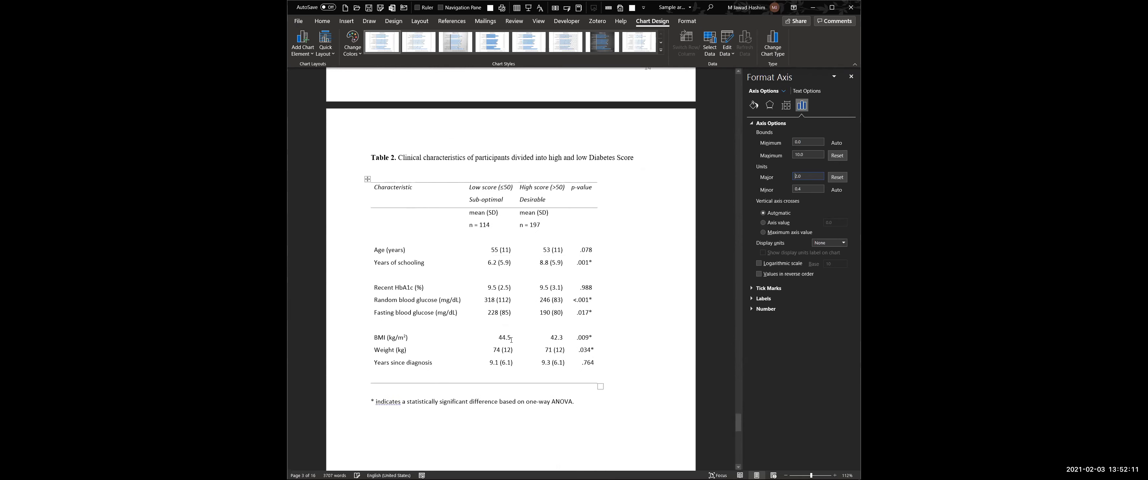
scroll(511, 340, down, 1)
click(513, 347)
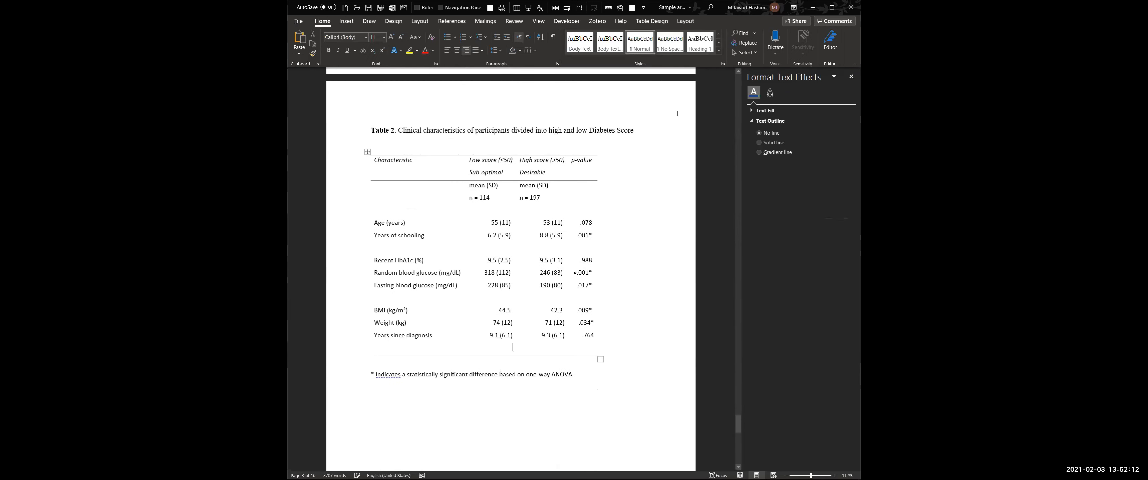
click(686, 21)
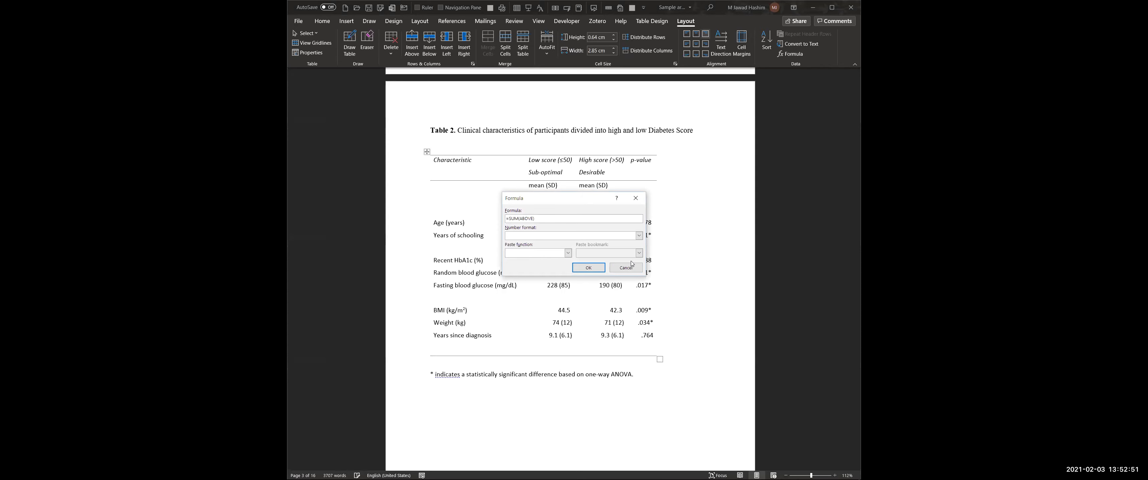
click(630, 269)
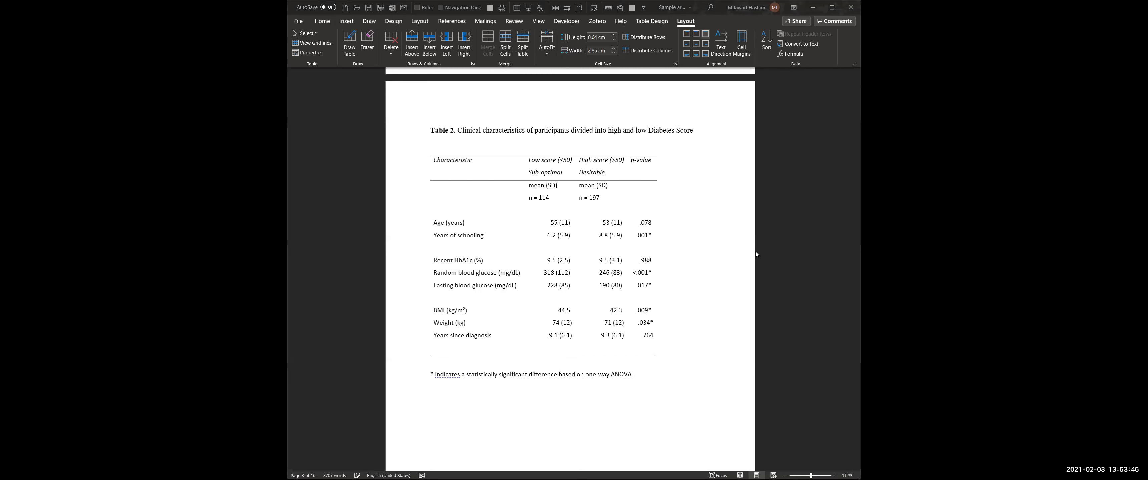
Switch to the PowerPoint slide show and advance through the Collaborative Writing slides to slide 22
key(alt+Tab)
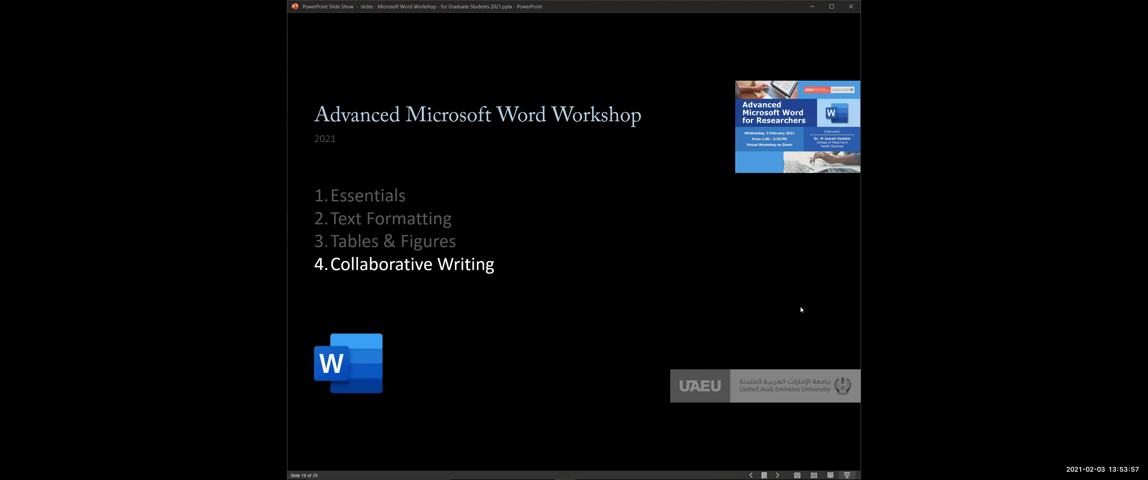
click(609, 362)
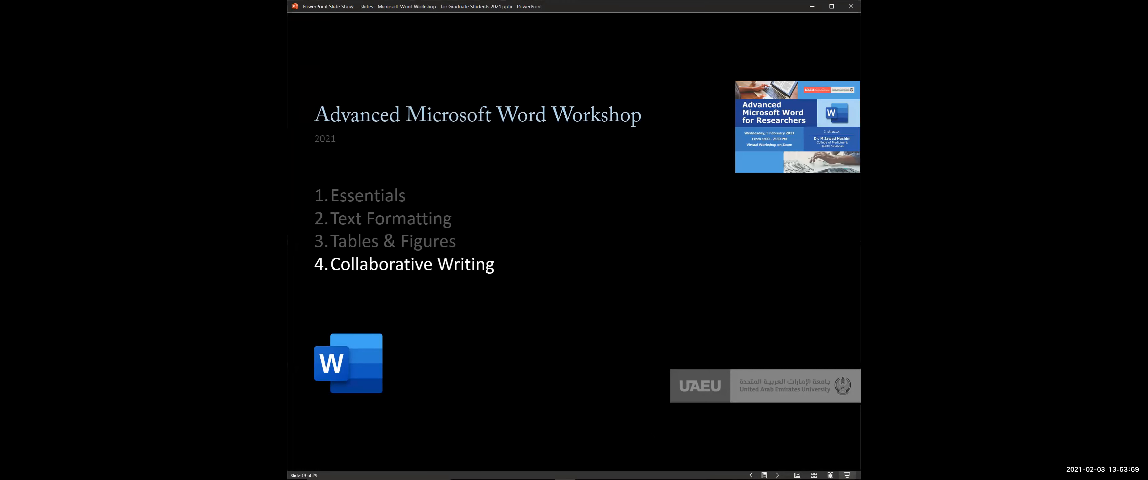
key(Right)
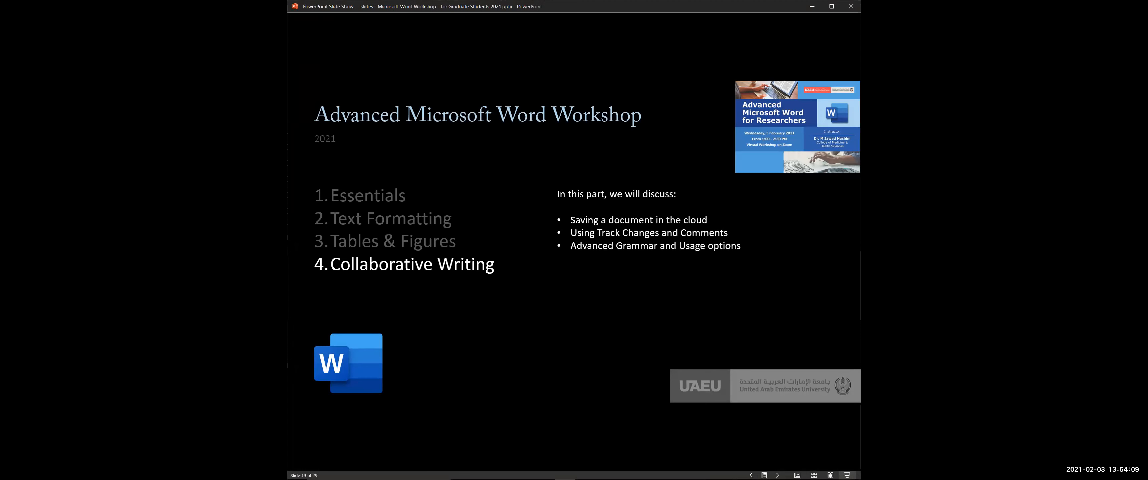
click(791, 322)
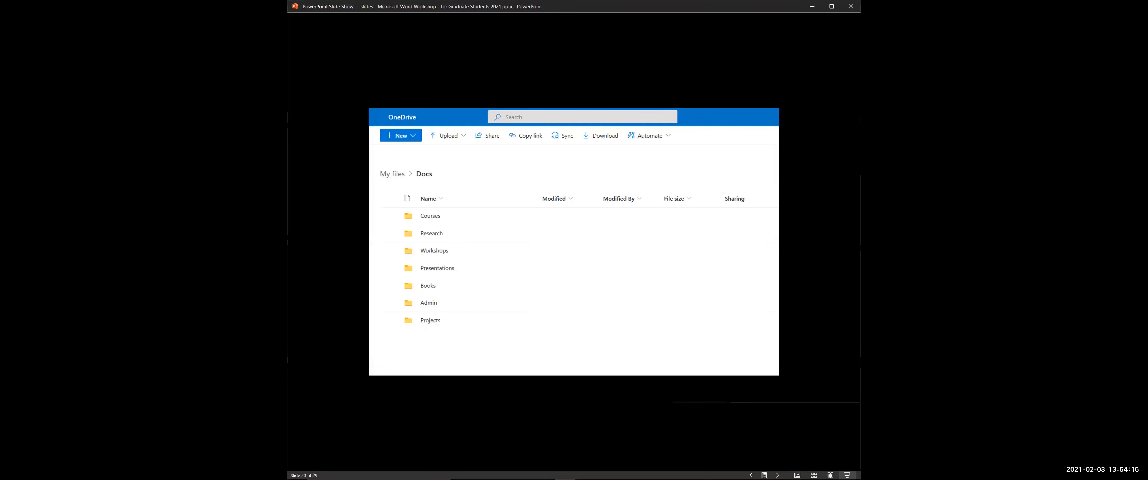
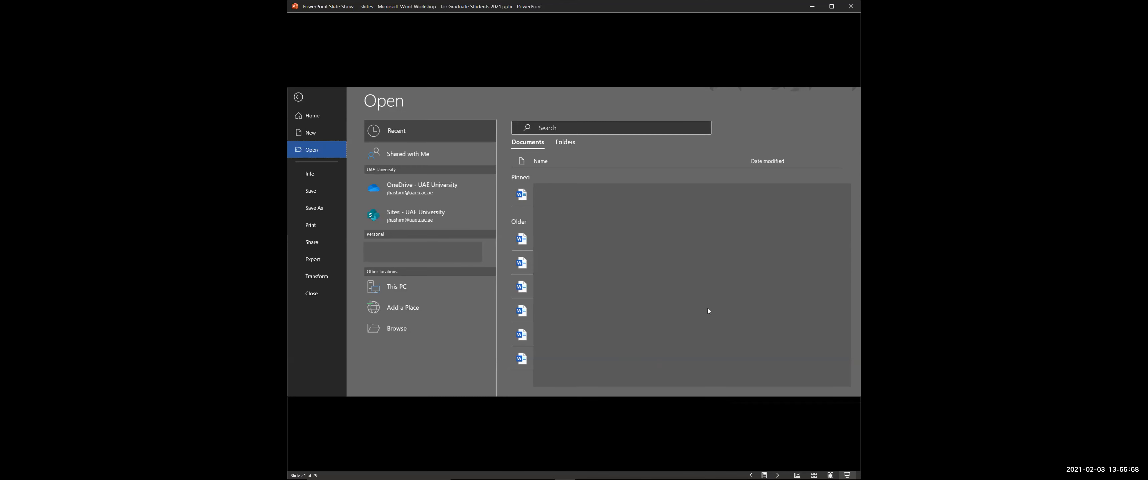
click(781, 411)
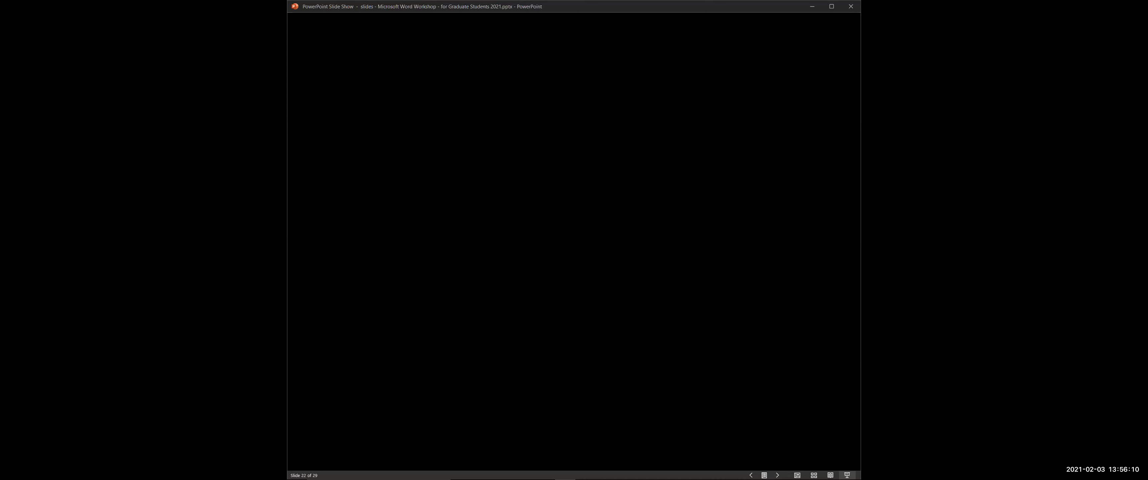
Switch to the sample article in Word and bring up the Send link sharing dialog for it
key(alt+Tab)
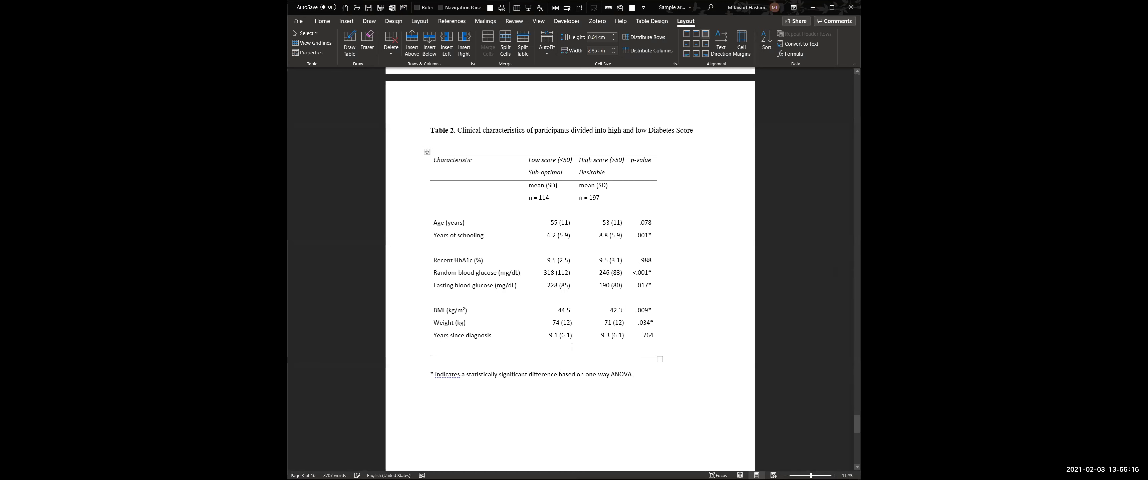
scroll(624, 308, up, 20)
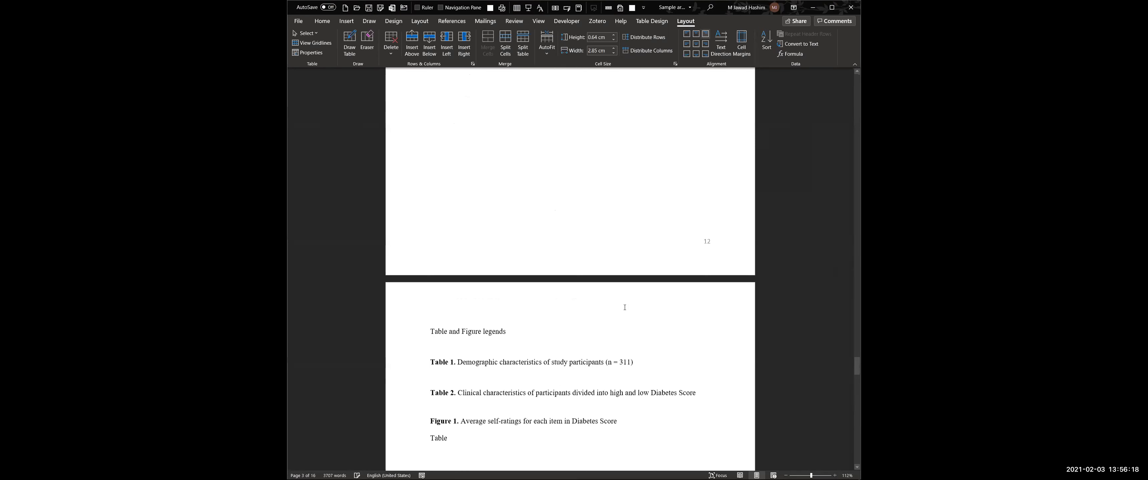
scroll(719, 156, up, 15)
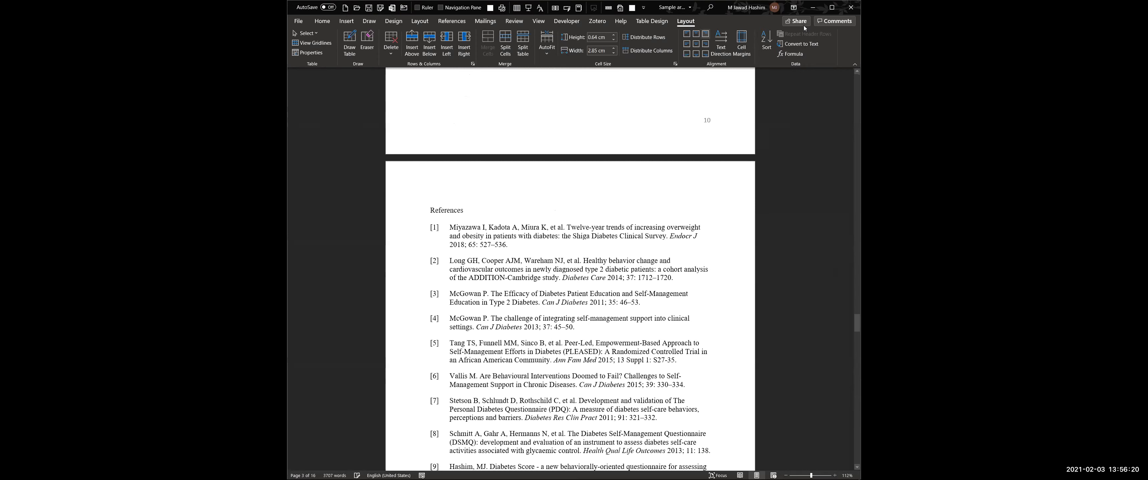
scroll(804, 28, up, 20)
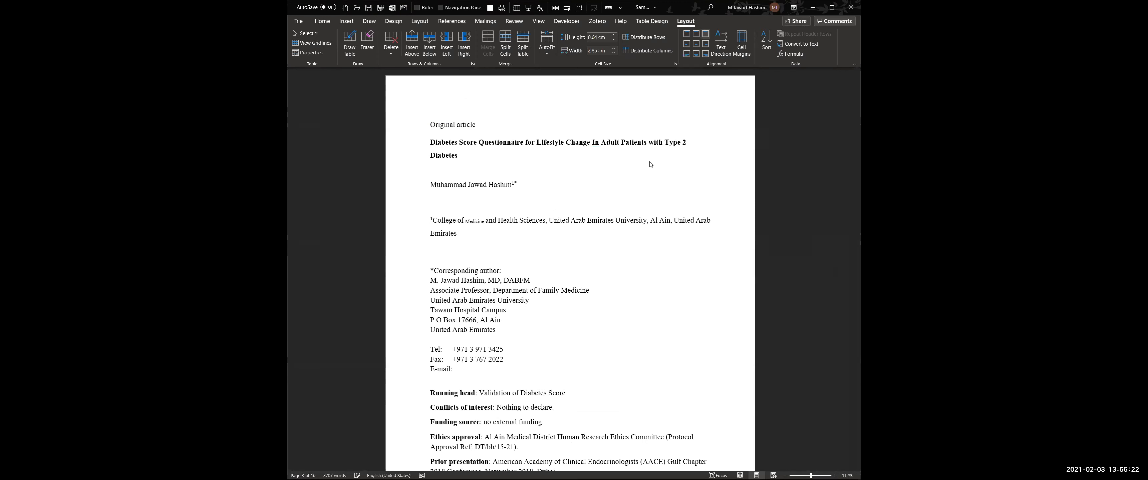
click(594, 235)
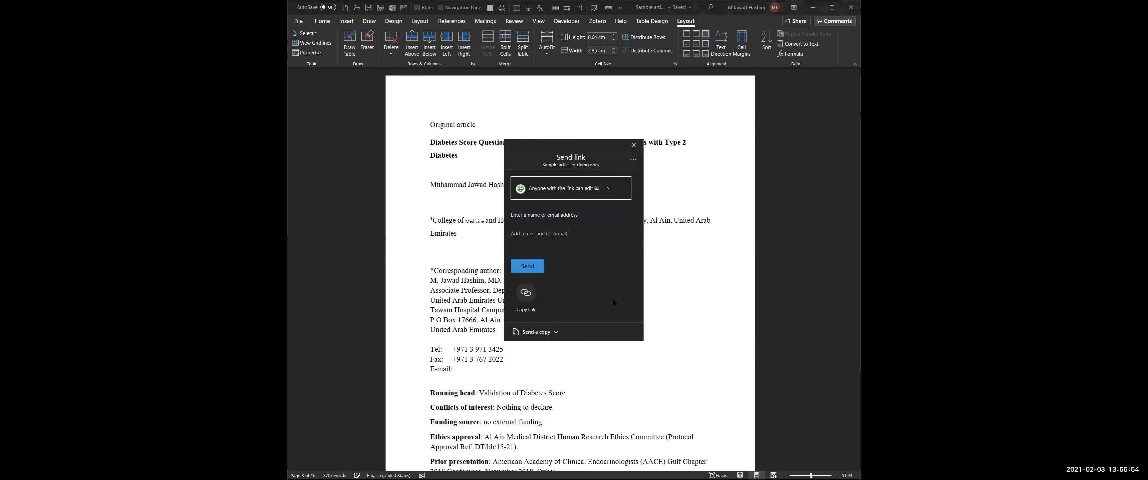
Look up "dean" as a recipient for the sharing link and close the Send link dialog without sending
click(545, 214)
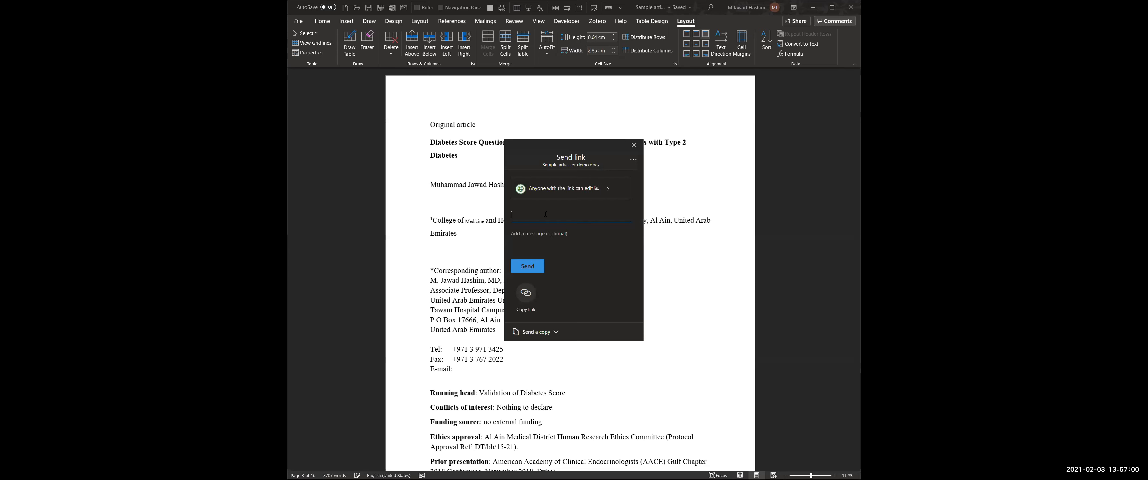
text(dean)
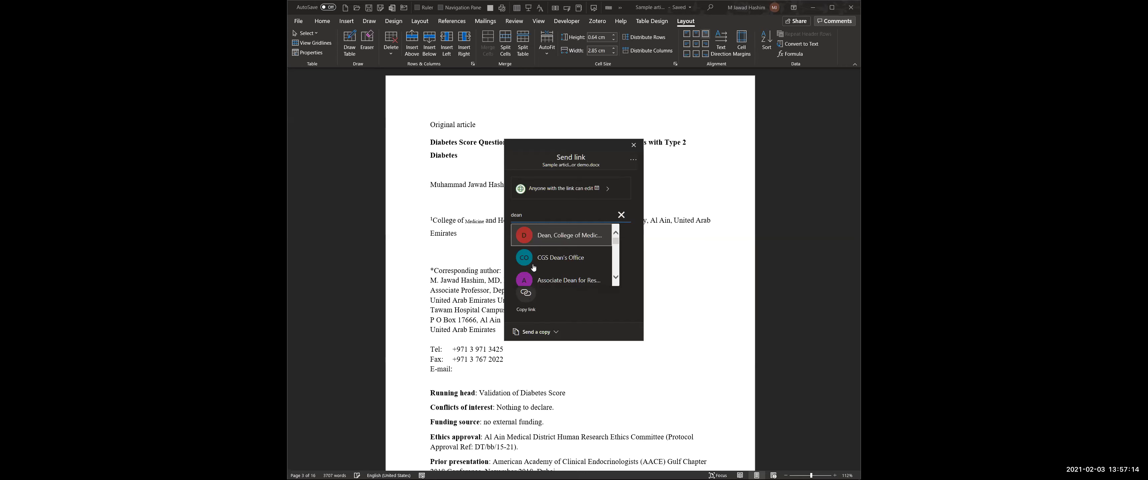
key(Escape)
click(613, 199)
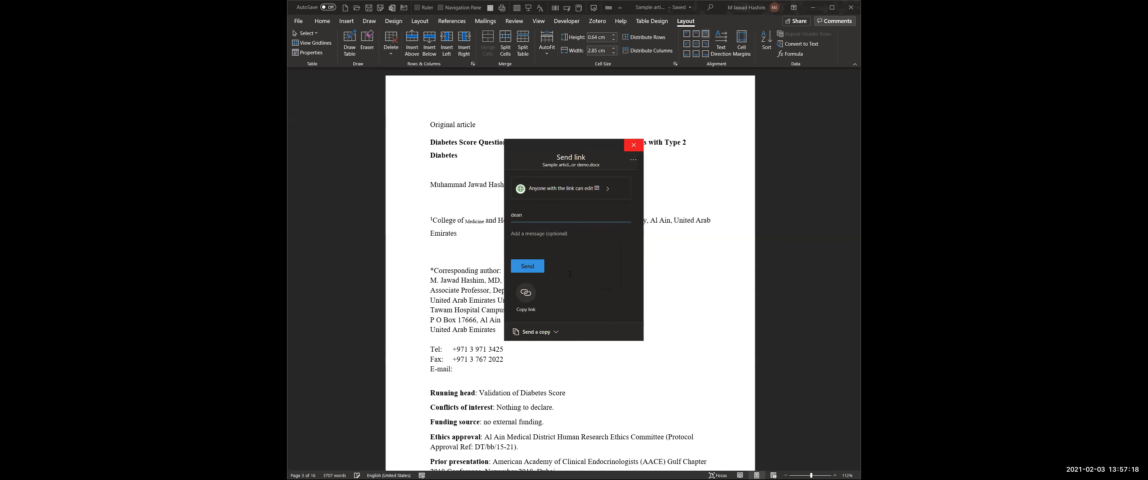
click(633, 145)
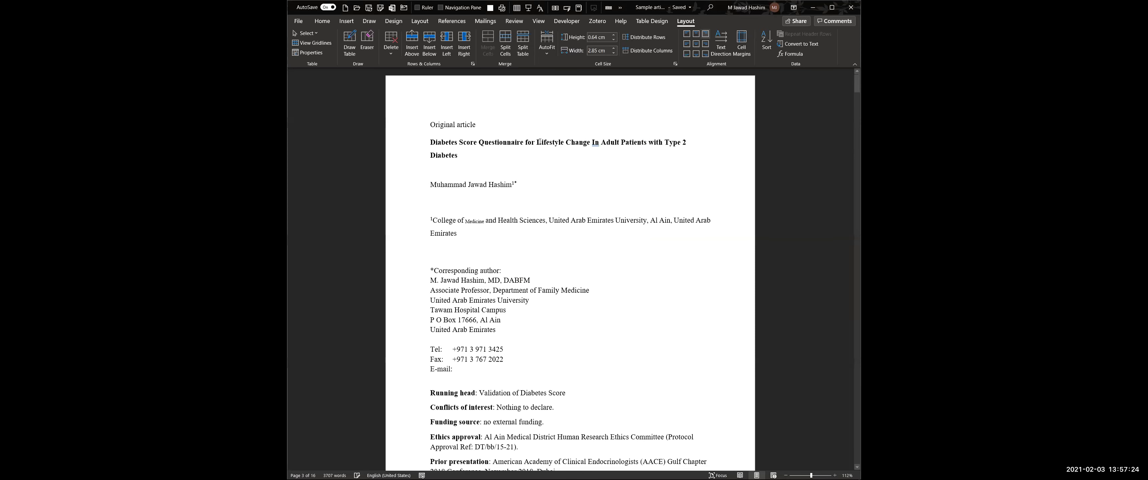
Turn on Track Changes for the manuscript, view the Lock Tracking password options and cancel them
click(536, 157)
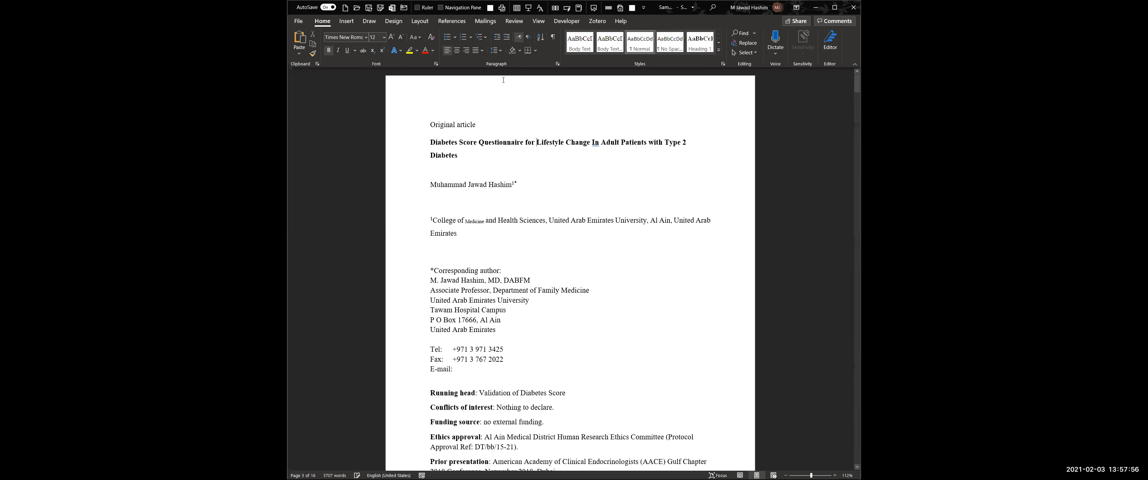
click(511, 25)
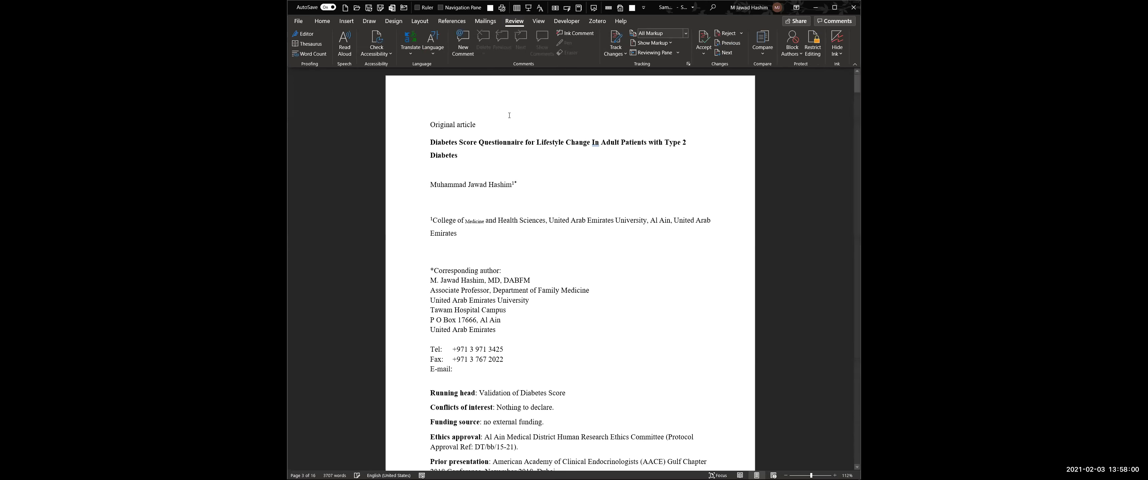
click(626, 56)
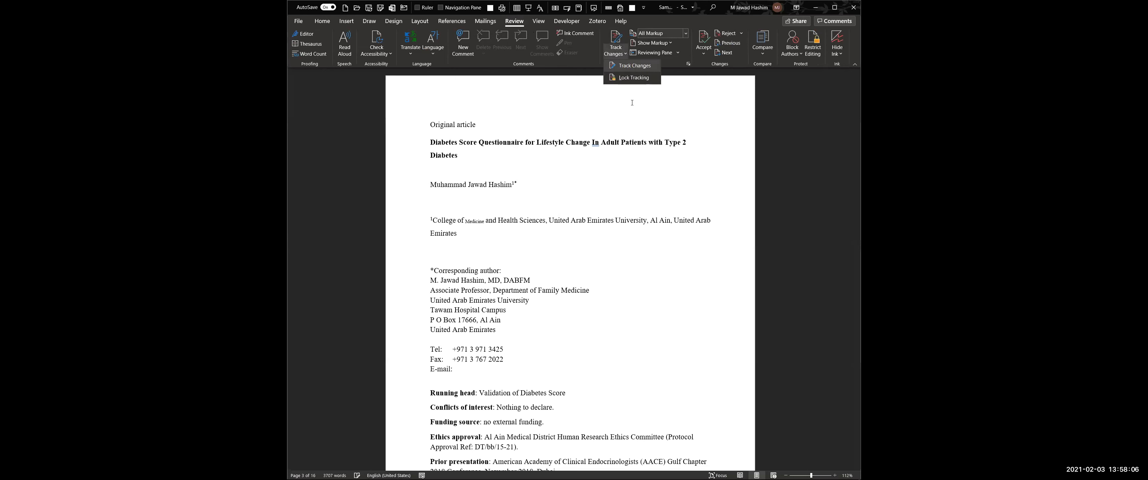
click(617, 65)
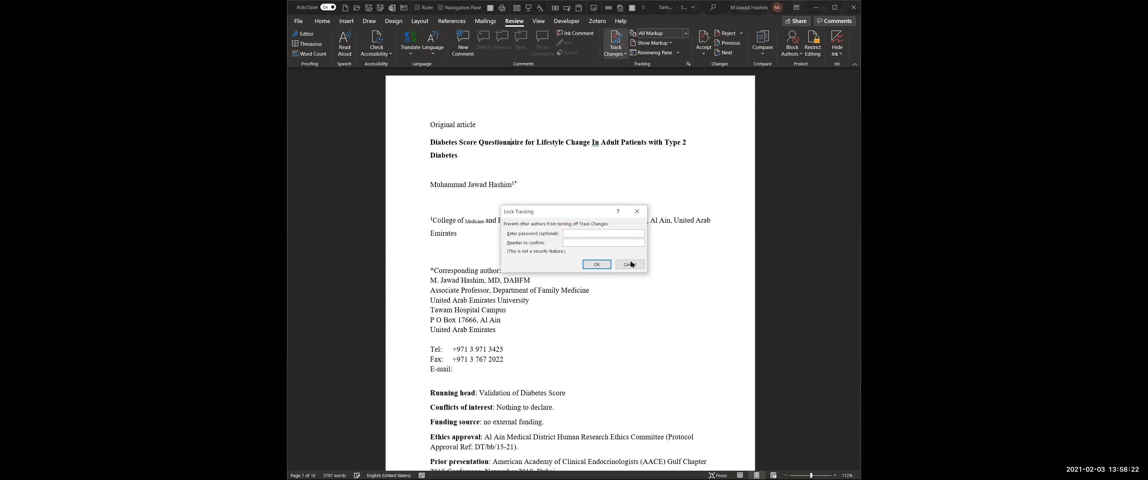
key(Tab)
key(Return)
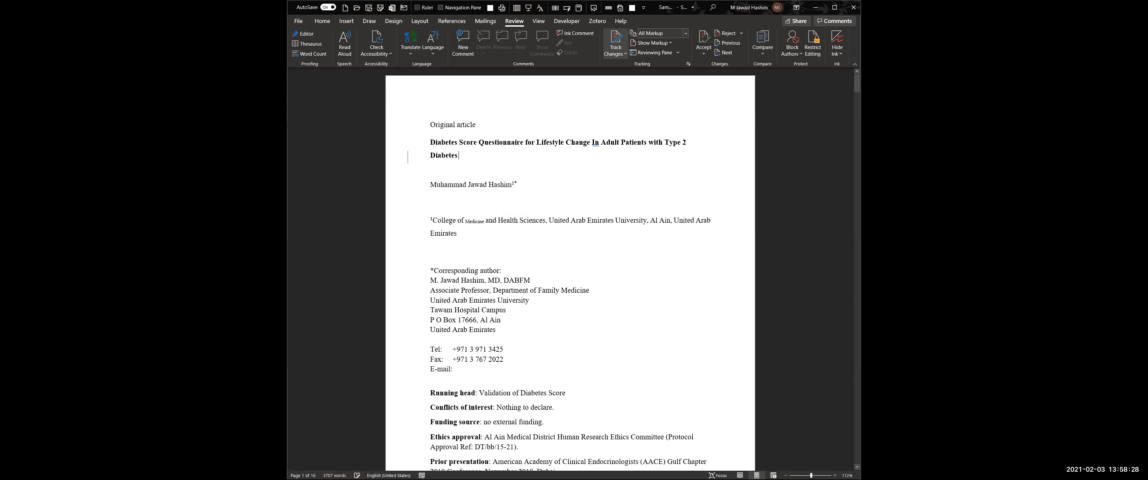
Add "type 2" after "Diabetes" in the article title as a tracked change, preview No Markup and return to All Markup
text(type 2)
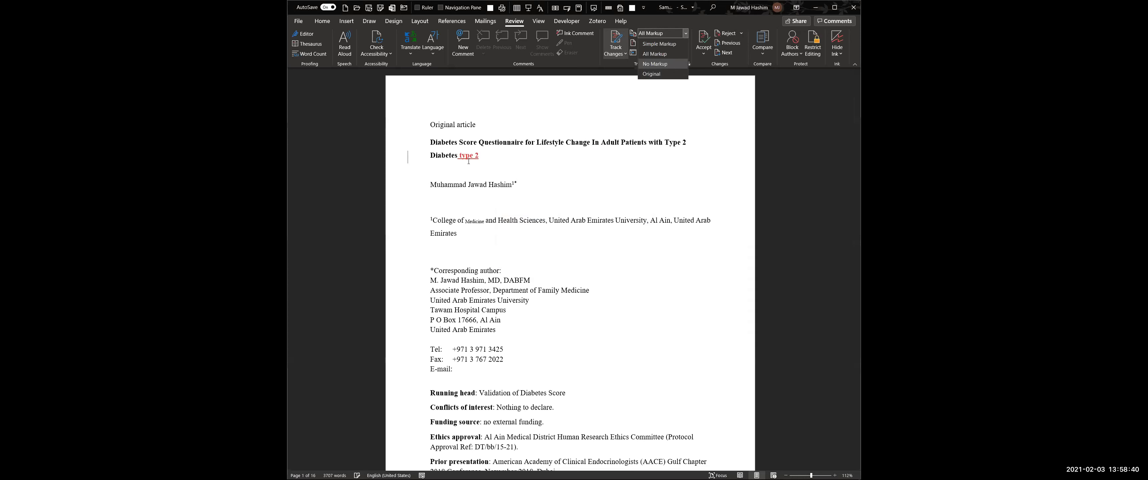
click(655, 64)
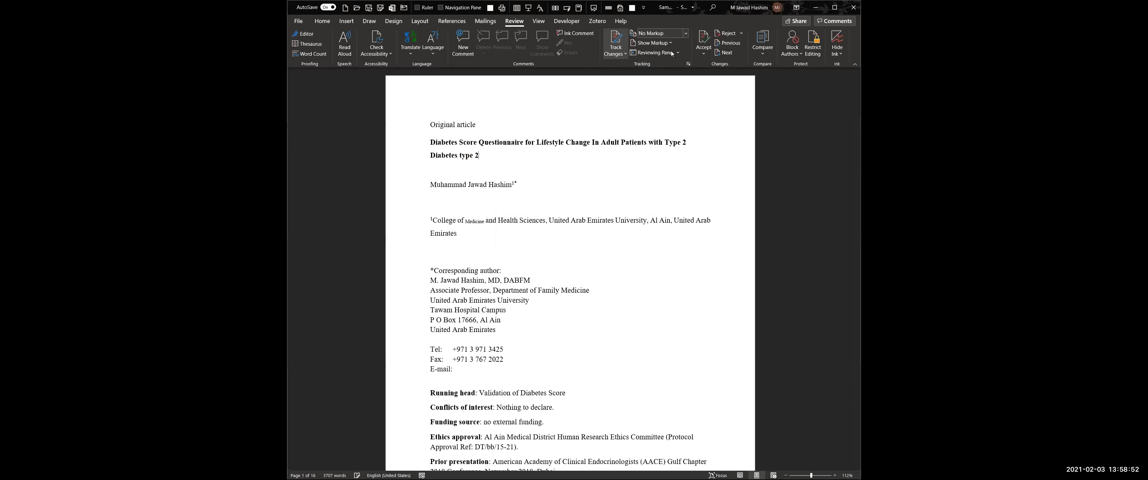
click(671, 34)
click(672, 52)
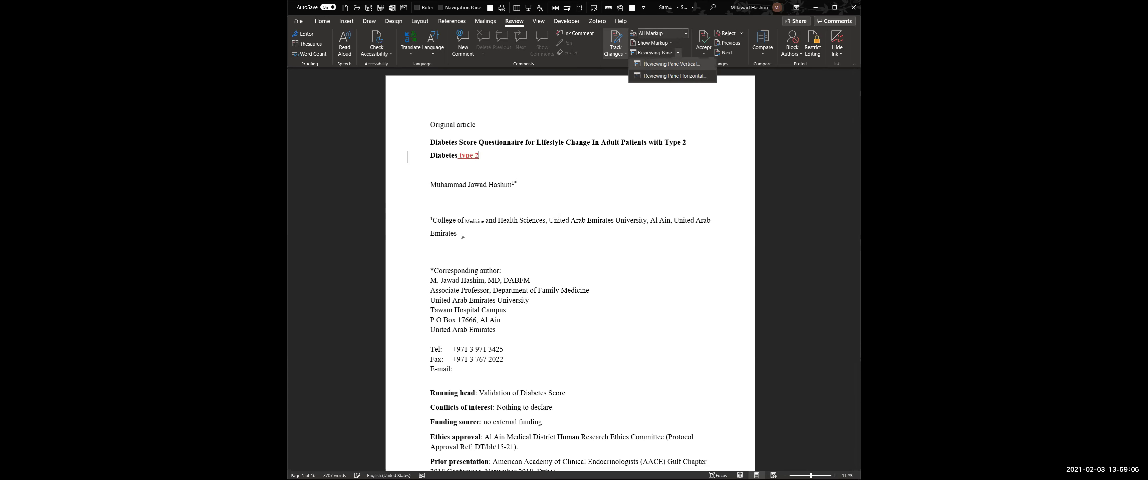
Show the vertical Reviewing Pane and accept the tracked "type 2" insertion in the title
key(Return)
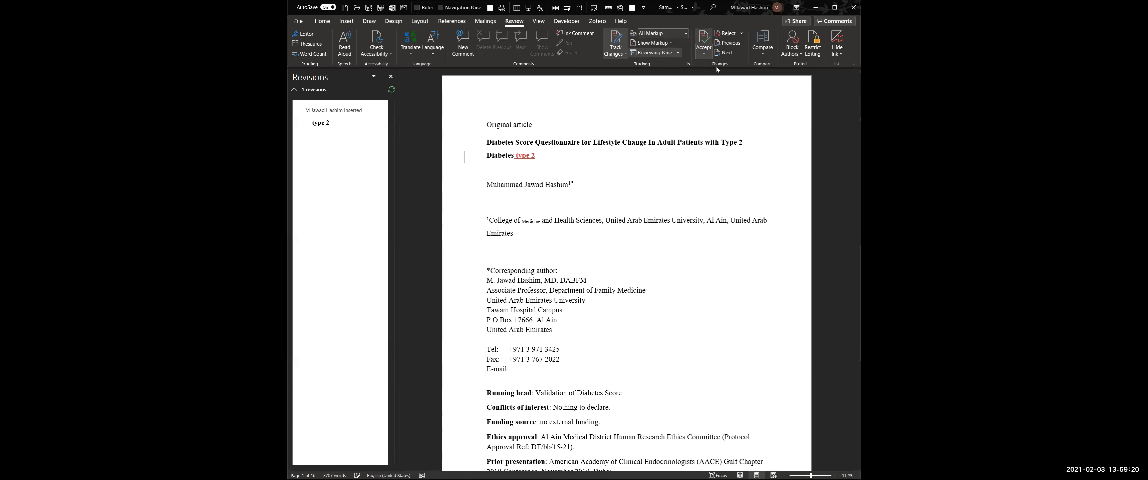
click(703, 52)
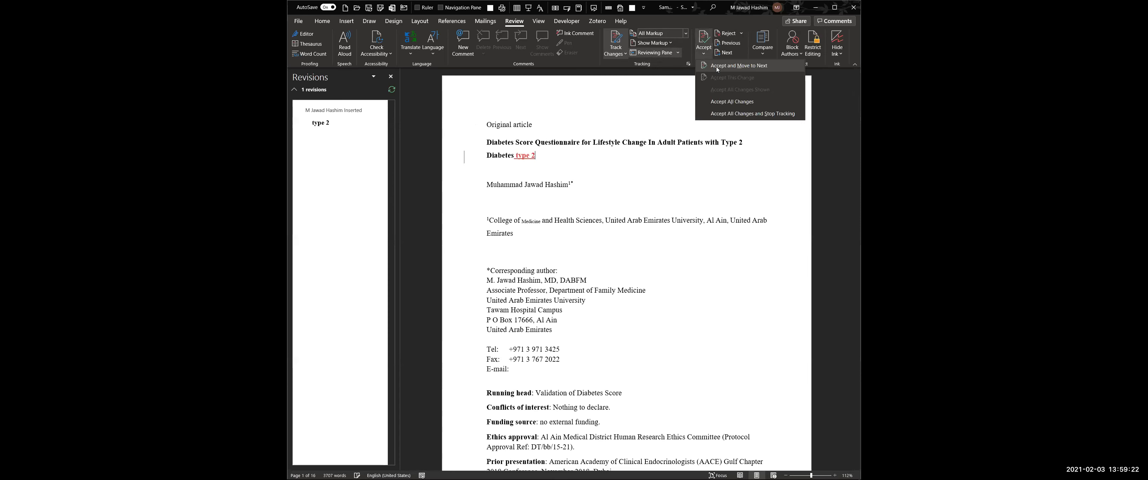
click(706, 41)
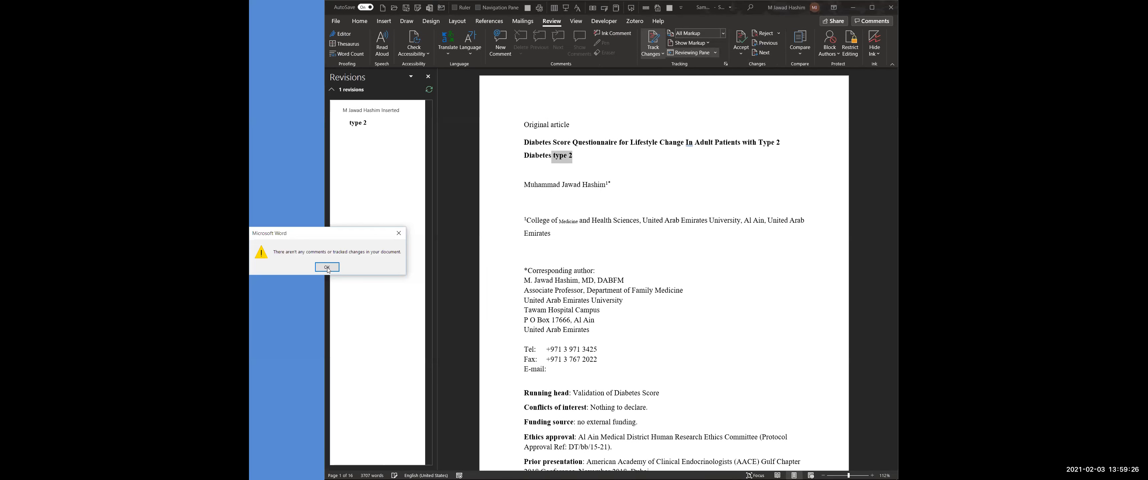
click(327, 268)
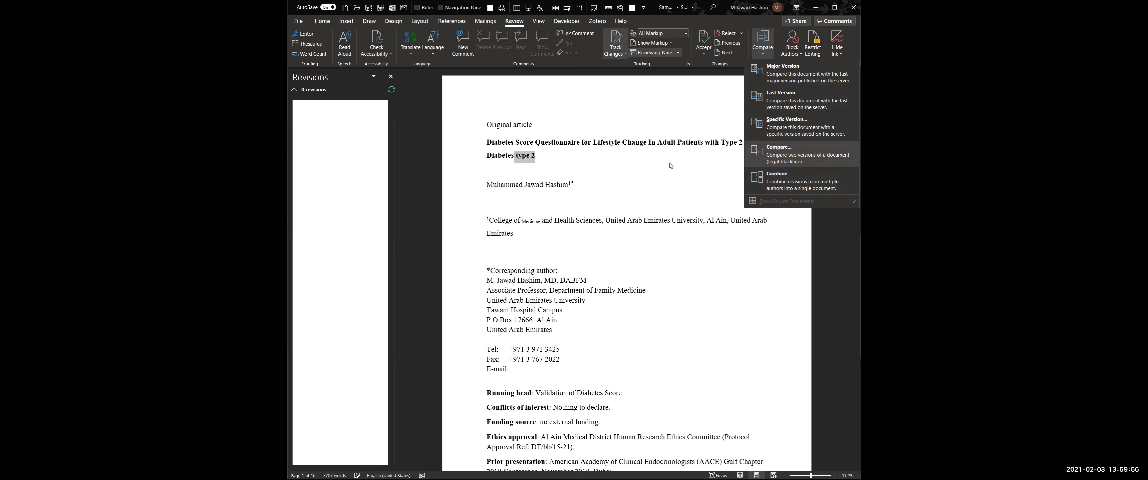
key(Escape)
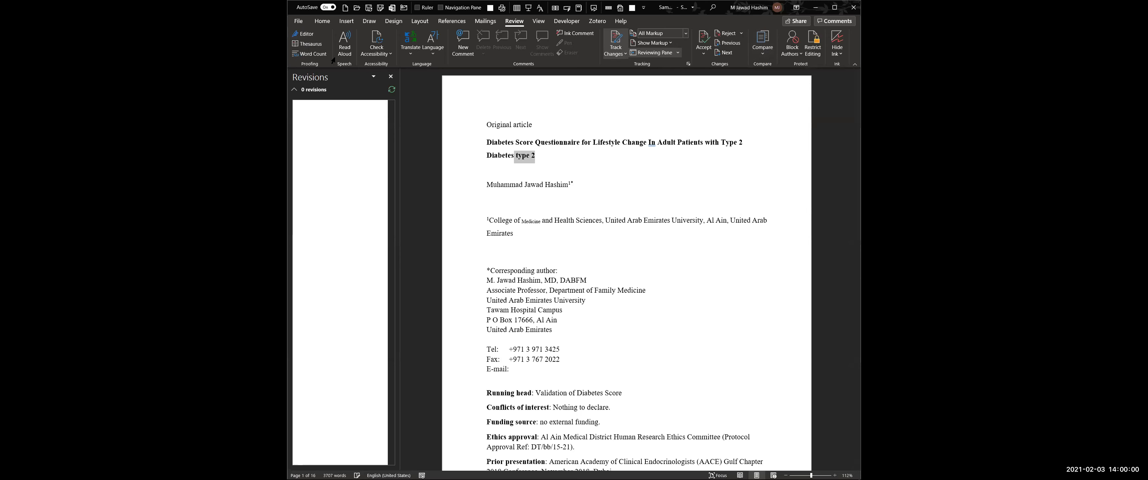
Run the Editor check on the manuscript, close the Revisions pane and view the Grammar suggestions
click(307, 35)
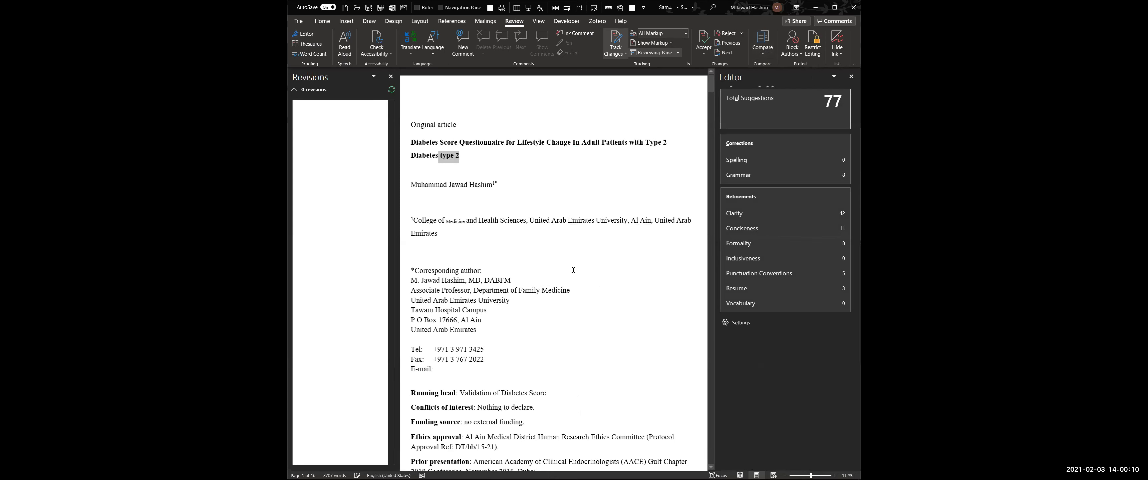
click(390, 76)
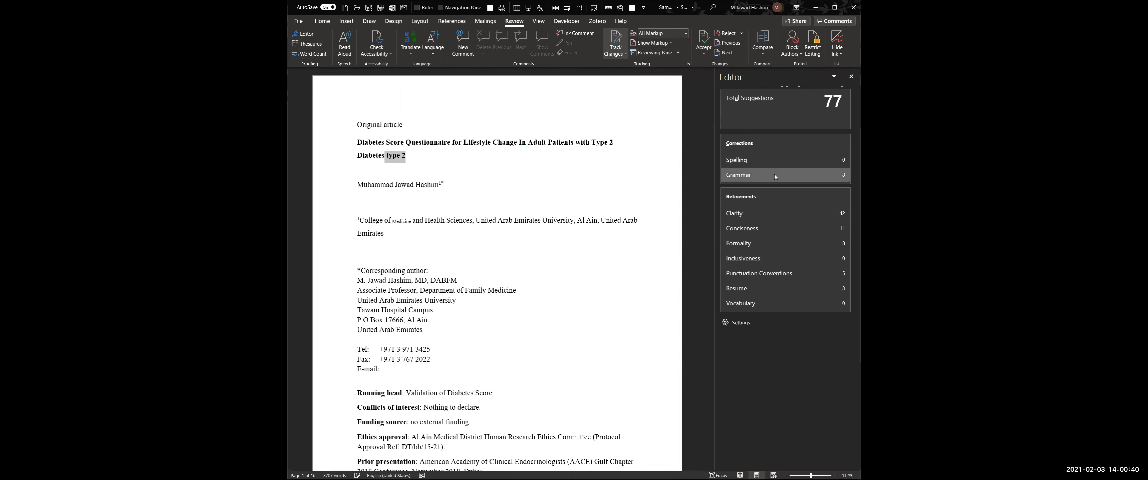
click(759, 176)
scroll(562, 184, down, 3)
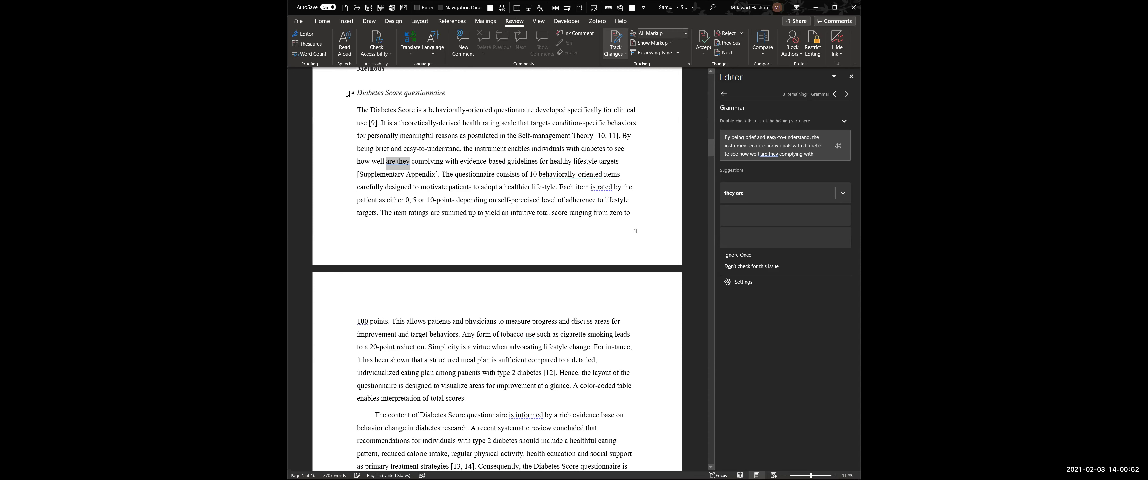
View the synonym and language options for the word "postulated" in the Methods section and deselect the word
click(473, 135)
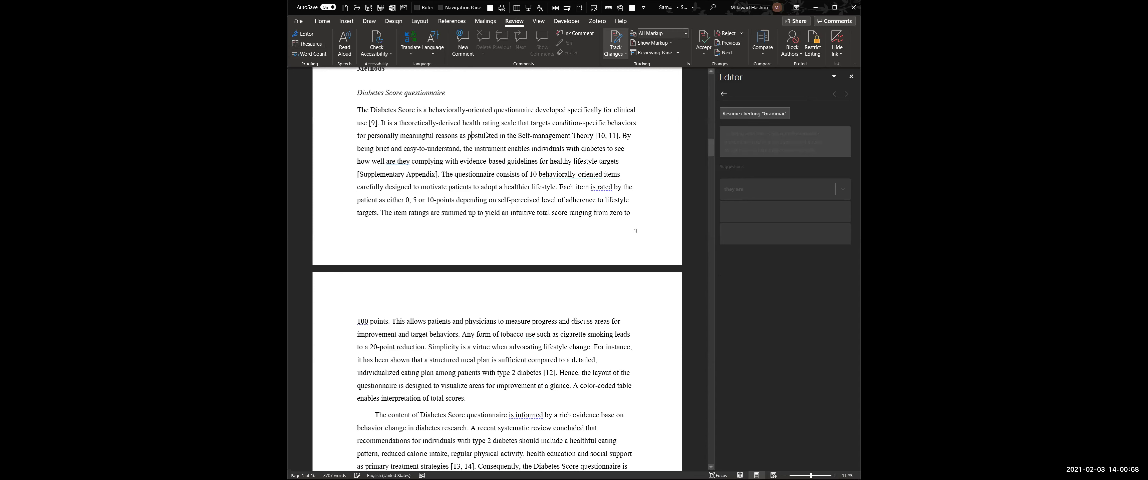
double_click(483, 136)
right_click(483, 136)
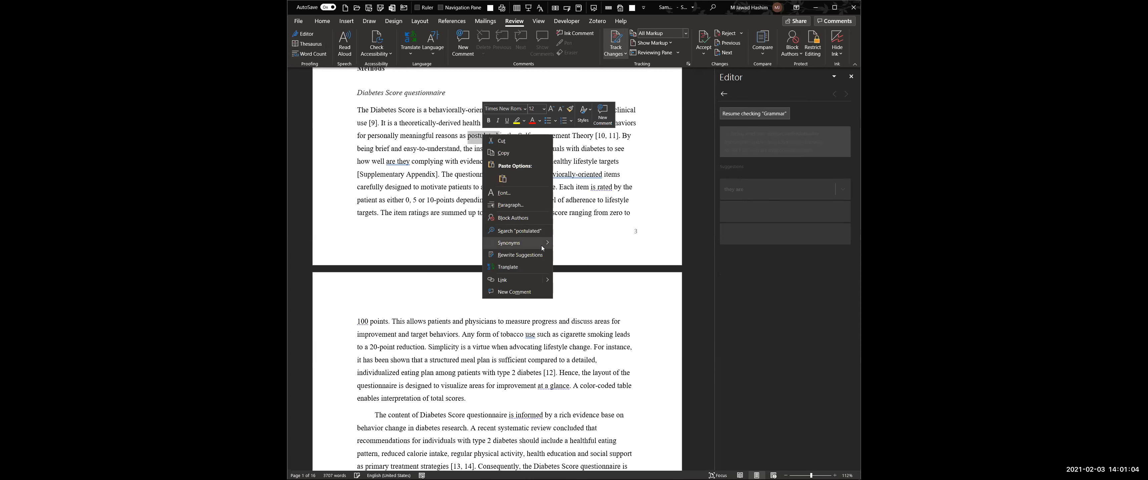
mouse_move(542, 245)
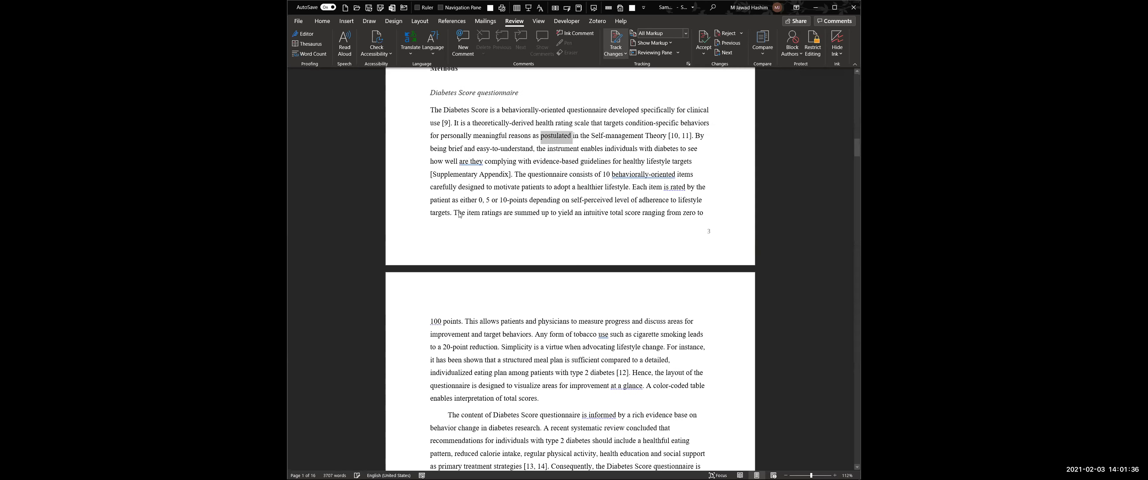
click(478, 164)
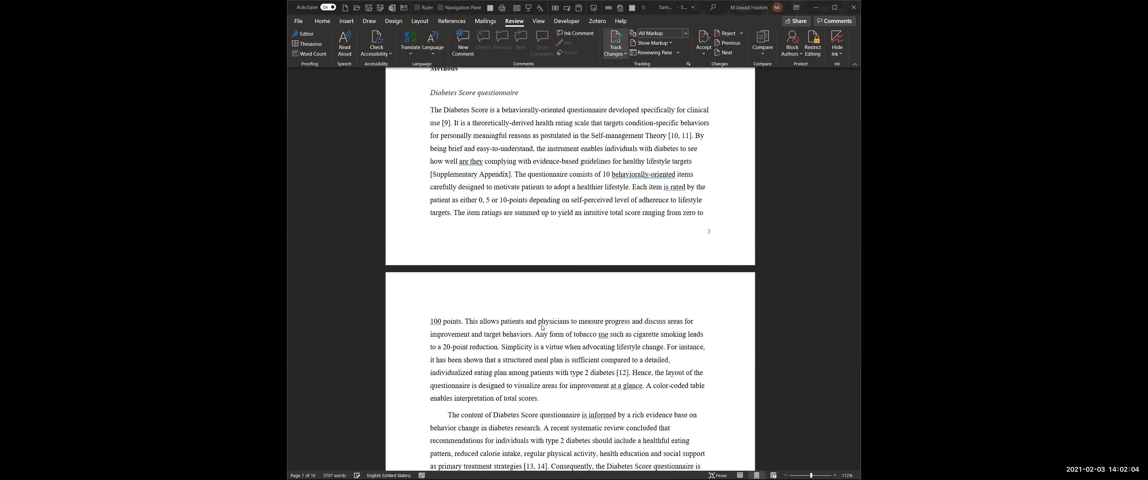
Switch to the PowerPoint slide show, advance to the EQUATOR network slide 24 and return to the Word manuscript
key(alt+Tab)
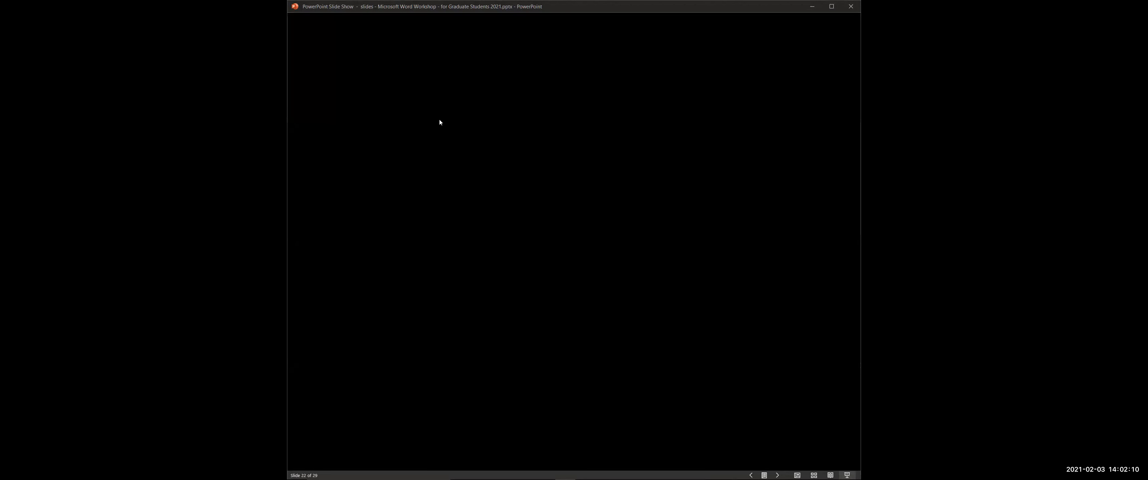
click(635, 354)
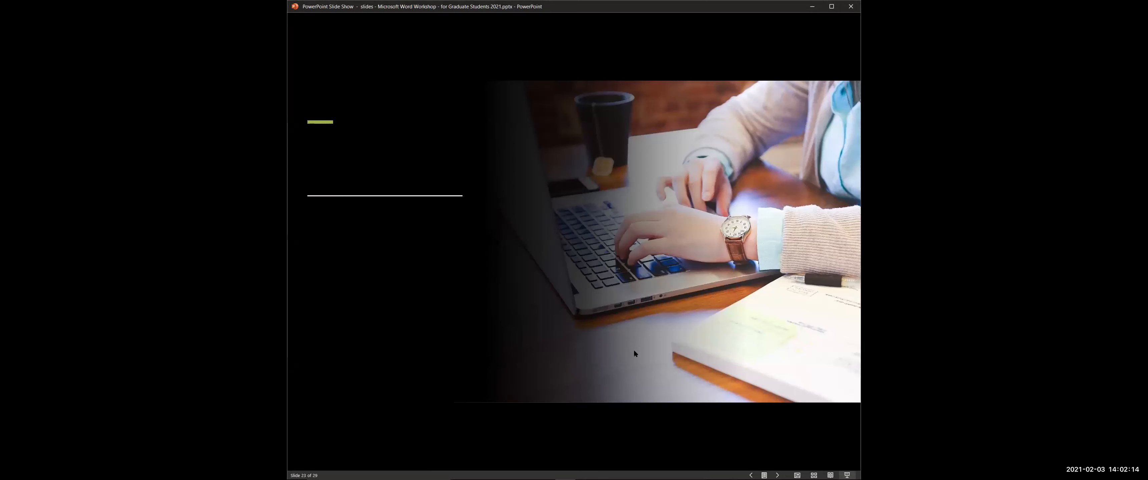
click(634, 351)
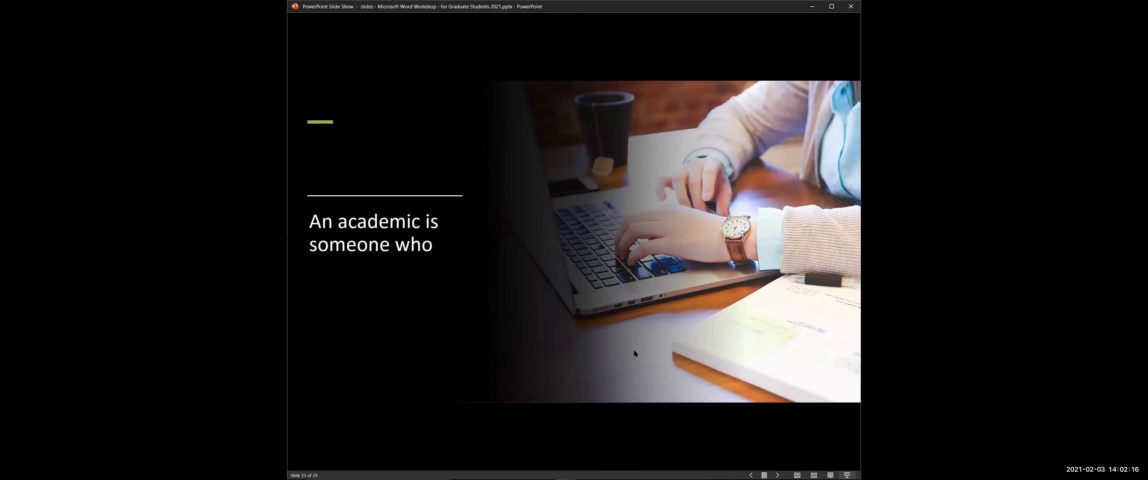
click(659, 346)
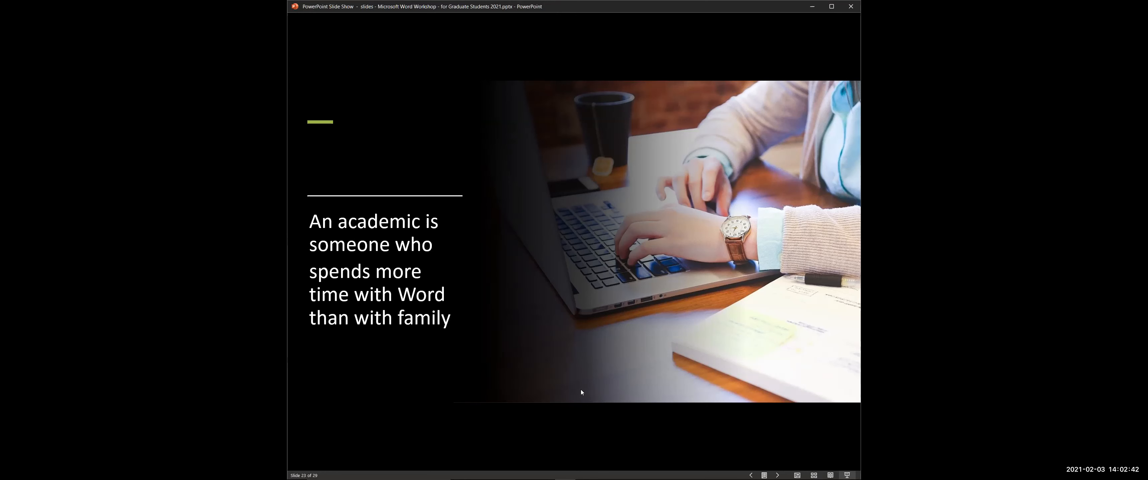
click(599, 390)
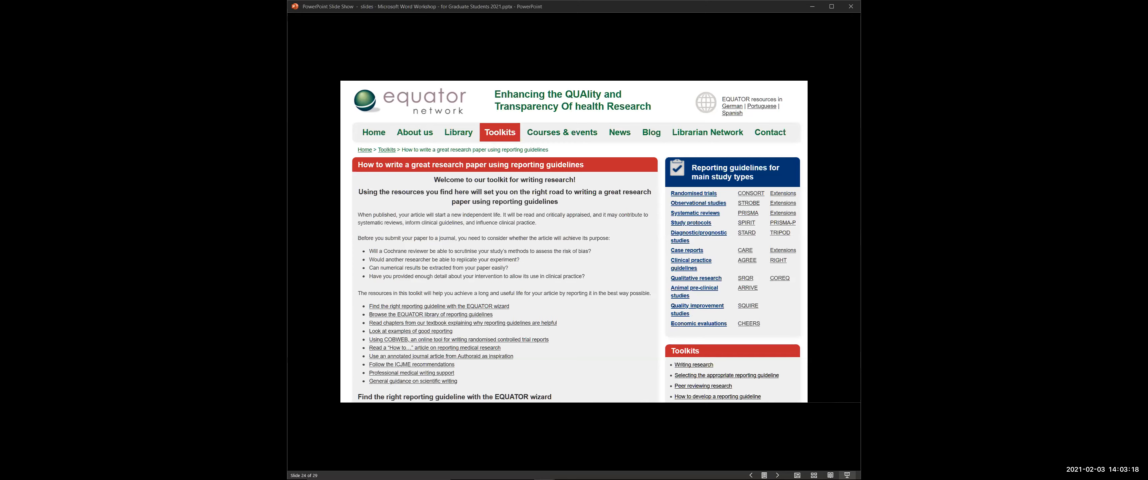
key(alt+Tab)
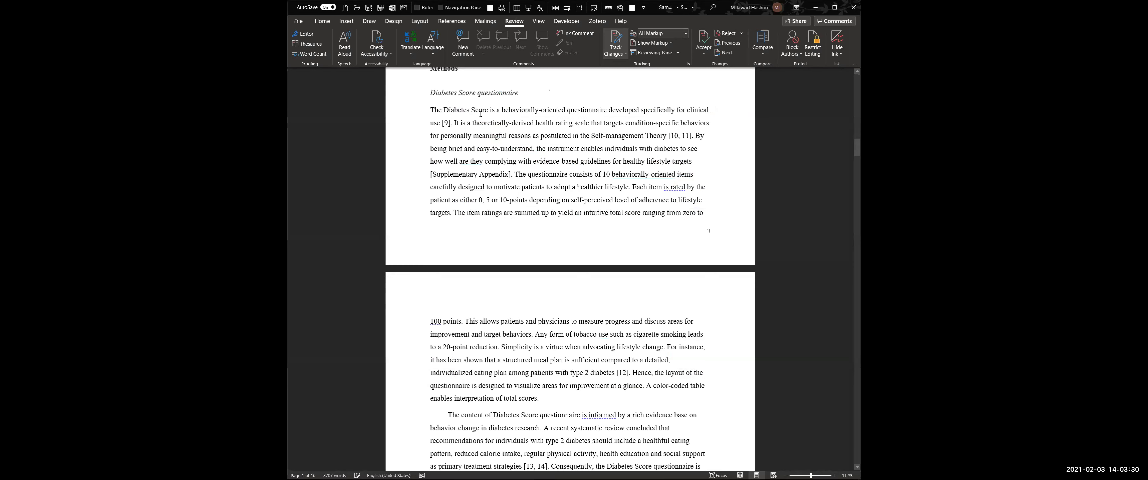
Add the comment "This needs to rephrased." to the first word of the Diabetes Score questionnaire paragraph in Methods
click(461, 45)
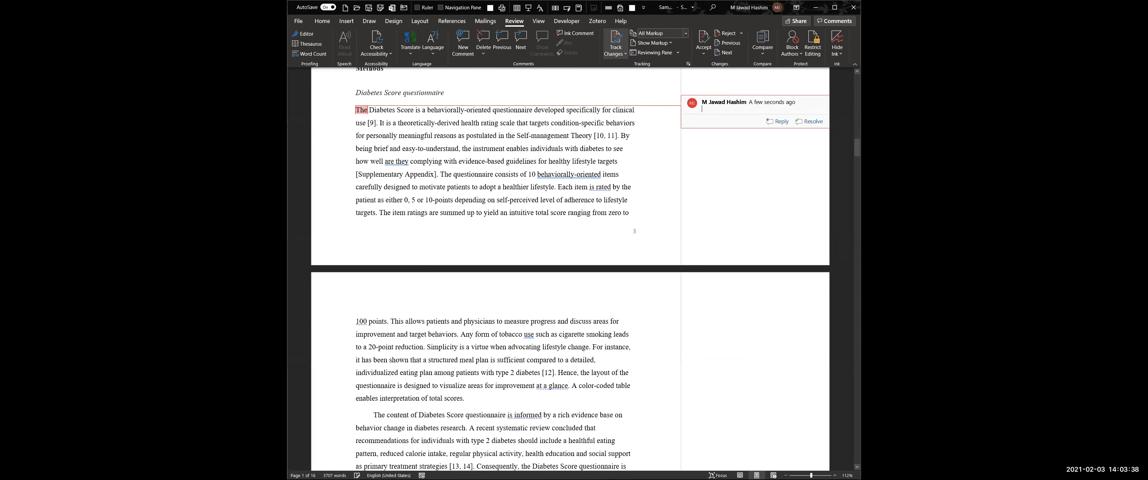
text(This )
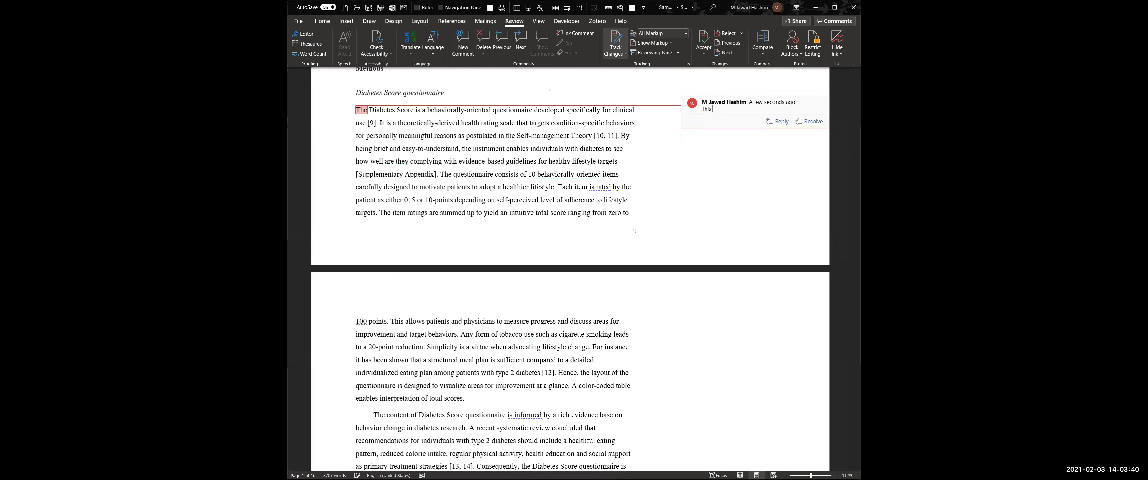
text(needs to rephare)
key(BackSpace)
key(BackSpace)
key(BackSpace)
key(BackSpace)
text(rase)
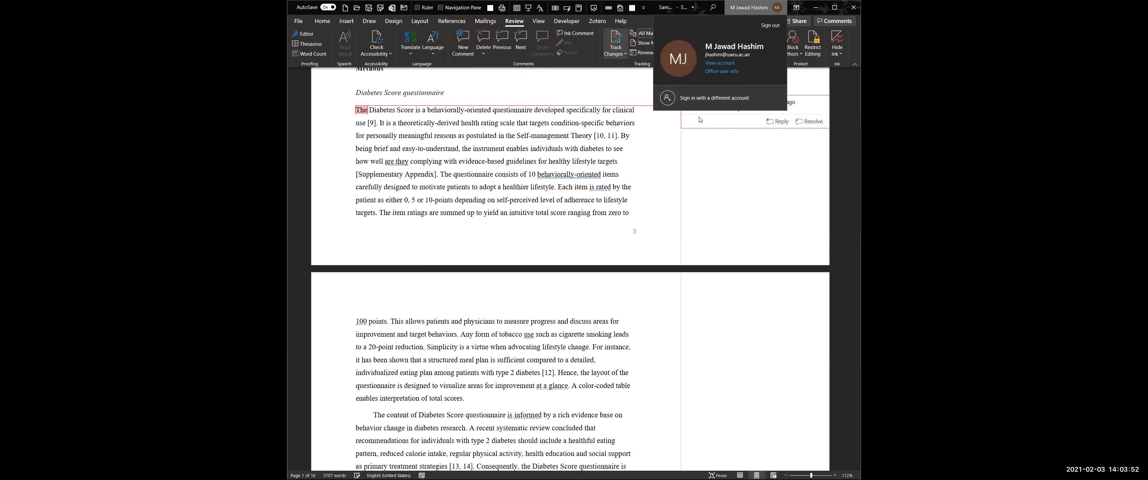
click(718, 114)
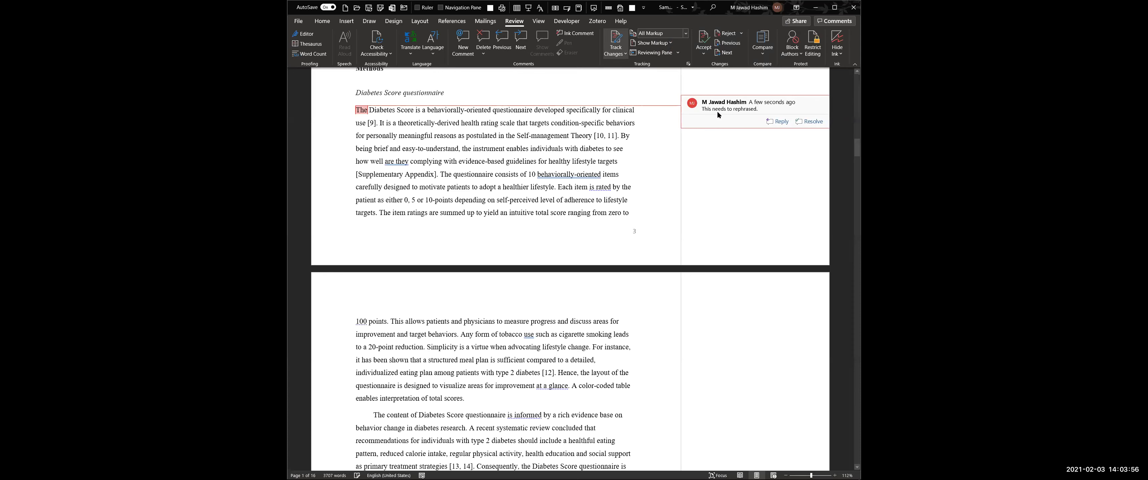
Reply "Already done." to the rephrasing comment and mark the comment thread as resolved
click(768, 122)
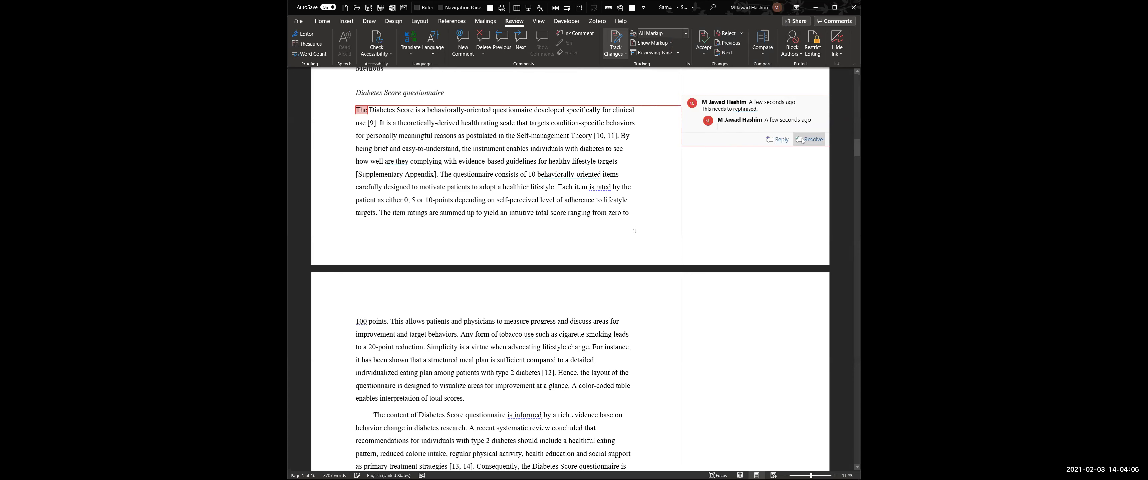
text(Already)
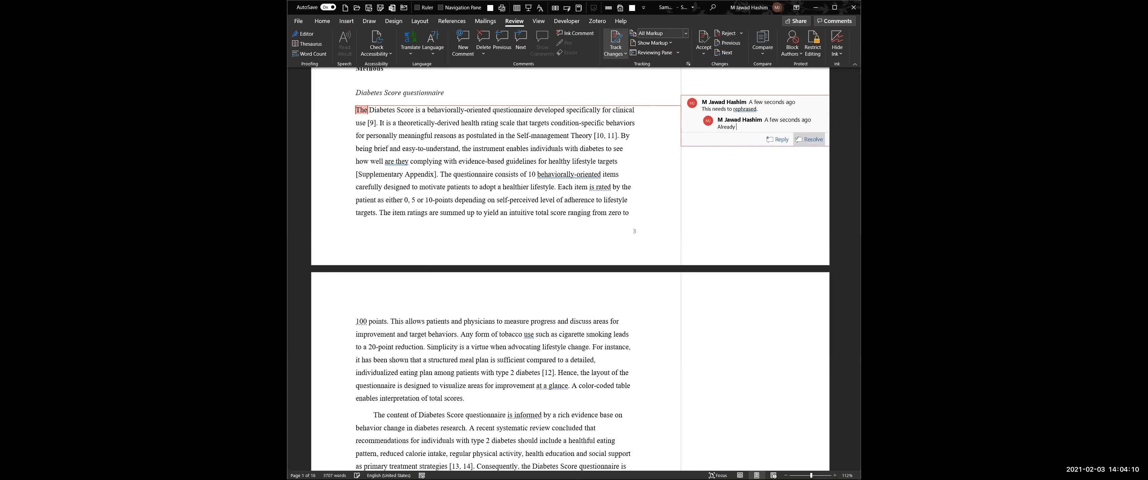
text( done.)
click(814, 140)
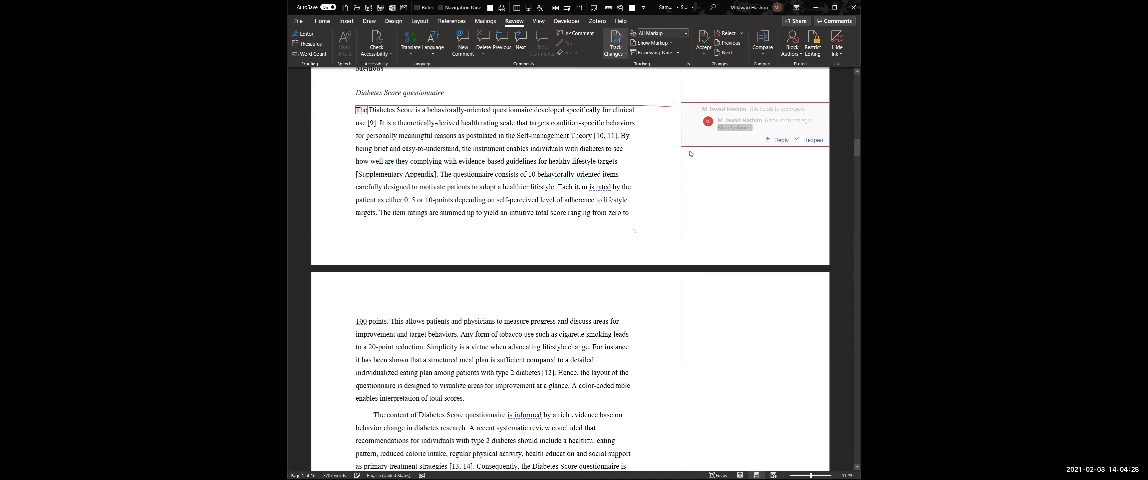
View the resolved comment's available options, reopen the comment thread and return to the paragraph text
key(shift+F10)
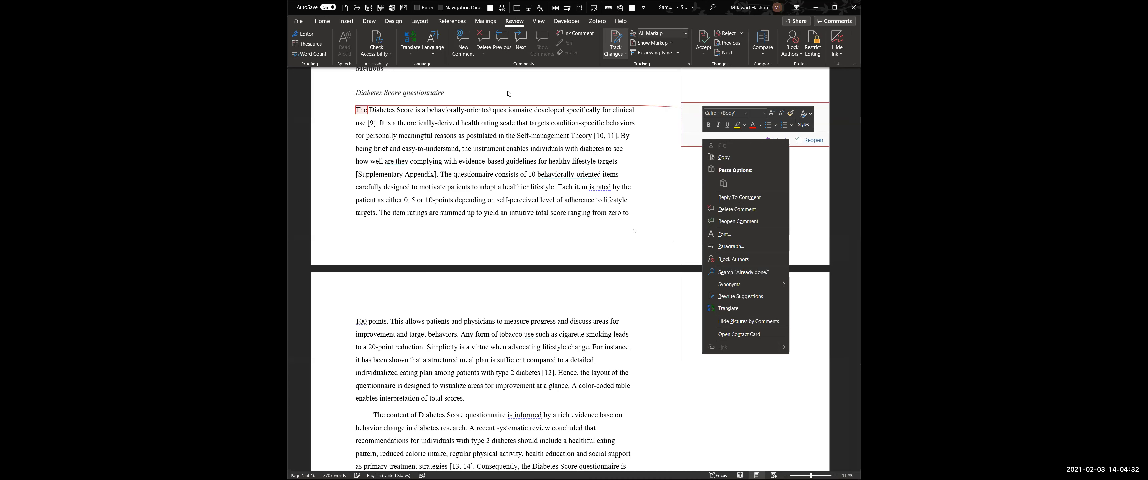
click(538, 21)
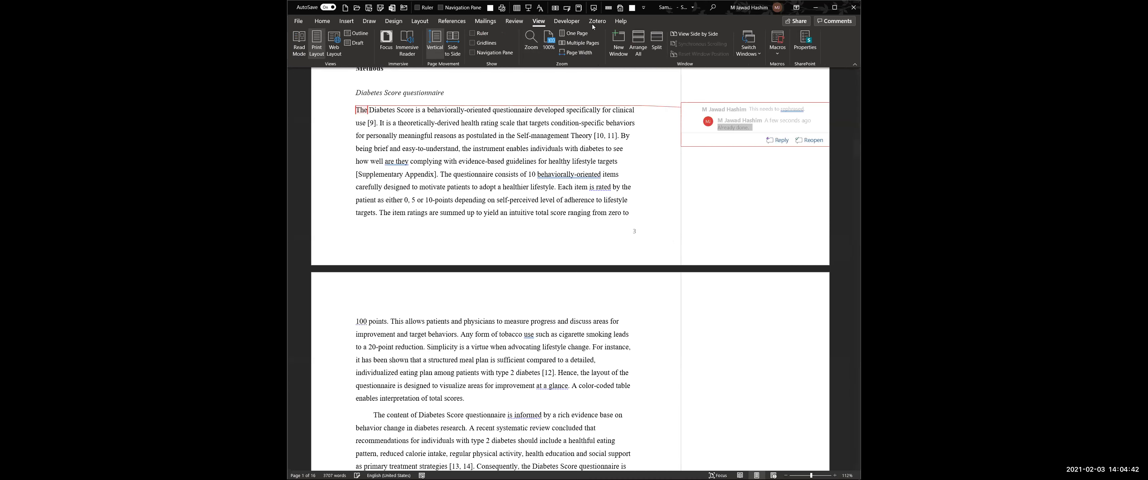
click(515, 21)
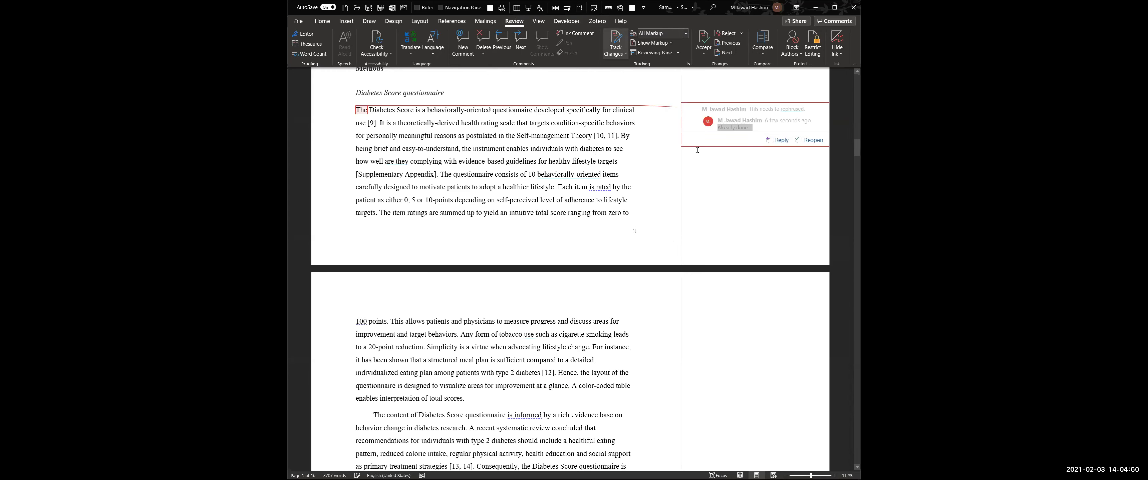
click(809, 140)
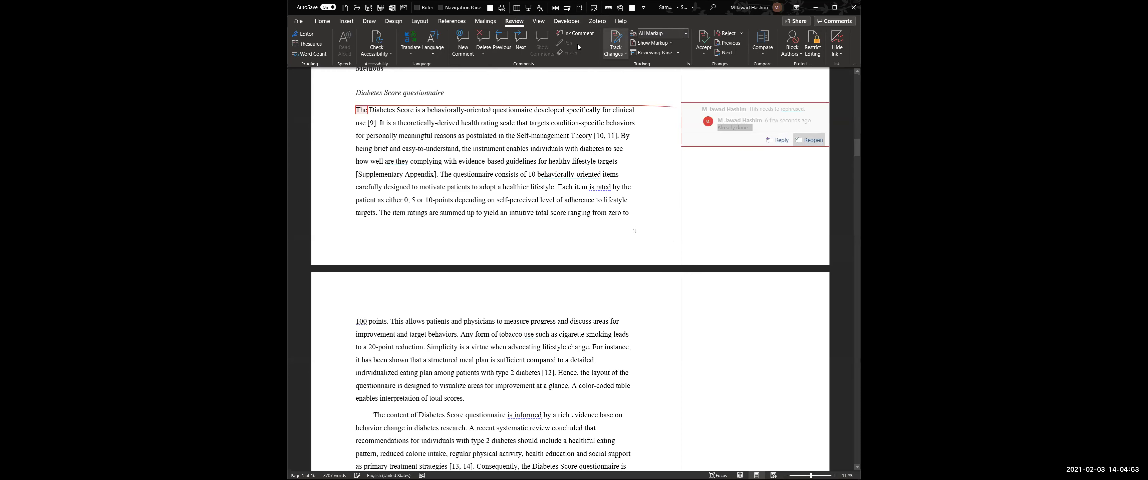
click(544, 123)
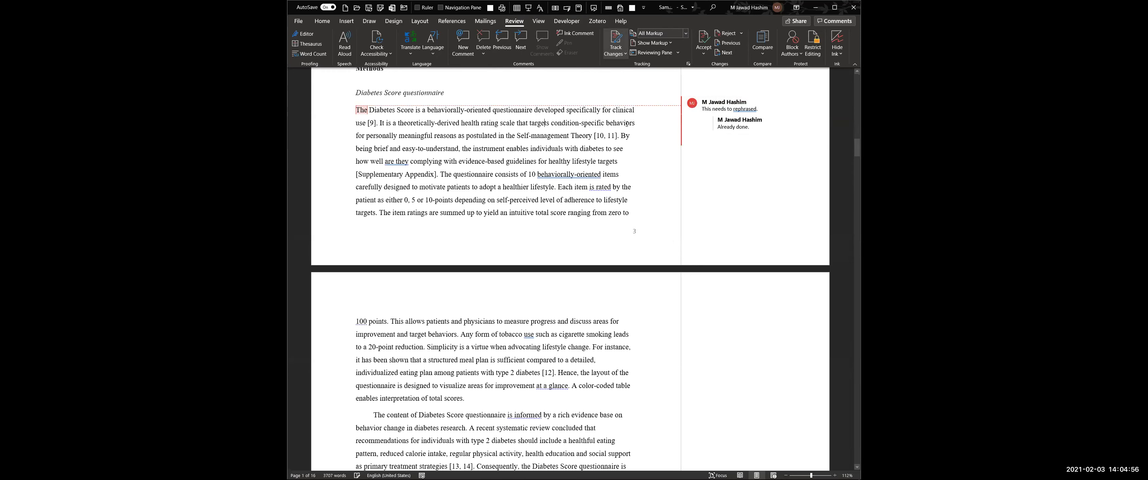
Show the options for replying to, deleting or resolving the reopened comment without applying any of them
click(701, 142)
right_click(701, 143)
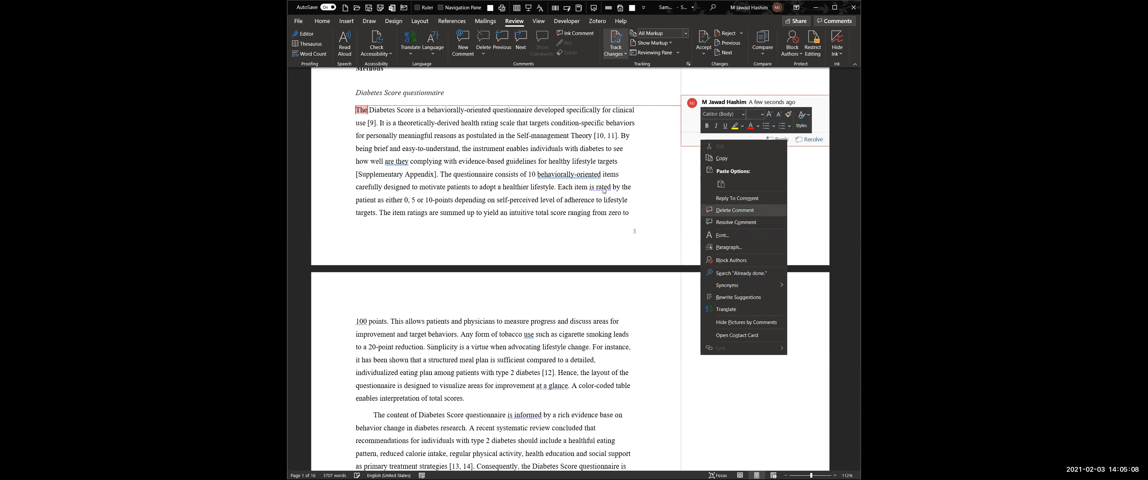
click(582, 85)
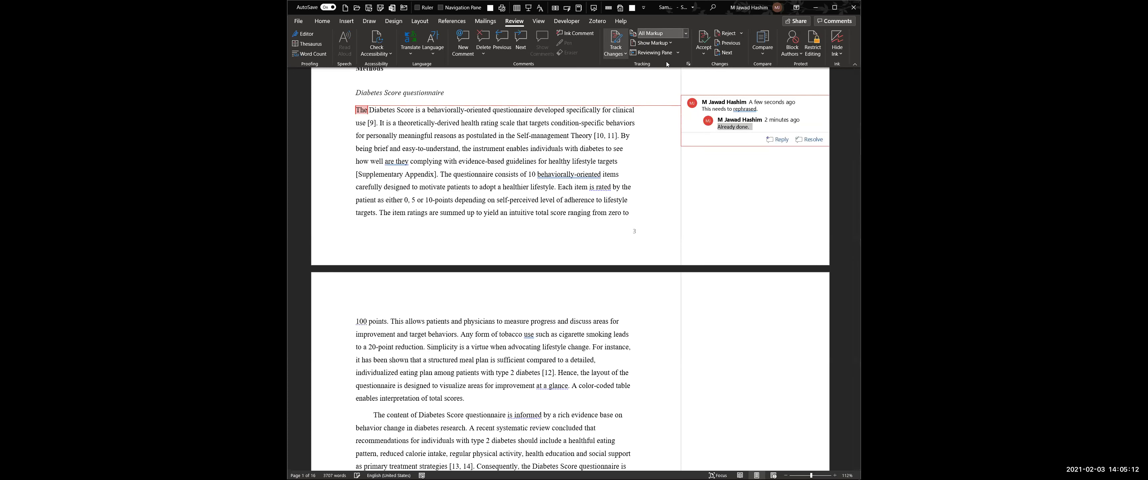
Compare the manuscript in the No Markup and All Markup displays, ending with All Markup at the Methods comment
click(667, 34)
key(Return)
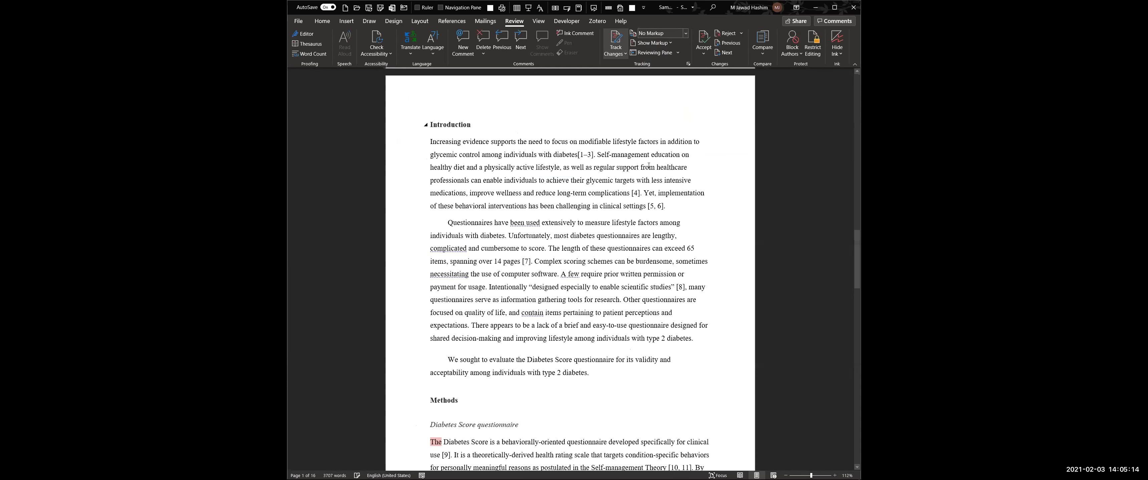
click(648, 168)
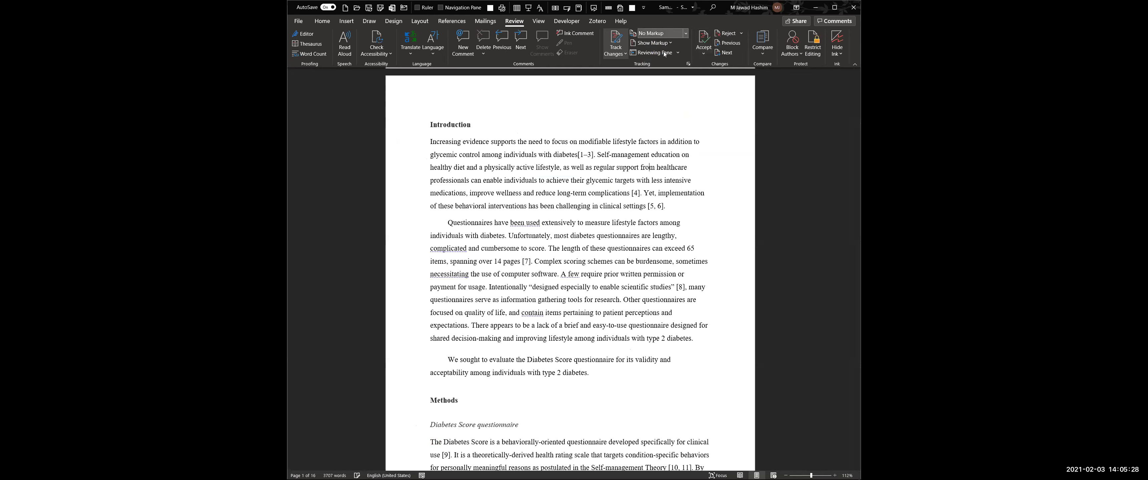
click(665, 34)
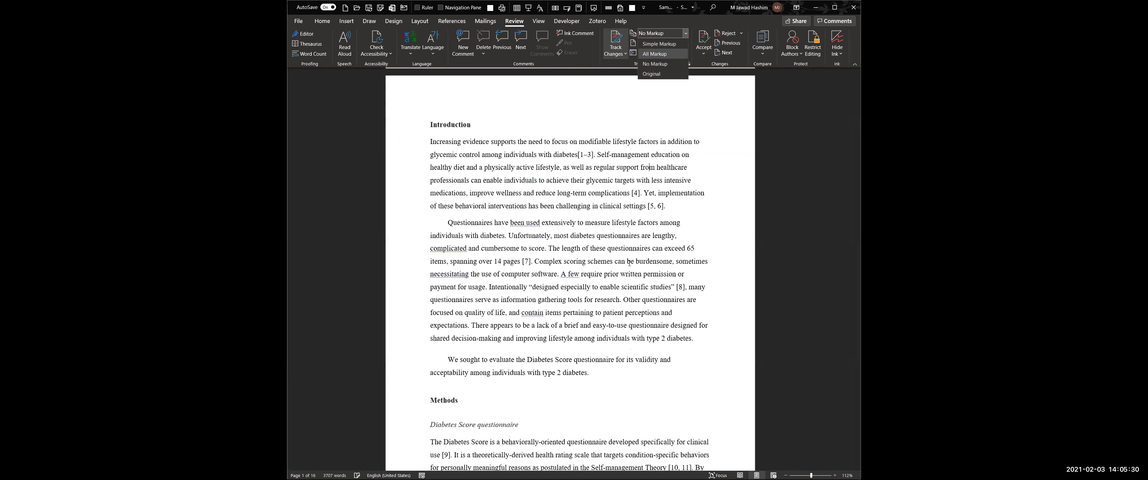
key(Return)
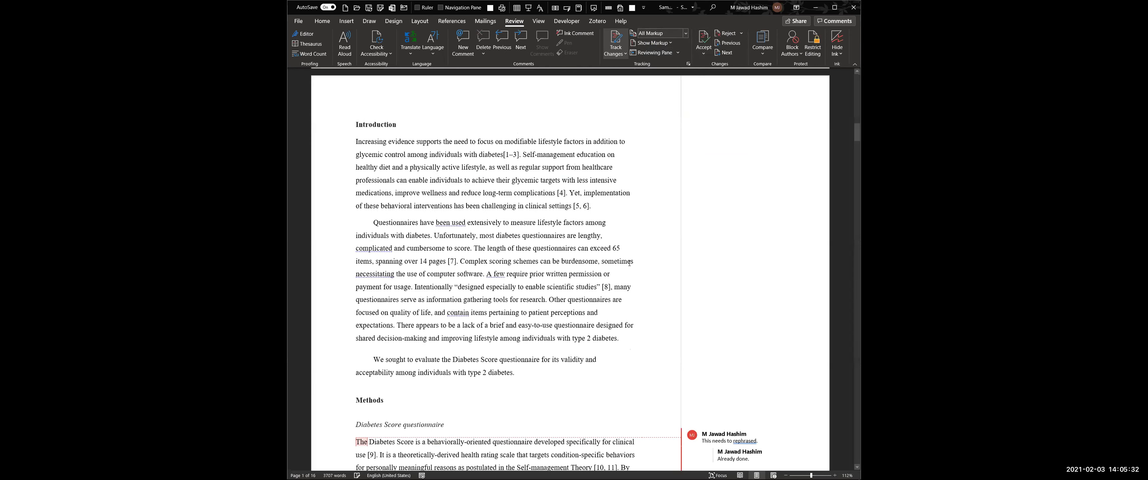
scroll(628, 262, down, 5)
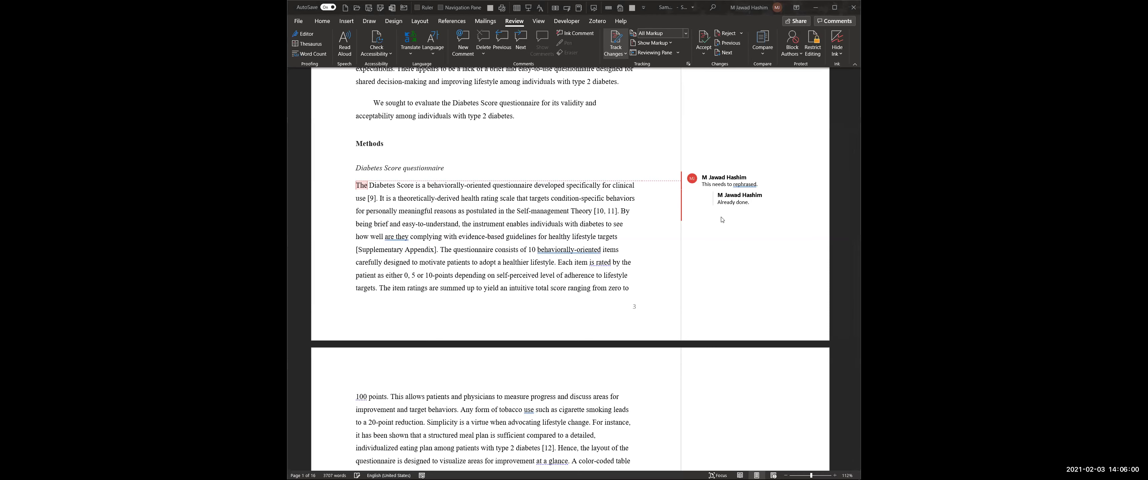
Switch to the PowerPoint slide show, point out the EQUATOR reporting guidelines list and advance to the Academic Phrasebank slide 26
key(alt+Tab)
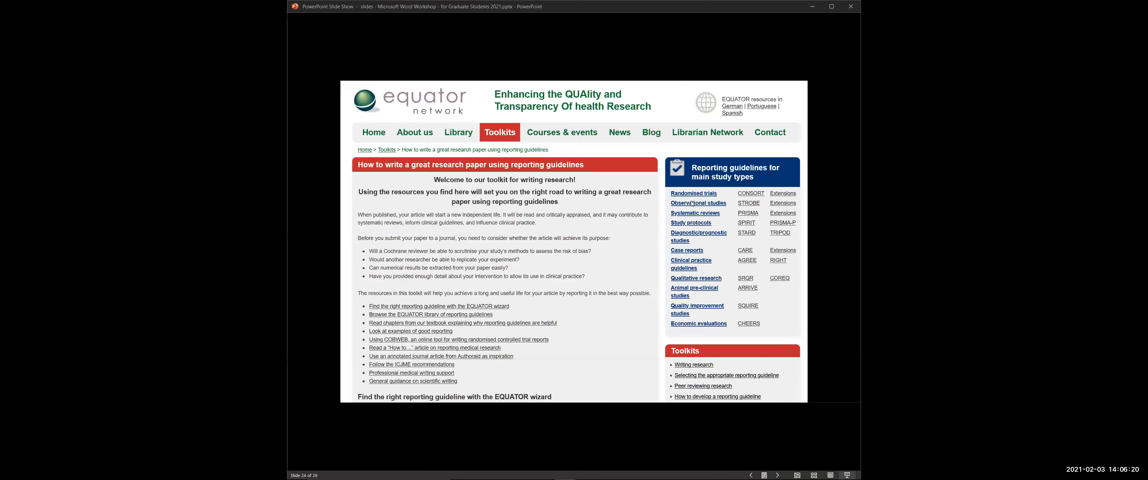
mouse_move(705, 207)
mouse_down()
mouse_move(679, 205)
mouse_move(709, 211)
mouse_move(684, 319)
mouse_up()
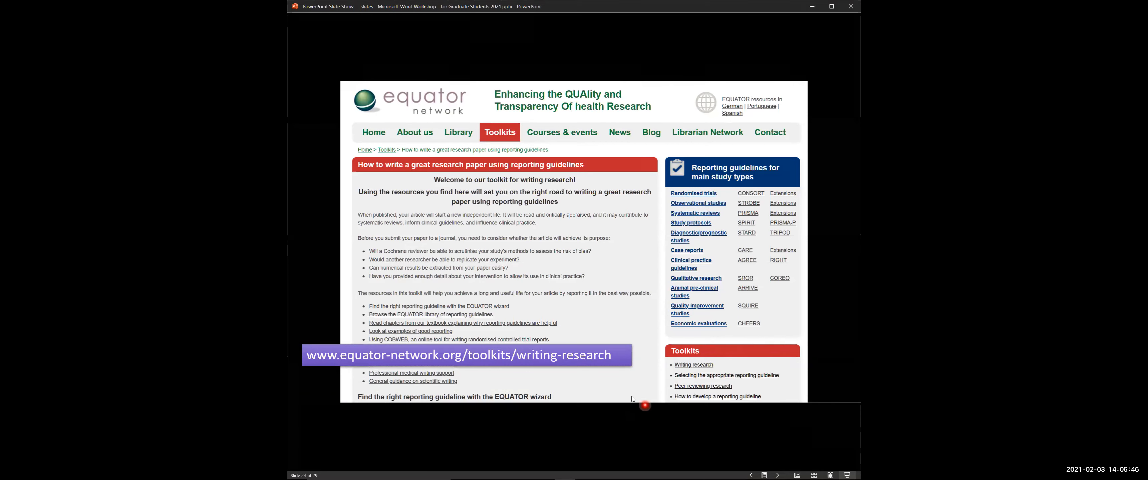
key(Right)
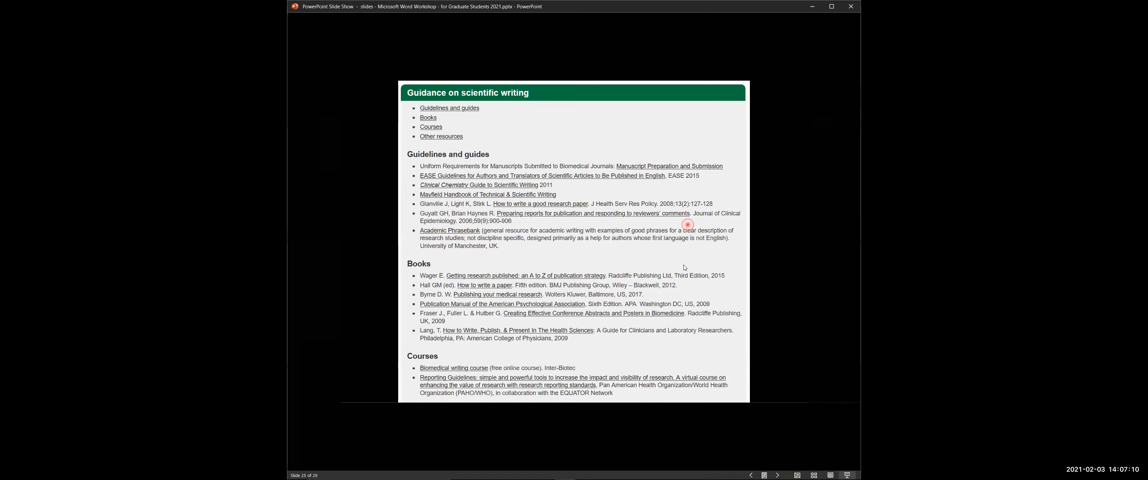
key(Right)
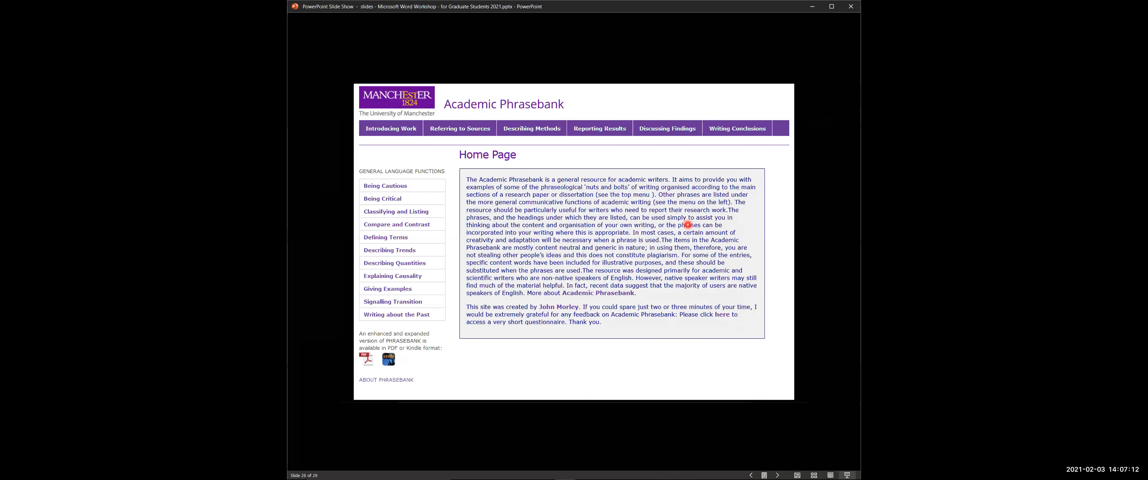